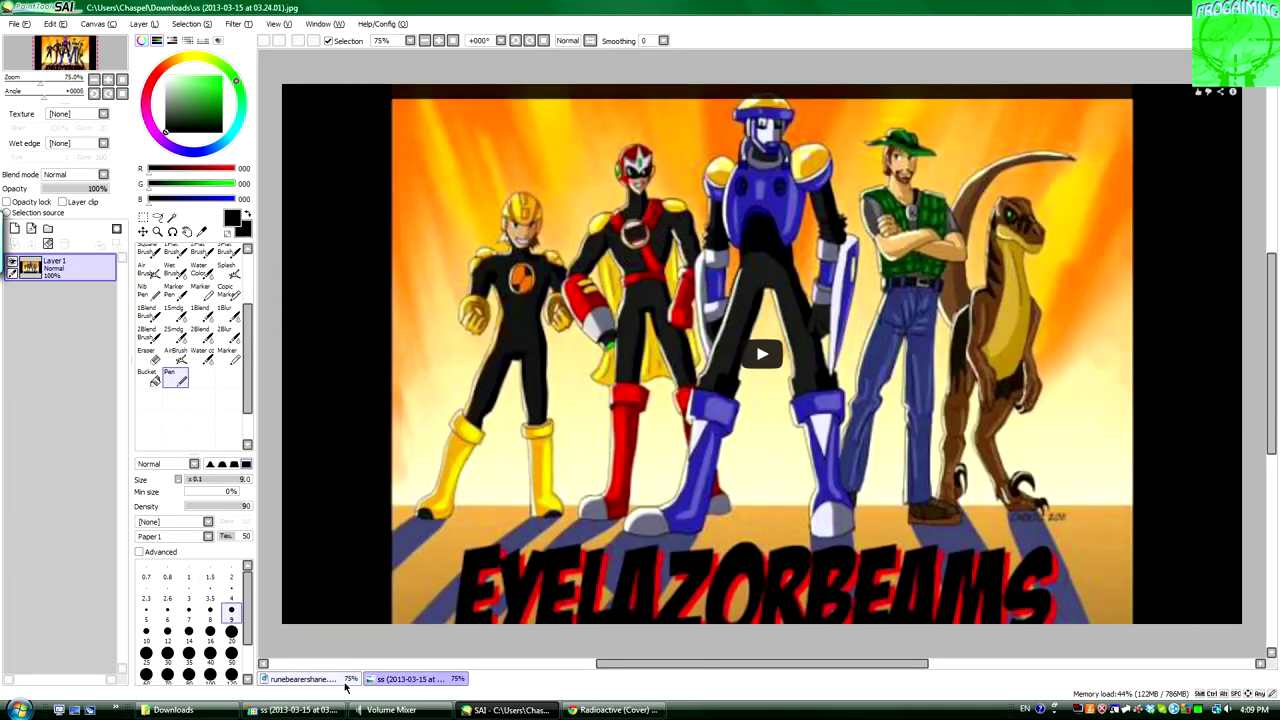
Sketch the head oval, a wide hat brim and the neck and collar, checking the reference.
left_click(345, 680)
left_click_drag(760, 172, 712, 270)
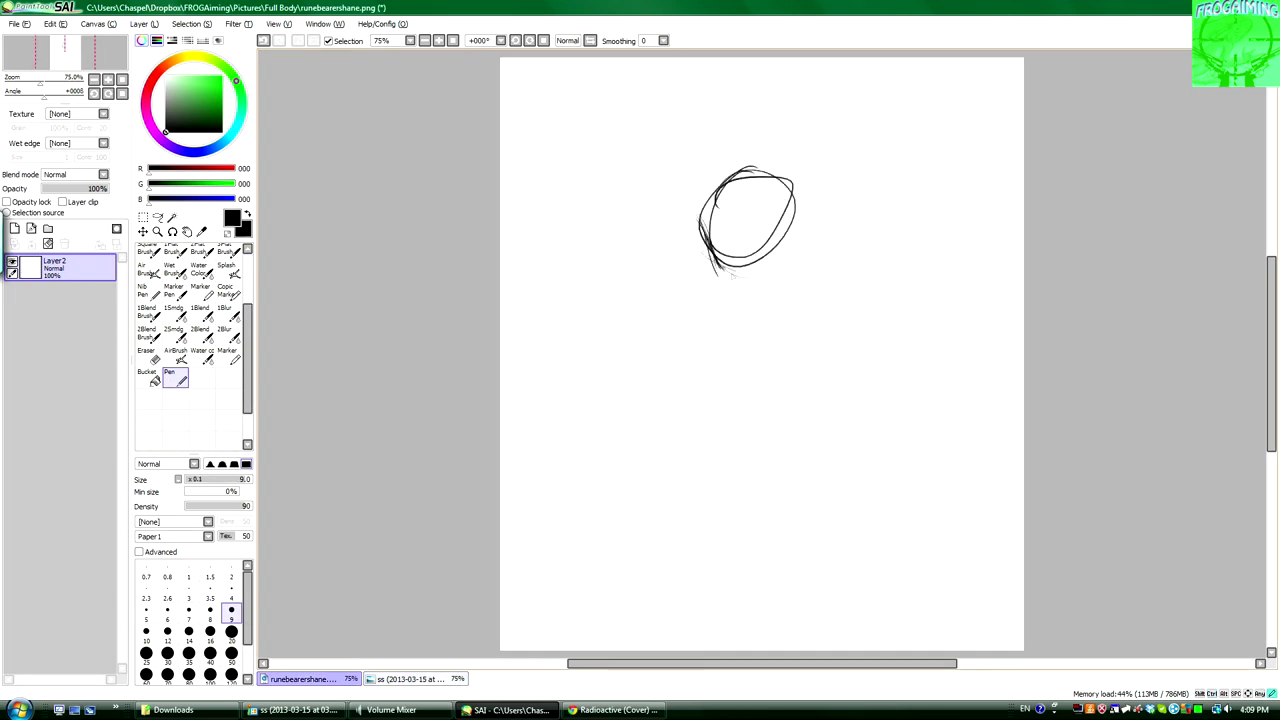
mouse_move(716, 212)
left_mouse_down()
mouse_move(672, 201)
mouse_move(842, 215)
left_mouse_up()
left_click_drag(650, 206, 838, 190)
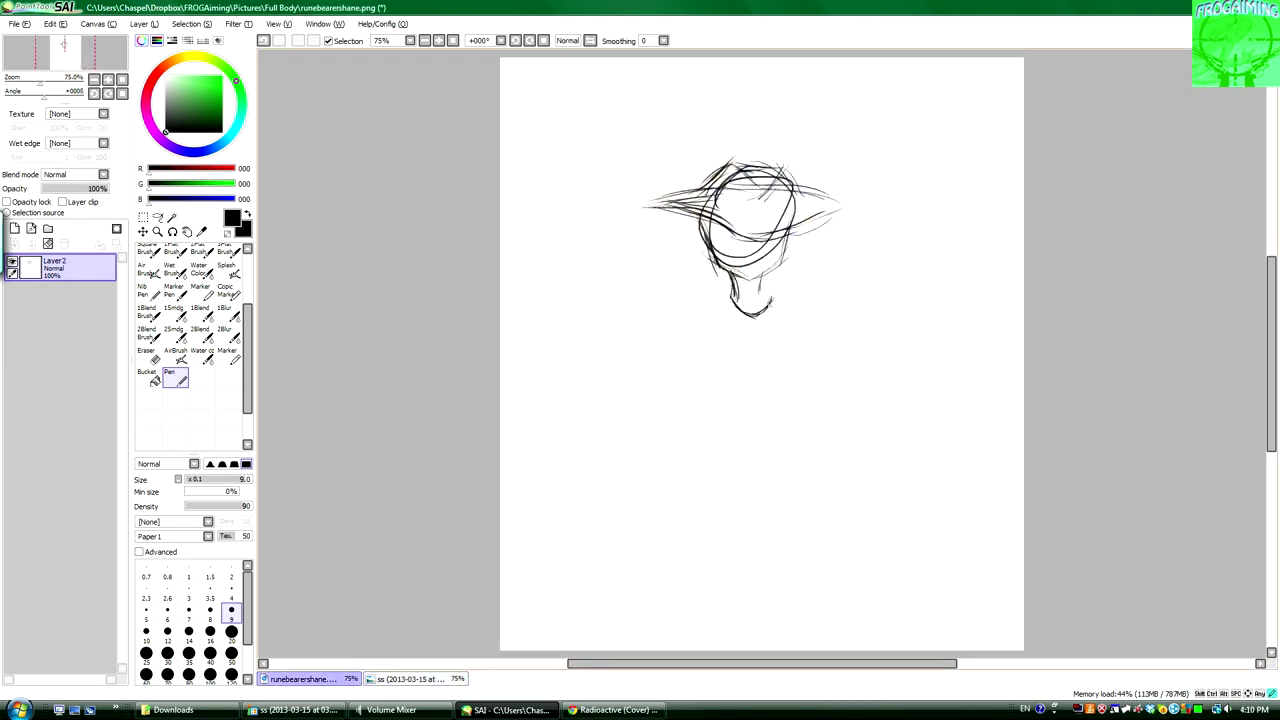
left_click(405, 679)
left_click(300, 679)
left_click_drag(703, 298, 748, 352)
left_click_drag(800, 298, 752, 355)
left_click_drag(758, 305, 800, 292)
left_click_drag(708, 305, 738, 292)
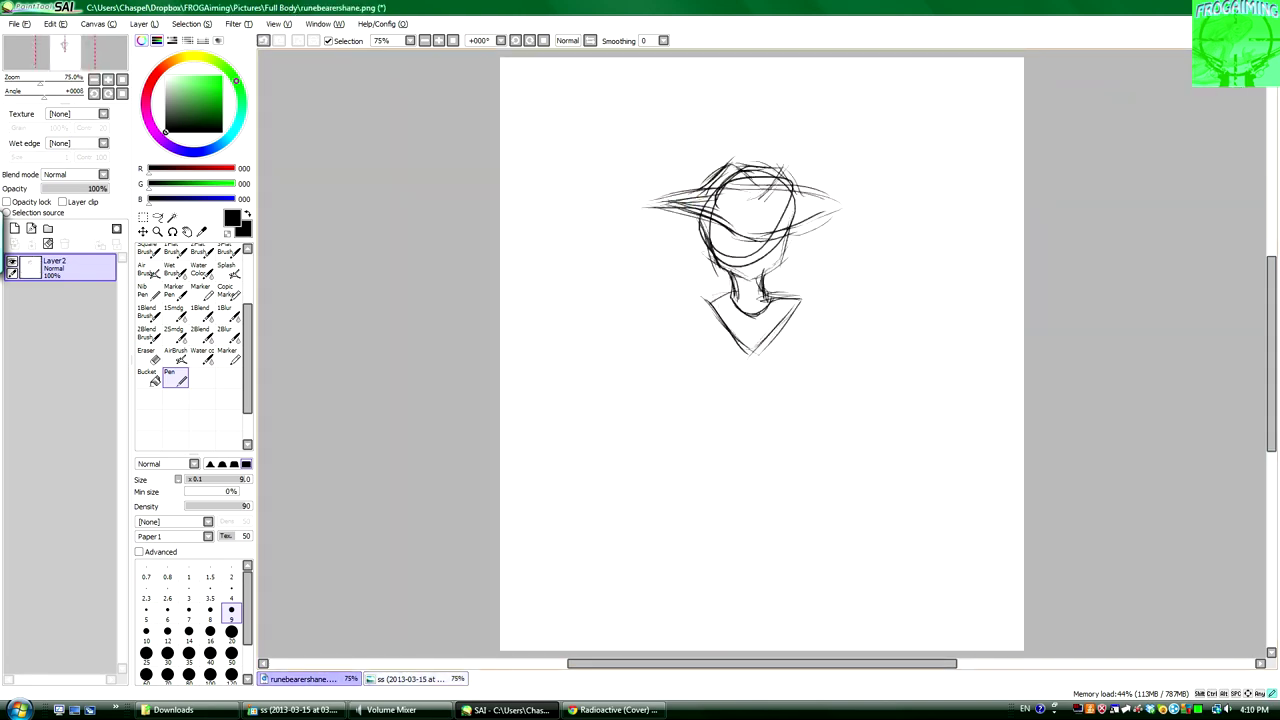
Sketch both shoulders, the torso sides and the crossed forearms.
left_click_drag(668, 310, 690, 400)
mouse_move(700, 300)
left_mouse_down()
mouse_move(720, 378)
mouse_move(766, 346)
left_mouse_up()
left_click_drag(662, 318, 710, 300)
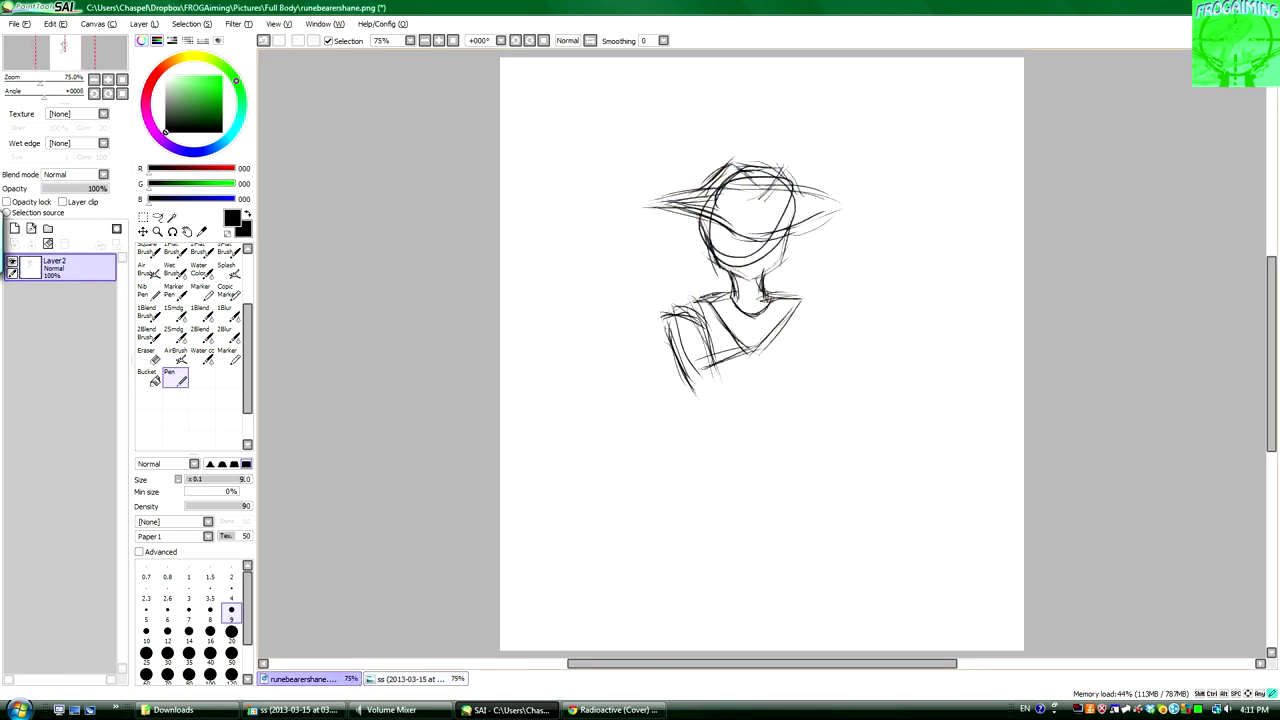
left_click_drag(722, 360, 796, 346)
left_click_drag(704, 405, 796, 362)
left_click_drag(796, 300, 826, 320)
mouse_move(824, 310)
left_mouse_down()
mouse_move(816, 400)
mouse_move(735, 398)
left_mouse_up()
left_click_drag(782, 362, 808, 356)
left_click_drag(806, 366, 812, 400)
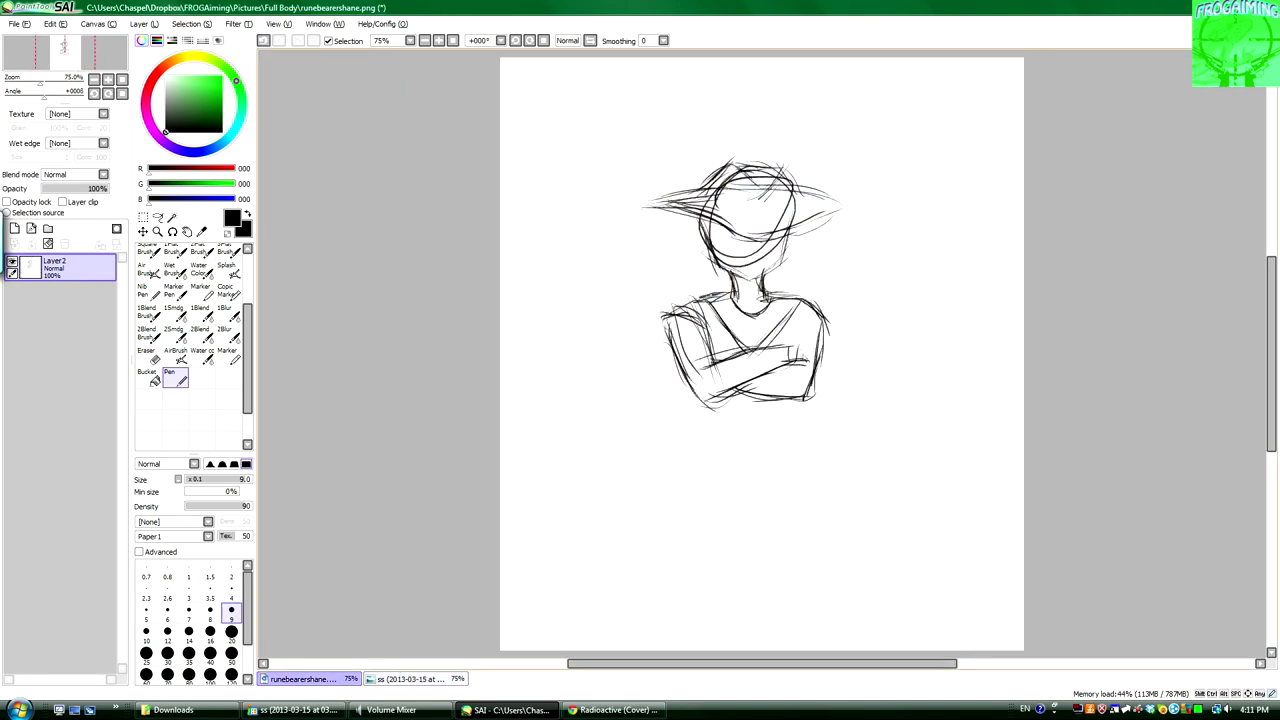
Lasso and shrink the torso sketch, then add waist strokes below it.
key("l")
left_click_drag(595, 420, 600, 430)
key("ctrl+t")
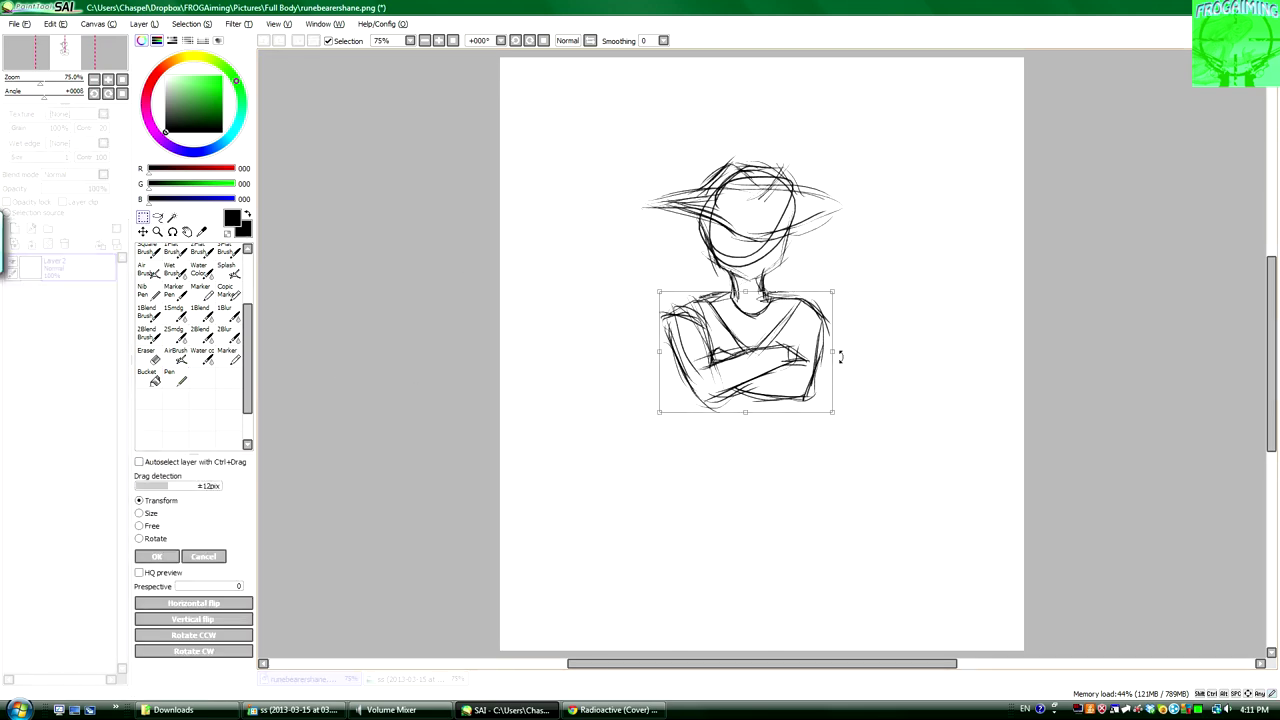
key("Return")
left_click_drag(704, 404, 716, 444)
left_click_drag(692, 428, 806, 448)
left_click_drag(796, 400, 808, 450)
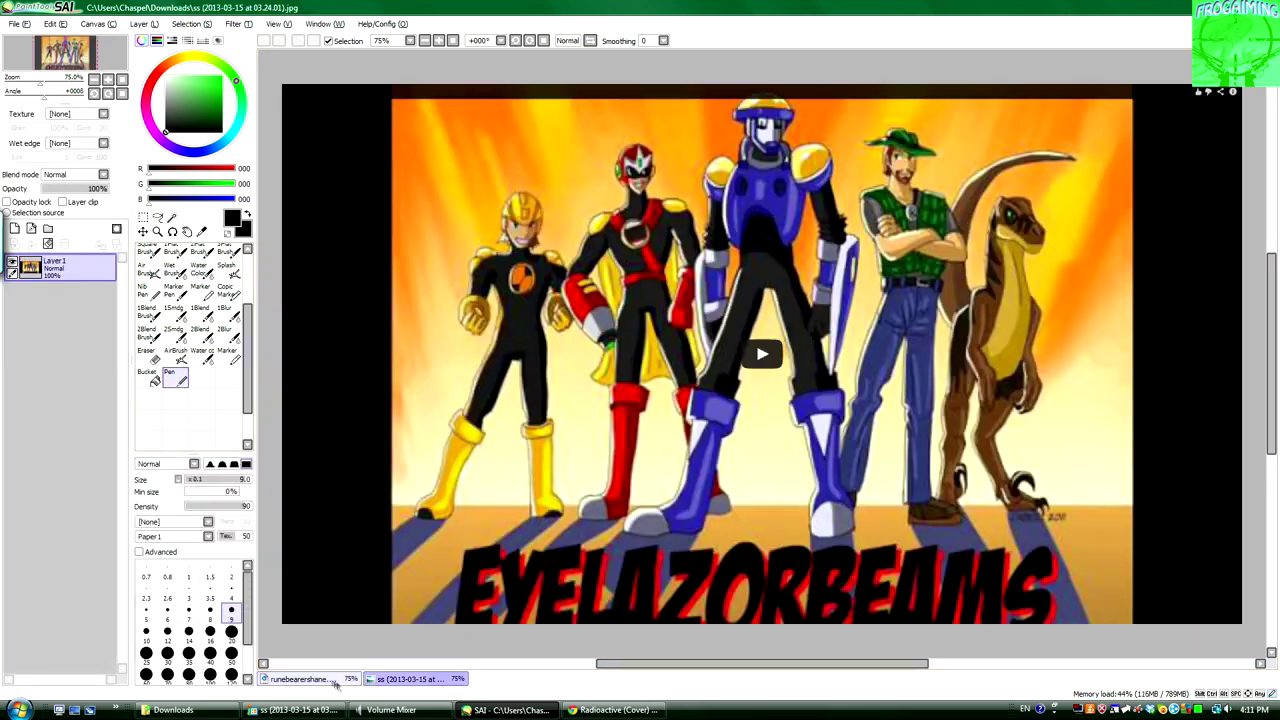
Lasso the whole figure sketch and transform it smaller.
key("l")
mouse_move(822, 132)
left_mouse_down()
mouse_move(850, 241)
mouse_move(822, 132)
left_mouse_up()
key("ctrl+t")
left_click_drag(640, 455, 663, 429)
key("Return")
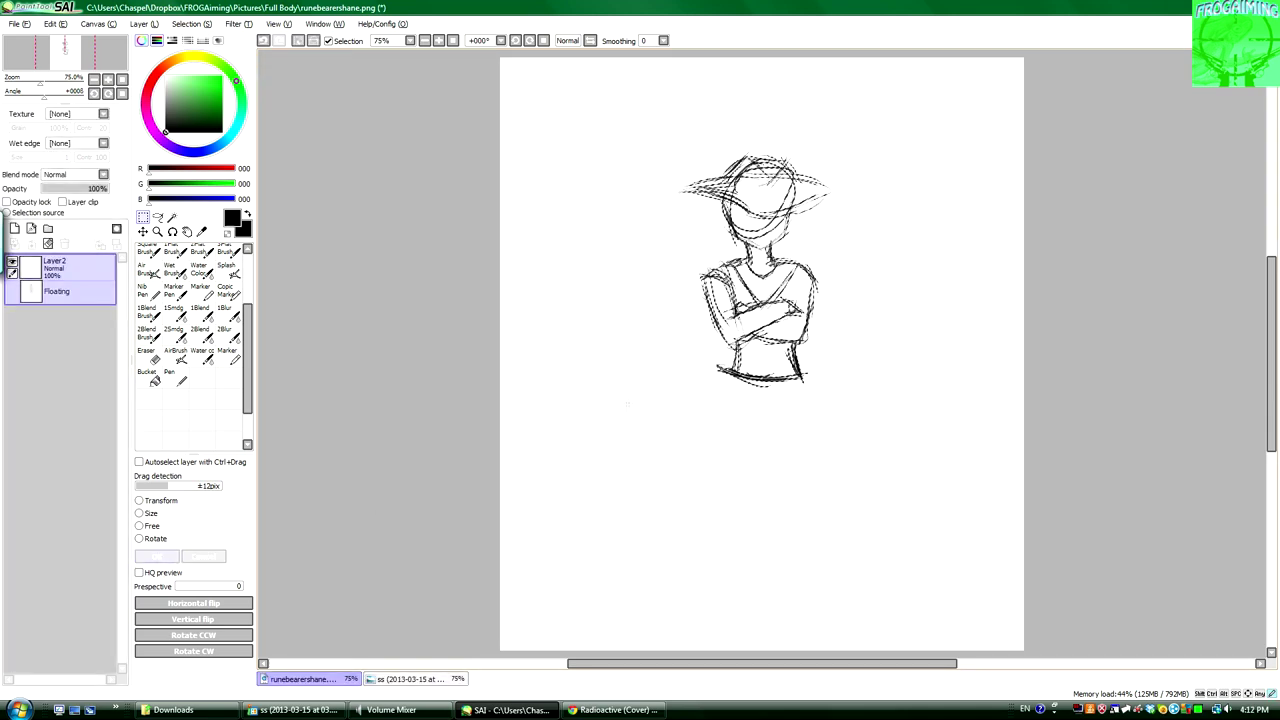
Sketch the hips, both legs and a foot with the pen, comparing against the reference.
key("n")
left_click_drag(727, 372, 702, 494)
left_click_drag(762, 440, 730, 507)
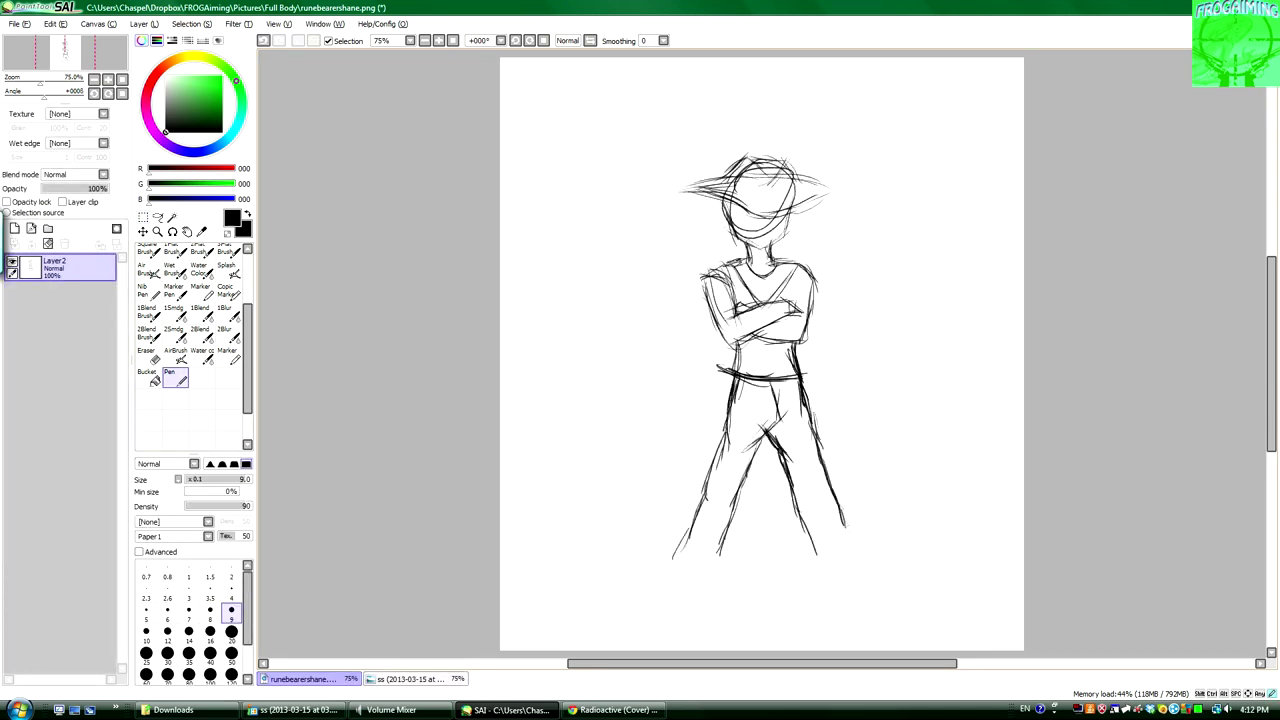
left_click_drag(836, 500, 850, 538)
key("ctrl+Tab")
key("ctrl+Tab")
left_click_drag(648, 588, 730, 579)
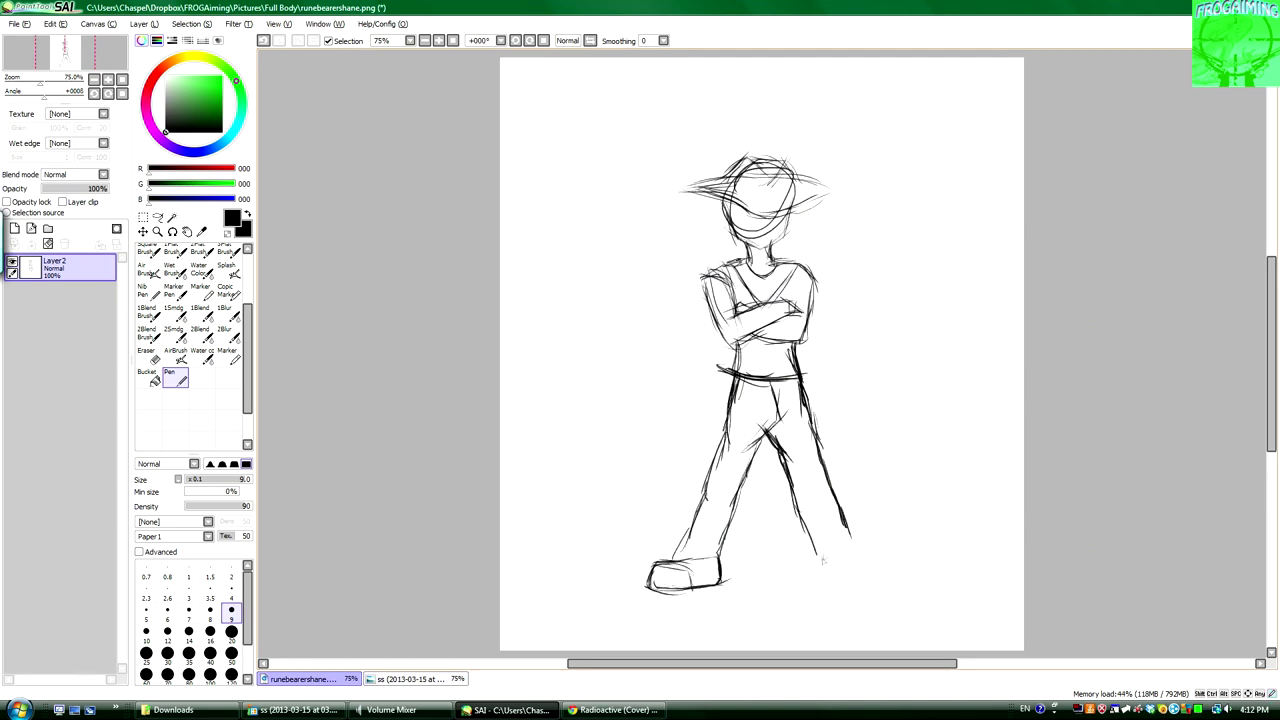
Finish the left foot, add an arm stroke and outline the face at 150% zoom.
left_click_drag(697, 558, 718, 586)
key("ctrl+Tab")
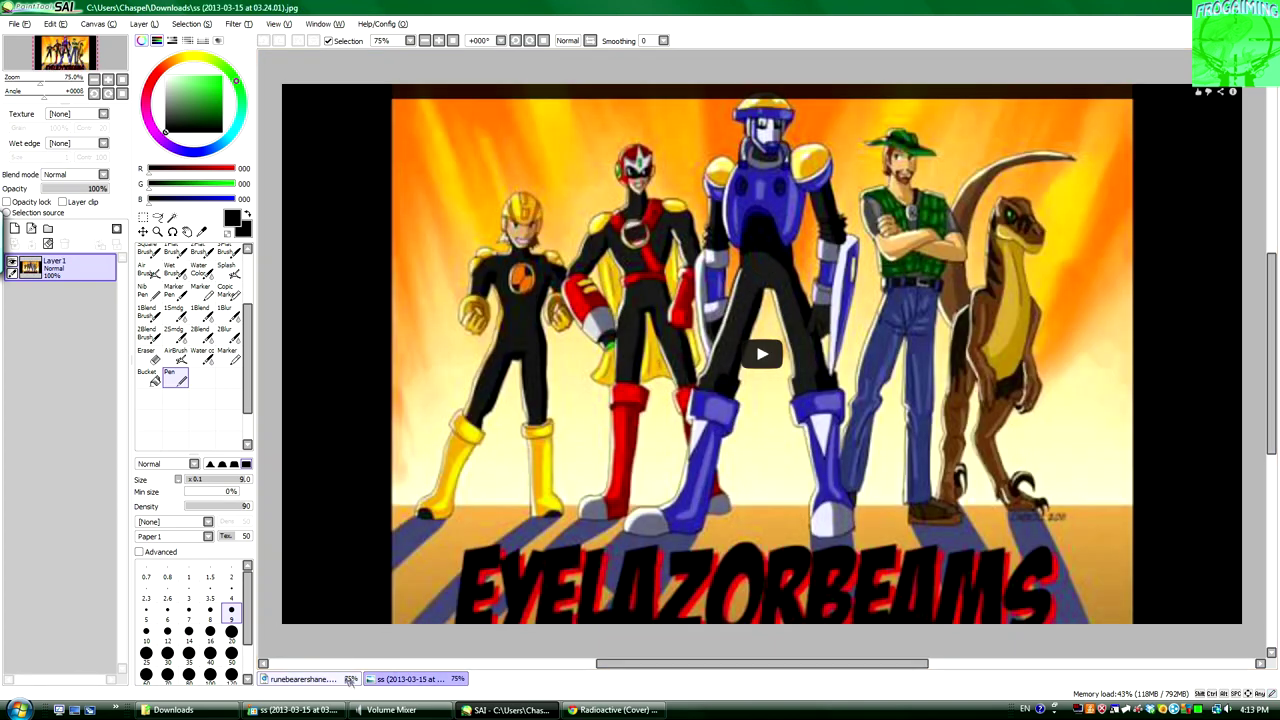
key("ctrl+Tab")
left_click_drag(733, 306, 718, 330)
key("ctrl+plus")
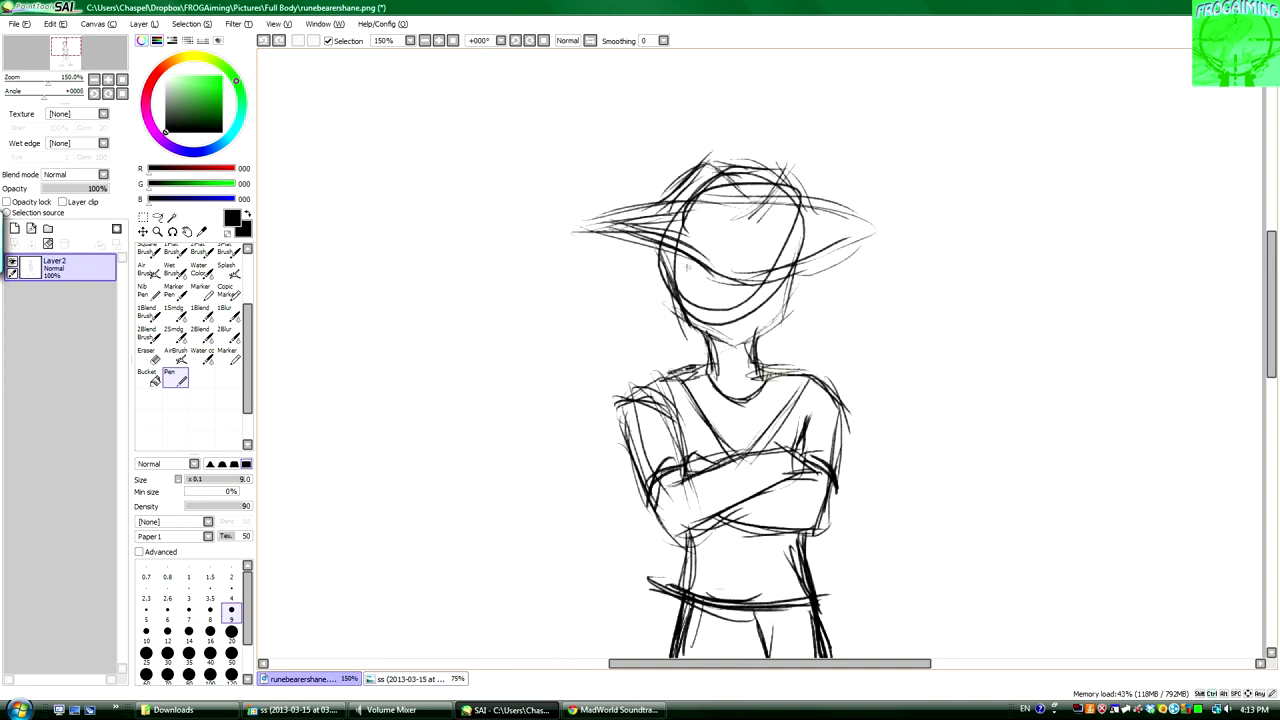
mouse_move(670, 244)
left_mouse_down()
mouse_move(745, 345)
mouse_move(798, 288)
left_mouse_up()
left_click(428, 680)
key("ctrl+Tab")
Try sketching an eye, undoing the attempts, then add hair locks beside the chin.
left_click_drag(681, 273, 716, 270)
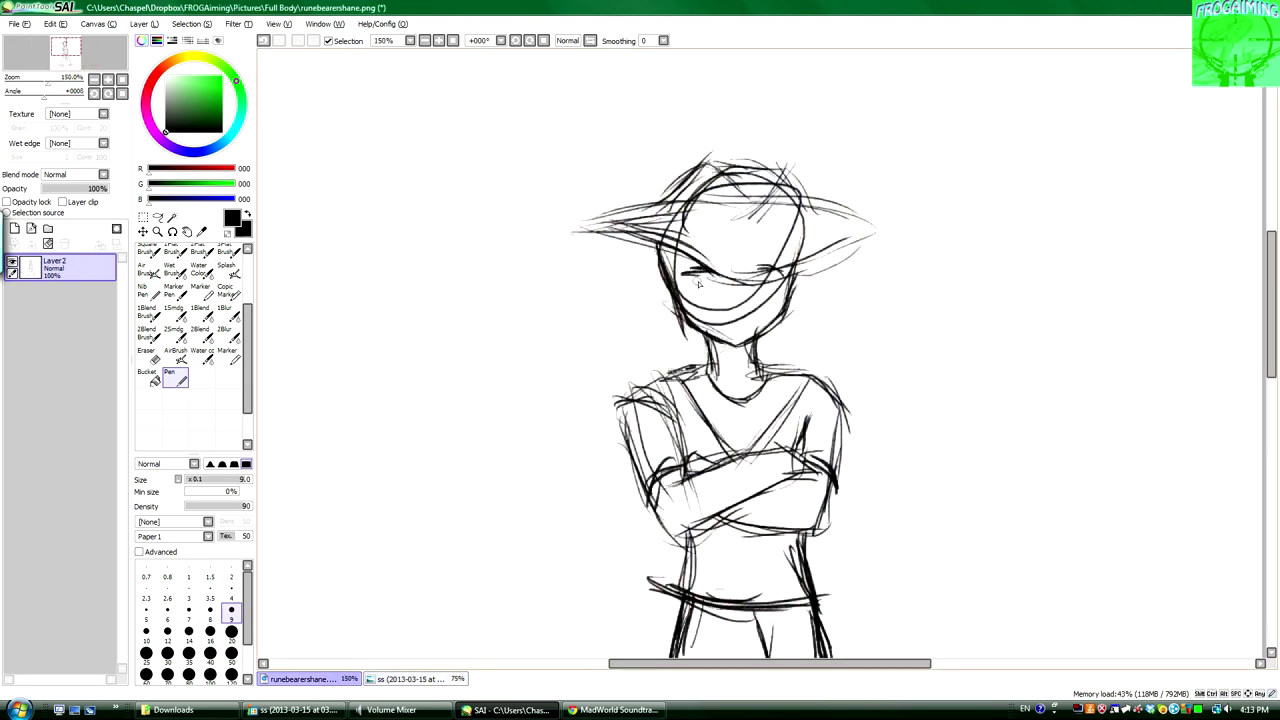
key("ctrl+z")
mouse_move(690, 296)
left_mouse_down()
mouse_move(716, 300)
mouse_move(702, 294)
left_mouse_up()
key("ctrl+z")
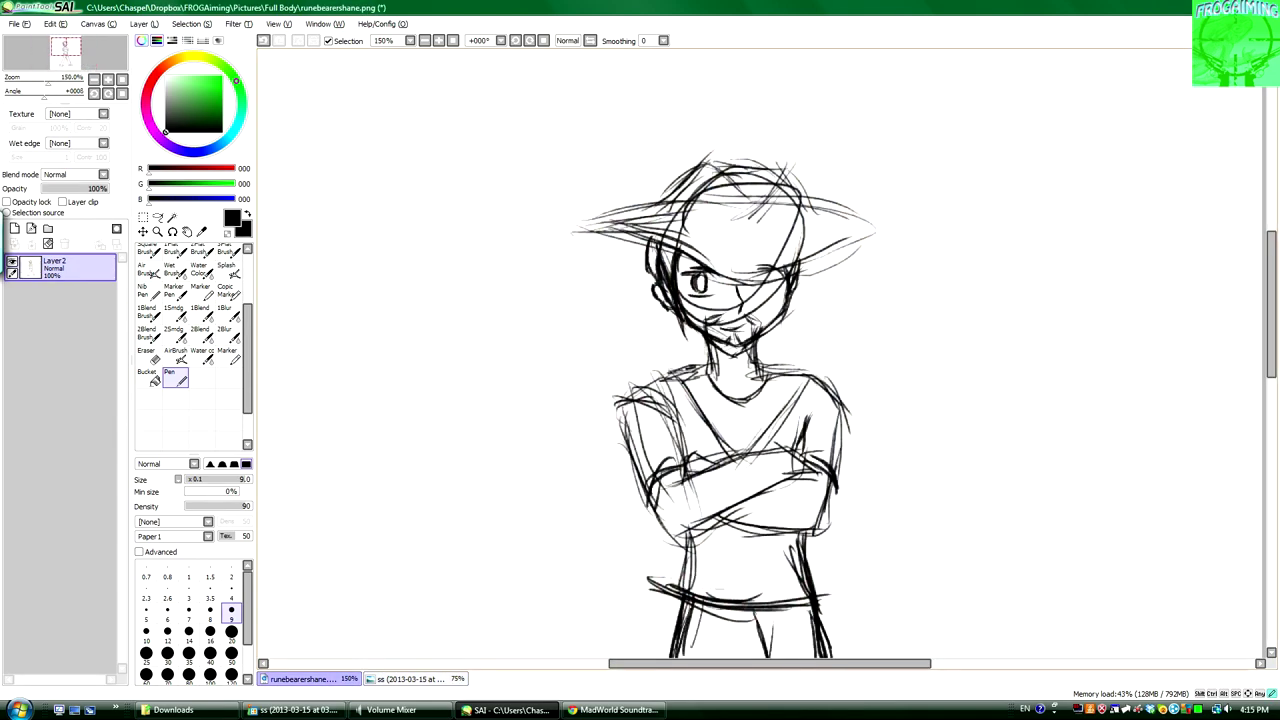
left_click_drag(682, 338, 655, 358)
left_click_drag(656, 362, 690, 366)
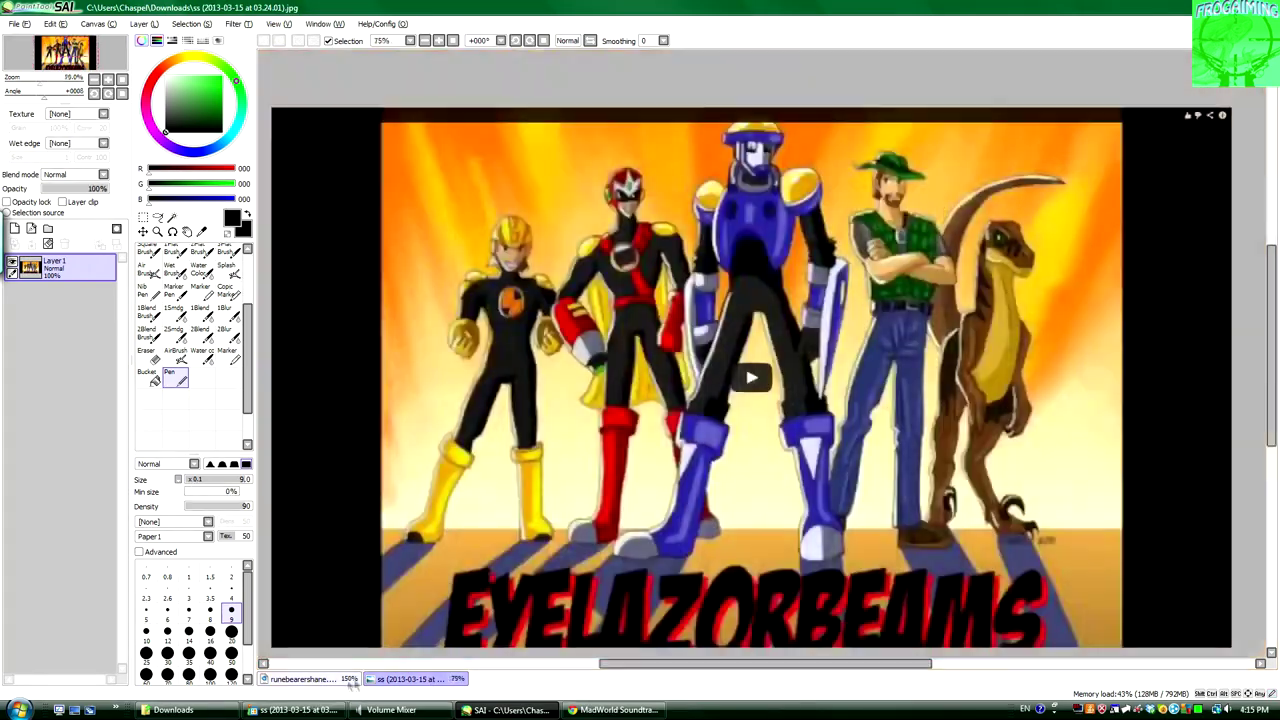
Outline a band around the hat and rework the crown and brim strokes.
left_click_drag(660, 230, 810, 228)
left_click_drag(685, 212, 818, 205)
left_click_drag(716, 182, 806, 168)
mouse_move(590, 232)
left_mouse_down()
mouse_move(880, 222)
mouse_move(648, 206)
left_mouse_up()
scroll(760, 355, "down", 2)
scroll(828, 426, "up", 3)
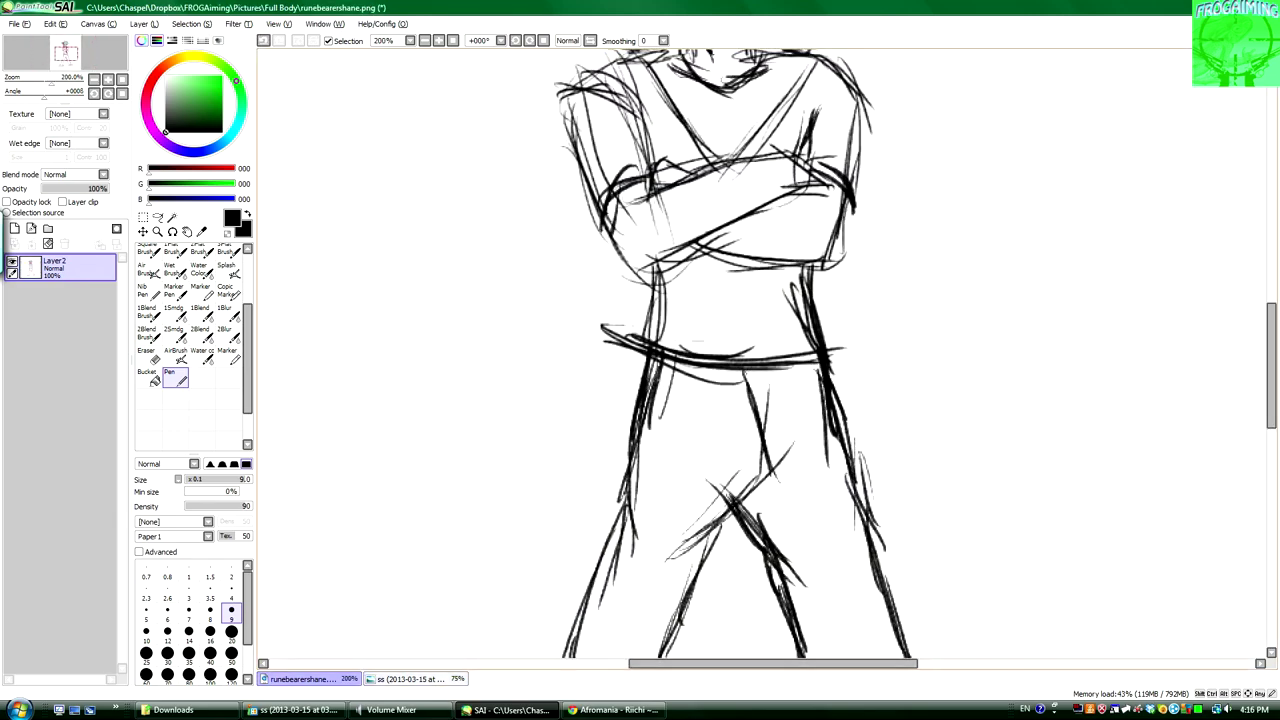
Draw a thick belt across the waist with belt loops and a buckle at 200% zoom.
left_click_drag(646, 380, 842, 372)
left_click_drag(684, 364, 684, 398)
left_click_drag(790, 356, 792, 390)
left_click_drag(806, 352, 808, 388)
left_click_drag(720, 380, 764, 372)
left_click_drag(760, 366, 756, 388)
scroll(806, 470, "up", 1)
left_click(410, 679)
left_click(300, 679)
scroll(781, 481, "down", 2)
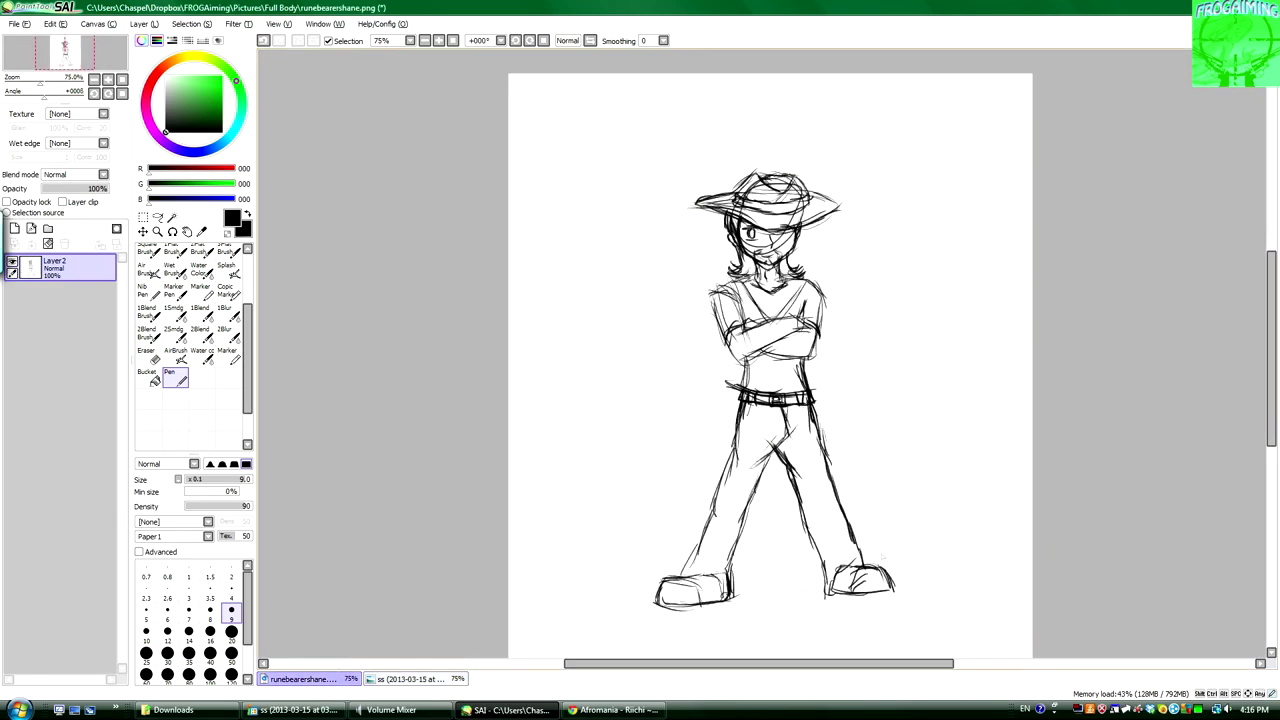
scroll(744, 350, "up", 3)
Save the sketch as carda in the native SAI format.
key("ctrl+shift+s")
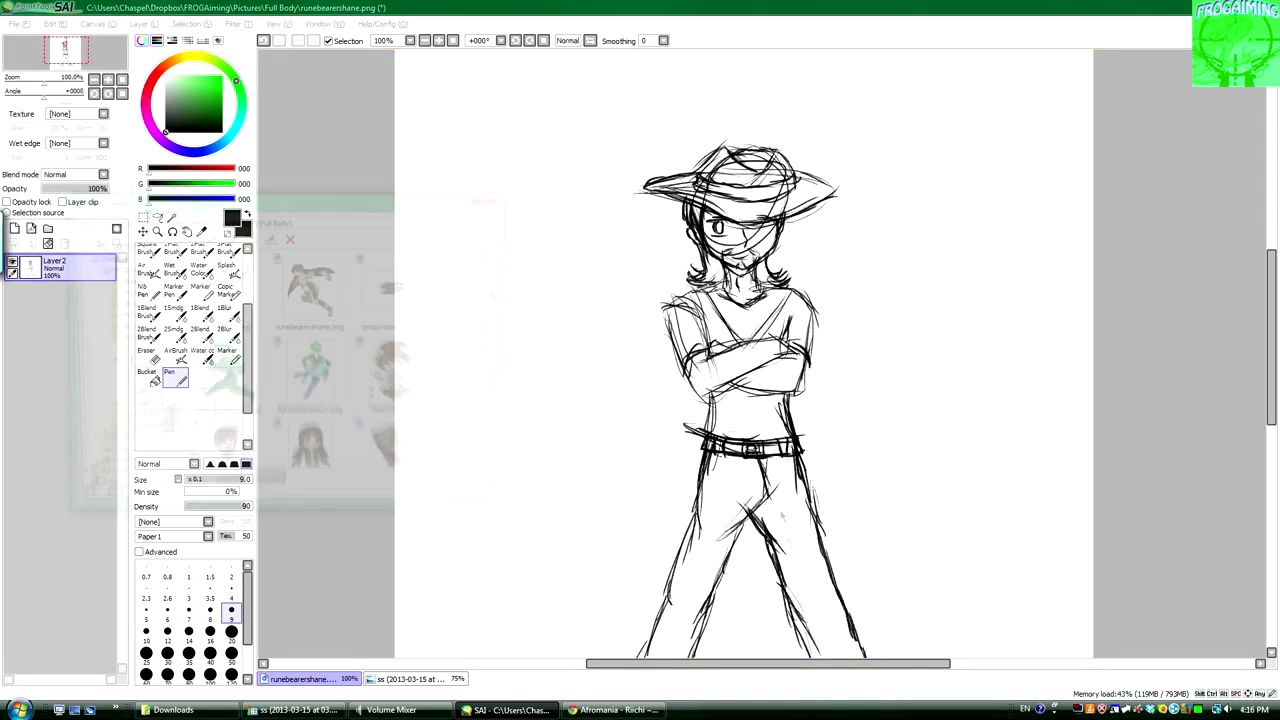
type("carda")
left_click(300, 499)
left_click(248, 520)
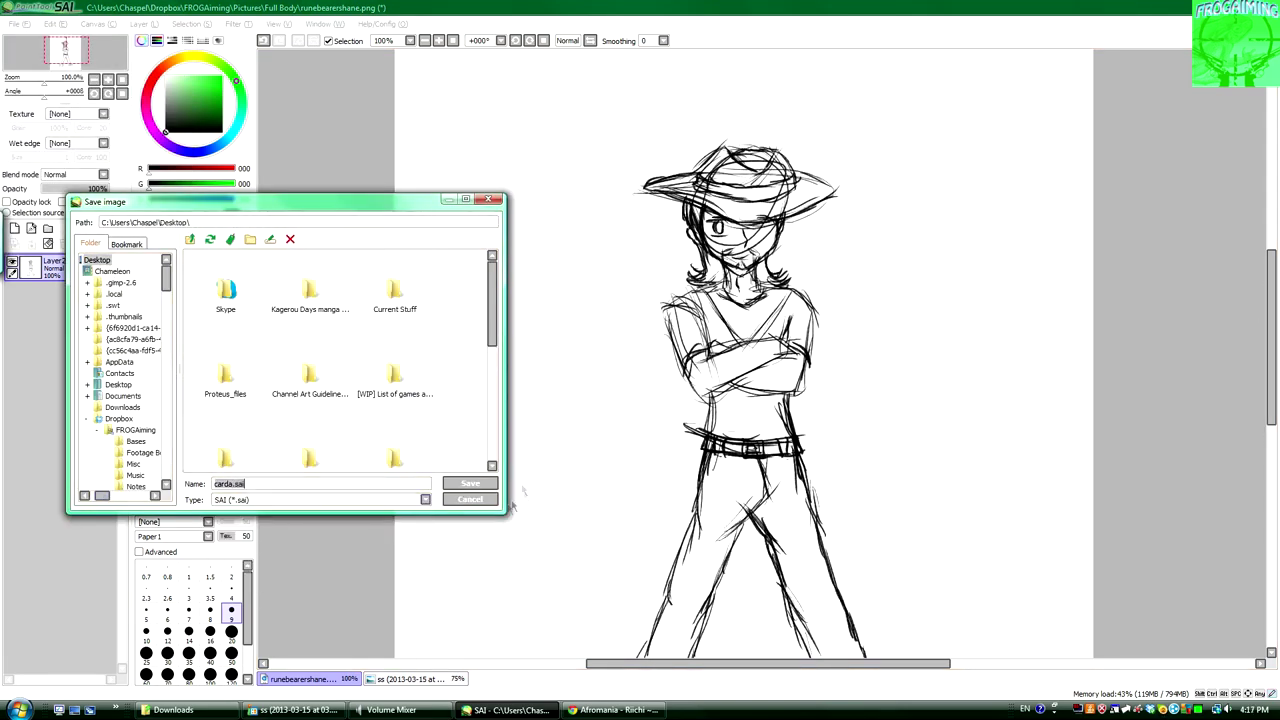
key("Return")
Add a new inking layer and set the Pen to size 5 with S-1 smoothing.
left_click(60, 267)
scroll(190, 320, "up", 5)
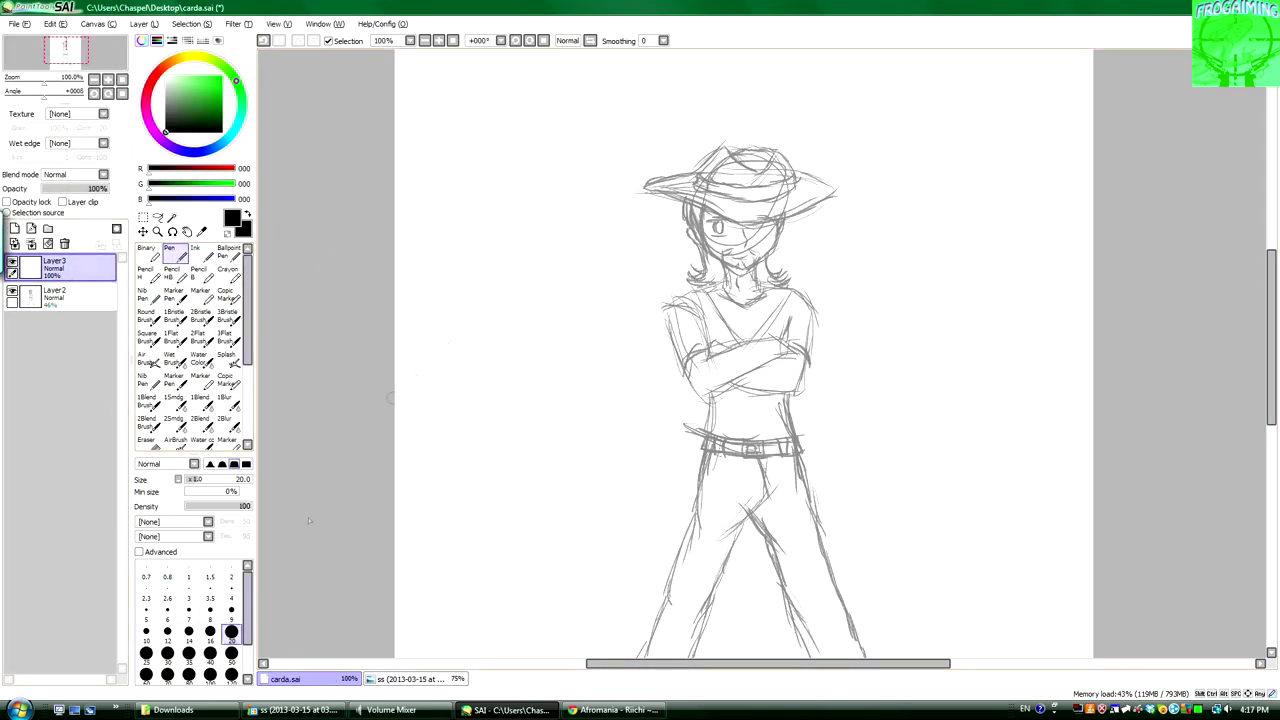
left_click(170, 252)
left_click(146, 610)
scroll(700, 350, "up", 4)
left_click(662, 40)
left_click(645, 200)
scroll(754, 330, "down", 2)
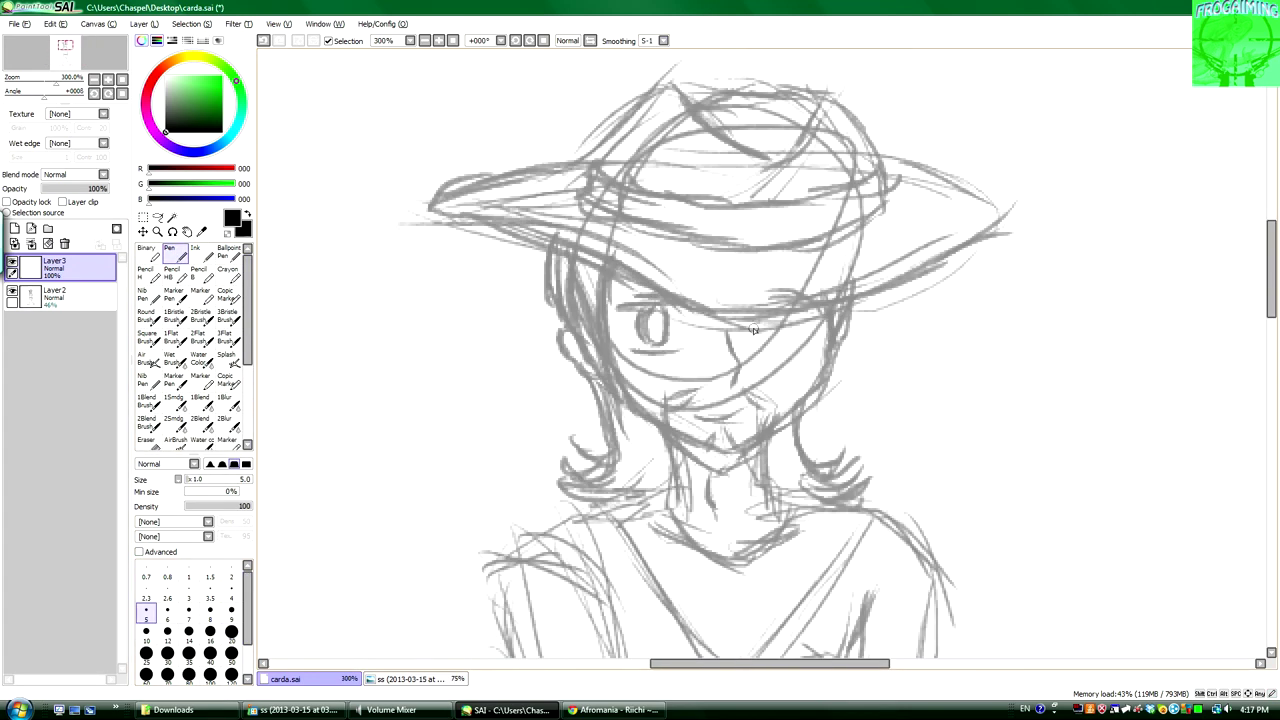
Ink the jaw and beard line, the brow and a dark oval eye.
mouse_move(697, 389)
left_mouse_down()
mouse_move(691, 450)
mouse_move(776, 402)
left_mouse_up()
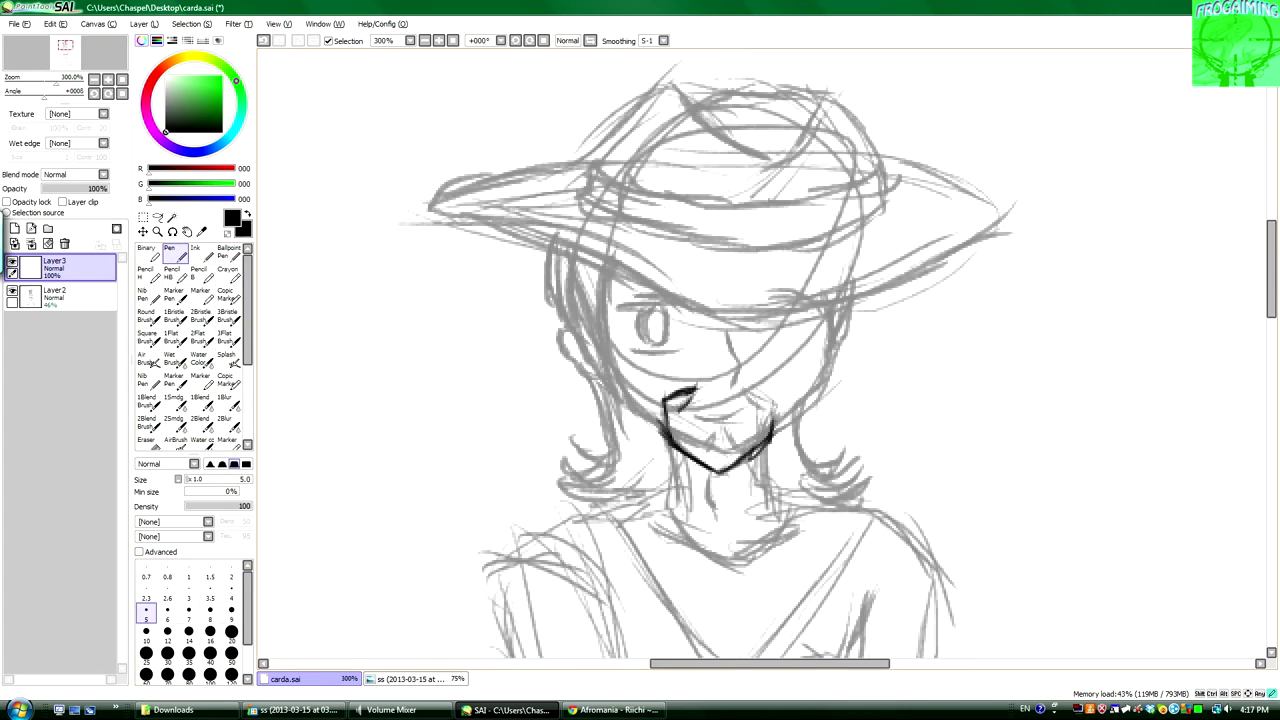
key("ctrl+z")
mouse_move(714, 470)
left_mouse_down()
mouse_move(776, 418)
mouse_move(724, 440)
mouse_move(674, 426)
left_mouse_up()
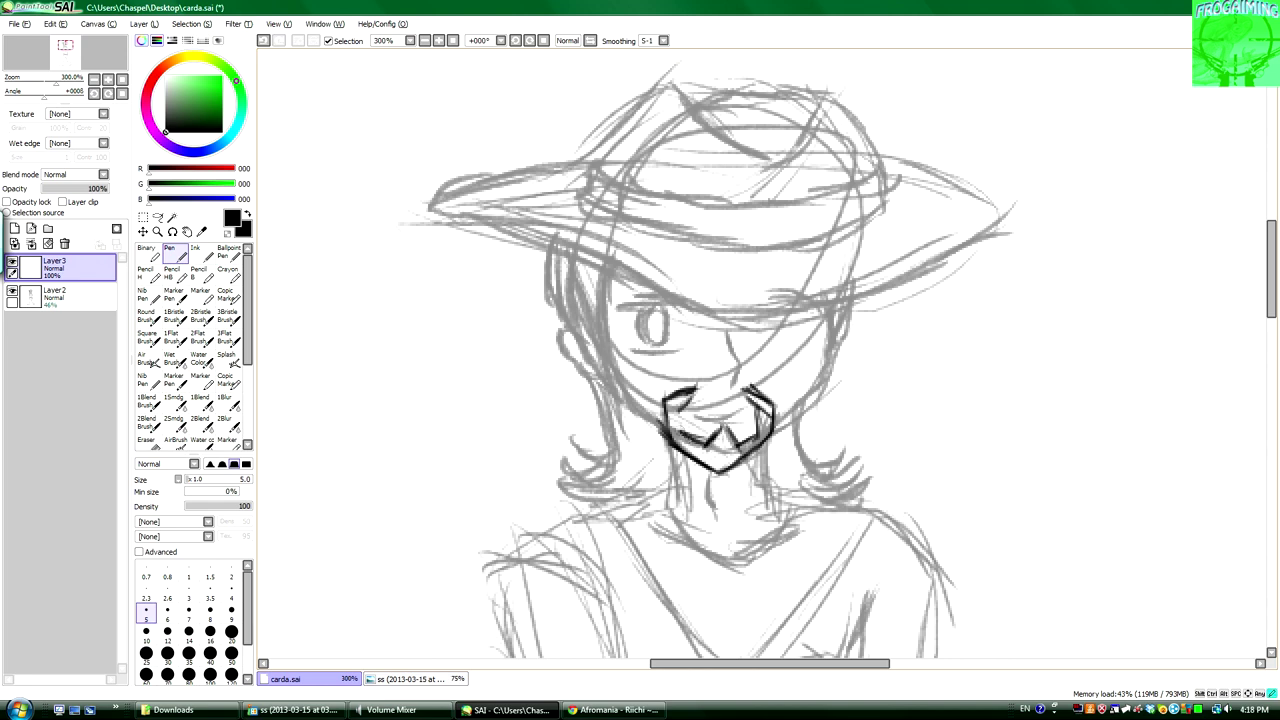
left_click_drag(684, 310, 614, 302)
left_click_drag(626, 354, 682, 350)
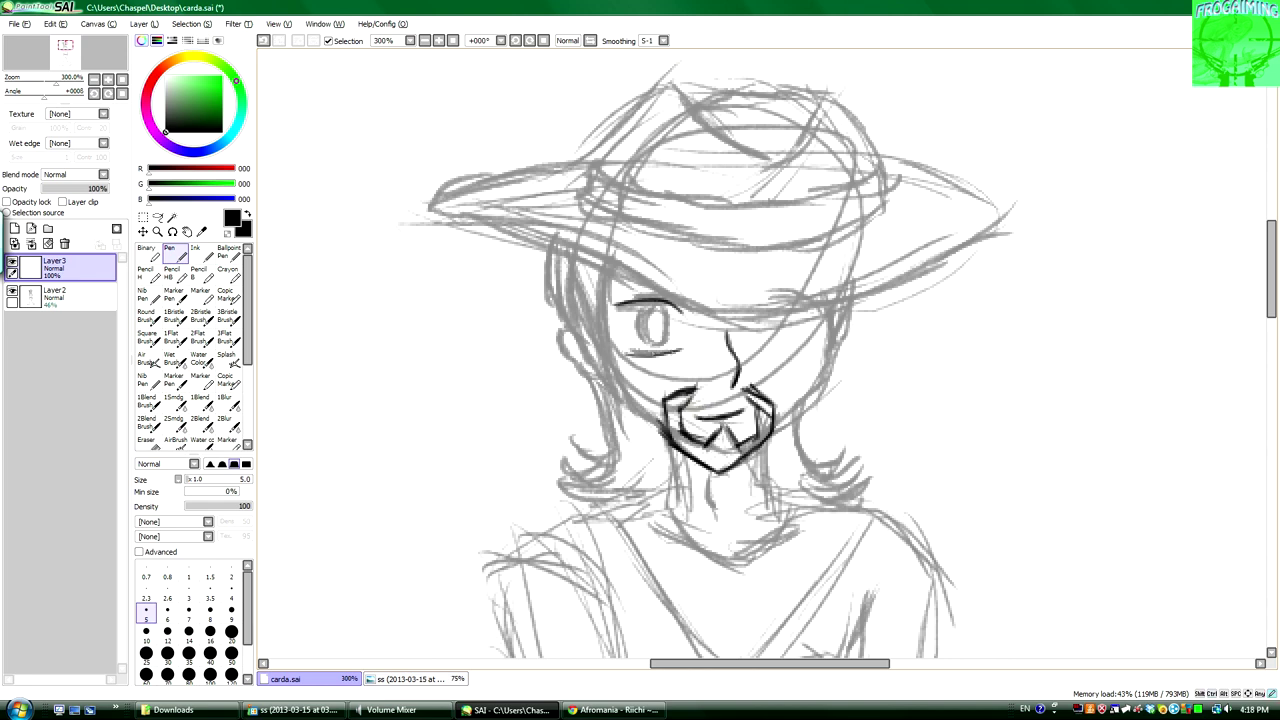
key("ctrl+z")
left_click_drag(652, 302, 648, 304)
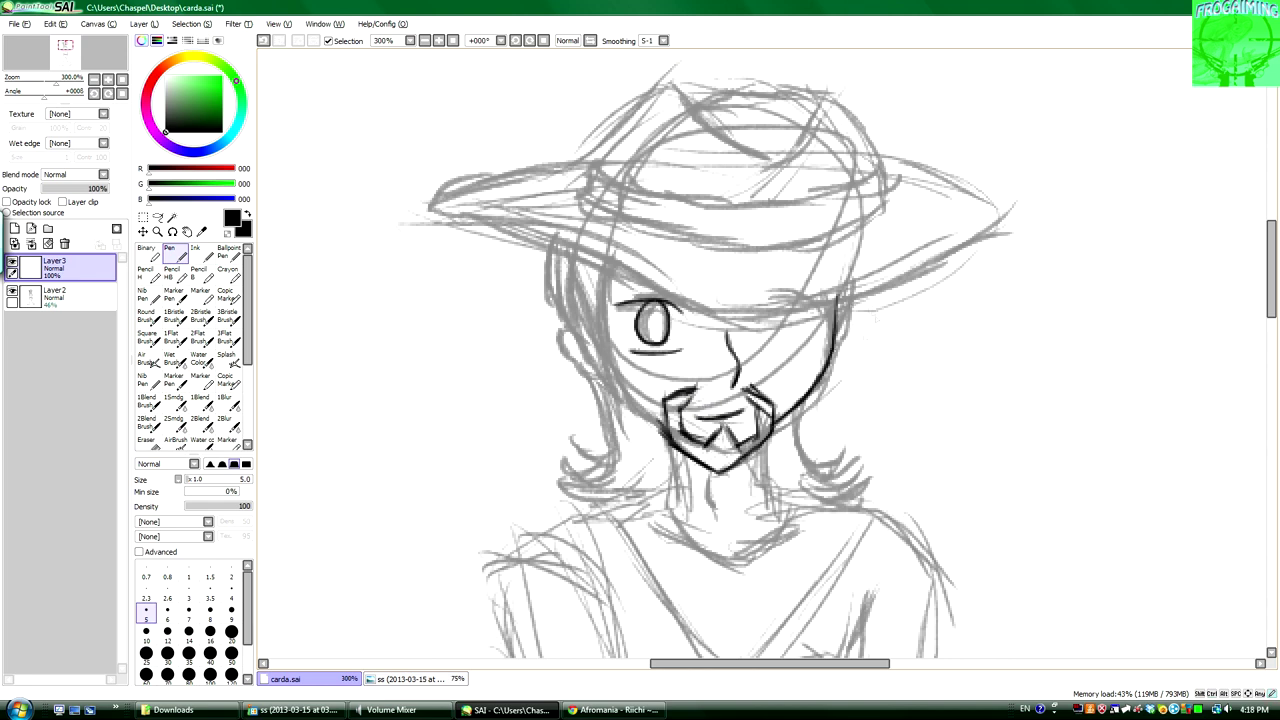
Ink the left hair strands and curls, then the hat brim's underside and upper edge.
mouse_move(604, 272)
left_mouse_down()
mouse_move(626, 420)
mouse_move(612, 346)
mouse_move(590, 362)
left_mouse_up()
left_click_drag(550, 248, 542, 290)
left_click_drag(546, 250, 558, 320)
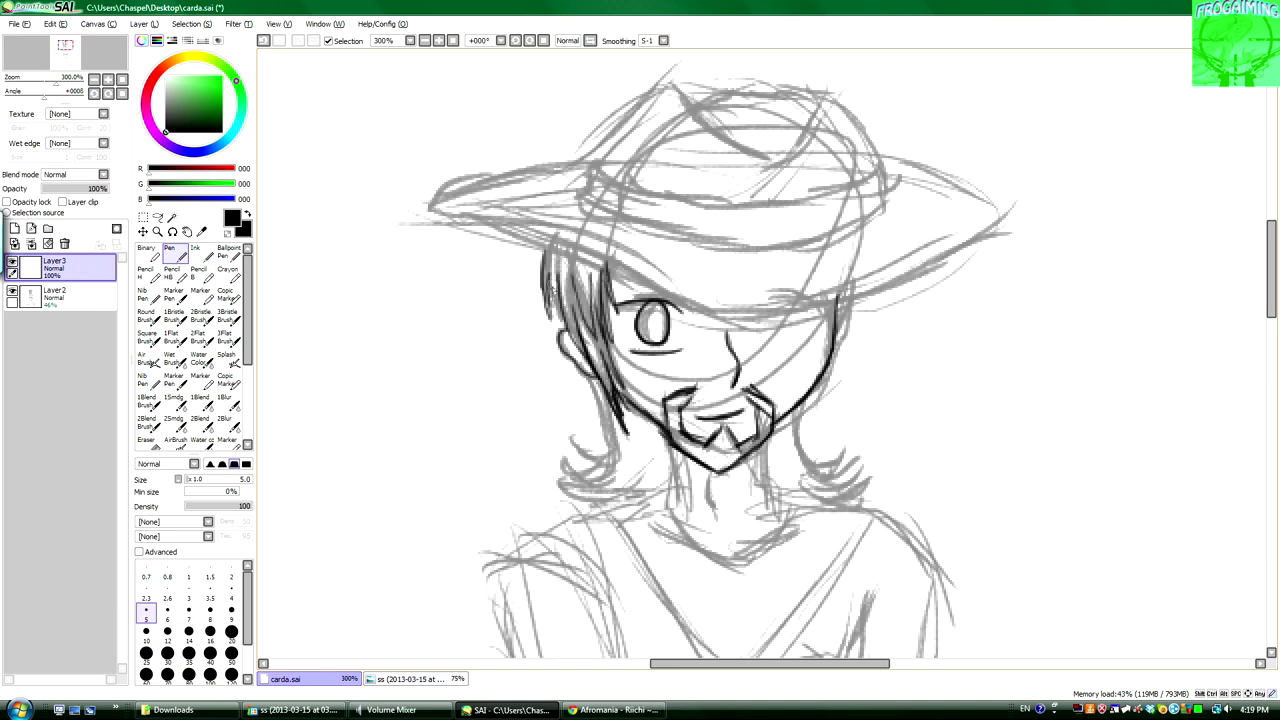
mouse_move(568, 437)
left_mouse_down()
mouse_move(614, 458)
mouse_move(604, 482)
left_mouse_up()
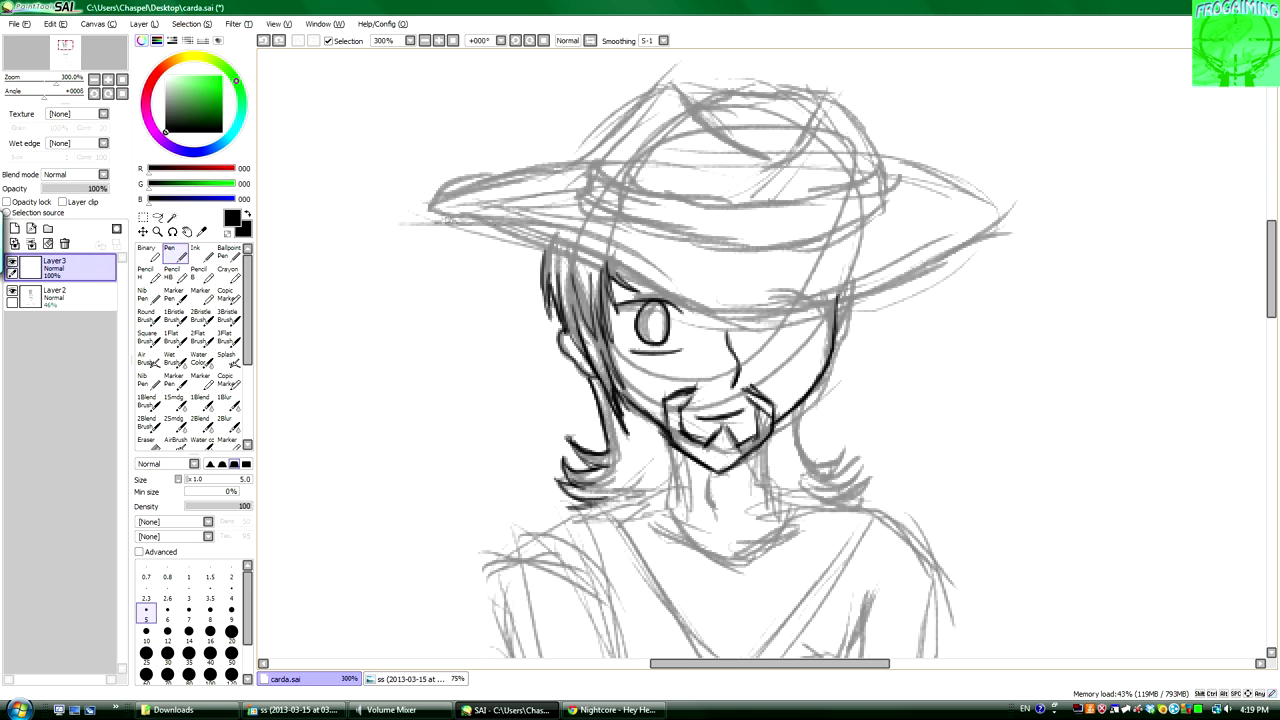
mouse_move(428, 212)
left_mouse_down()
mouse_move(706, 308)
mouse_move(895, 280)
mouse_move(900, 162)
mouse_move(874, 156)
left_mouse_up()
mouse_move(428, 210)
left_mouse_down()
mouse_move(500, 172)
mouse_move(576, 162)
left_mouse_up()
scroll(576, 162, "up", 3)
Reset smoothing to S-1 and ink the upper and lower lines of the hat band.
mouse_move(590, 236)
left_mouse_down()
mouse_move(598, 284)
mouse_move(854, 272)
mouse_move(812, 276)
left_mouse_up()
key("ctrl+z")
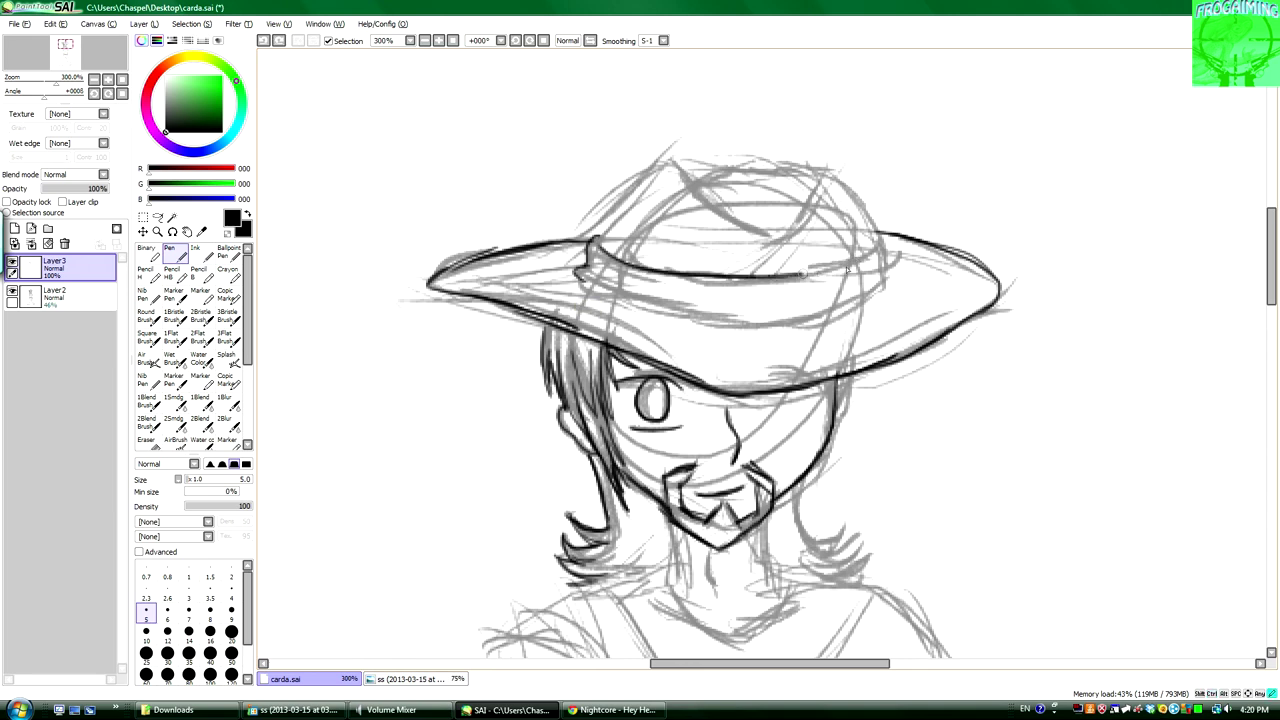
key("ctrl+z")
left_click(663, 40)
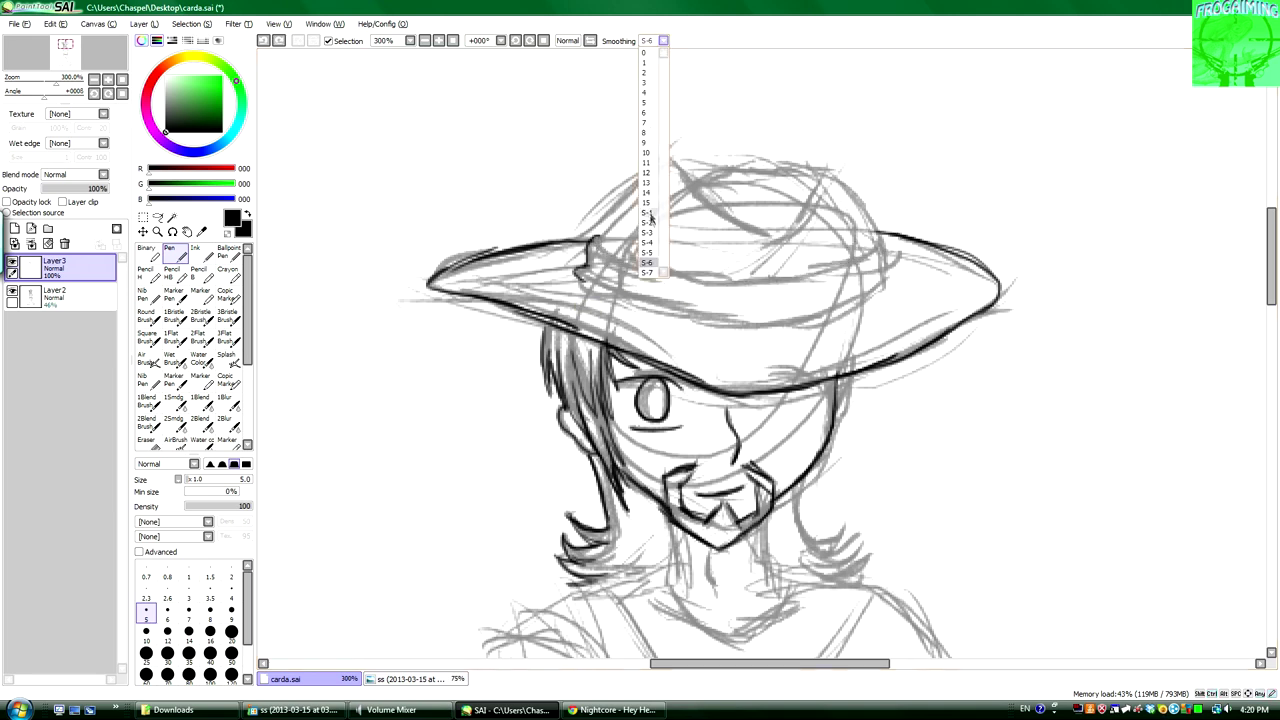
left_click(647, 213)
left_click_drag(589, 240, 870, 238)
mouse_move(576, 271)
left_mouse_down()
mouse_move(650, 305)
mouse_move(894, 283)
left_mouse_up()
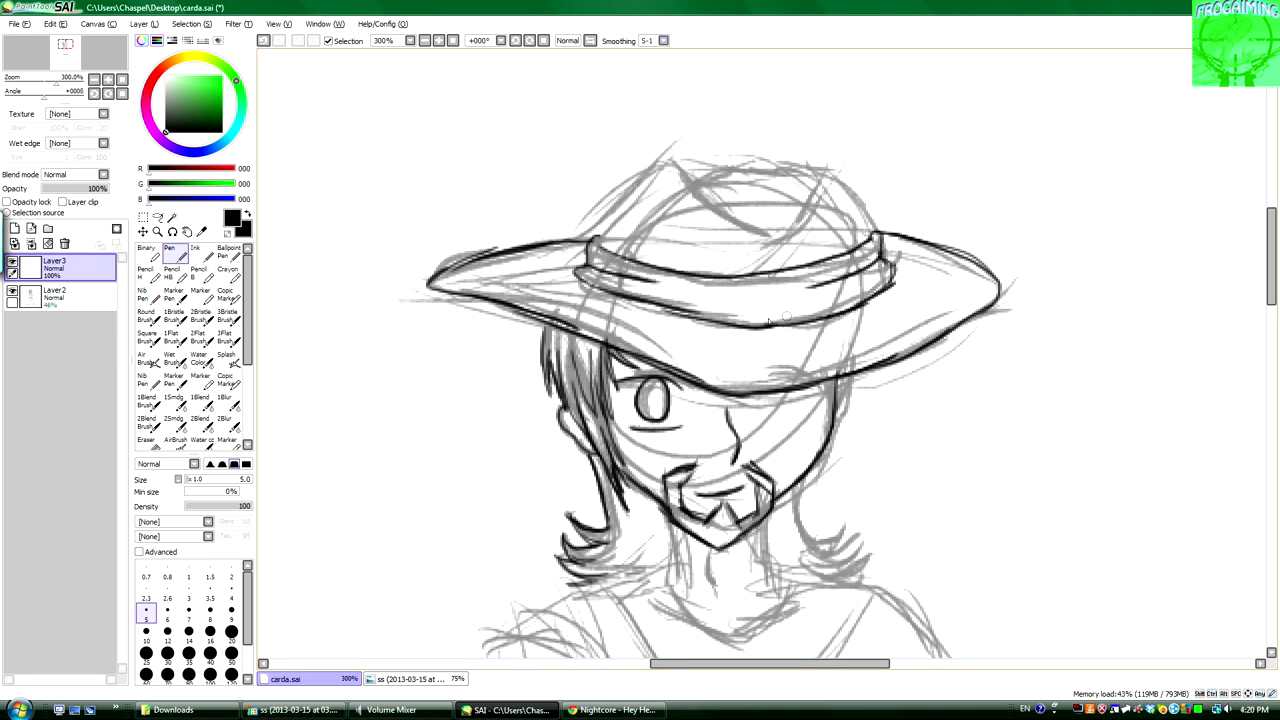
Ink the hat crown's sides, crease and top line, redrawing an overlong stroke.
left_click_drag(750, 278, 832, 160)
key("ctrl+z")
mouse_move(768, 238)
left_mouse_down()
mouse_move(815, 166)
mouse_move(870, 232)
left_mouse_up()
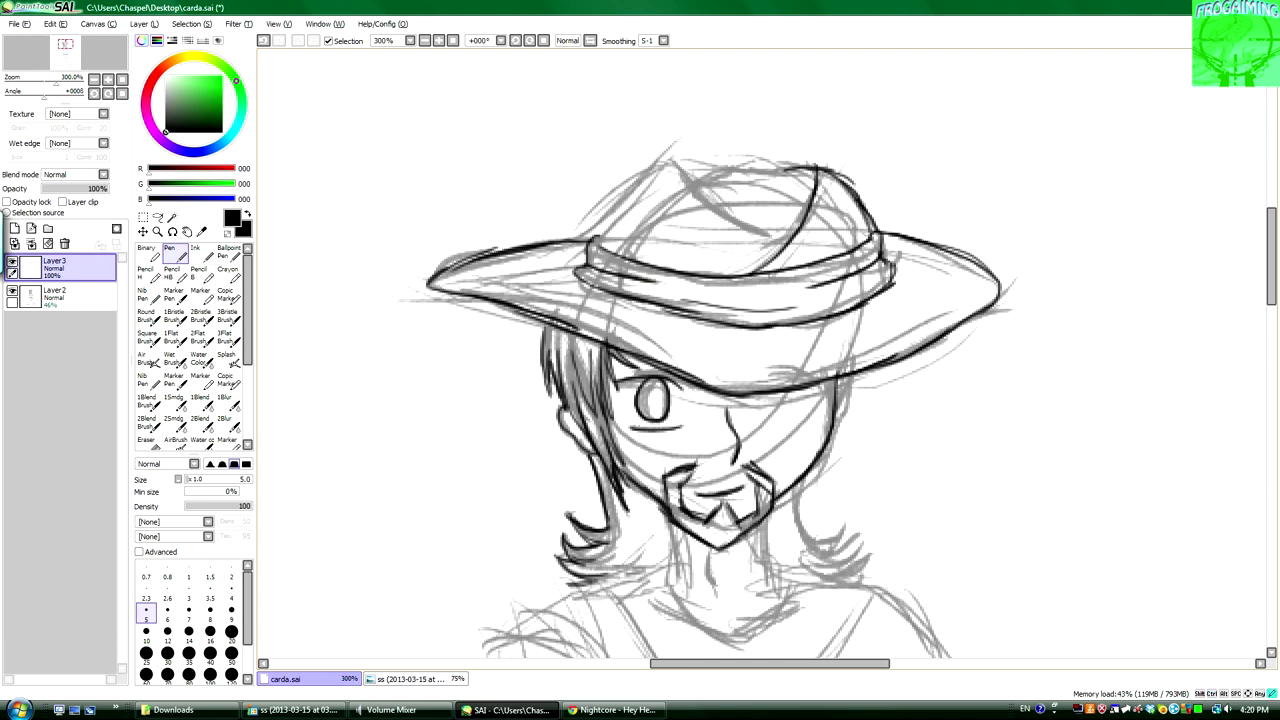
mouse_move(596, 250)
left_mouse_down()
mouse_move(680, 158)
mouse_move(786, 242)
left_mouse_up()
left_click_drag(682, 166, 812, 168)
scroll(760, 360, "down", 3)
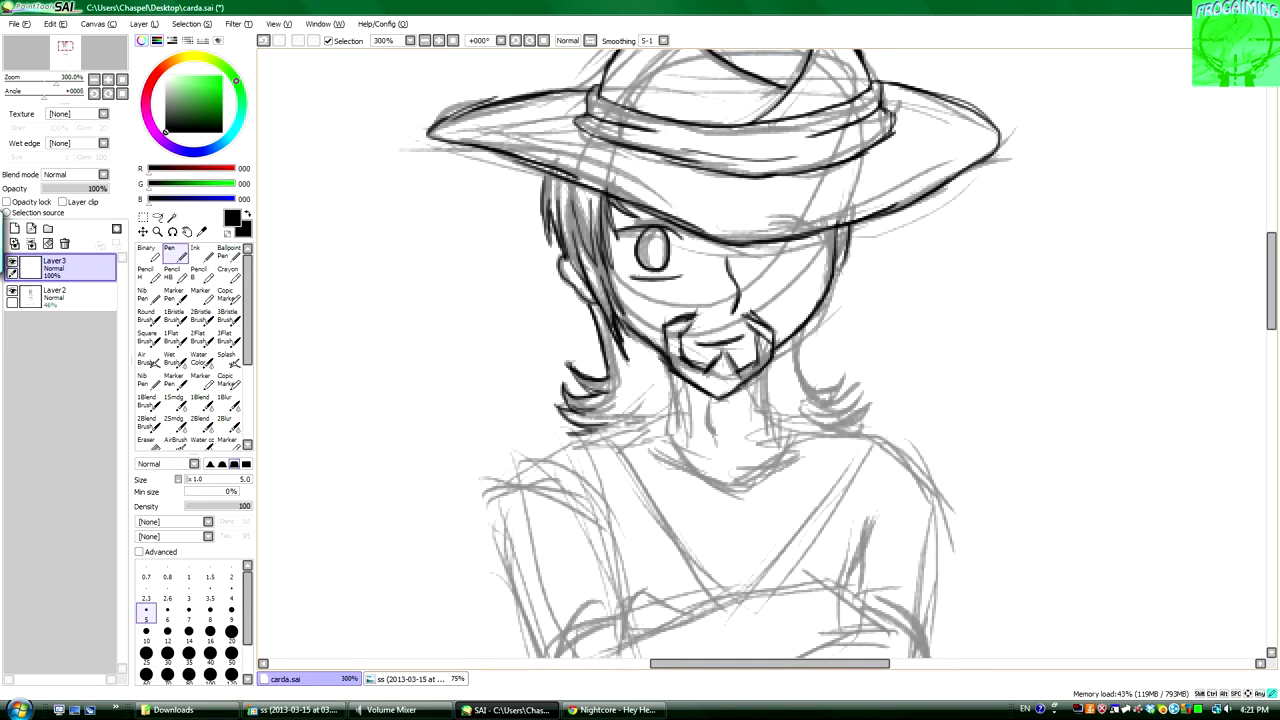
Ink the right hair strands, both sides of the neck and the two collar lines down the chest.
mouse_move(800, 326)
left_mouse_down()
mouse_move(802, 390)
mouse_move(862, 404)
mouse_move(870, 428)
left_mouse_up()
left_click_drag(678, 386, 670, 440)
mouse_move(768, 360)
left_mouse_down()
mouse_move(764, 426)
mouse_move(800, 440)
left_mouse_up()
left_click_drag(712, 396, 708, 440)
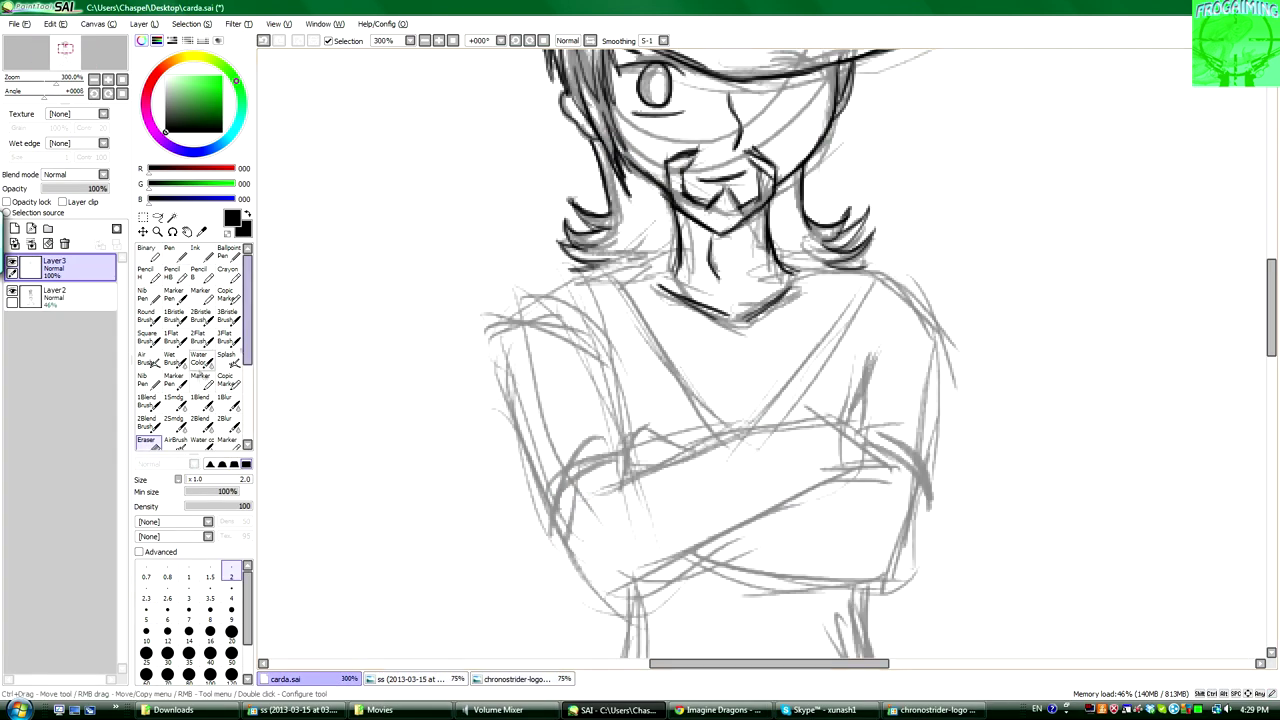
key("n")
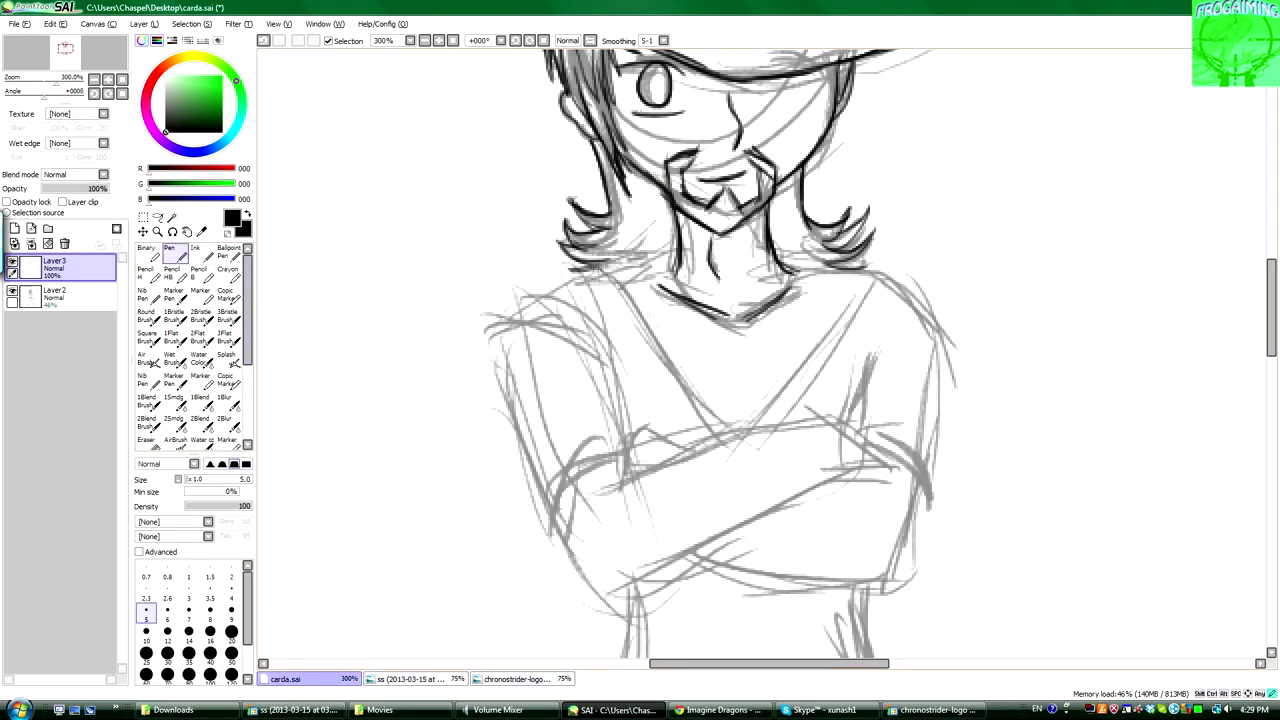
left_click_drag(598, 264, 722, 448)
left_click_drag(862, 268, 744, 446)
left_click_drag(594, 252, 738, 448)
Send chat messages 'DO ET', 'NAO' and '<3', then ink another line up the right collar.
left_click(828, 710)
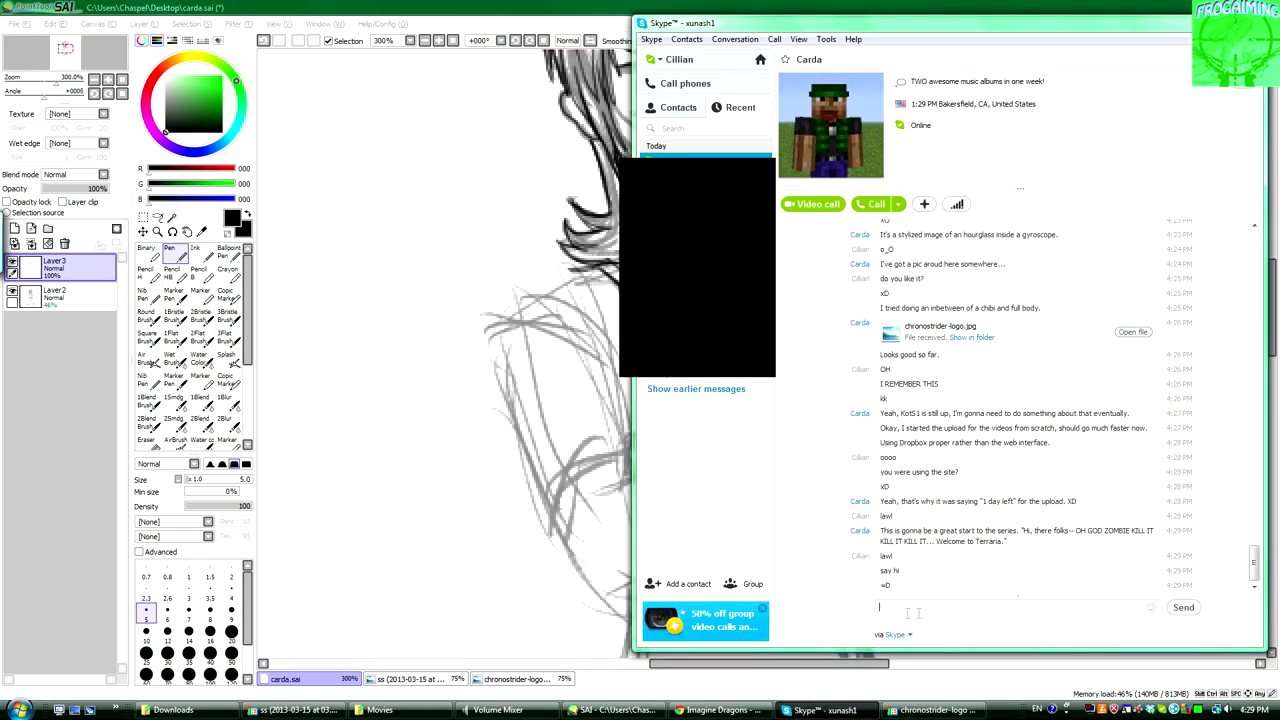
type("DO ET")
key("Return")
type("NAO")
key("Return")
type("<3")
key("Return")
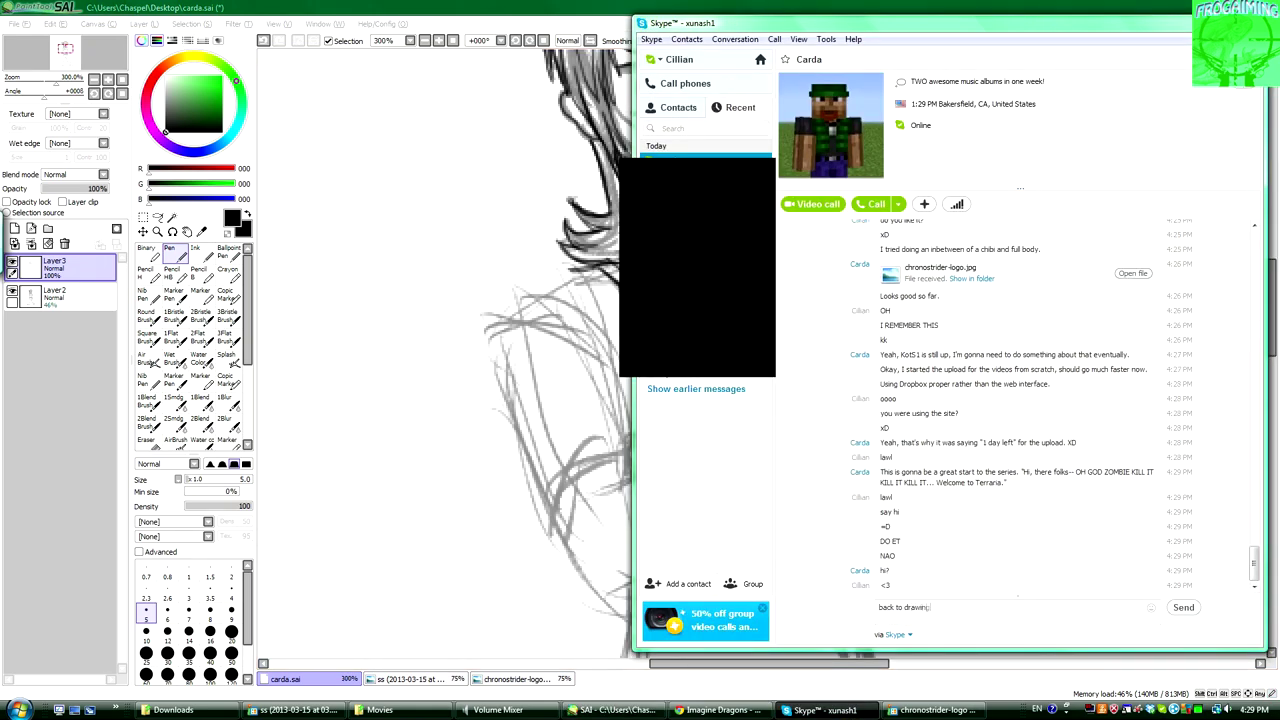
key("alt+Tab")
mouse_move(738, 442)
left_mouse_down()
mouse_move(770, 356)
mouse_move(850, 266)
left_mouse_up()
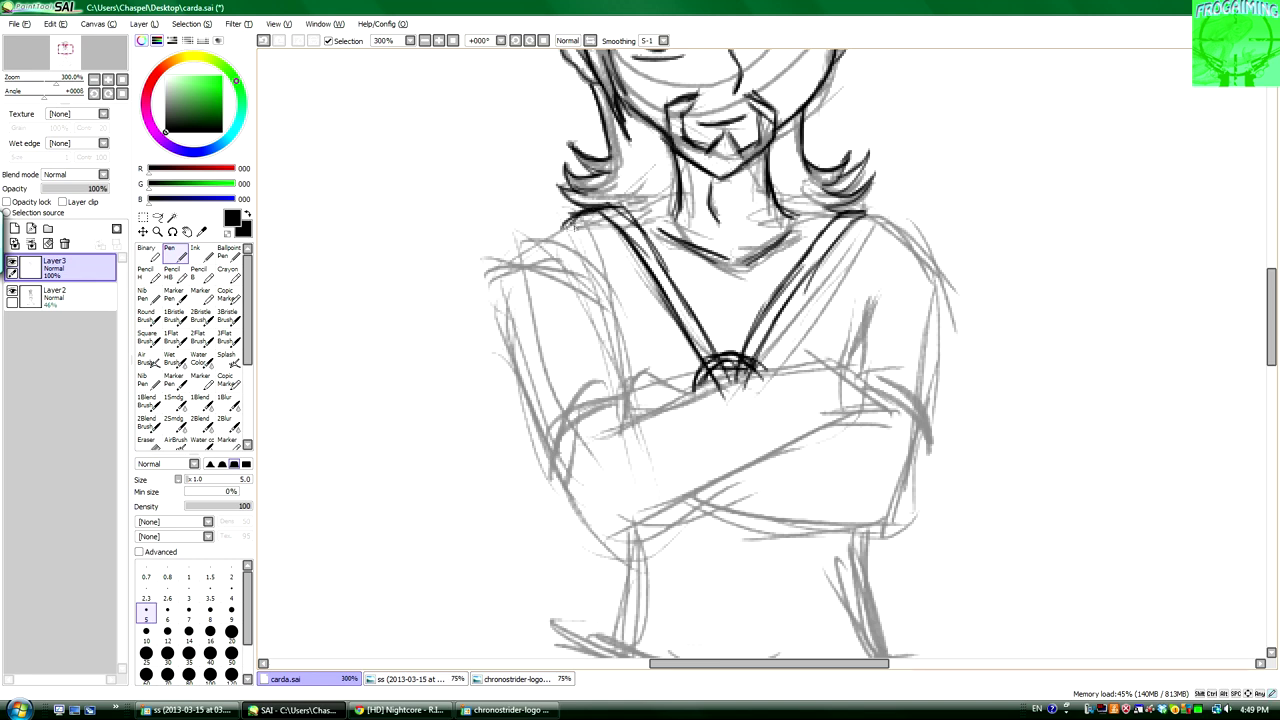
Ink the left collar line down to the clasp and the crossed forearm lines, redrawing rejected strokes.
left_click_drag(566, 222, 686, 396)
left_click_drag(600, 250, 686, 392)
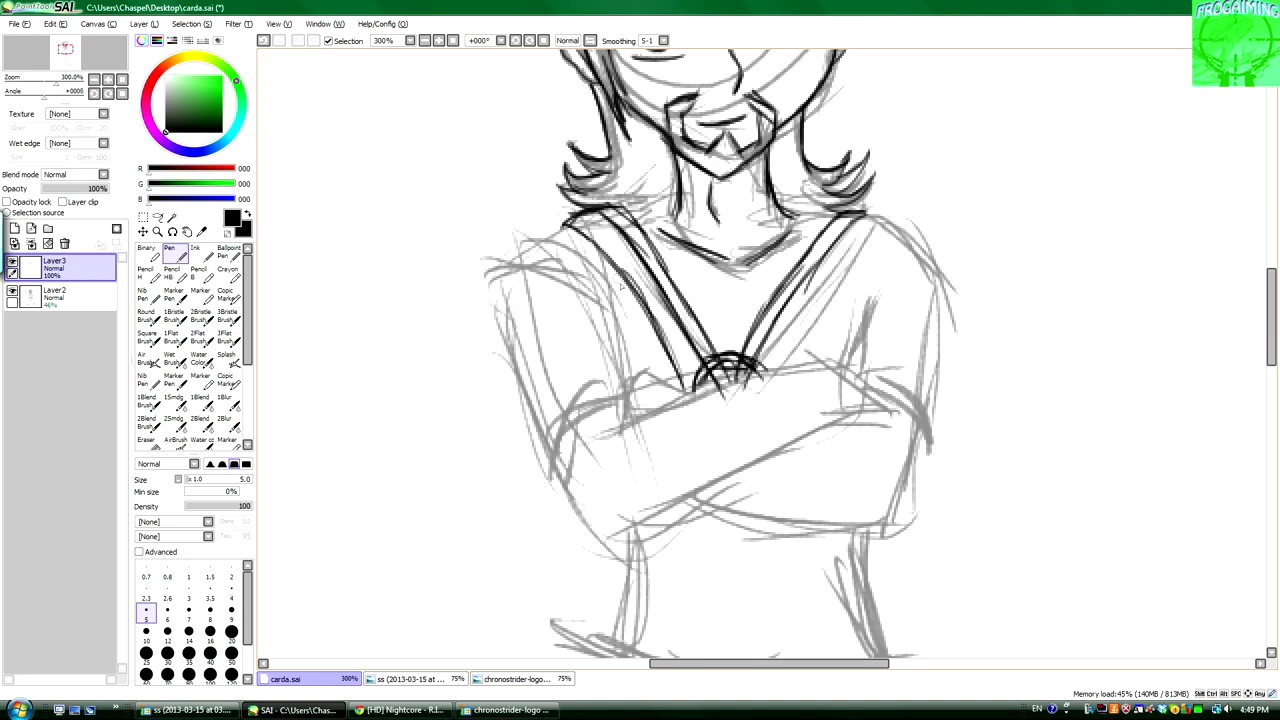
key("ctrl+z")
key("ctrl+z")
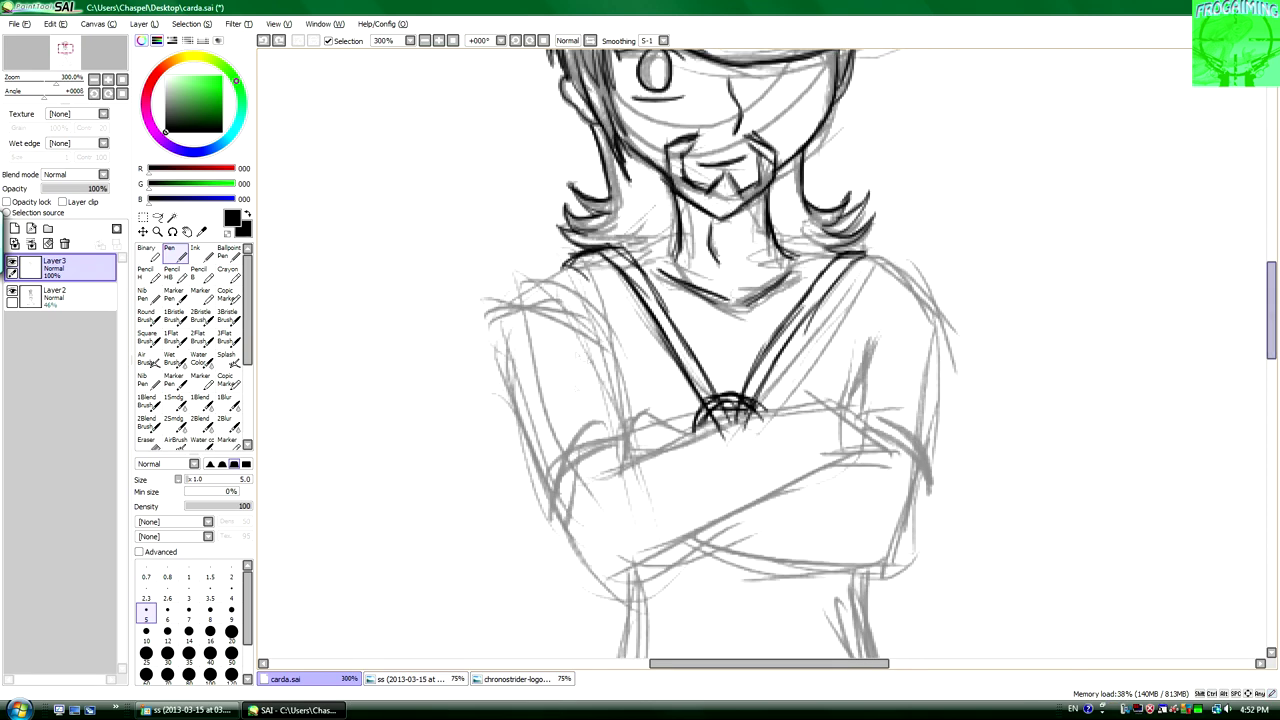
left_click_drag(677, 440, 850, 401)
left_click_drag(765, 422, 860, 408)
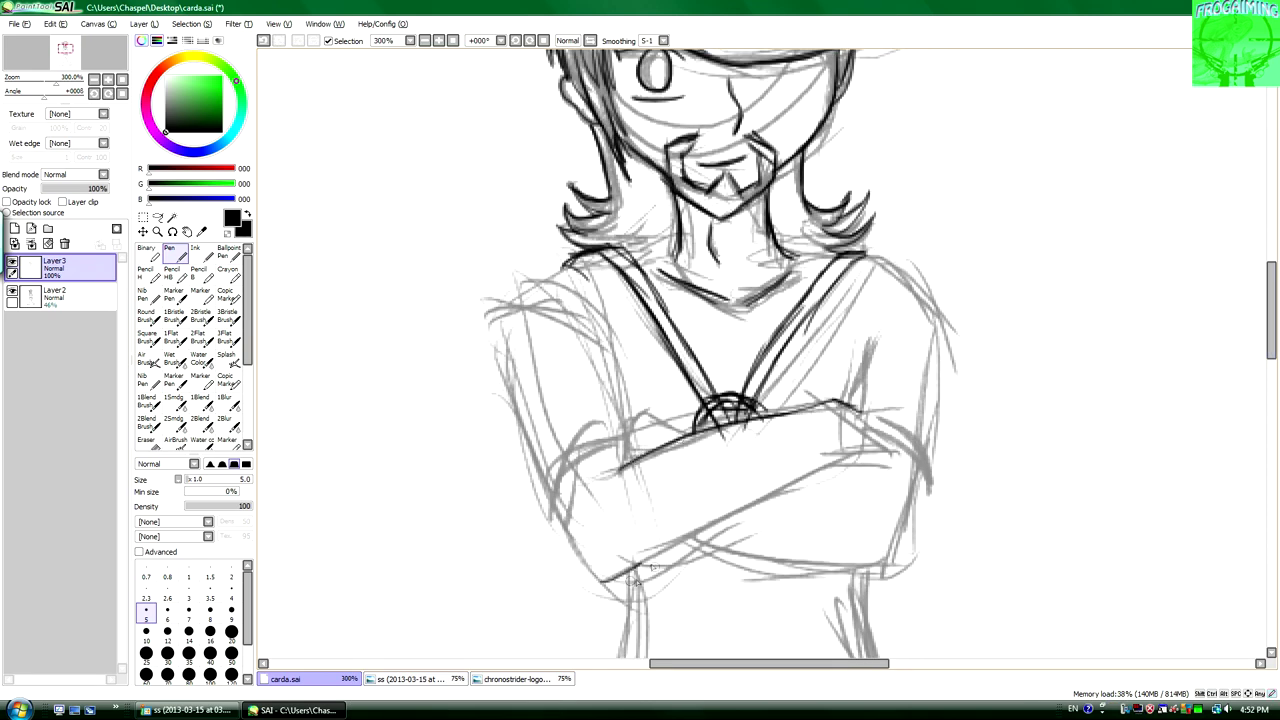
left_click_drag(632, 574, 866, 446)
key("ctrl+z")
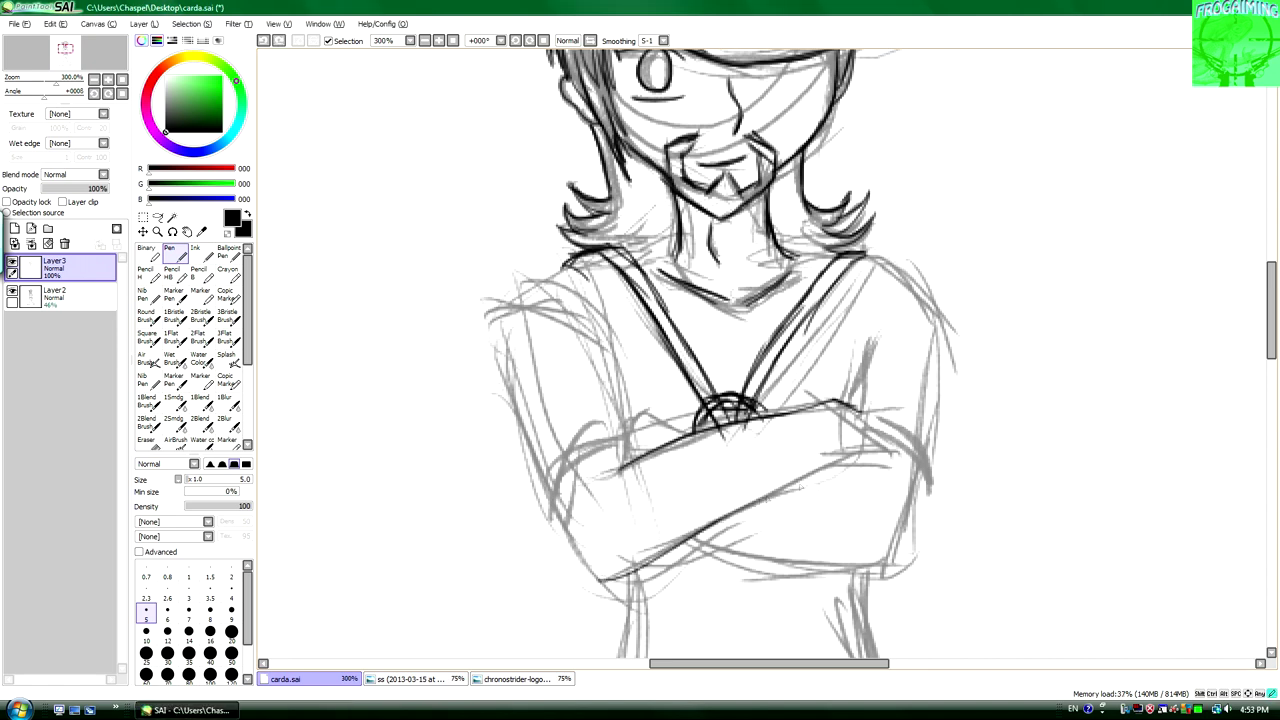
mouse_move(604, 579)
left_mouse_down()
mouse_move(888, 446)
mouse_move(720, 520)
mouse_move(870, 450)
left_mouse_up()
key("ctrl+z")
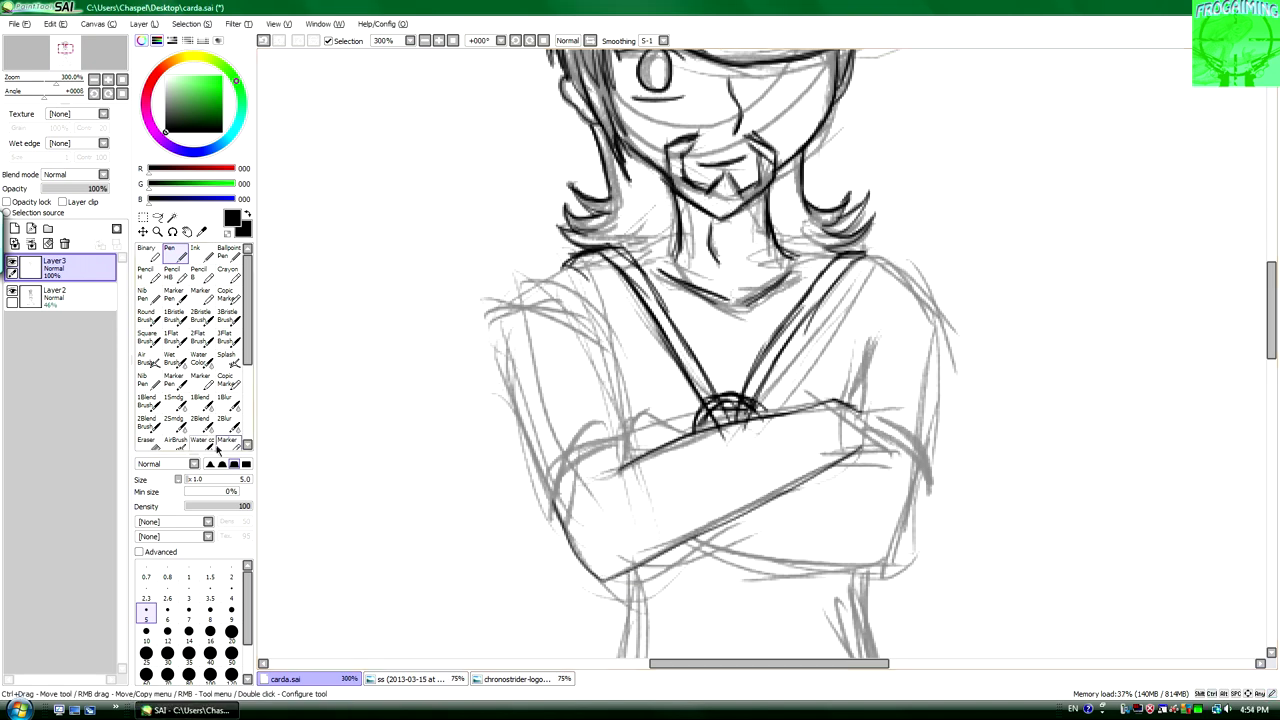
key("e")
key("n")
key("ctrl+z")
mouse_move(562, 528)
left_mouse_down()
mouse_move(552, 458)
mouse_move(644, 422)
left_mouse_up()
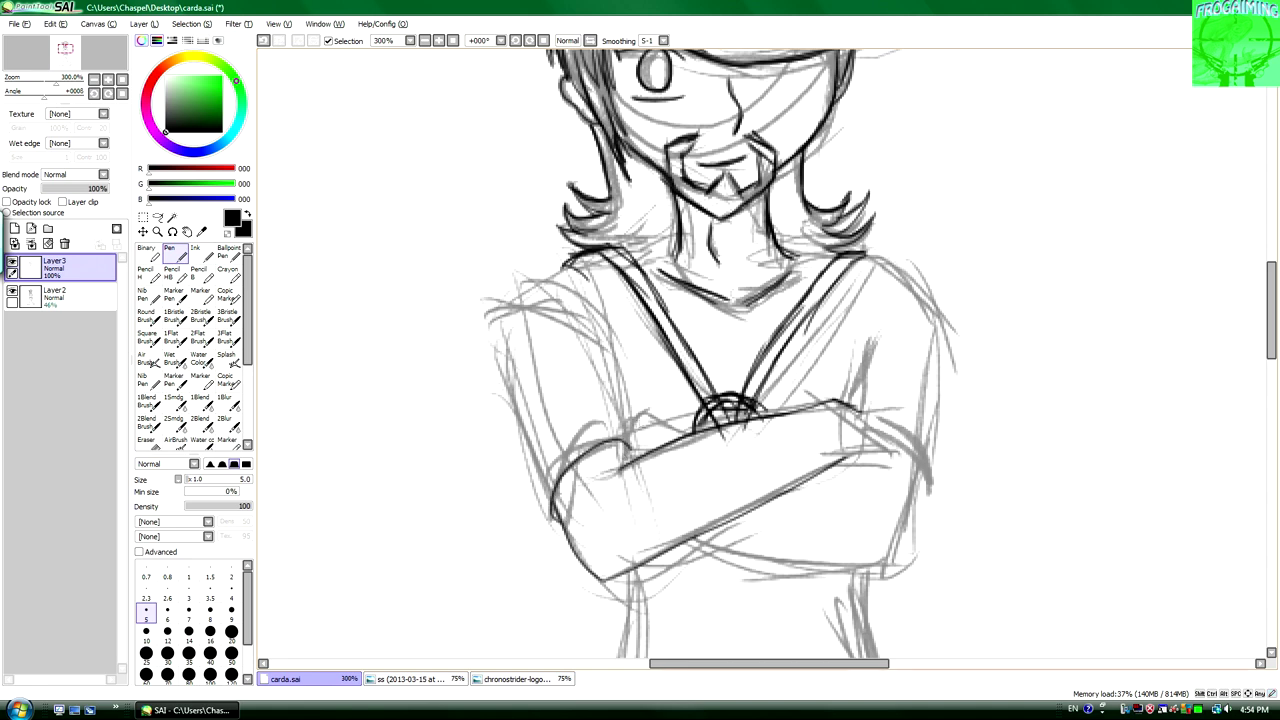
Compare the clasp, strap and right-arm strokes through undo and redo, keeping the right-arm stroke.
key("ctrl+y")
key("ctrl+z")
key("ctrl+y")
key("ctrl+z")
key("ctrl+y")
key("ctrl+z")
key("ctrl+y")
key("ctrl+y")
key("ctrl+z")
key("ctrl+y")
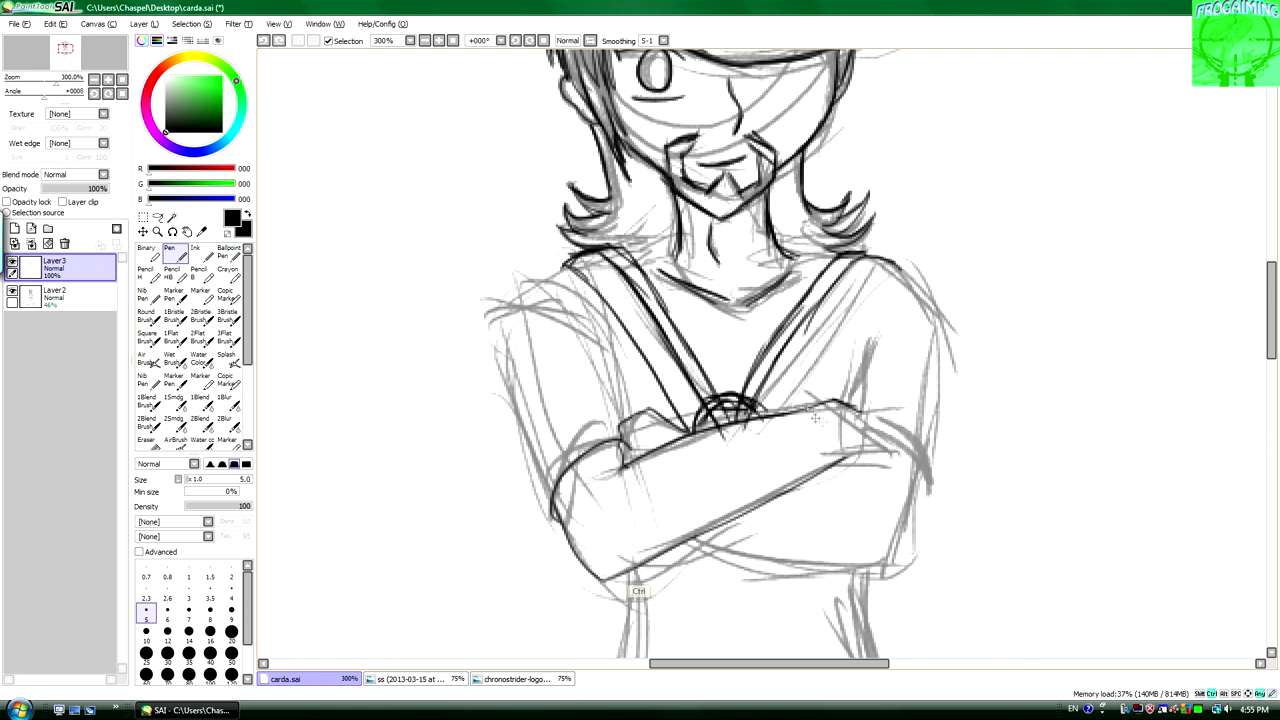
key("ctrl+y")
key("ctrl+z")
key("ctrl+y")
key("ctrl+z")
key("ctrl+y")
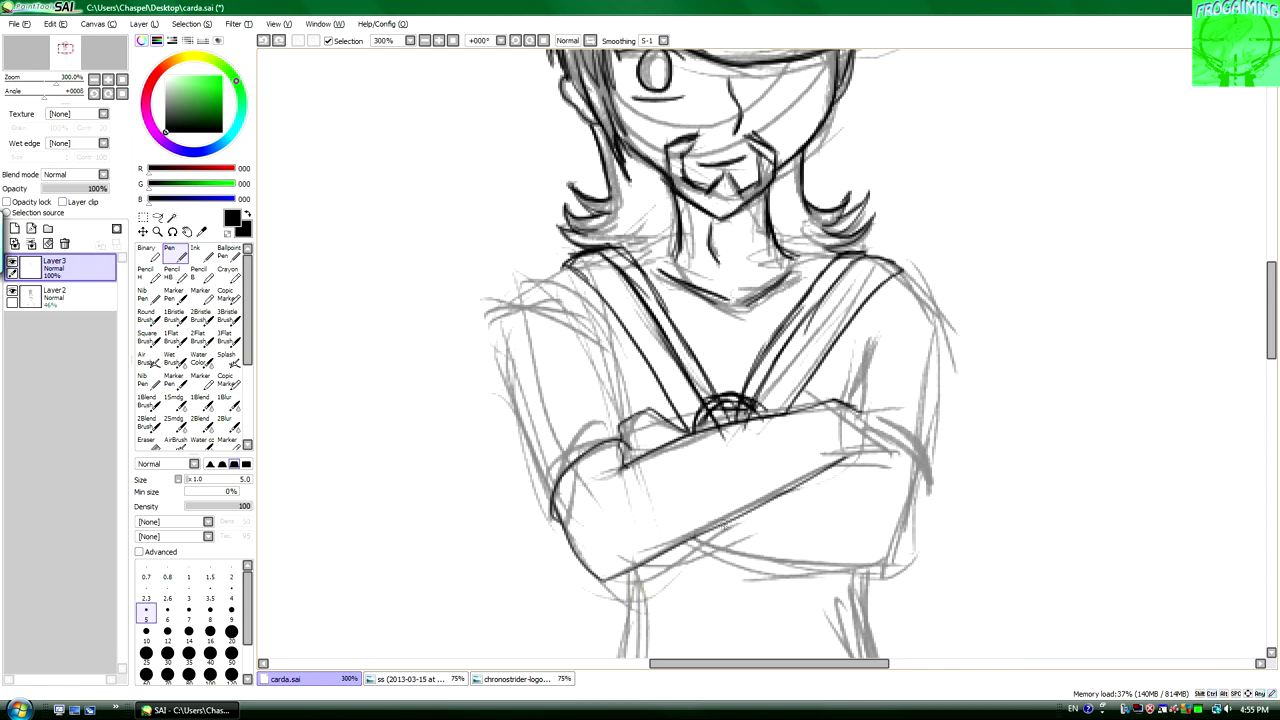
key("ctrl+y")
Ink the lower forearm edge and thicken both arm outlines.
scroll(727, 515, "down", 1)
mouse_move(724, 506)
left_mouse_down()
mouse_move(895, 550)
mouse_move(922, 450)
left_mouse_up()
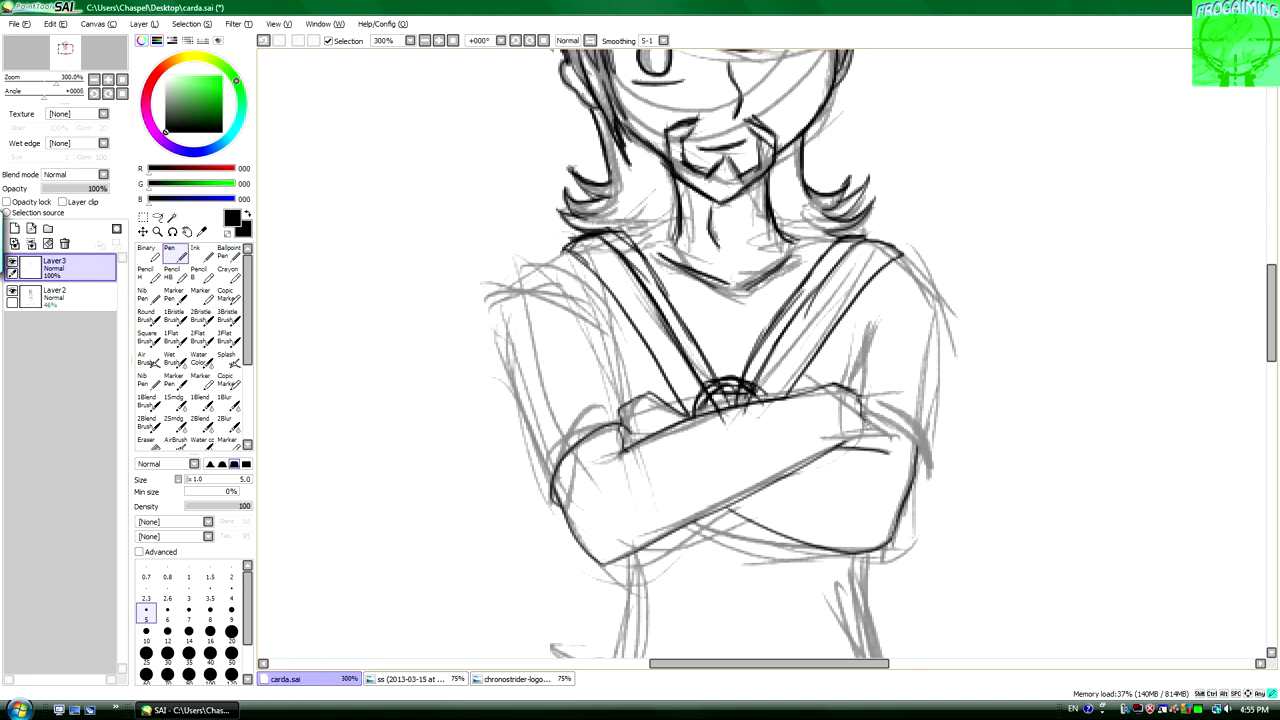
left_click_drag(866, 426, 918, 494)
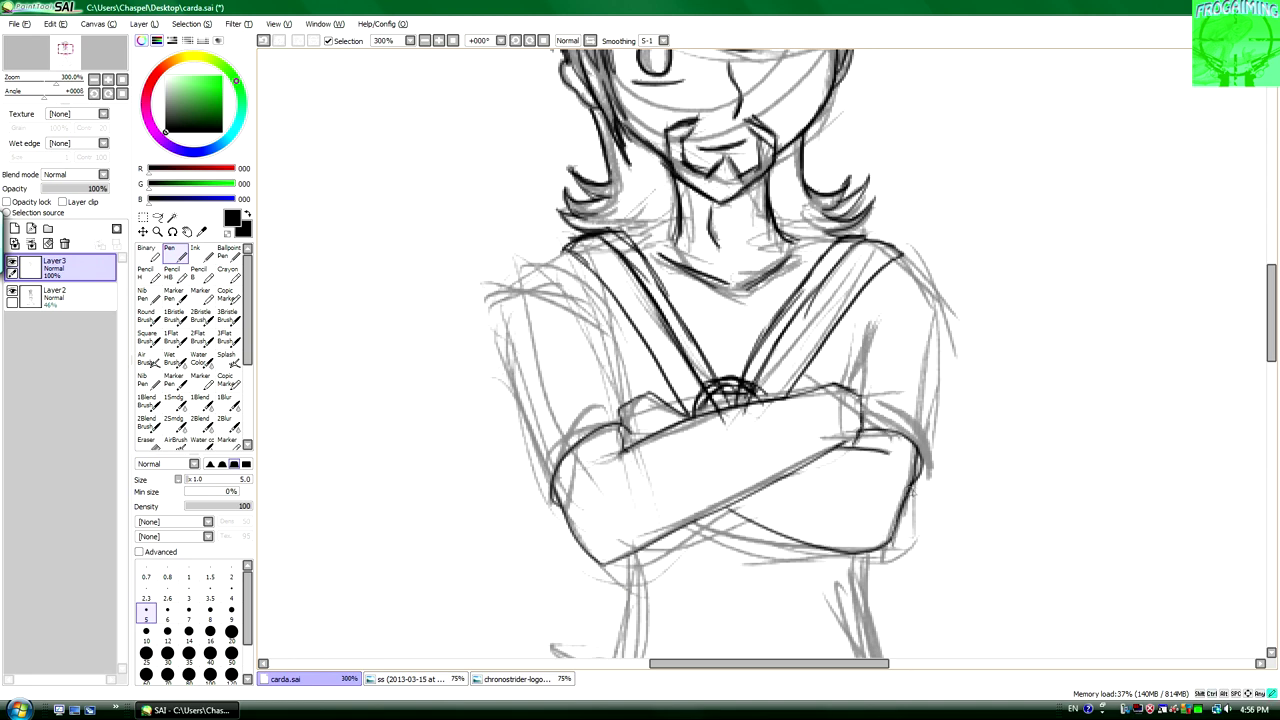
left_click_drag(900, 414, 934, 496)
left_click_drag(566, 440, 548, 508)
key("ctrl+shift+Tab")
key("ctrl+Tab")
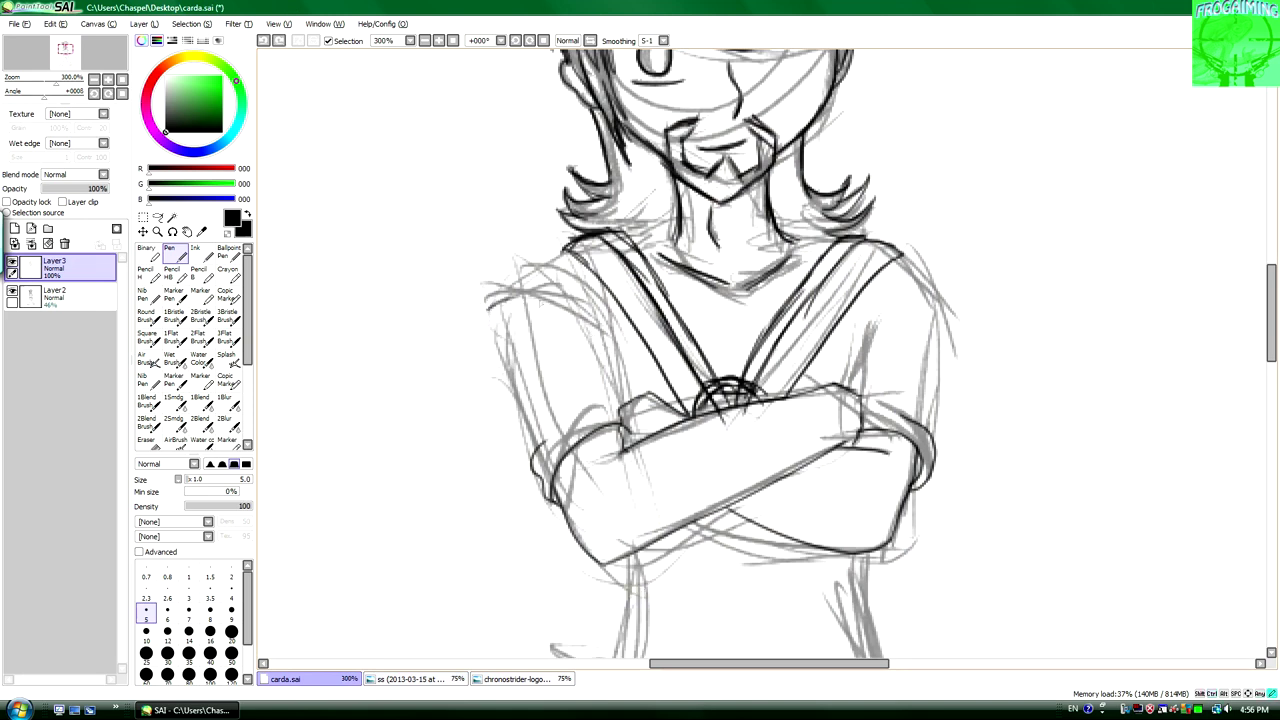
Ink both shoulder outlines and the right upper arm outline.
mouse_move(625, 350)
left_mouse_down()
mouse_move(485, 298)
mouse_move(565, 255)
left_mouse_up()
key("ctrl+z")
left_click_drag(900, 258, 948, 302)
left_click_drag(942, 305, 934, 348)
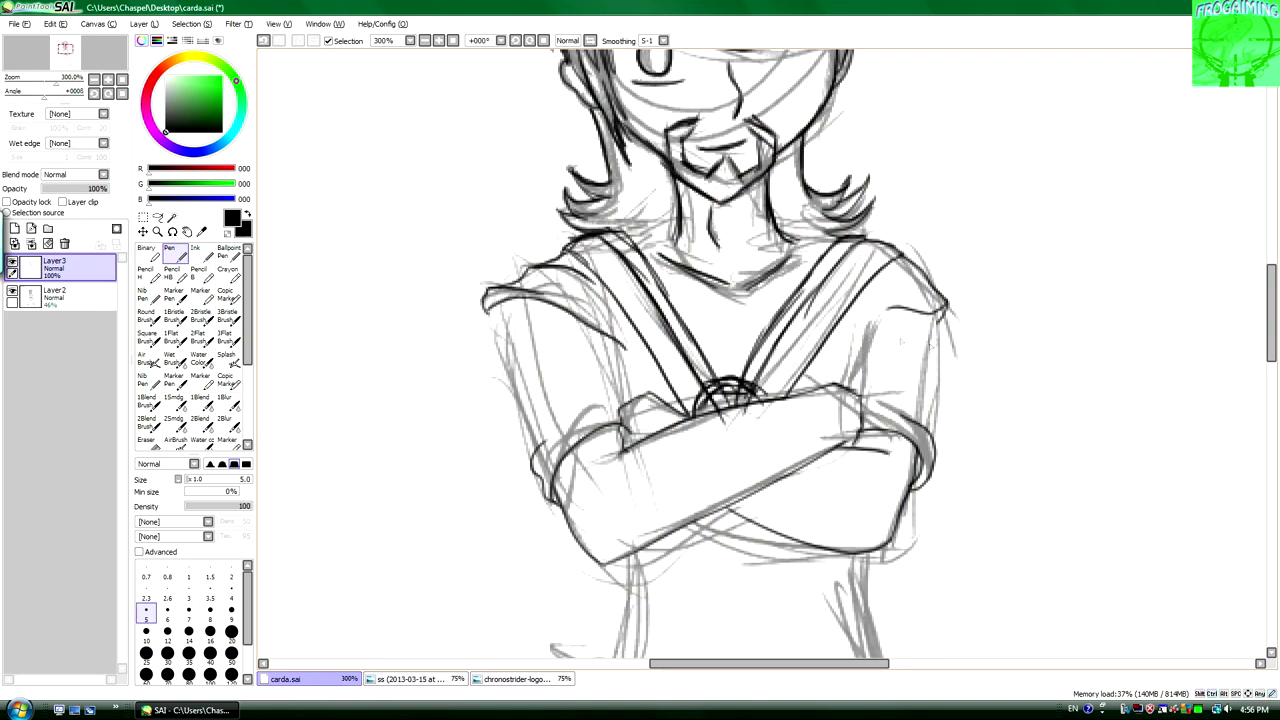
left_click_drag(872, 312, 858, 398)
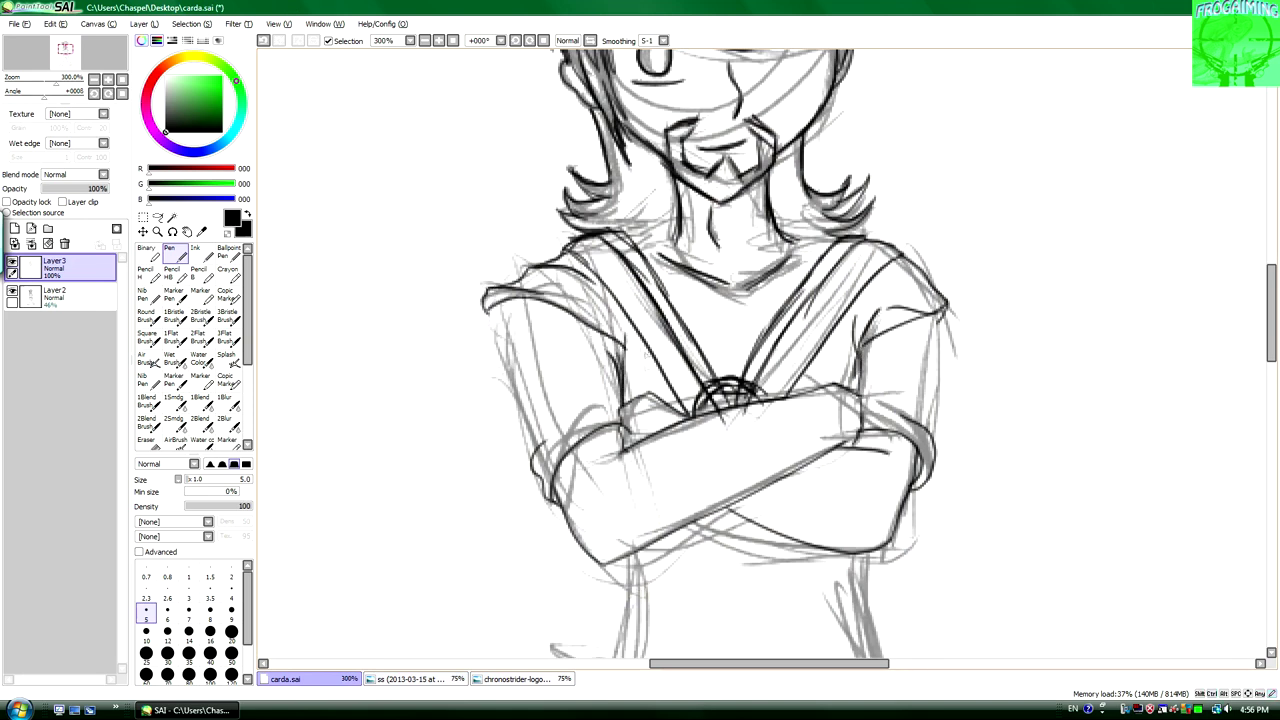
Redraw the left upper arm outline and add short detail strokes across the arms and chest.
key("ctrl+z")
left_click_drag(486, 308, 528, 458)
key("ctrl+z")
left_click_drag(506, 360, 530, 462)
left_click_drag(494, 342, 514, 416)
left_click_drag(944, 314, 928, 438)
key("ctrl+z")
left_click_drag(566, 424, 602, 412)
scroll(760, 350, "up", 2)
left_click_drag(624, 328, 678, 314)
left_click_drag(778, 334, 846, 318)
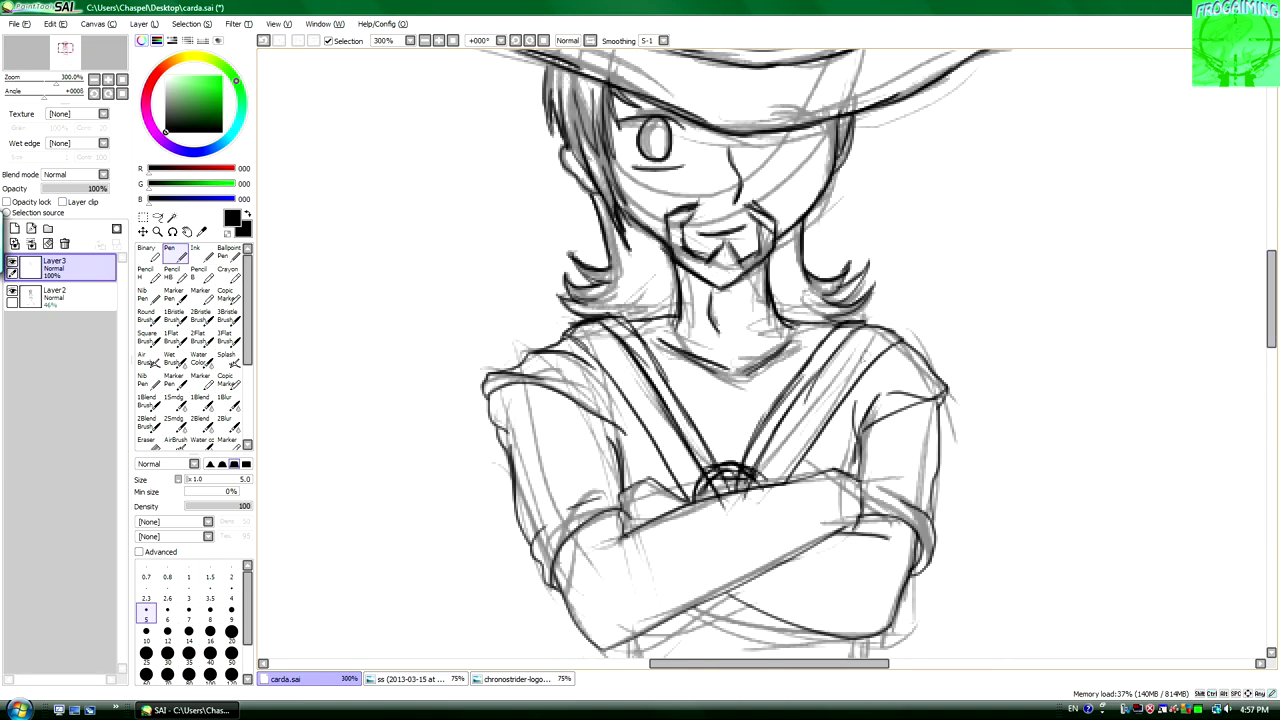
scroll(760, 350, "down", 5)
Ink the torso sides, shirt waistline, belly curve and a vertical centre line.
mouse_move(626, 364)
left_mouse_down()
mouse_move(612, 442)
mouse_move(890, 450)
left_mouse_up()
left_click_drag(668, 448, 772, 440)
left_click_drag(862, 358, 888, 438)
left_click_drag(640, 382, 628, 424)
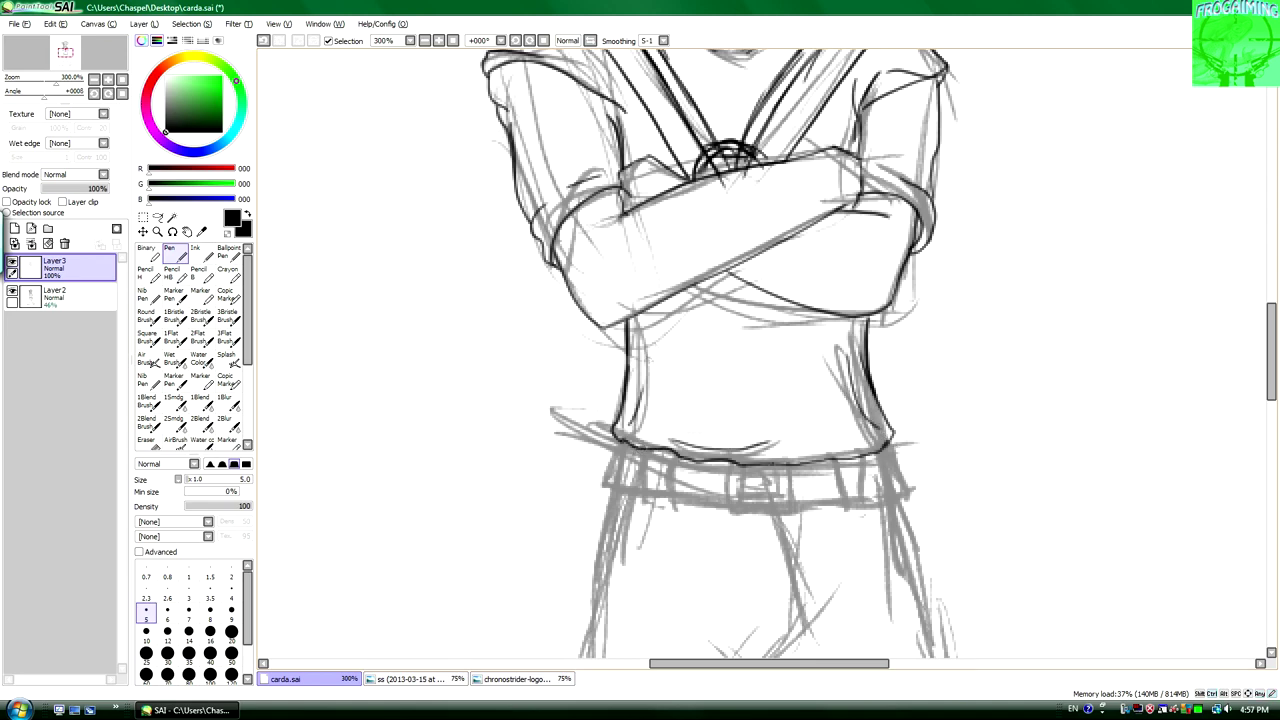
scroll(760, 350, "up", 1)
left_click_drag(746, 332, 764, 420)
left_click_drag(760, 338, 790, 512)
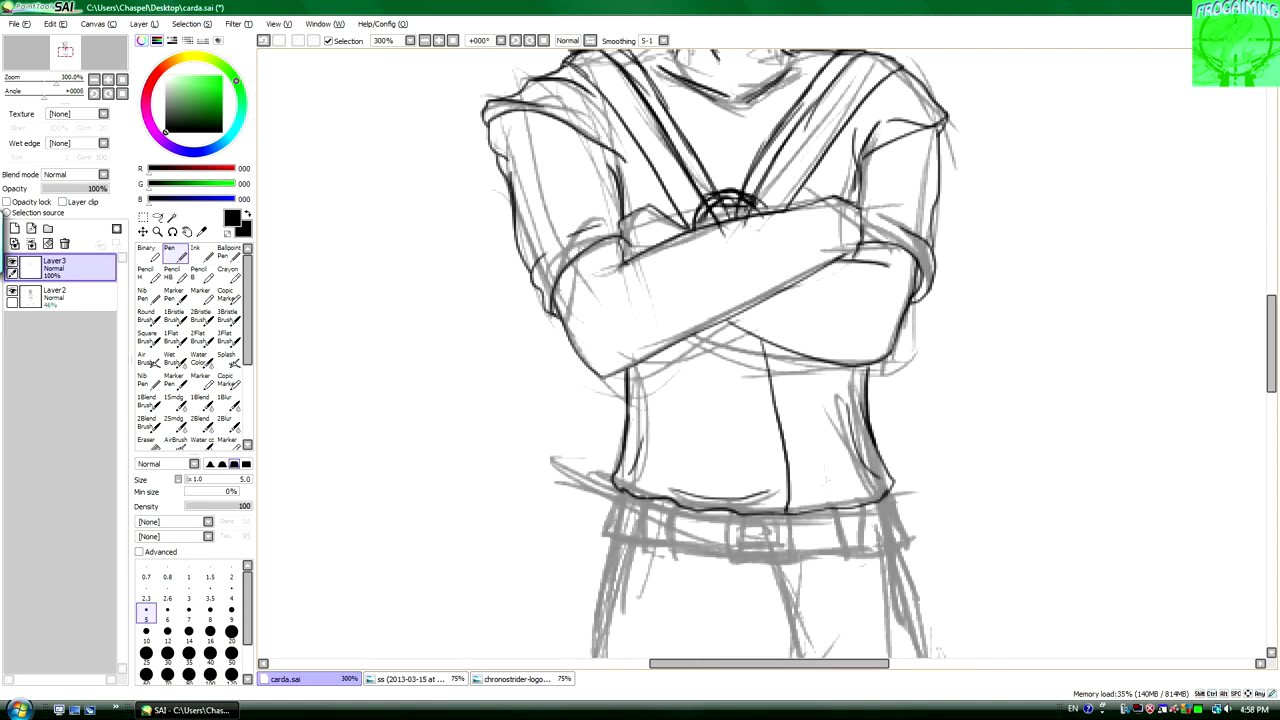
Ink the belt with its square buckle, three belt loops and left end.
scroll(760, 350, "down", 3)
left_click_drag(730, 346, 790, 396)
left_click_drag(792, 344, 792, 396)
left_click_drag(742, 352, 742, 388)
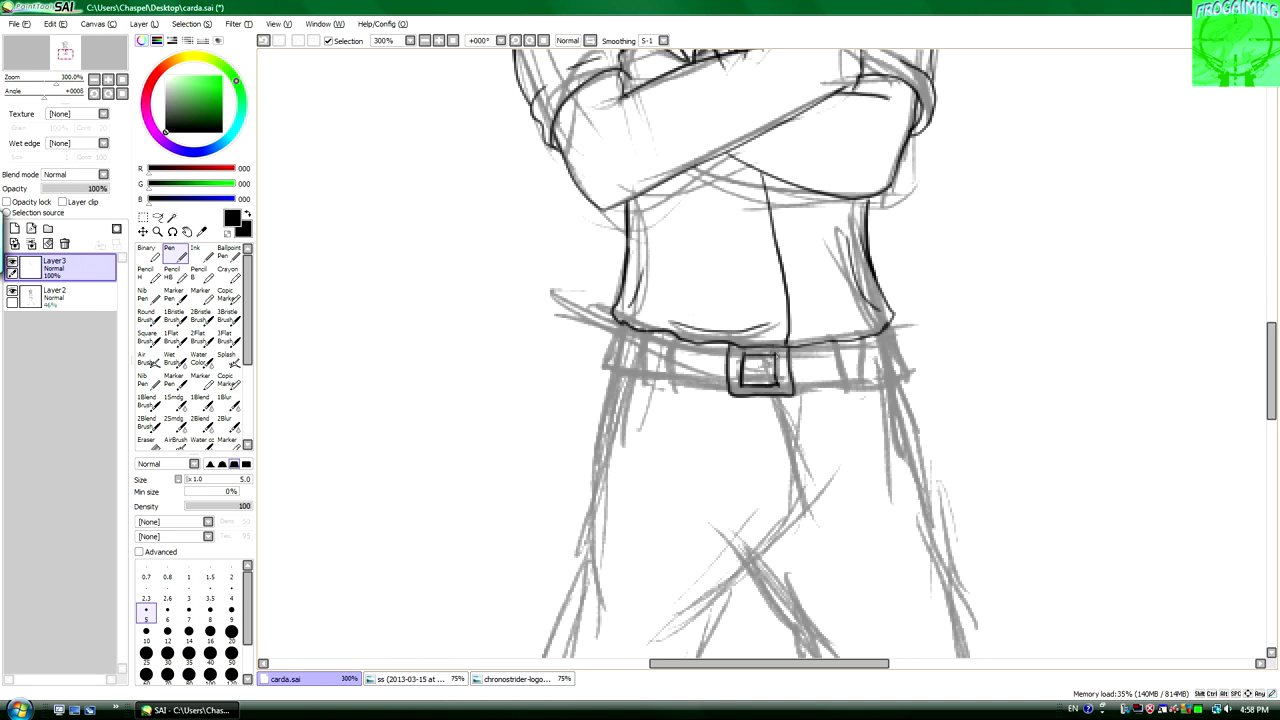
left_click_drag(862, 342, 866, 396)
left_click_drag(846, 352, 846, 392)
mouse_move(672, 345)
left_mouse_down()
mouse_move(673, 398)
mouse_move(728, 390)
mouse_move(734, 346)
left_mouse_up()
mouse_move(640, 330)
left_mouse_down()
mouse_move(606, 370)
mouse_move(642, 378)
left_mouse_up()
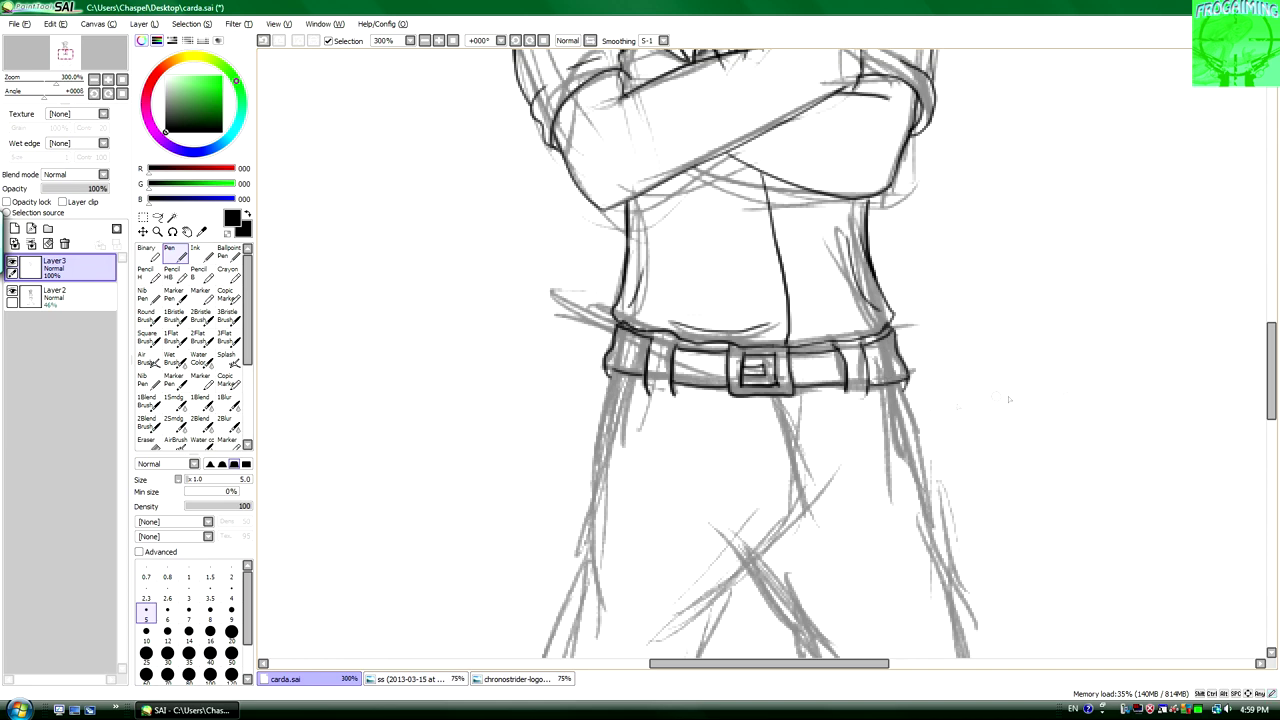
Add a first leg stroke below the belt, then view the whole figure zoomed out.
scroll(1009, 399, "down", 2)
mouse_move(778, 306)
left_mouse_down()
mouse_move(804, 416)
mouse_move(760, 468)
mouse_move(806, 415)
left_mouse_up()
key("ctrl+z")
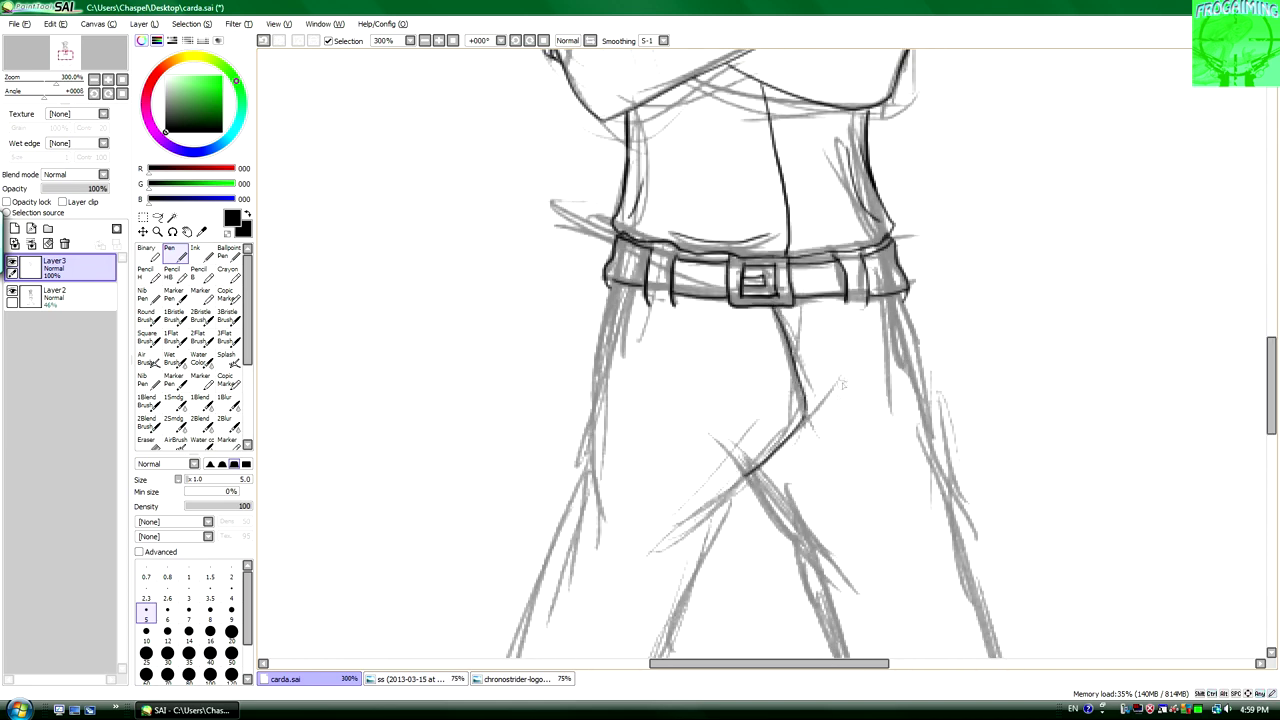
left_click_drag(752, 481, 704, 427)
key("minus")
key("minus")
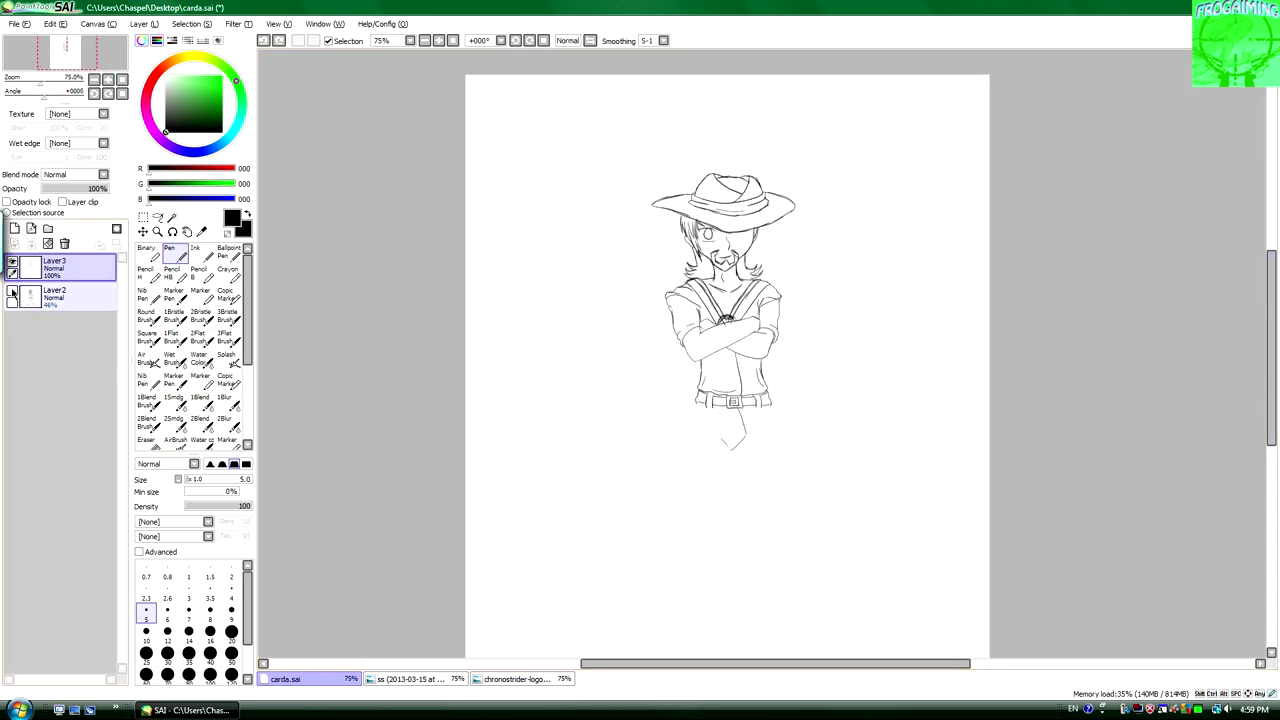
Show the grey sketch layer again and ink the outer edge of the left leg.
left_click(12, 292)
key("plus")
key("plus")
left_click_drag(650, 225, 645, 335)
left_click_drag(665, 270, 640, 500)
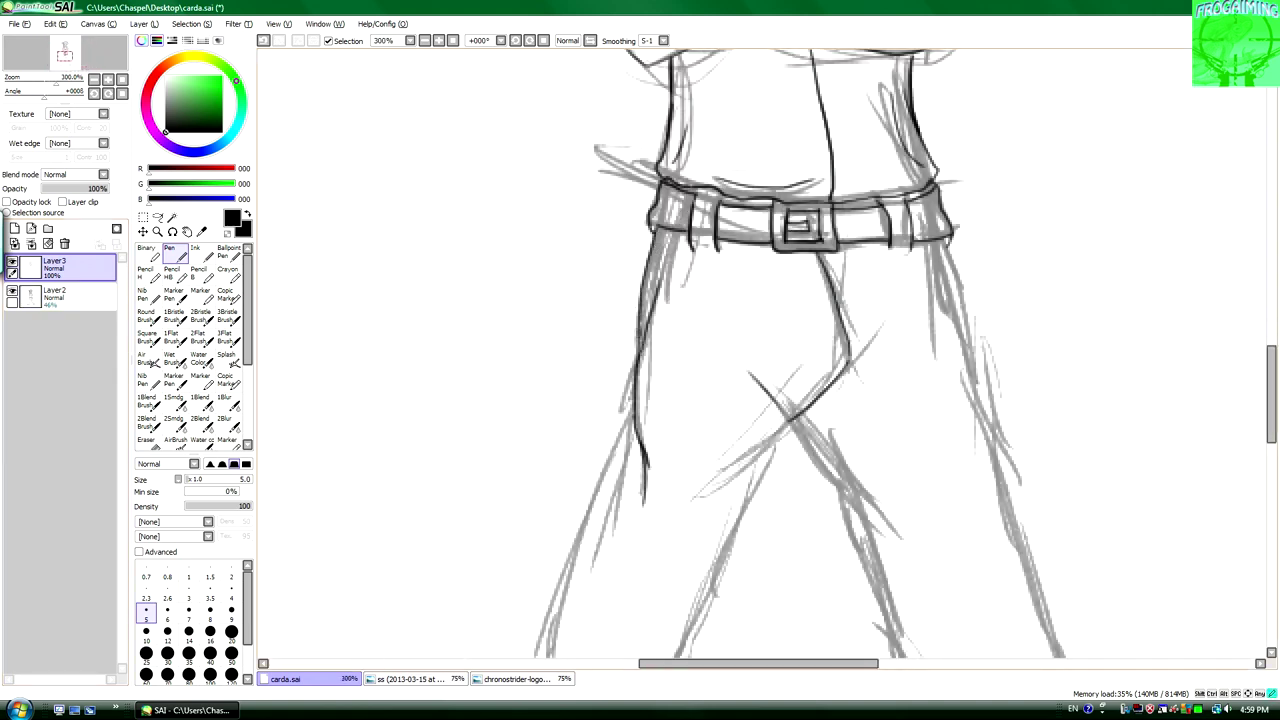
left_click_drag(640, 340, 560, 605)
key("minus")
key("plus")
key("plus")
Ink the crossing and inner lines of the right leg.
left_click_drag(794, 252, 706, 364)
key("ctrl+z")
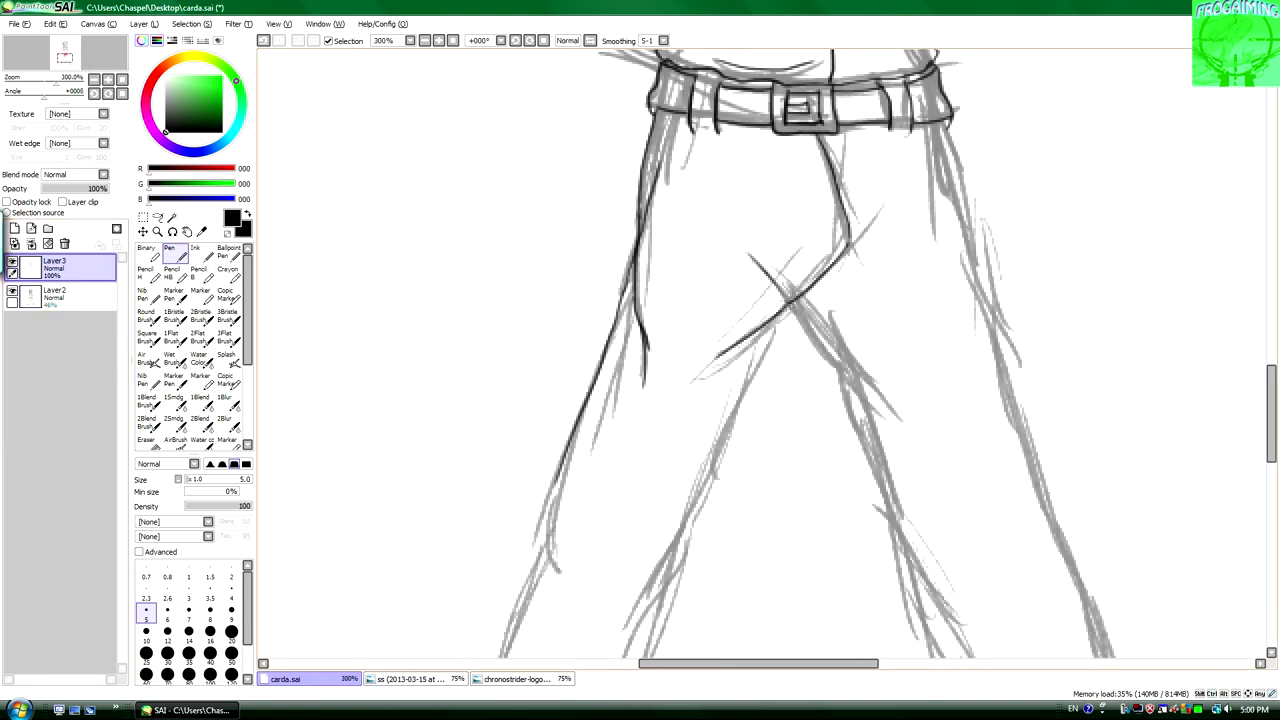
left_click_drag(796, 302, 690, 402)
left_click_drag(774, 338, 698, 510)
left_click_drag(795, 305, 915, 600)
left_click_drag(788, 300, 844, 392)
Ink the right leg's outer edge down toward the boot.
scroll(760, 350, "up", 3)
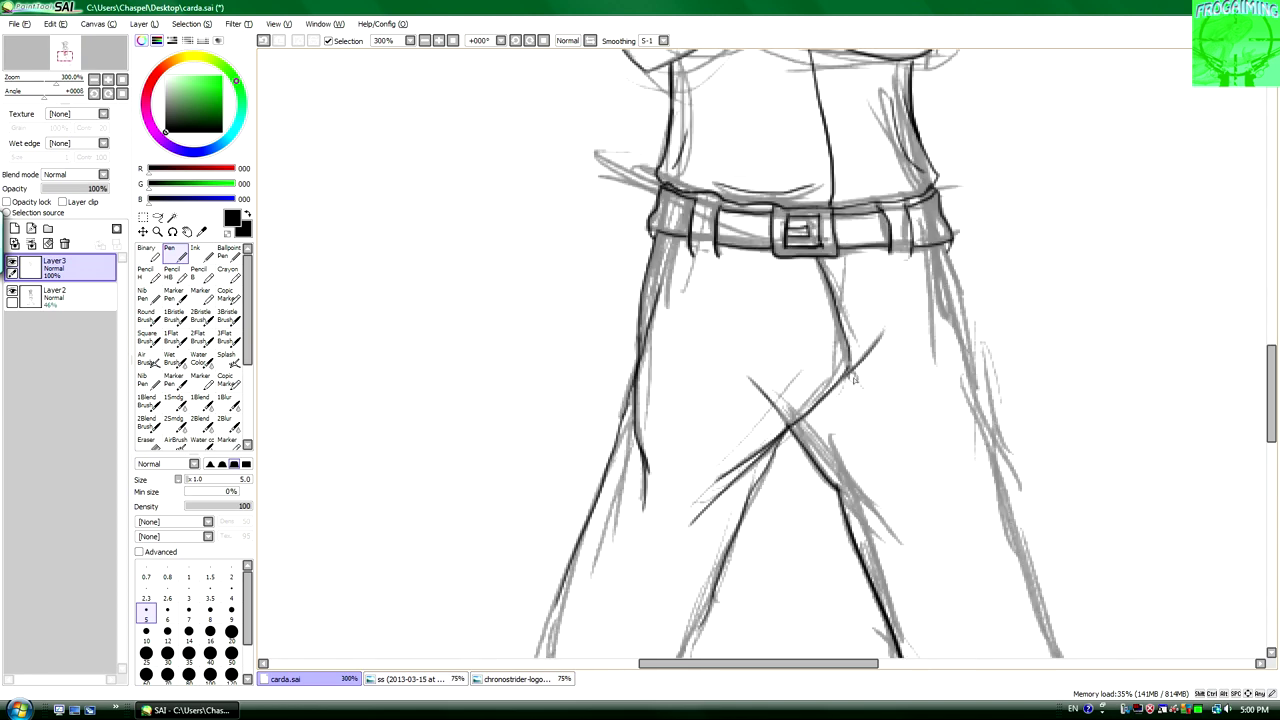
left_click_drag(936, 242, 968, 305)
left_click_drag(958, 275, 985, 458)
left_click_drag(940, 245, 1008, 510)
scroll(1008, 510, "down", 3)
scroll(1000, 400, "up", 1)
left_click_drag(952, 200, 990, 344)
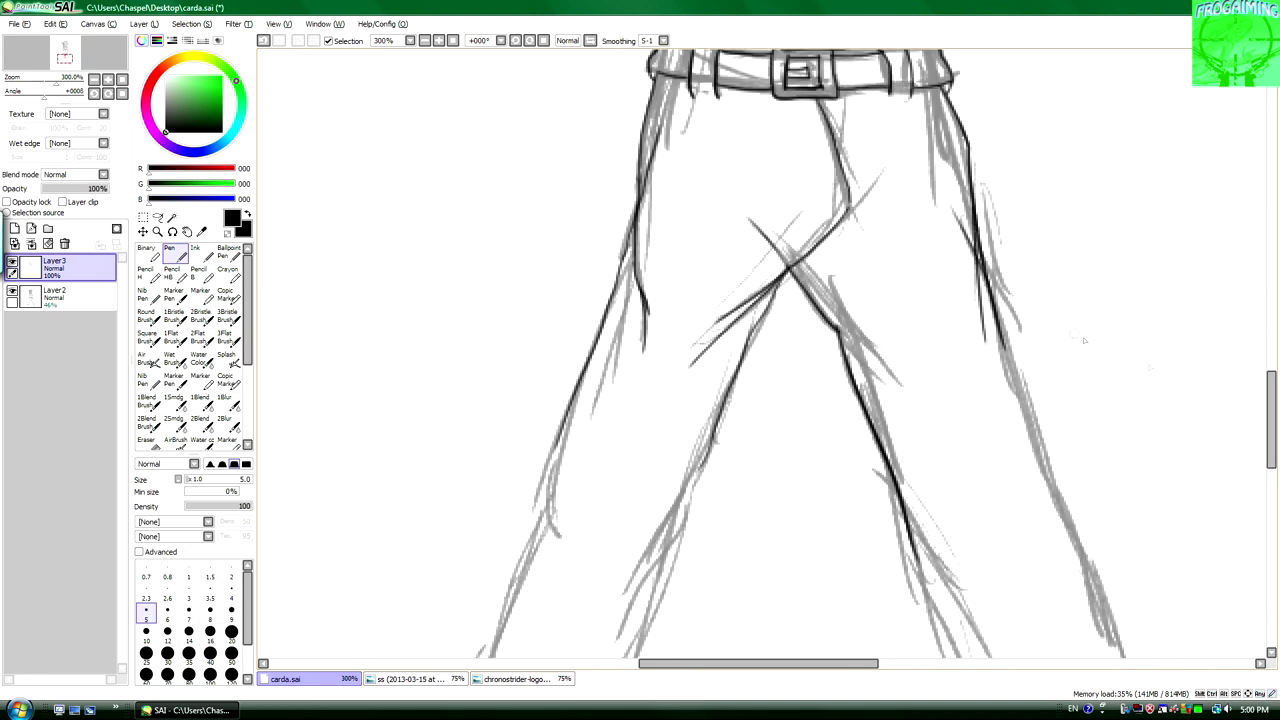
scroll(760, 350, "down", 3)
scroll(760, 350, "right", 3)
Add further trouser-leg lines down to the boots, undoing a misplaced stroke.
left_click_drag(750, 215, 890, 555)
key("ctrl+z")
left_click_drag(745, 185, 790, 300)
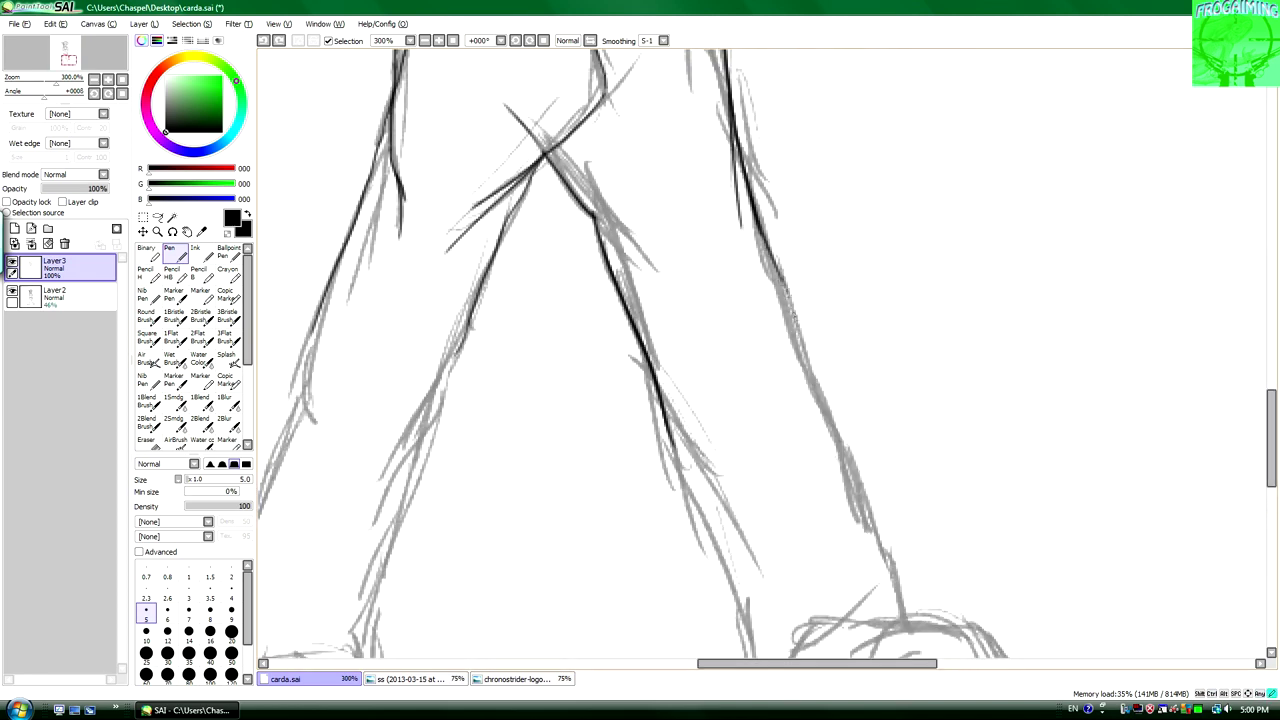
left_click_drag(760, 230, 870, 535)
left_click_drag(850, 470, 910, 620)
scroll(760, 350, "down", 3)
mouse_move(662, 264)
left_mouse_down()
mouse_move(744, 436)
mouse_move(748, 566)
left_mouse_up()
mouse_move(664, 230)
left_mouse_down()
mouse_move(776, 420)
mouse_move(746, 384)
left_mouse_up()
key("ctrl+z")
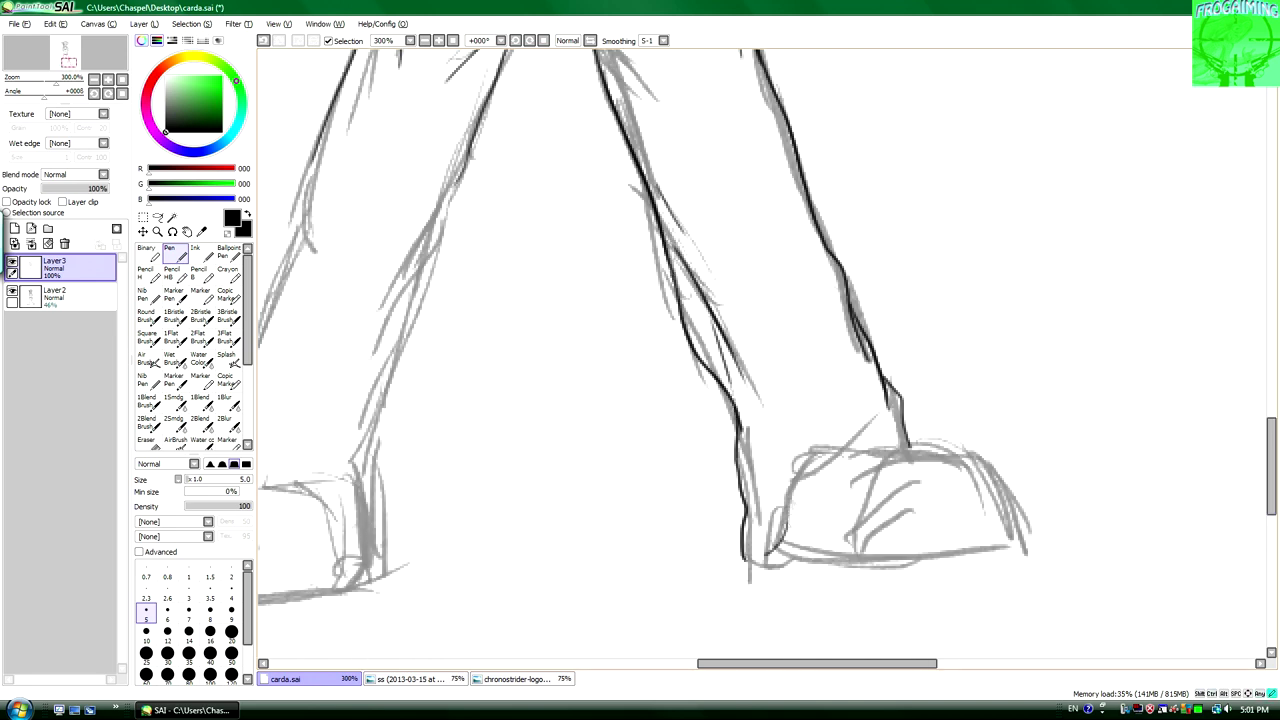
Outline the right boot: left contour to the heel, top arc and bottom edge.
left_click_drag(840, 447, 746, 558)
mouse_move(1016, 540)
left_mouse_down()
mouse_move(985, 468)
mouse_move(861, 508)
mouse_move(780, 556)
left_mouse_up()
key("ctrl+z")
key("ctrl+z")
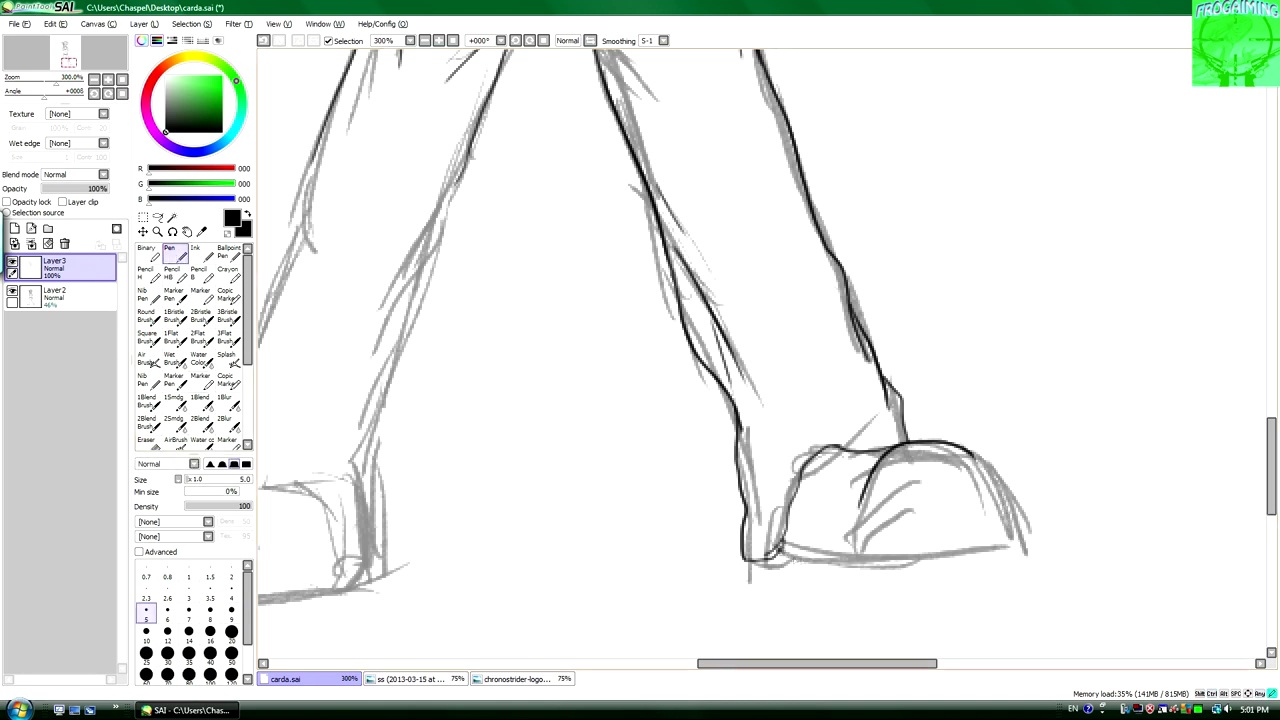
left_click_drag(980, 460, 780, 556)
key("ctrl+z")
left_click_drag(990, 470, 780, 560)
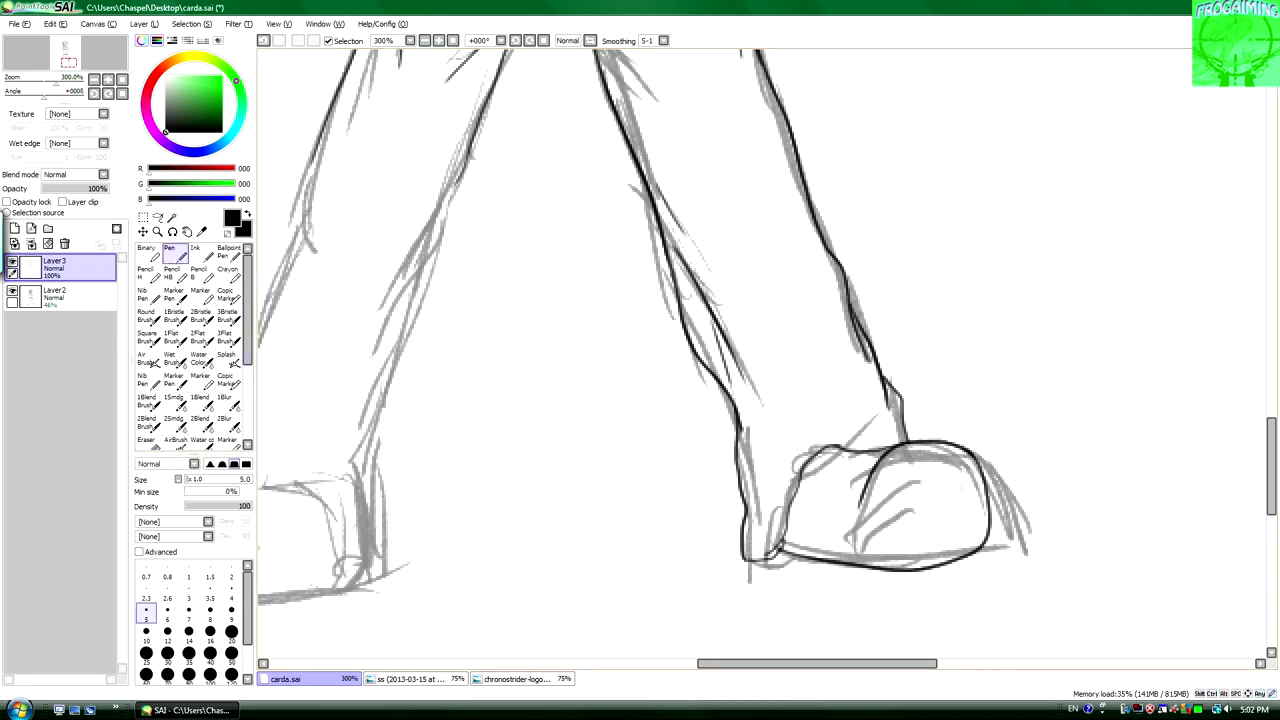
Begin inking the upper front edge of the left boot.
scroll(996, 500, "down", 4)
scroll(805, 515, "up", 4)
mouse_move(798, 466)
left_mouse_down()
mouse_move(844, 500)
mouse_move(848, 575)
left_mouse_up()
Ink the left shoe's outline, top edge, sole and toe cap, checking the ss reference.
left_click_drag(852, 445, 888, 570)
left_click_drag(882, 345, 852, 575)
left_click_drag(761, 459, 832, 488)
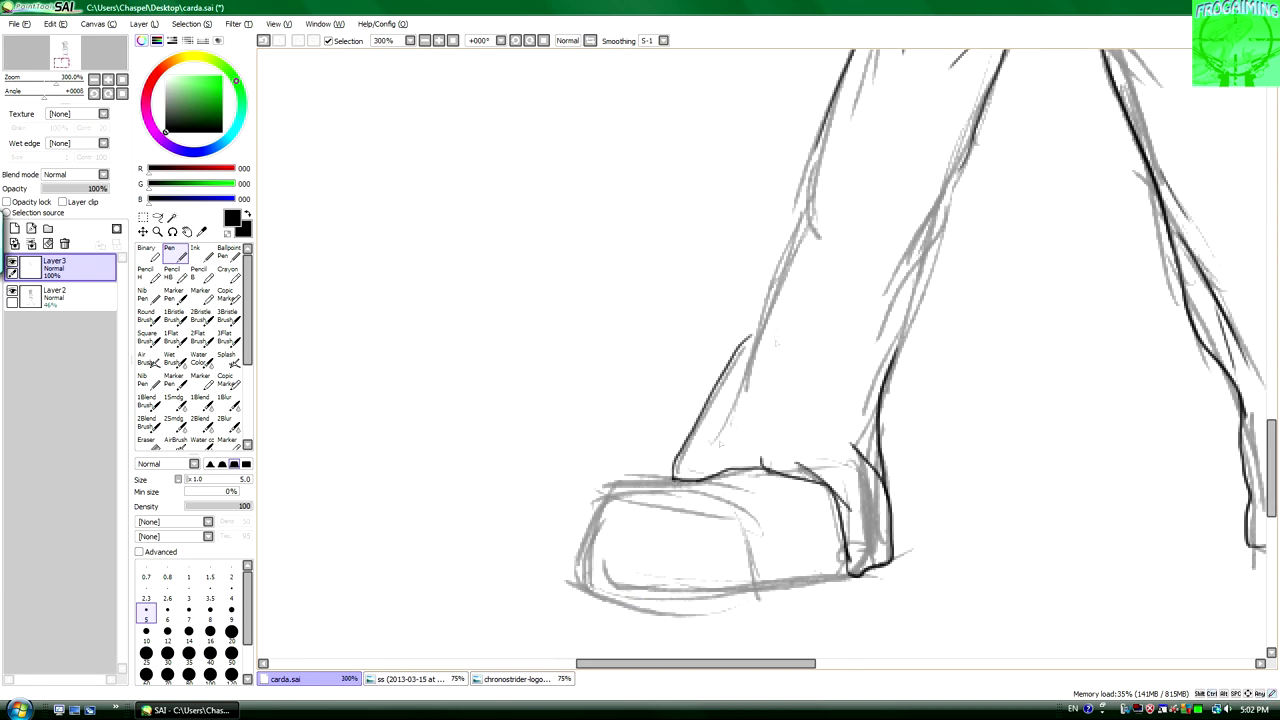
mouse_move(680, 481)
left_mouse_down()
mouse_move(586, 550)
mouse_move(852, 575)
left_mouse_up()
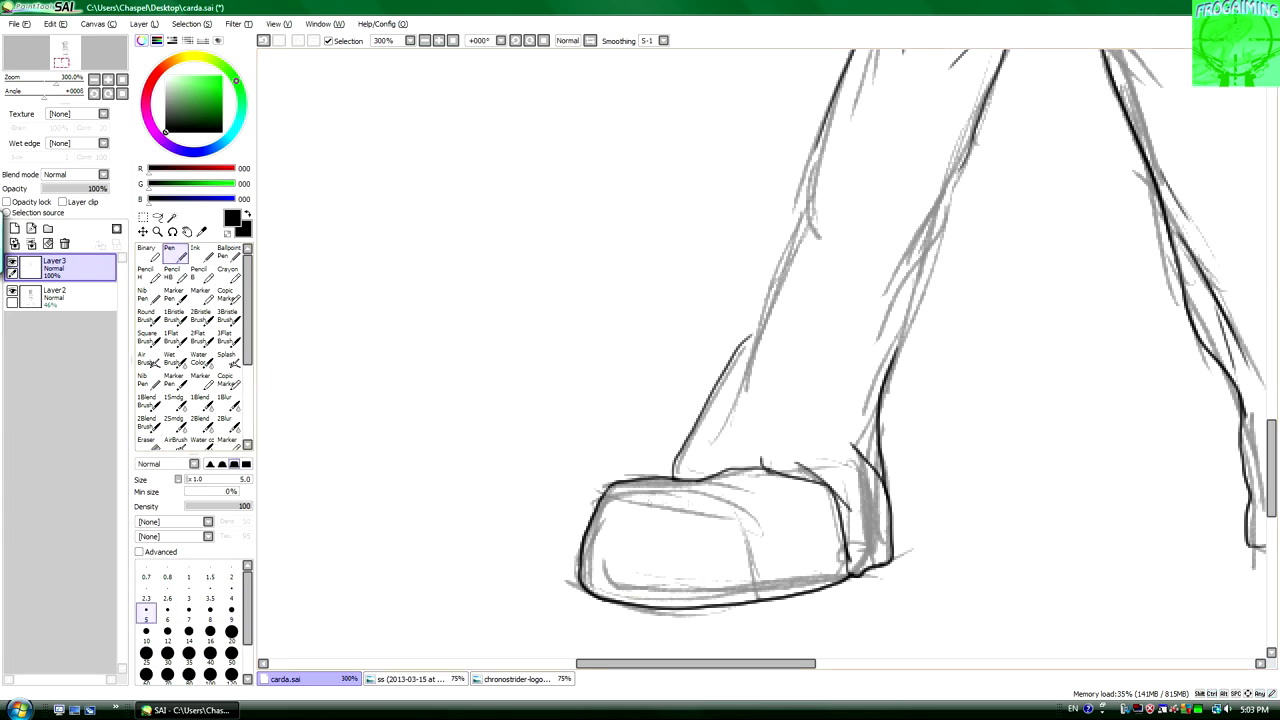
left_click_drag(617, 492, 755, 545)
left_click_drag(695, 663, 723, 663)
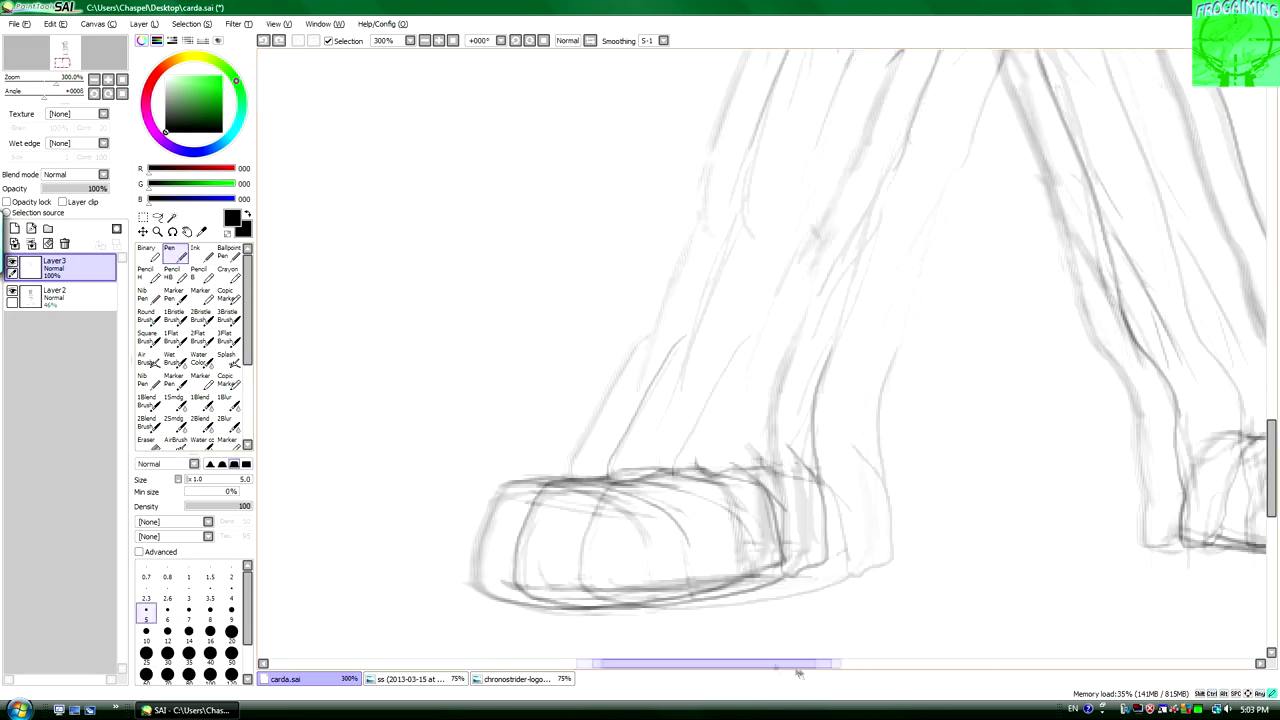
left_click(410, 679)
left_click(300, 679)
mouse_move(468, 570)
left_mouse_down()
mouse_move(668, 582)
mouse_move(642, 525)
mouse_move(701, 482)
left_mouse_up()
left_click(410, 679)
left_click(300, 679)
left_click_drag(701, 562, 706, 590)
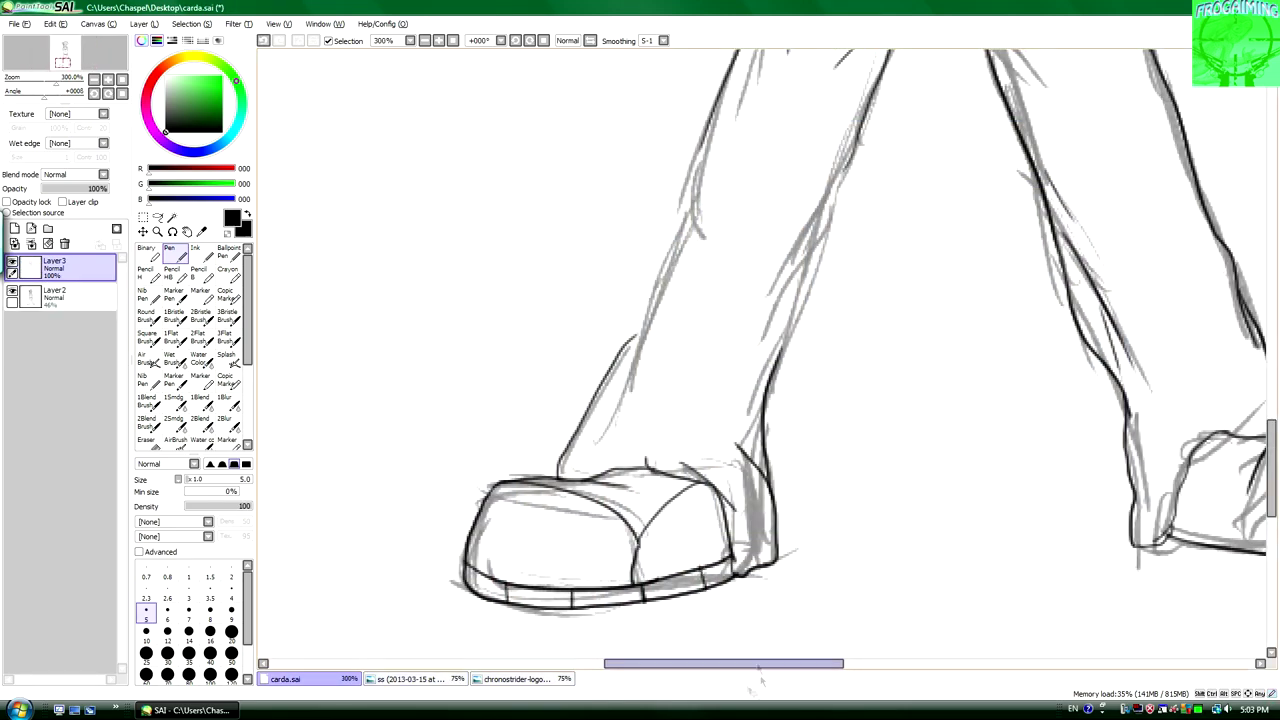
Ink the right shoe's details, sole lines and toe cap.
left_click_drag(760, 664, 834, 664)
left_click_drag(820, 540, 1008, 505)
left_click_drag(880, 492, 908, 540)
left_click_drag(818, 458, 878, 494)
left_click(410, 679)
left_click(300, 679)
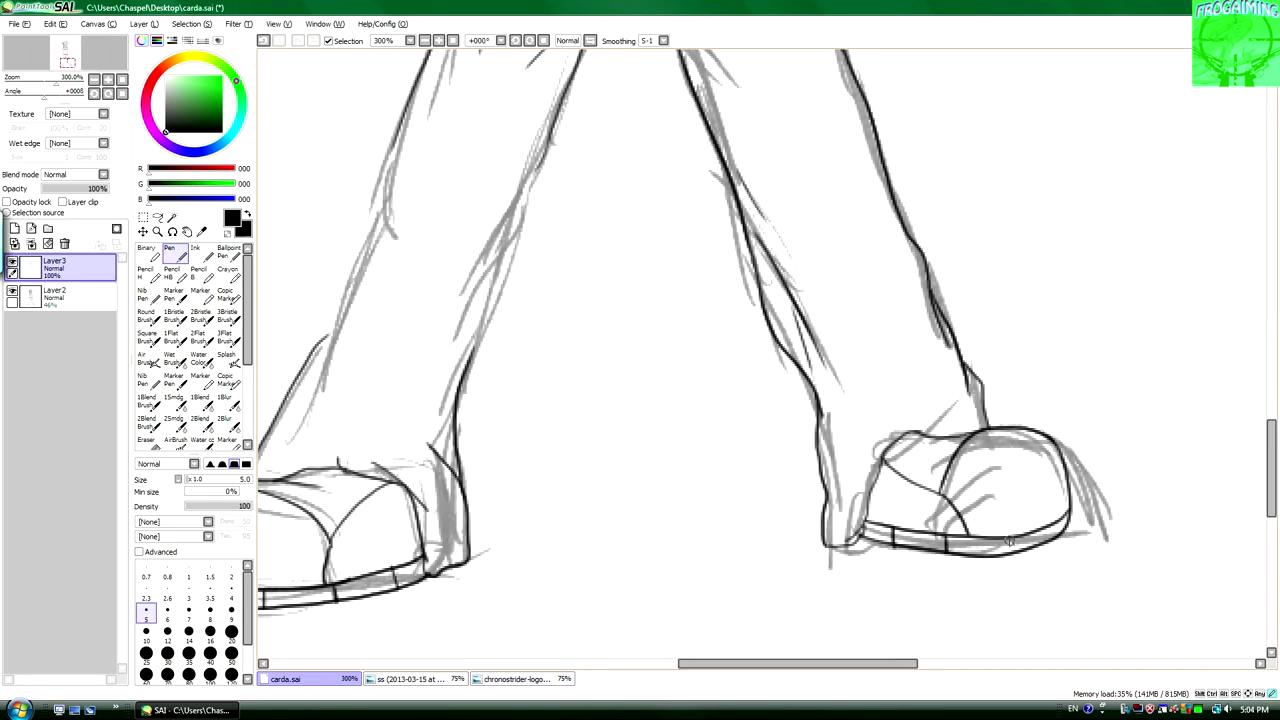
left_click_drag(1008, 545, 1062, 528)
Ink the dark contour lines of the left leg.
mouse_move(600, 300)
left_mouse_down()
mouse_move(600, 390)
mouse_move(900, 430)
left_mouse_up()
left_click_drag(680, 270, 690, 380)
left_click_drag(680, 312, 578, 570)
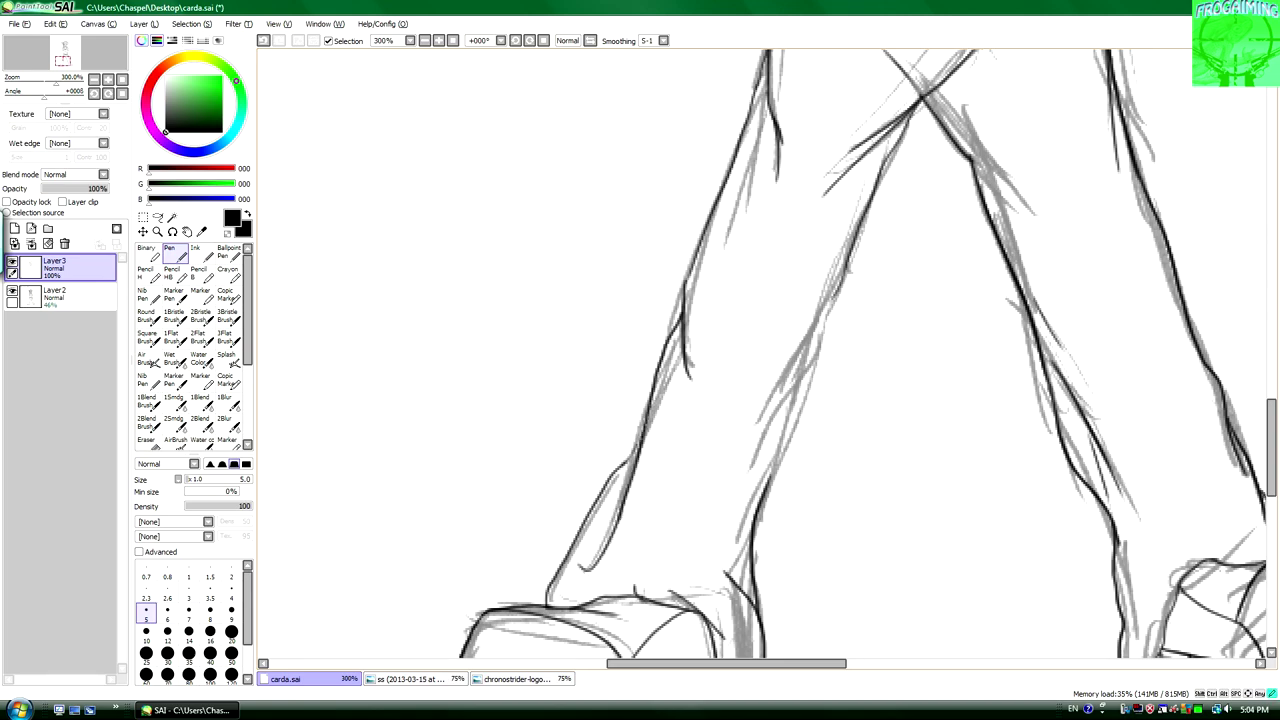
left_click_drag(824, 316, 740, 536)
left_click_drag(846, 274, 812, 374)
scroll(641, 564, "down", 3)
scroll(641, 564, "up", 5)
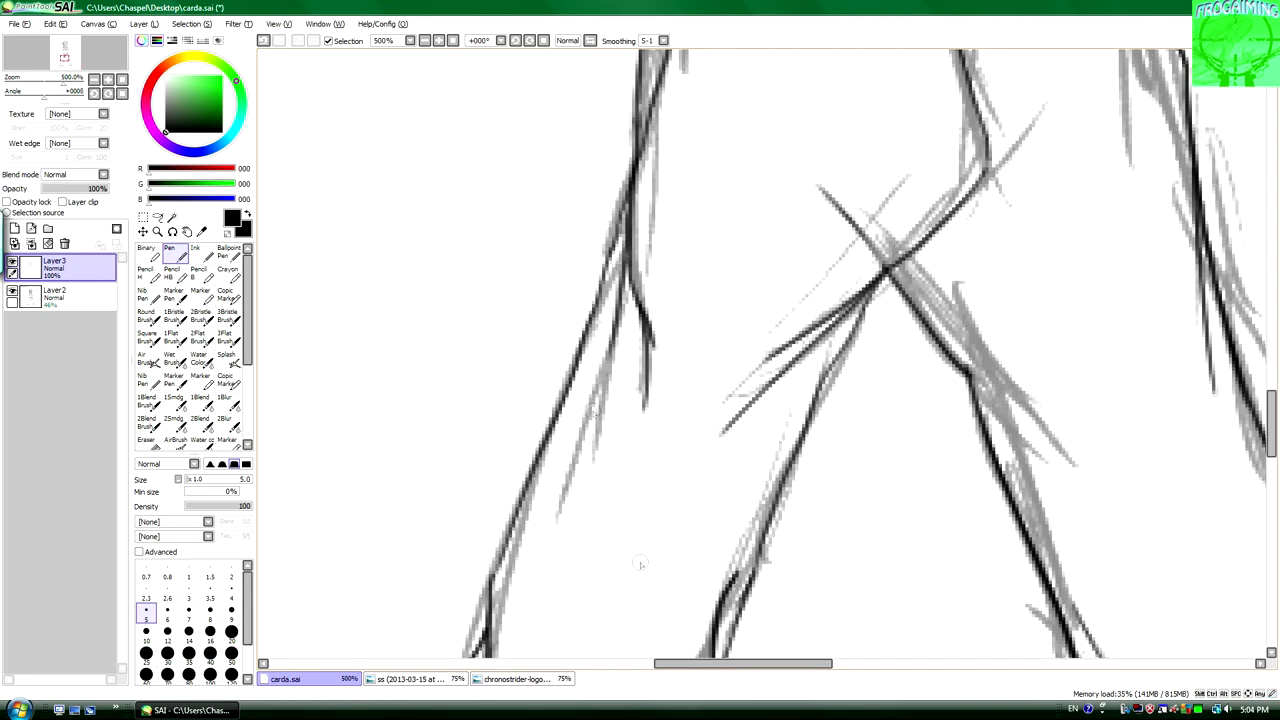
scroll(641, 564, "down", 5)
scroll(835, 348, "up", 4)
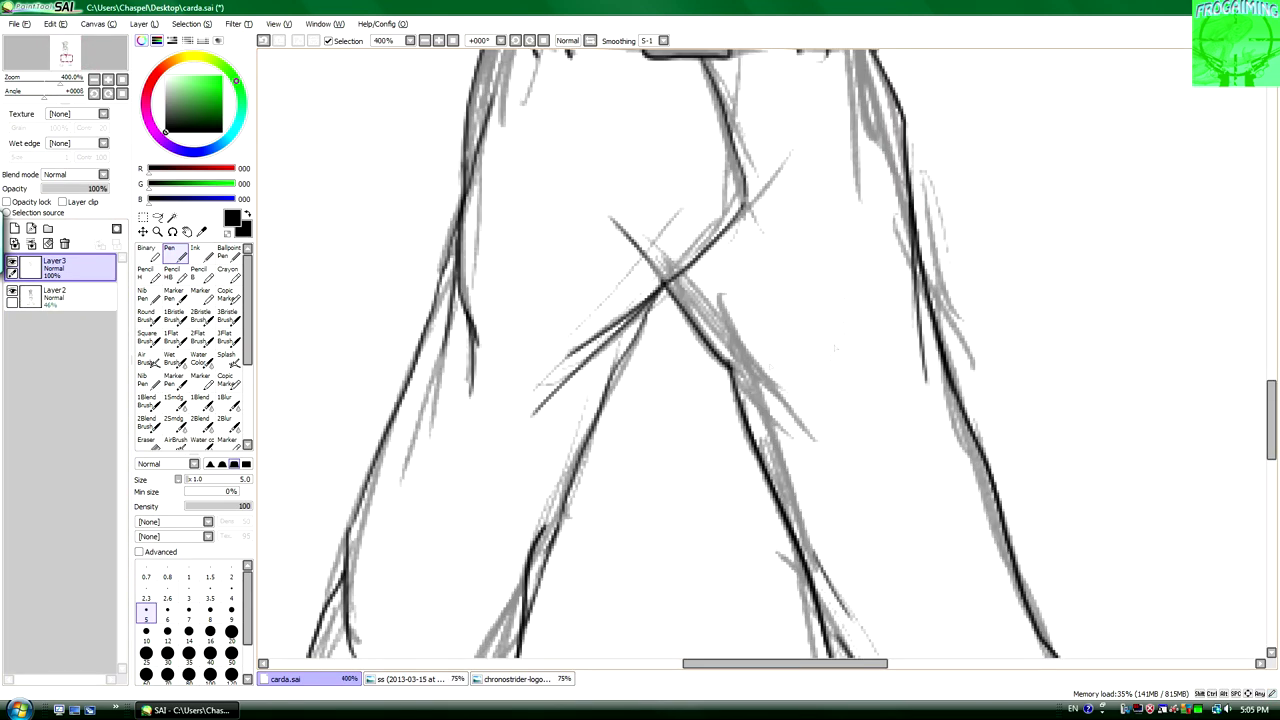
scroll(640, 563, "down", 5)
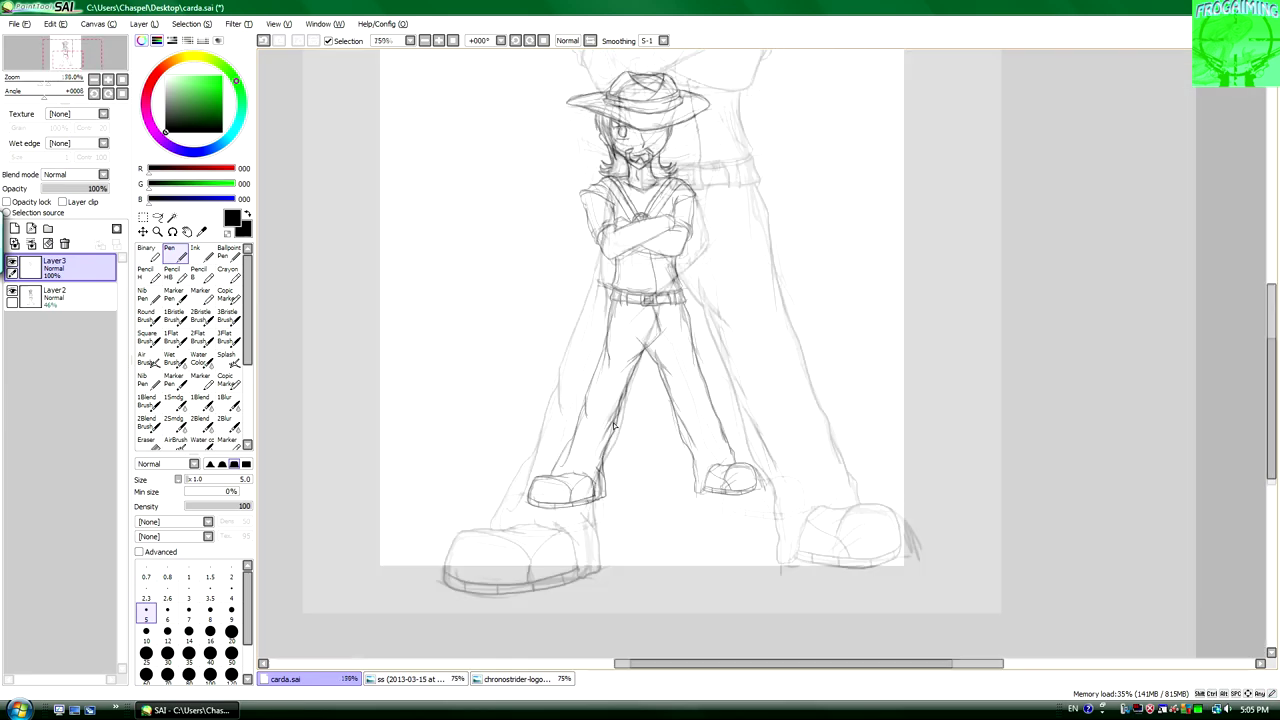
scroll(614, 424, "up", 5)
Erase stray lines around the chest clasp and add small ink strokes beside it.
key("e")
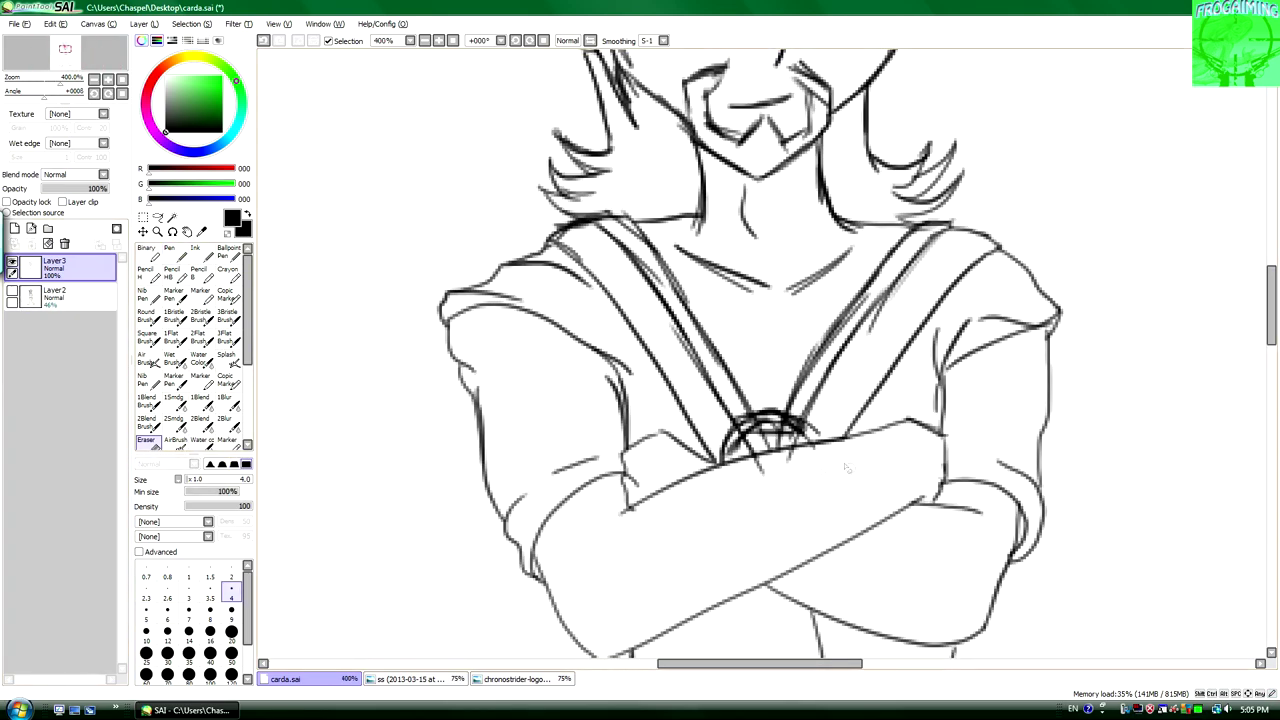
left_click_drag(745, 432, 805, 422)
key("n")
left_click_drag(730, 438, 734, 462)
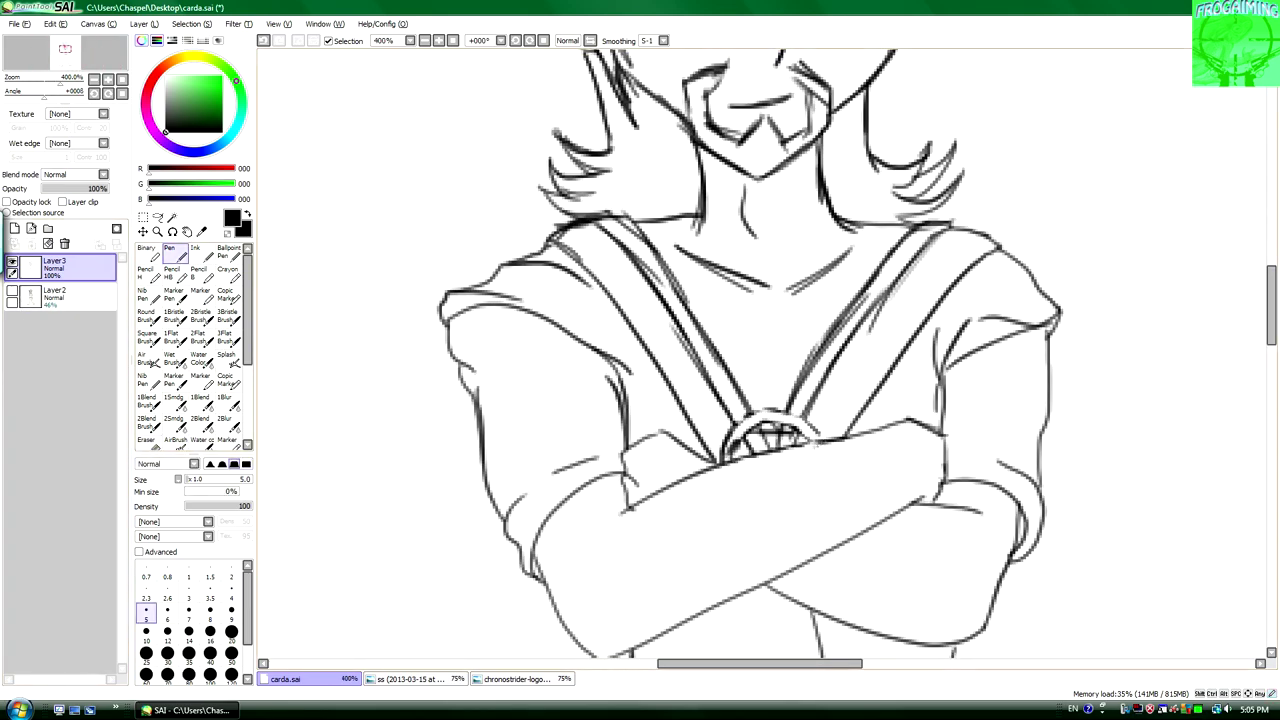
left_click_drag(812, 440, 826, 446)
key("e")
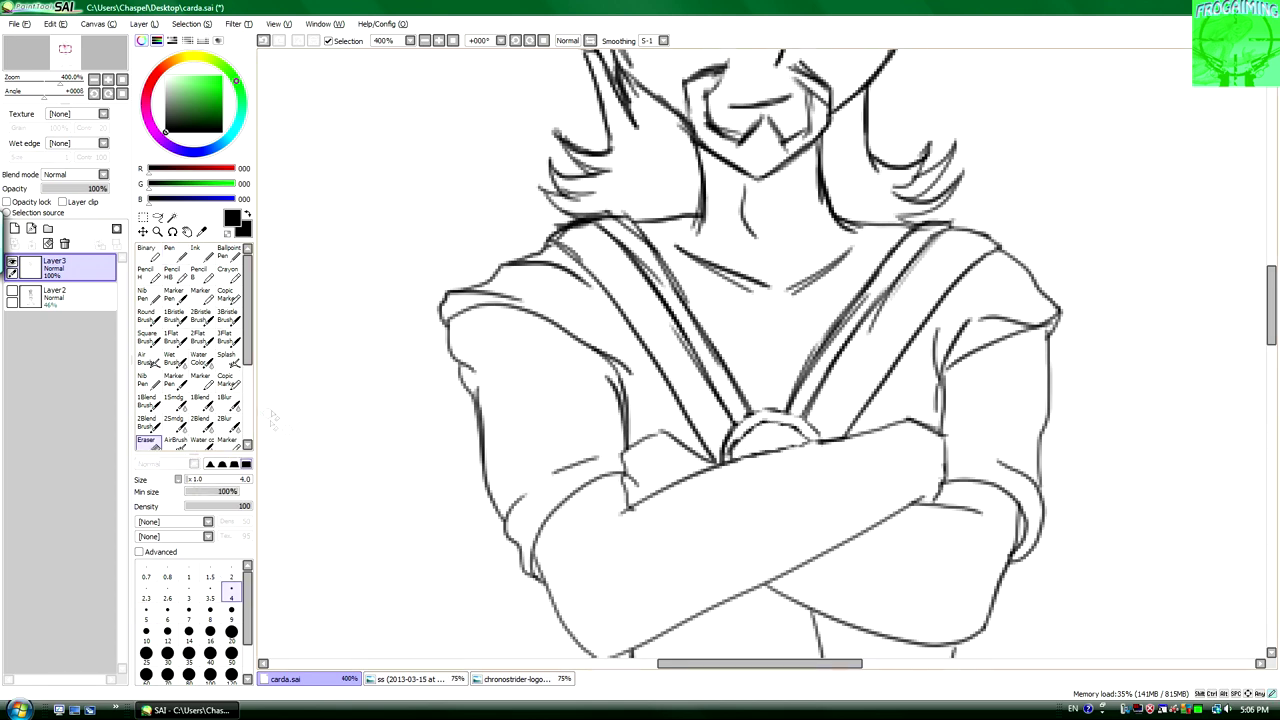
key("n")
scroll(789, 447, "down", 2)
scroll(605, 283, "up", 1)
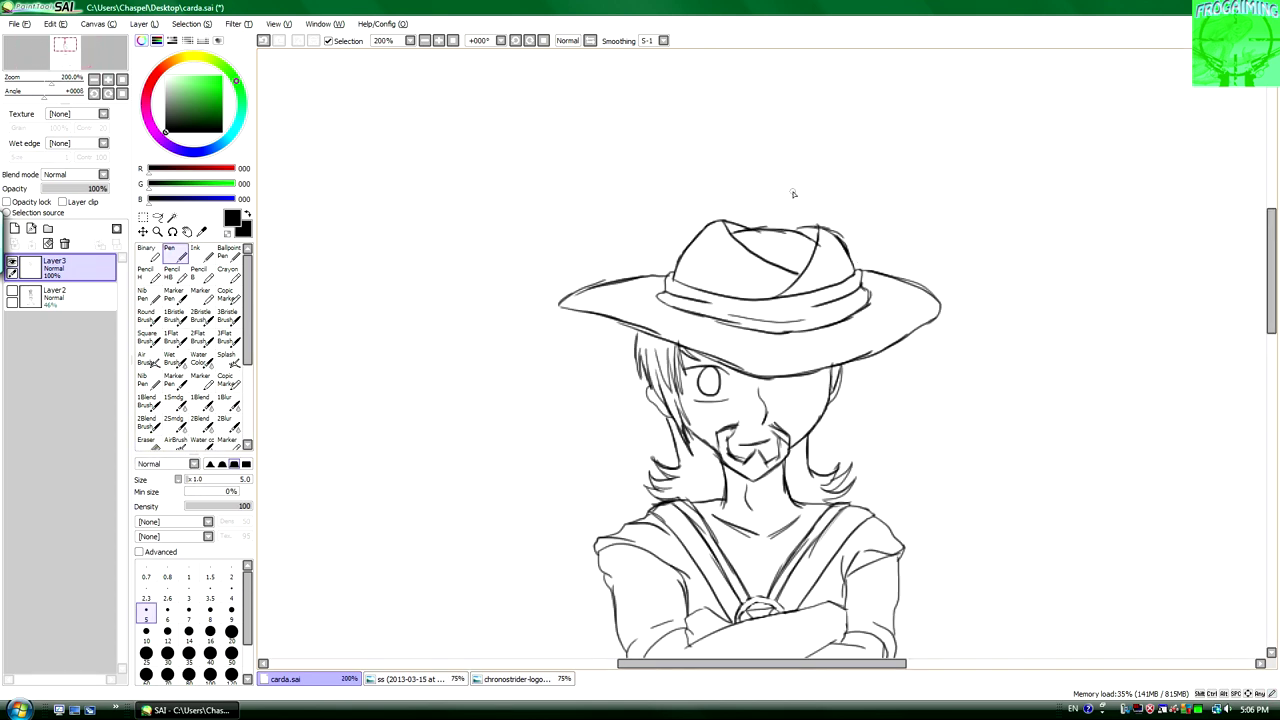
Toggle between pen and eraser and set the eraser to size 9.
key("e")
key("n")
key("e")
key("bracketright")
key("bracketright")
key("bracketright")
key("bracketright")
key("bracketright")
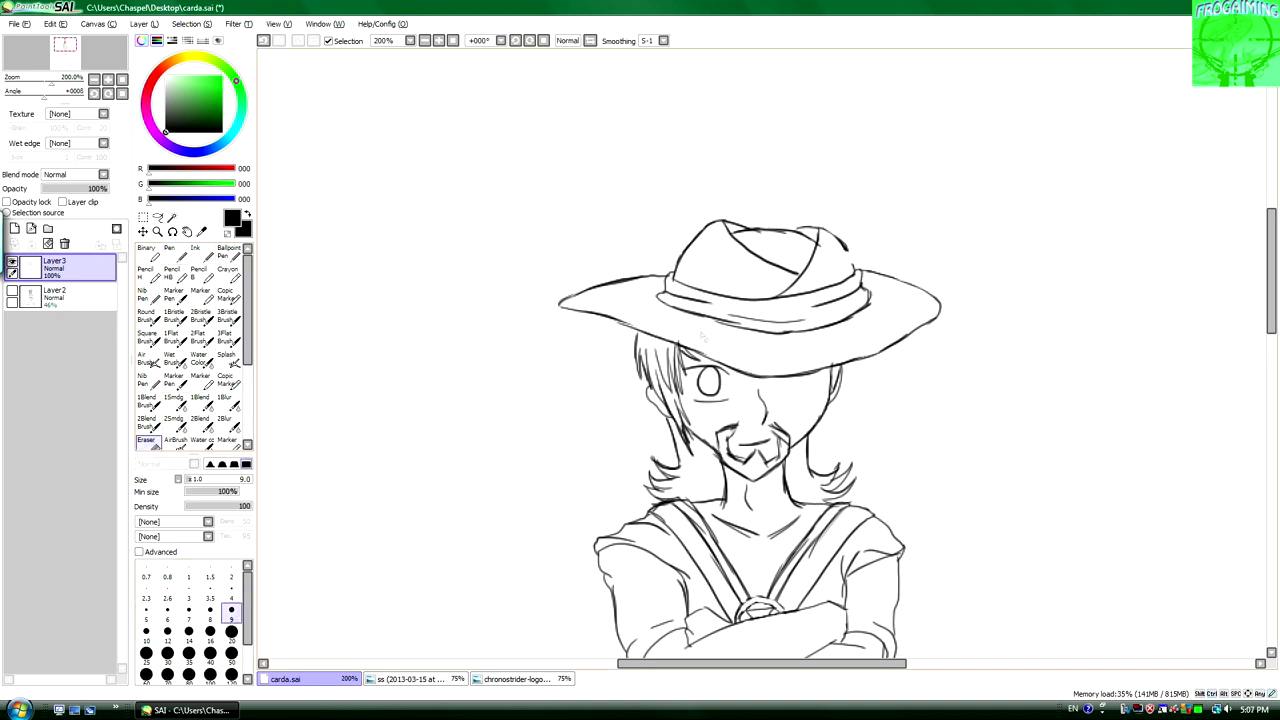
key("n")
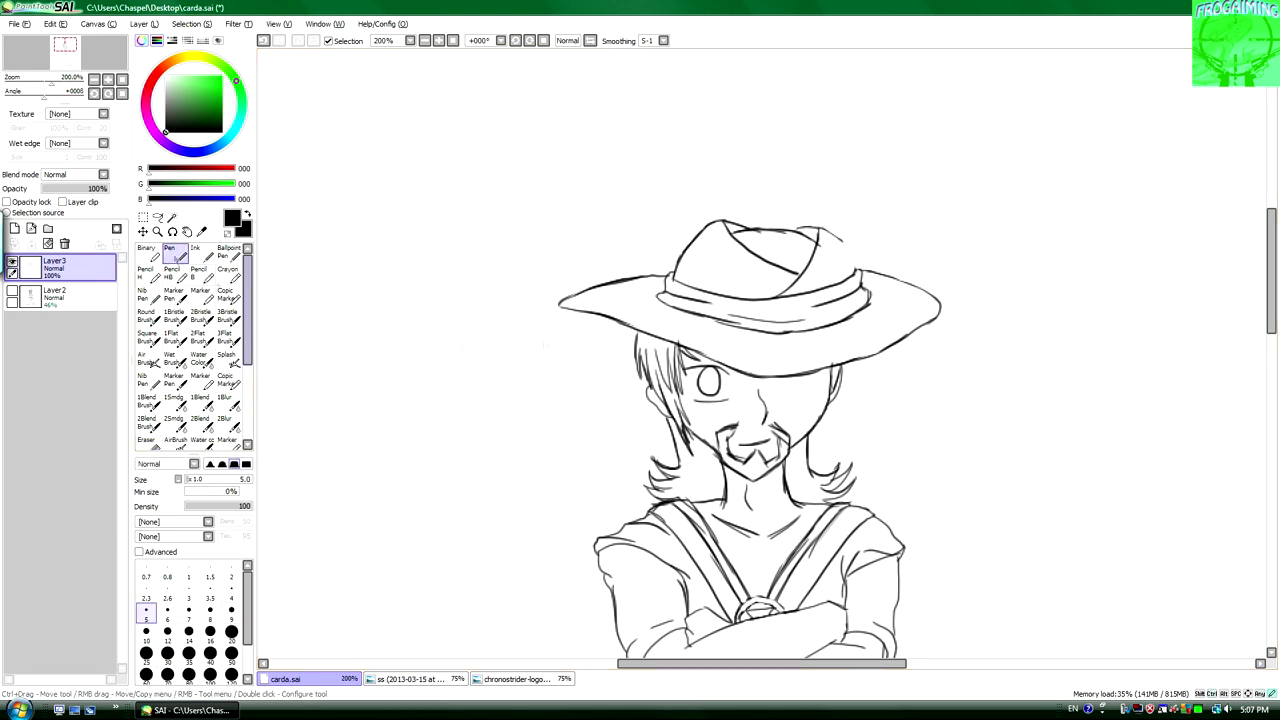
left_click(152, 444)
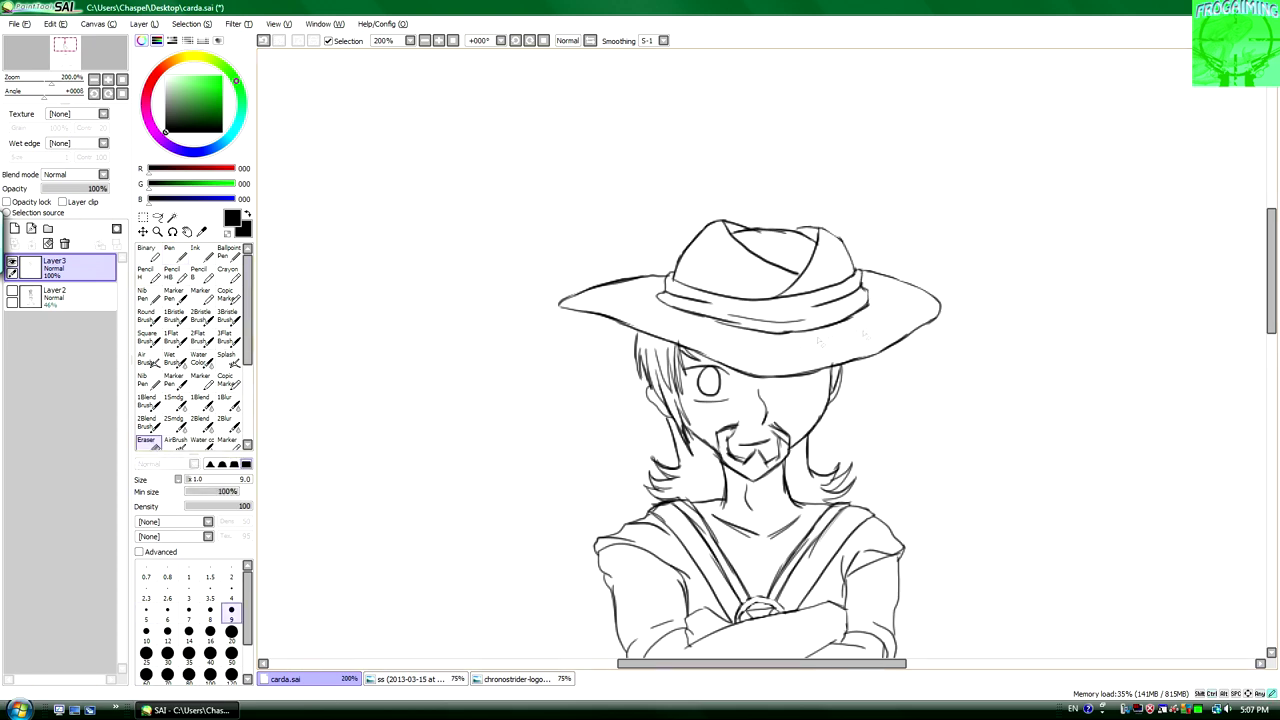
Lasso and move the hat, then undo the move and deselect.
key("a")
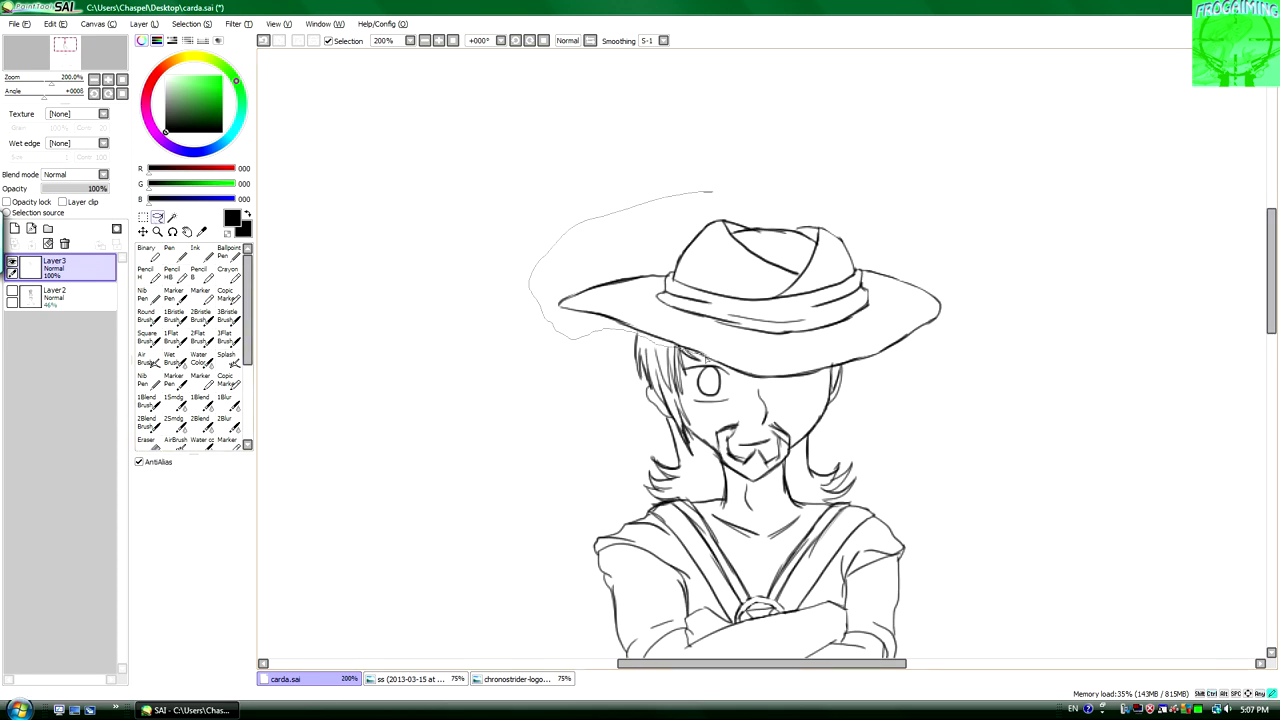
left_click_drag(705, 357, 705, 357)
left_click_drag(598, 222, 598, 342)
left_click_drag(740, 383, 720, 355)
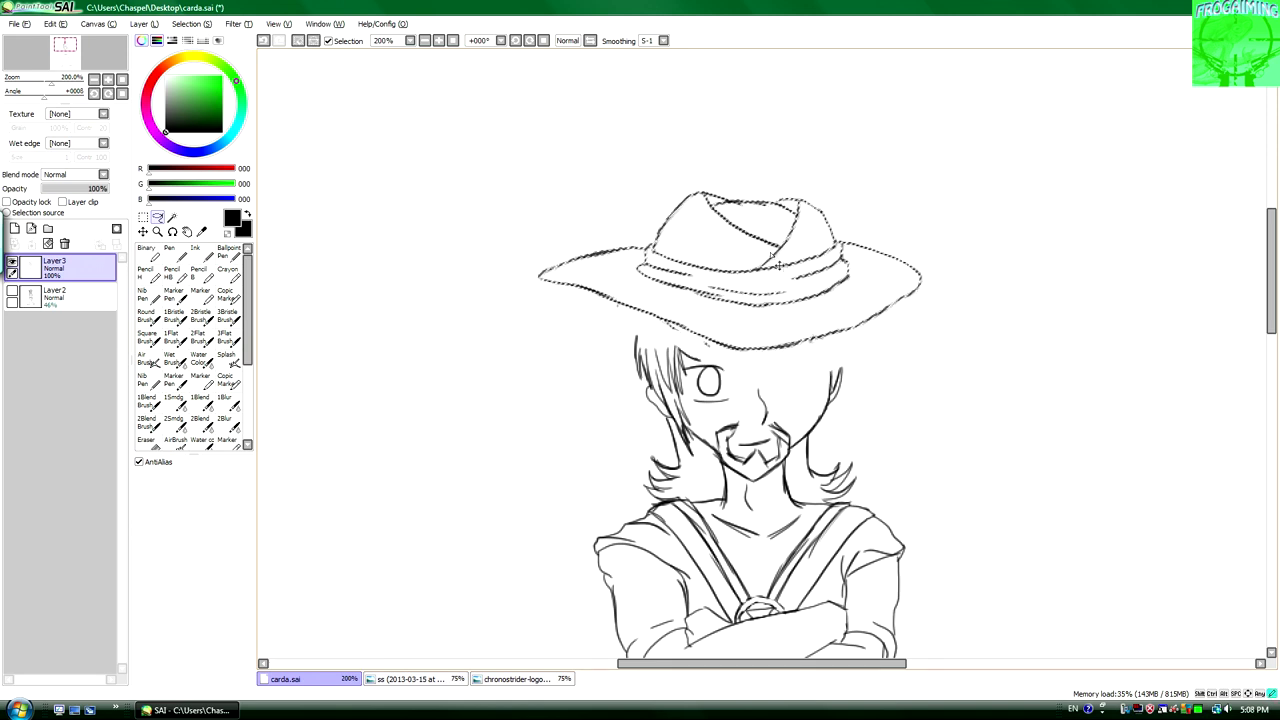
key("e")
key("ctrl+z")
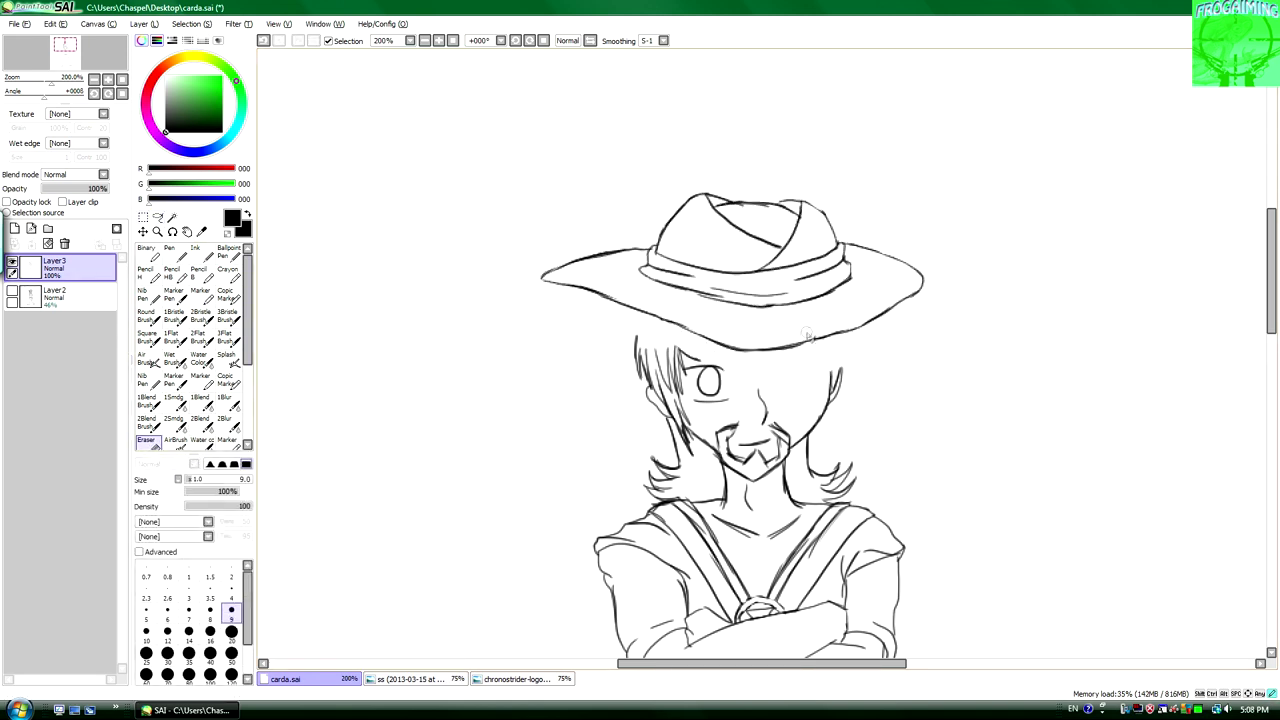
key("l")
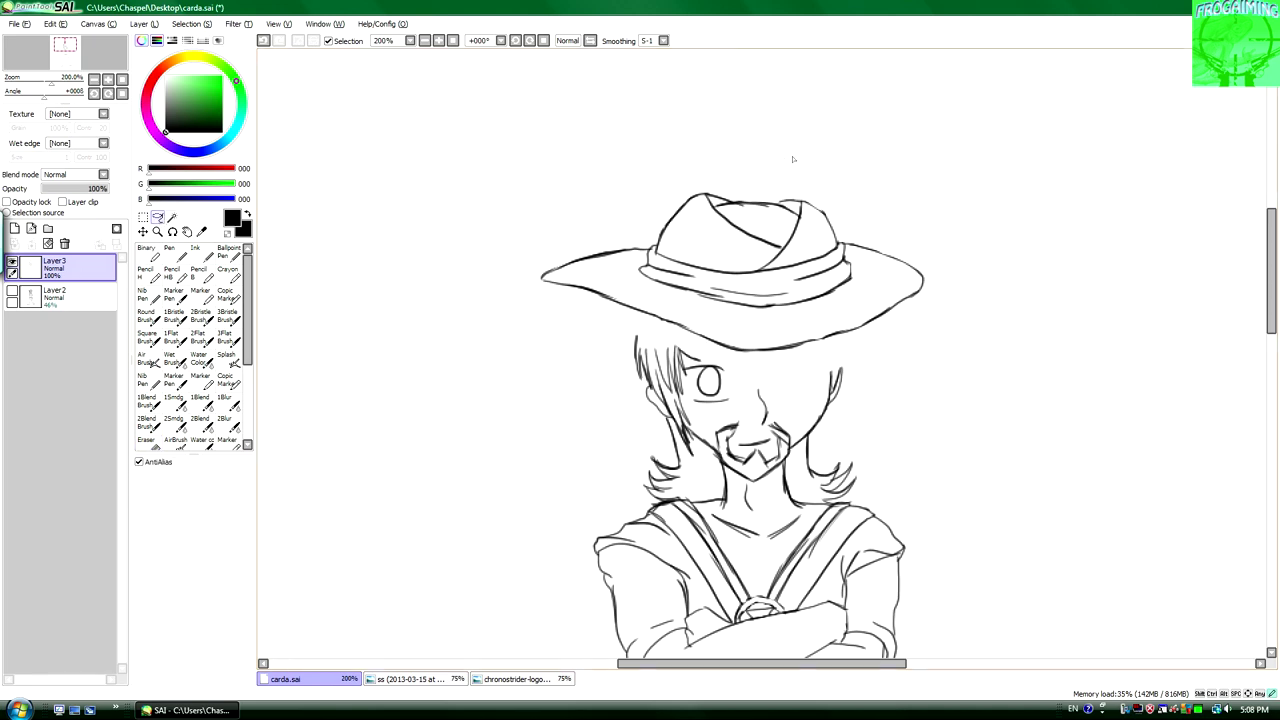
key("ctrl+z")
key("ctrl+z")
key("ctrl+z")
key("ctrl+d")
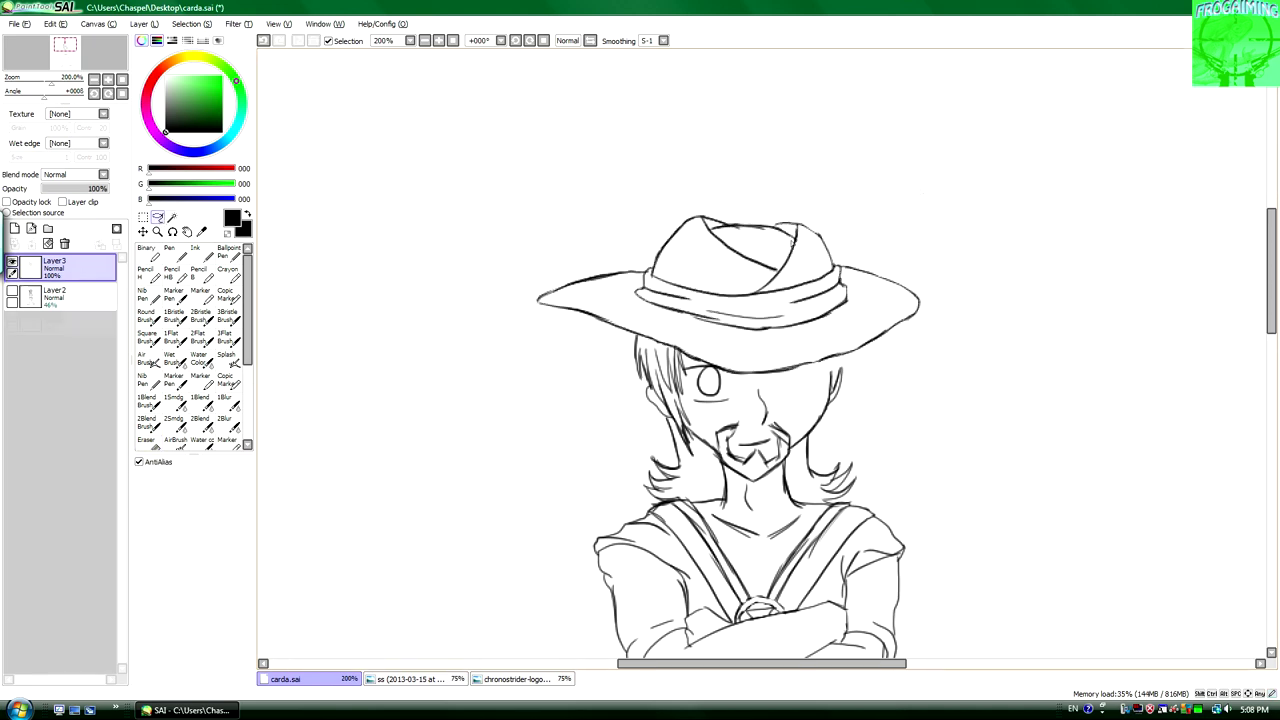
Touch up the left forearm outline with the pen and zoom back out.
key("n")
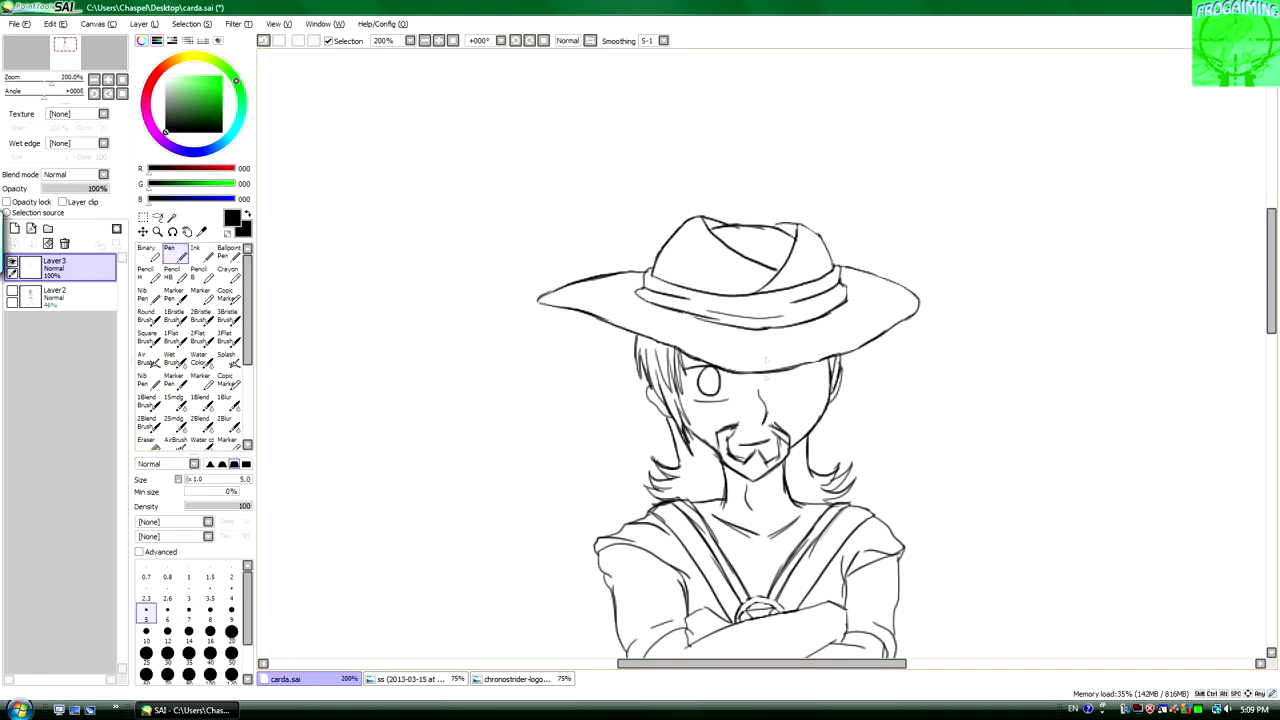
scroll(765, 360, "down", 10)
scroll(765, 360, "up", 8)
key("ctrl+plus")
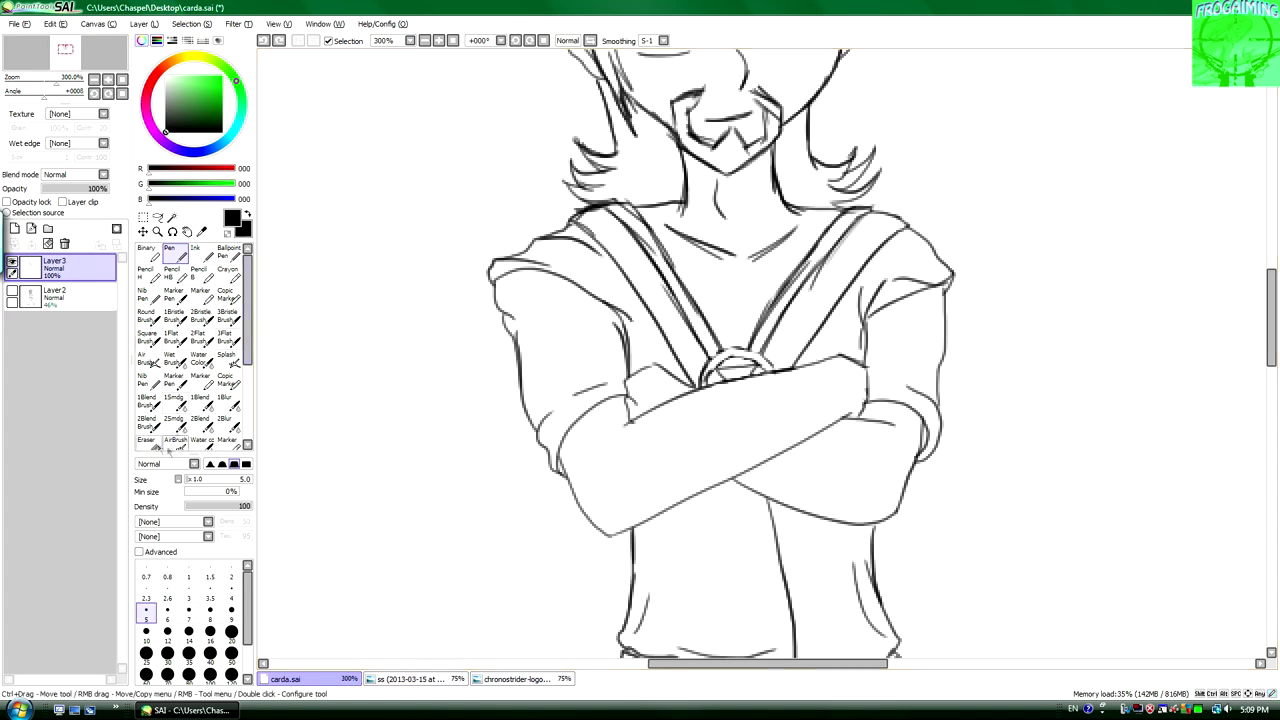
left_click_drag(556, 456, 636, 418)
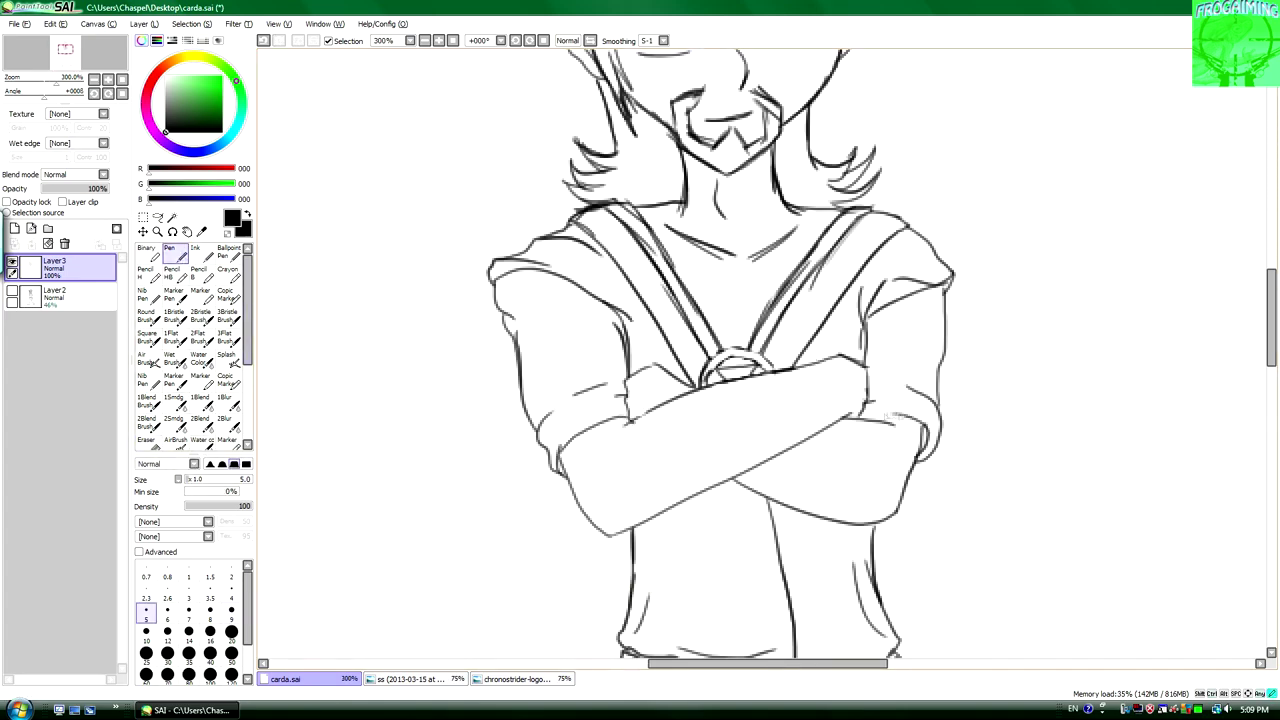
key("ctrl+minus")
key("ctrl+minus")
key("ctrl+minus")
key("ctrl+minus")
Save carda.sai, then add a new layer and move it beneath the line art.
left_click(14, 23)
key("Escape")
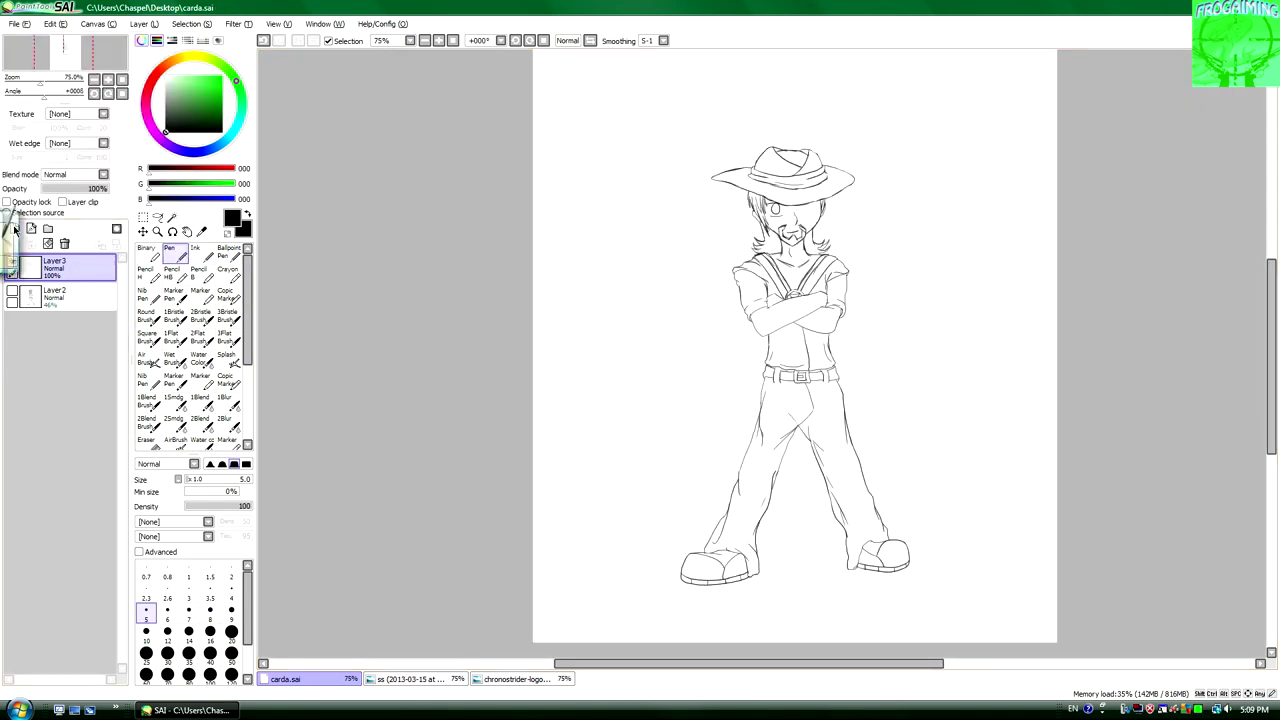
left_click(12, 243)
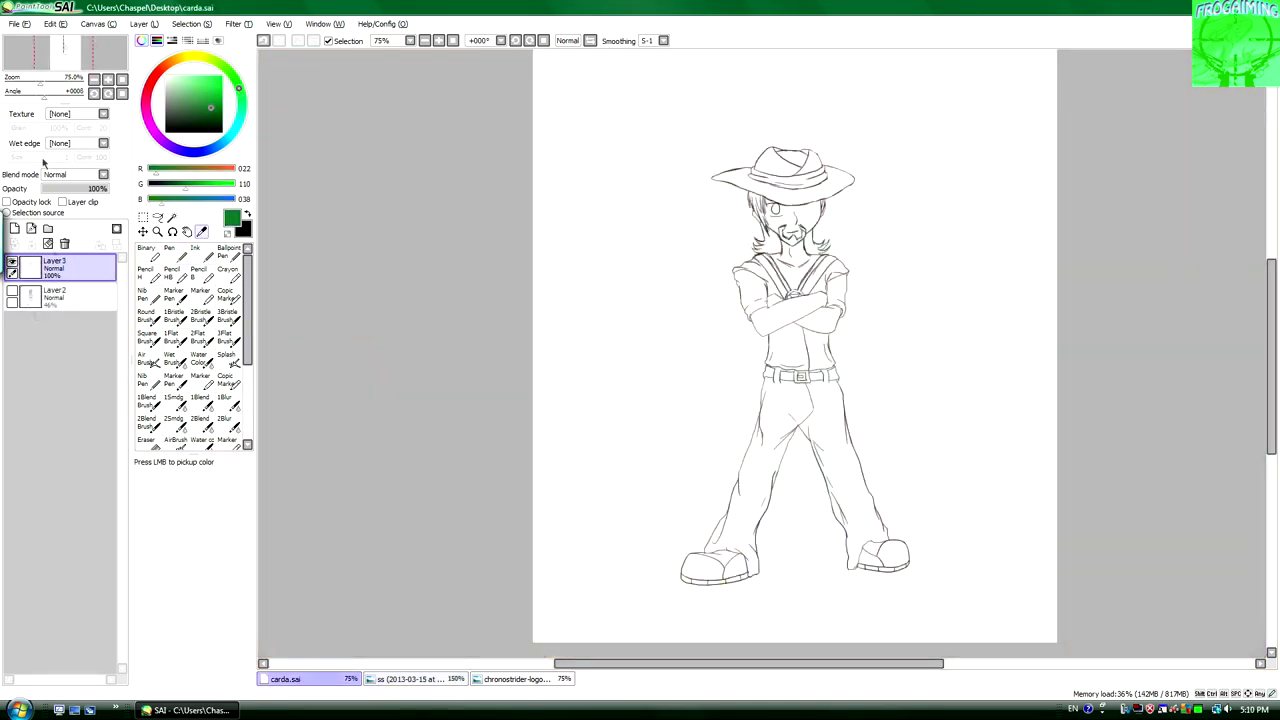
left_click_drag(60, 265, 90, 315)
Rename the new layer to 'hat'.
double_click(60, 297)
type("hat")
key("Return")
key("n")
key("ctrl+plus")
key("ctrl+plus")
key("ctrl+plus")
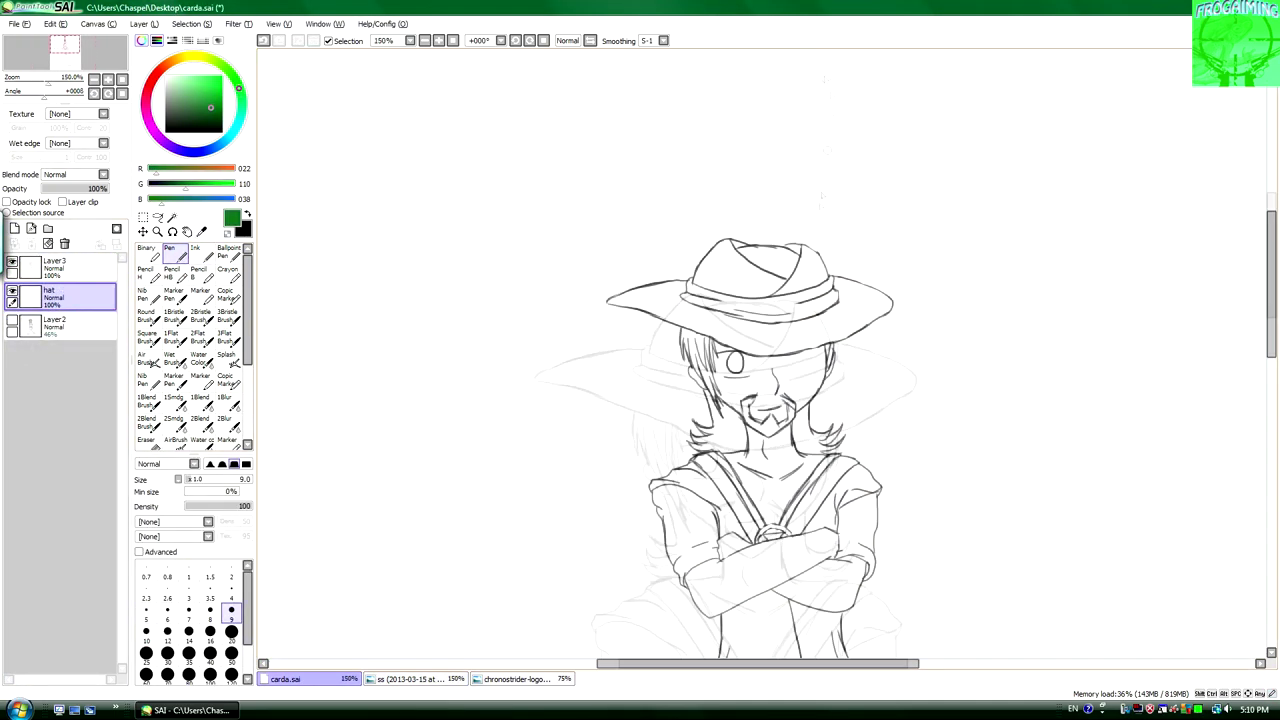
Paint green around the hat brim and crown, then bucket-fill the hat solid green.
mouse_move(610, 320)
left_mouse_down()
mouse_move(650, 303)
mouse_move(682, 358)
mouse_move(835, 371)
mouse_move(918, 326)
mouse_move(832, 291)
mouse_move(655, 300)
left_mouse_up()
left_click_drag(720, 250, 800, 275)
left_click(155, 470)
left_click(730, 300)
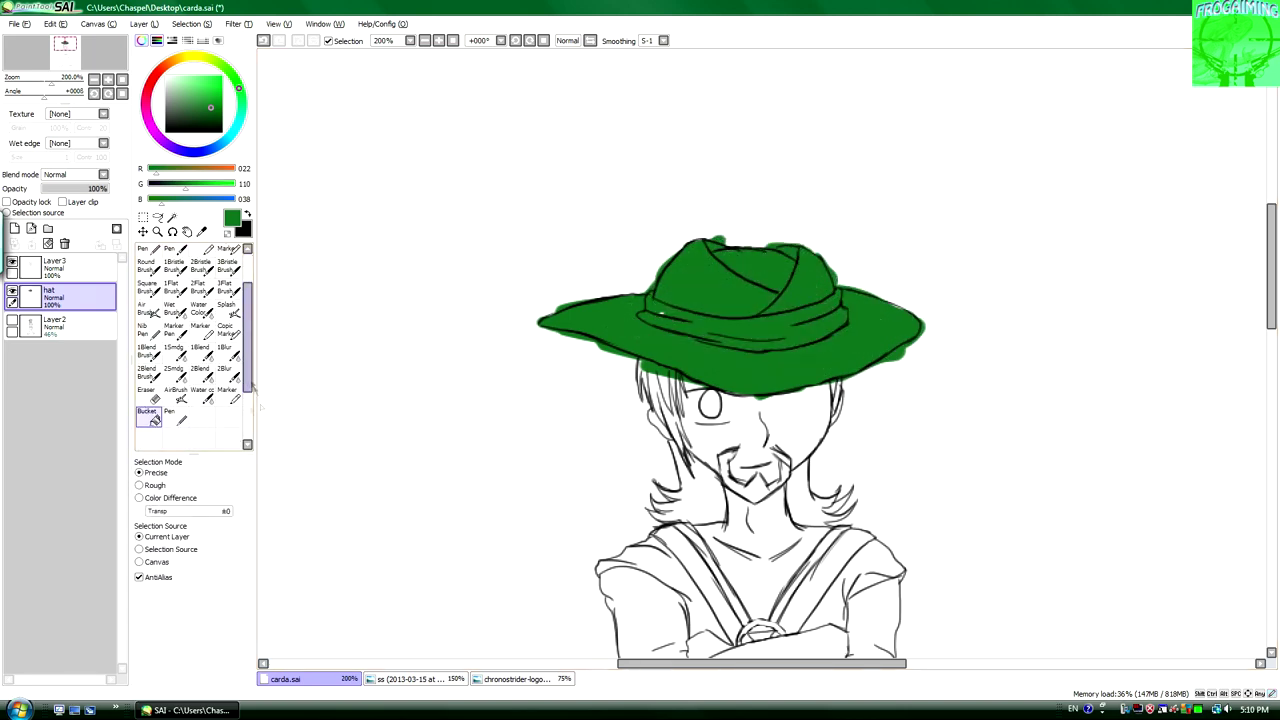
left_click(170, 250)
With smoothing S-4 and a size-4 eraser, clean the green spill below the hat's brim.
key("ctrl+plus")
key("e")
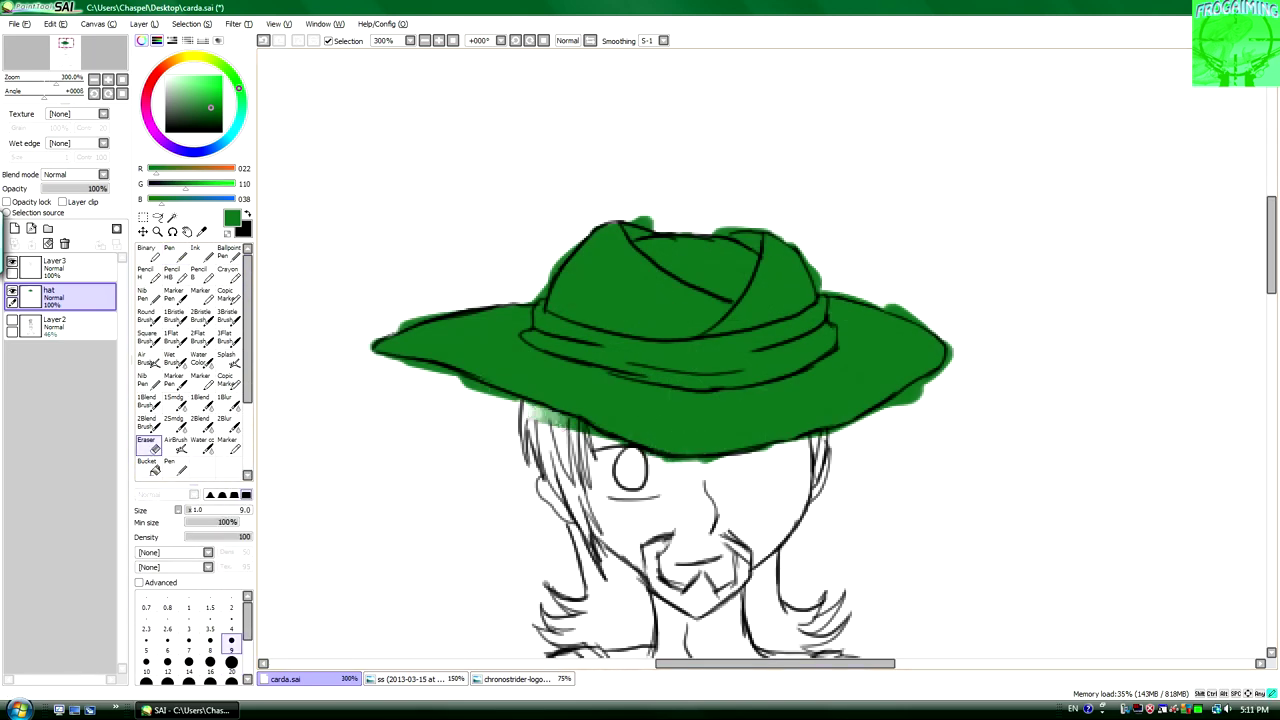
left_click(647, 40)
left_click(655, 243)
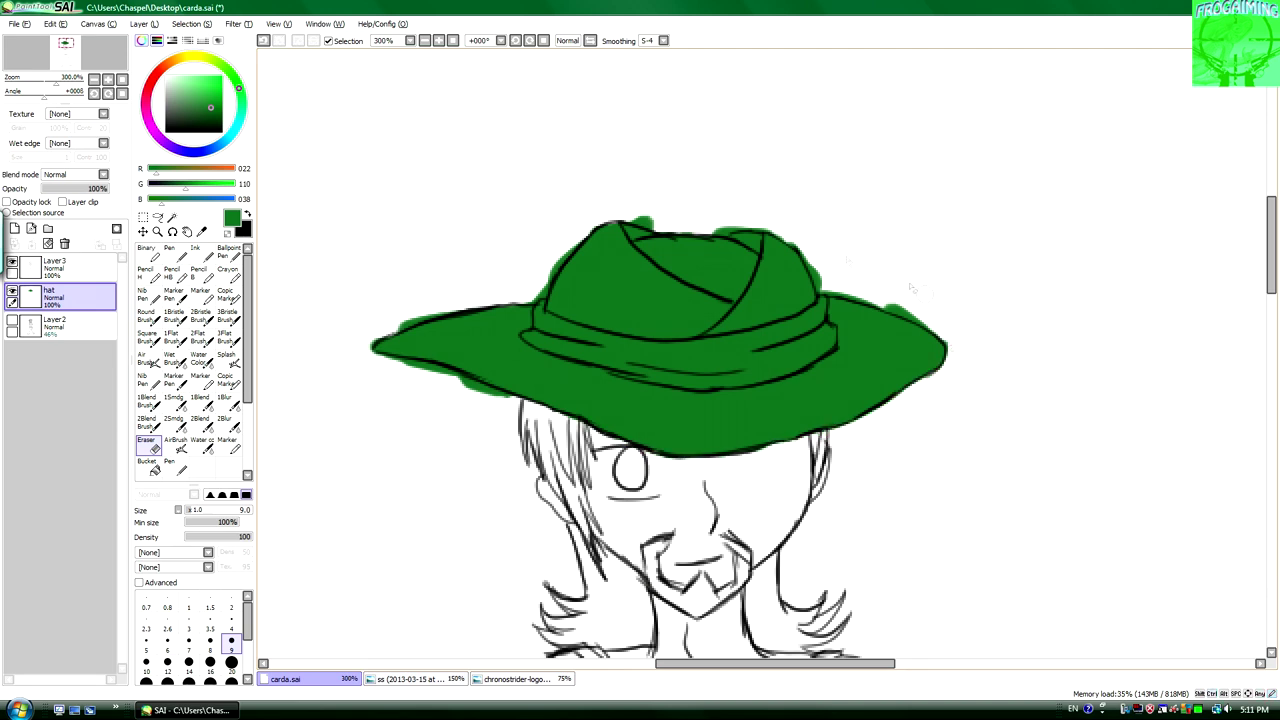
key("bracketleft")
key("bracketleft")
key("bracketleft")
key("bracketleft")
key("bracketleft")
key("ctrl+plus")
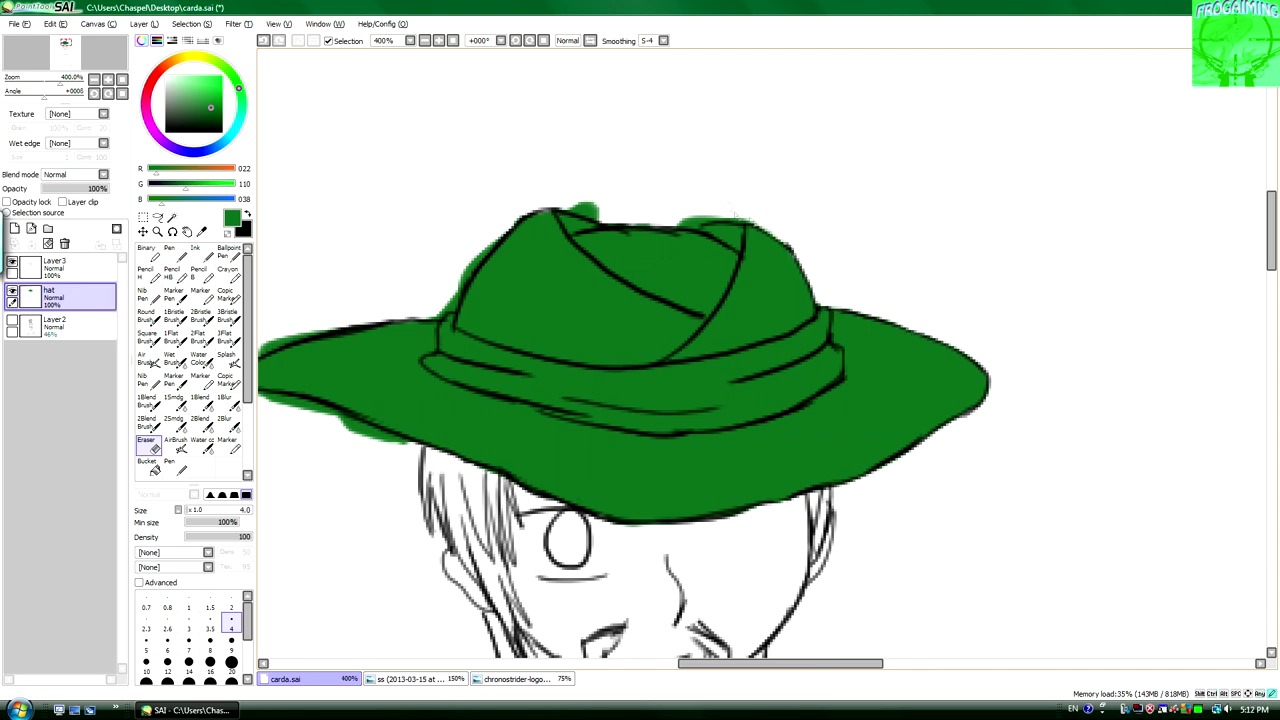
mouse_move(740, 225)
left_mouse_down()
mouse_move(770, 202)
mouse_move(771, 280)
mouse_move(786, 220)
left_mouse_up()
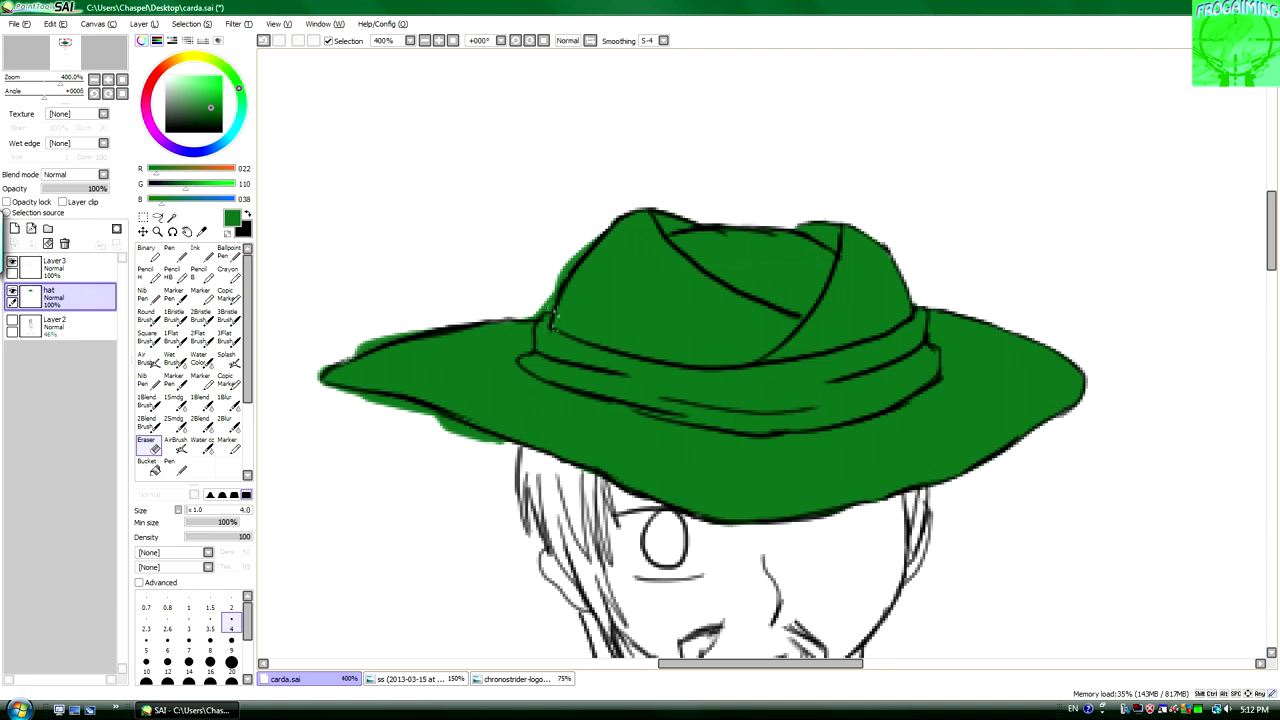
left_click_drag(590, 282, 697, 282)
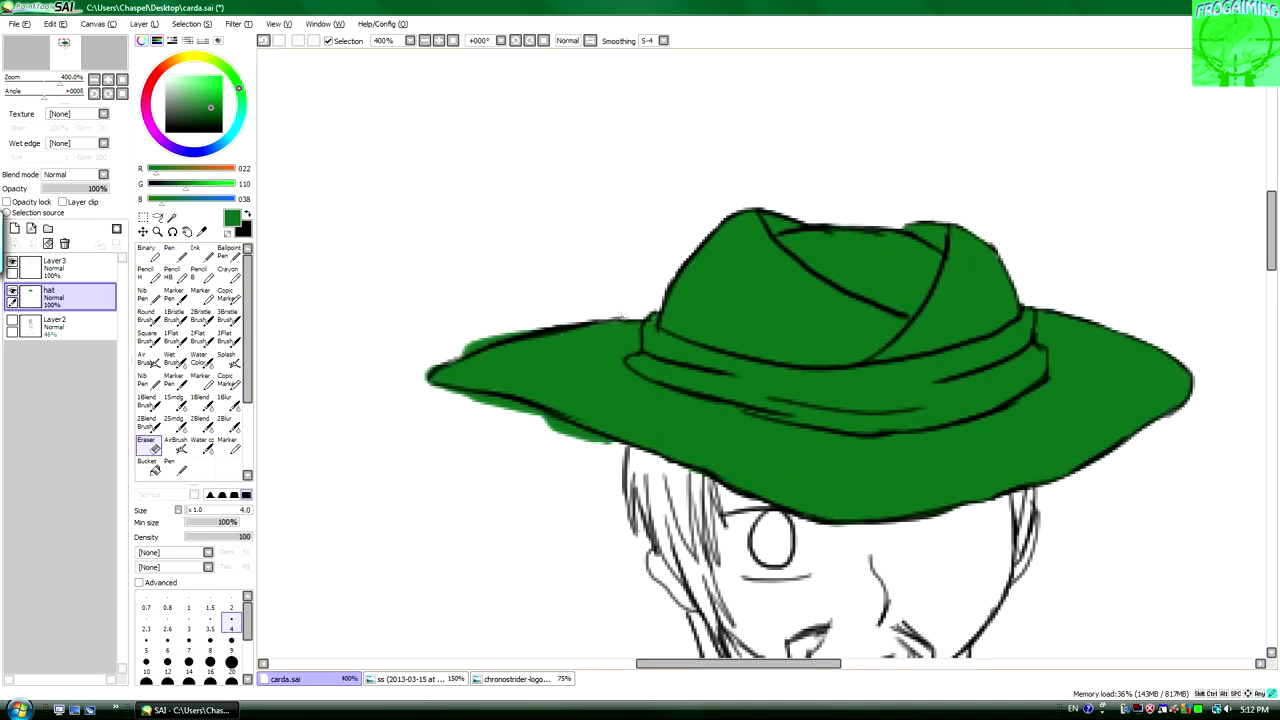
mouse_move(437, 362)
left_mouse_down()
mouse_move(600, 440)
mouse_move(440, 390)
mouse_move(540, 410)
mouse_move(418, 388)
left_mouse_up()
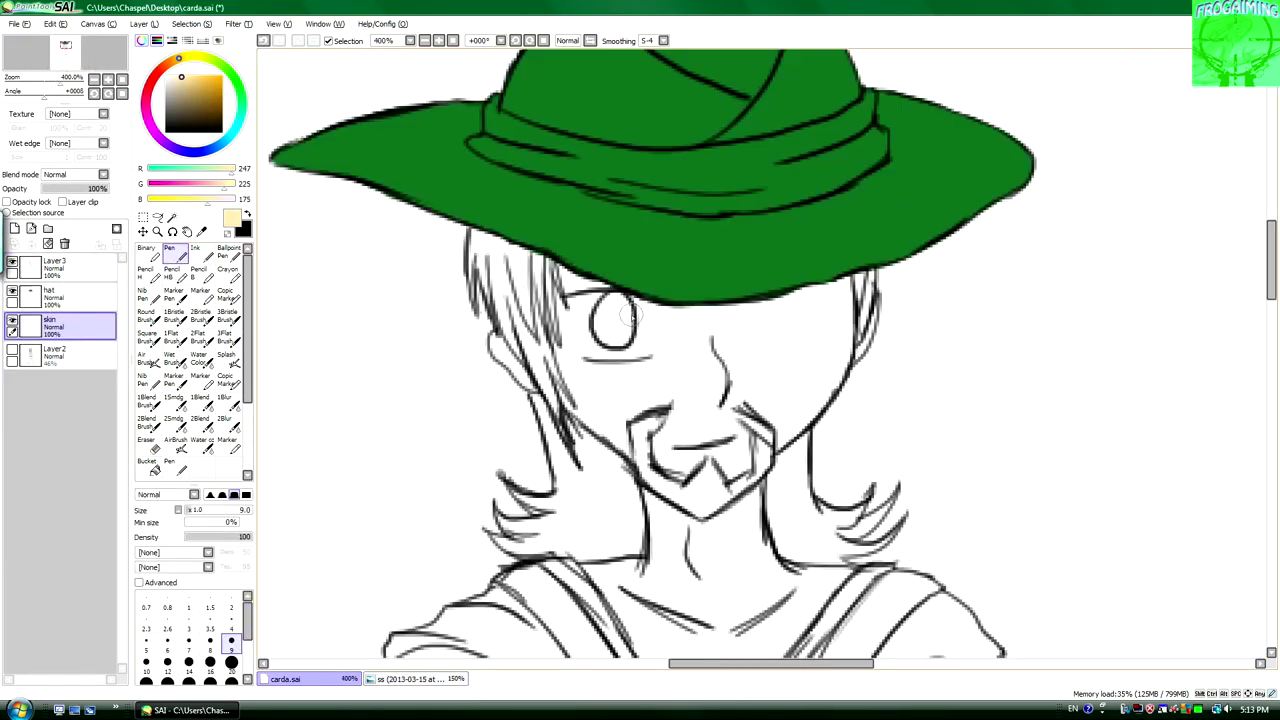
Paint skin colour over the face, chin and mouth, enlarging the brush to size 20.
left_click_drag(500, 335, 528, 395)
left_click_drag(575, 270, 565, 380)
mouse_move(555, 335)
left_mouse_down()
mouse_move(630, 460)
mouse_move(630, 405)
mouse_move(680, 460)
left_mouse_up()
key("bracketright")
key("bracketright")
key("bracketright")
key("bracketright")
key("bracketright")
mouse_move(690, 430)
left_mouse_down()
mouse_move(765, 398)
mouse_move(840, 310)
left_mouse_up()
left_click_drag(580, 285, 850, 300)
mouse_move(820, 340)
left_mouse_down()
mouse_move(607, 392)
mouse_move(815, 350)
left_mouse_up()
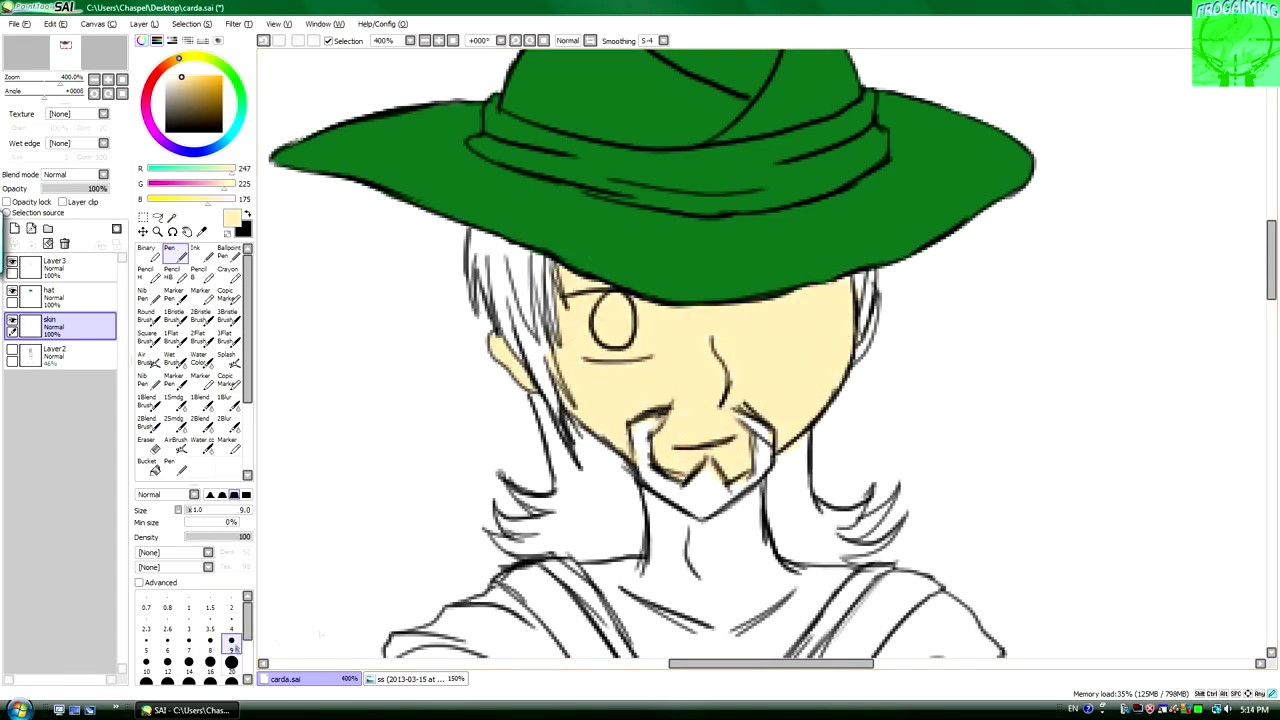
Paint skin colour down the neck and chest and across both crossed forearms.
scroll(640, 380, "down", 3)
mouse_move(660, 340)
left_mouse_down()
mouse_move(770, 325)
mouse_move(770, 390)
mouse_move(720, 570)
left_mouse_up()
left_click_drag(600, 395, 730, 570)
left_click_drag(680, 410, 740, 530)
scroll(700, 450, "down", 3)
mouse_move(575, 485)
left_mouse_down()
mouse_move(540, 607)
mouse_move(610, 430)
mouse_move(880, 420)
mouse_move(730, 560)
left_mouse_up()
mouse_move(950, 500)
left_mouse_down()
mouse_move(805, 570)
mouse_move(850, 565)
left_mouse_up()
scroll(700, 450, "down", 5)
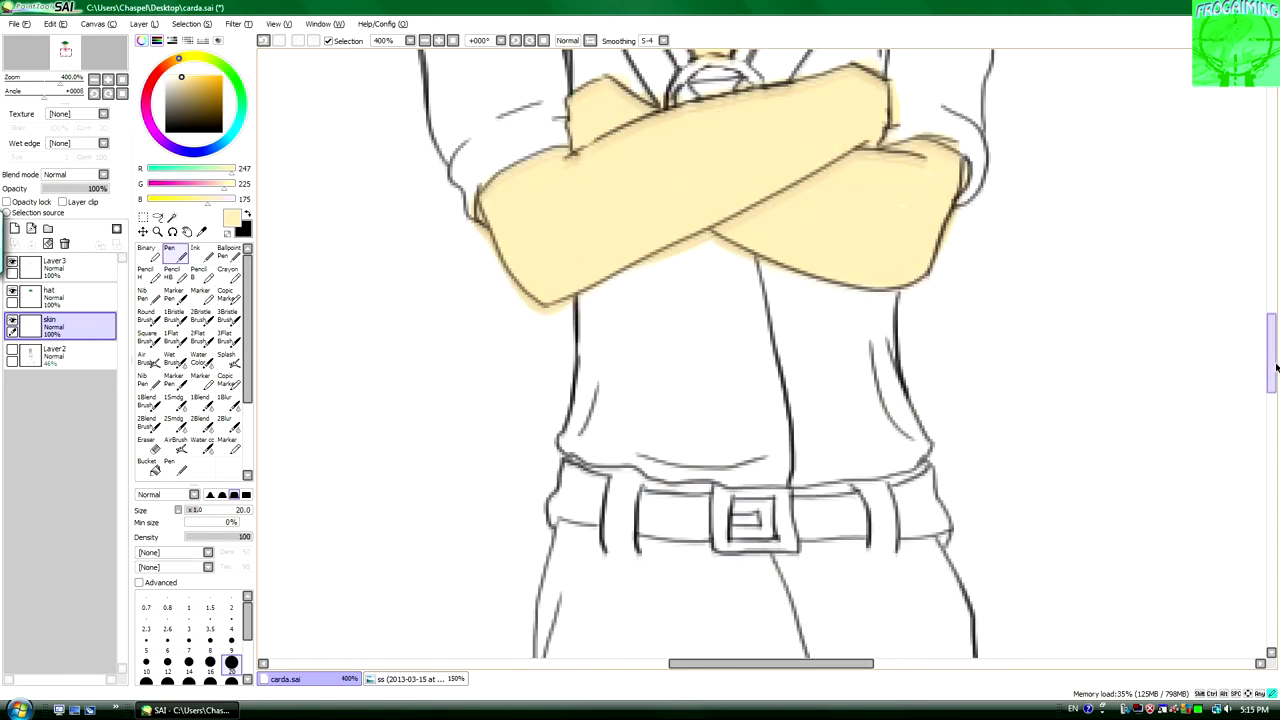
scroll(700, 450, "up", 5)
Erase skin spill below the arm crossing and along the arms' right and top edges.
key("e")
scroll(486, 563, "down", 2)
scroll(460, 520, "up", 4)
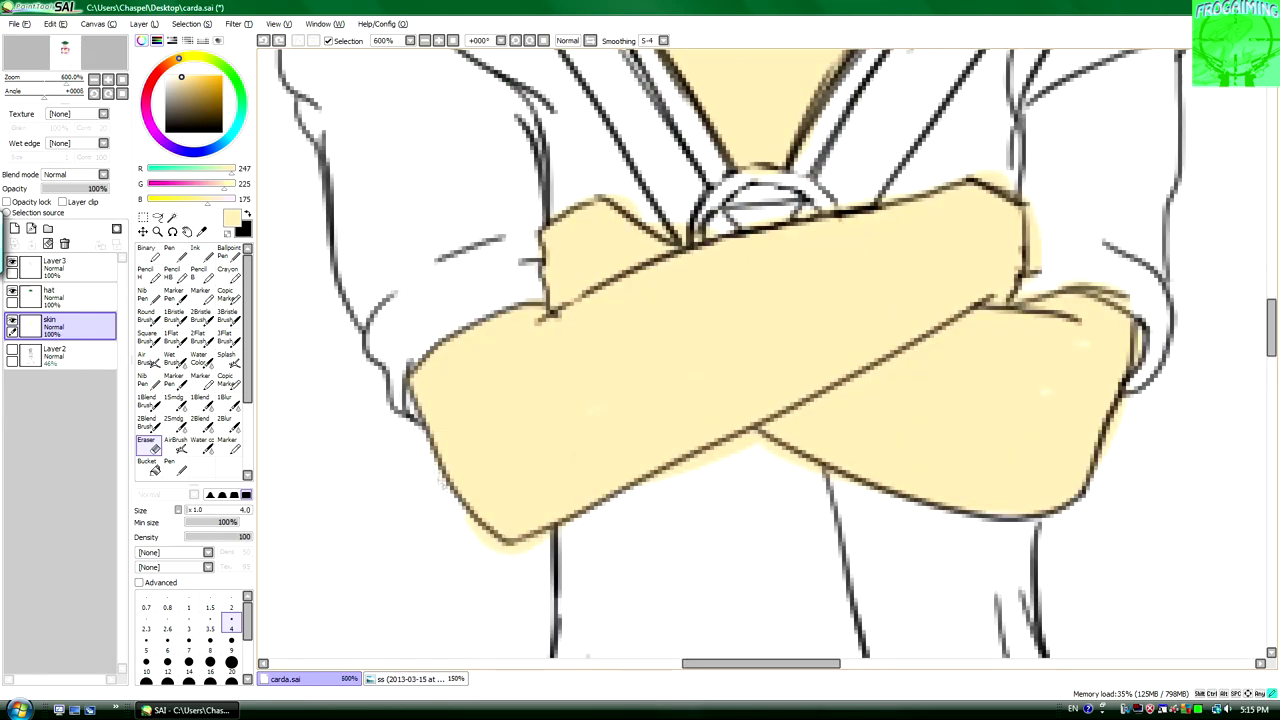
left_click_drag(690, 465, 740, 448)
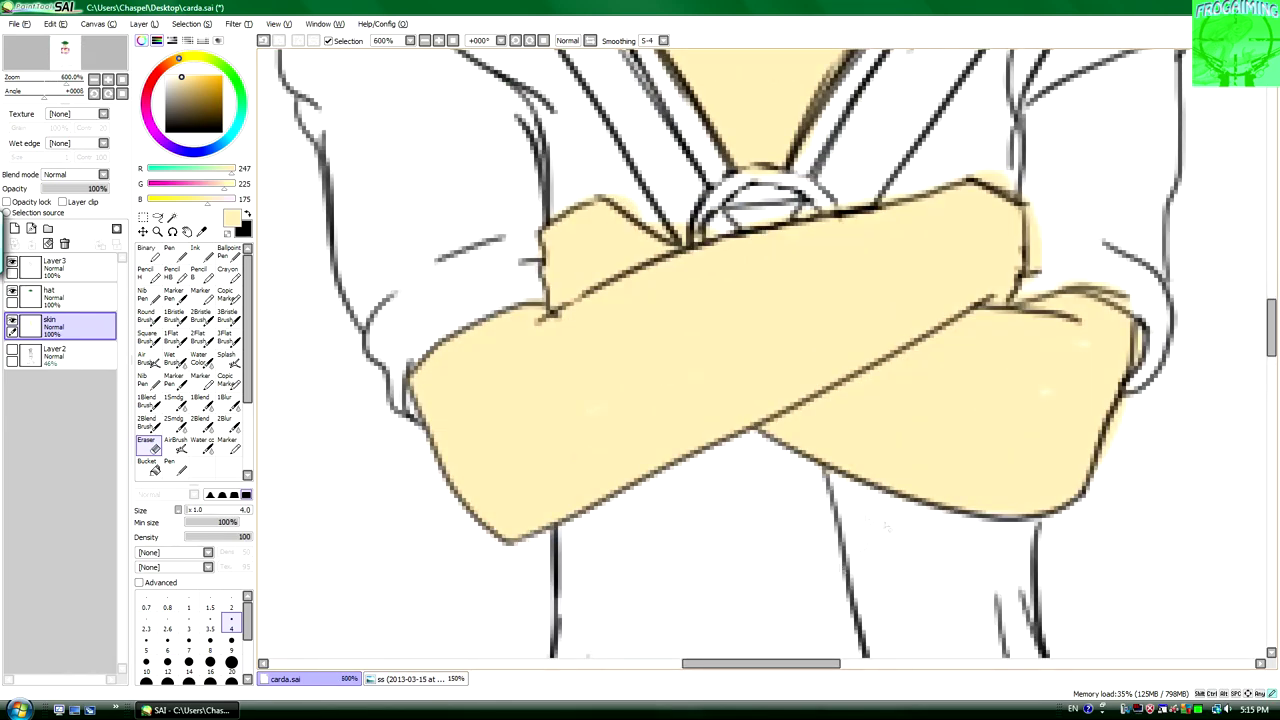
scroll(885, 527, "down", 2)
scroll(900, 400, "up", 2)
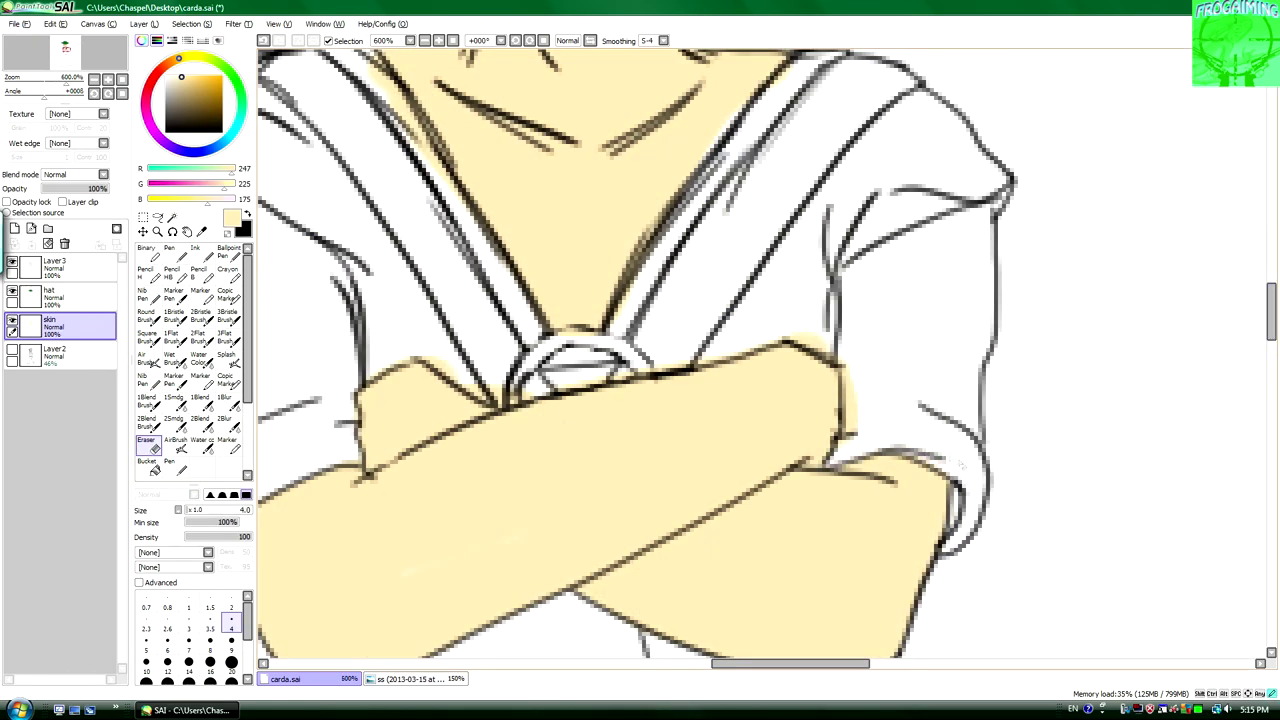
left_click_drag(848, 435, 798, 337)
scroll(760, 360, "left", 3)
left_click_drag(590, 365, 725, 400)
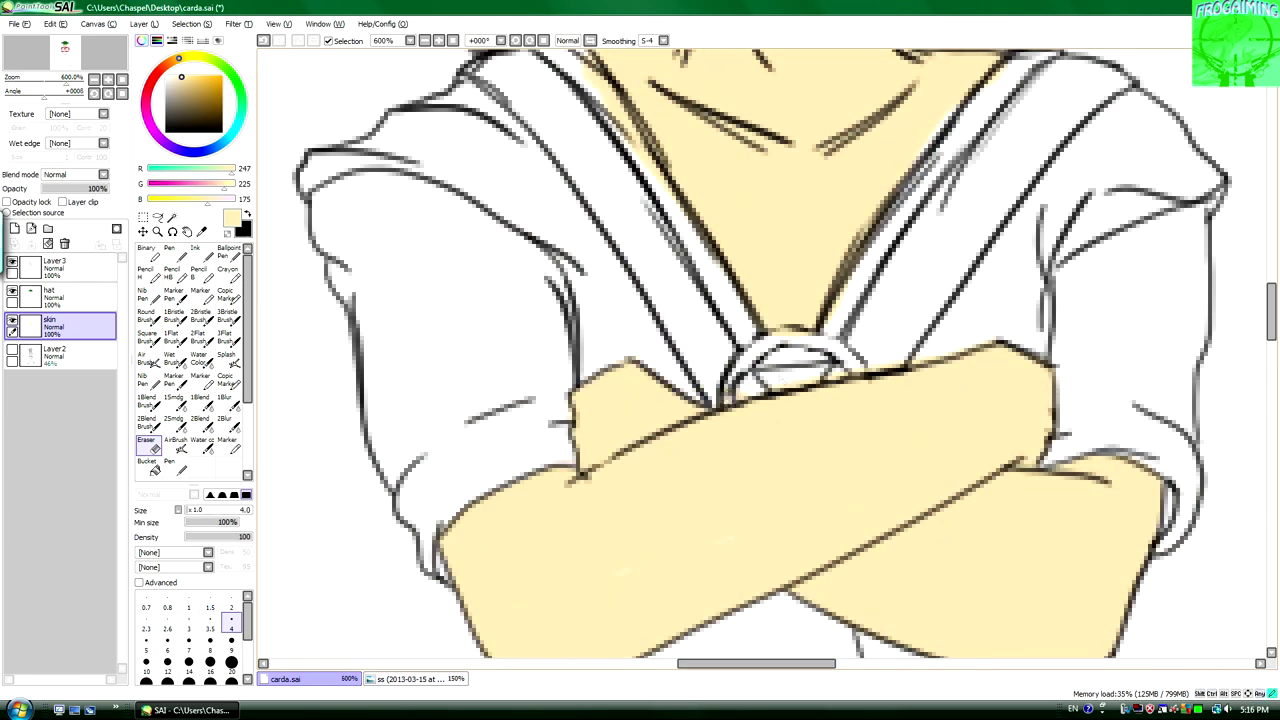
scroll(760, 355, "up", 3)
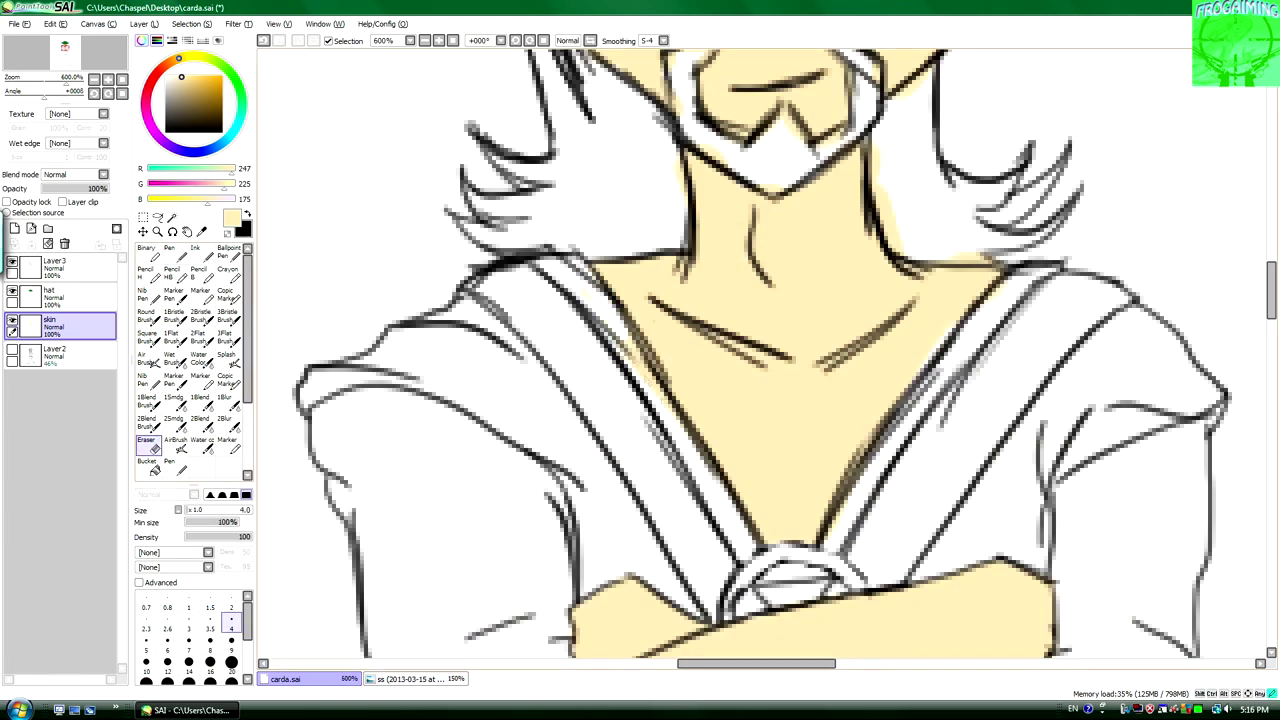
Set the eraser to size 2 via Layer3, then return to the skin layer.
key("n")
key("e")
scroll(925, 335, "up", 2)
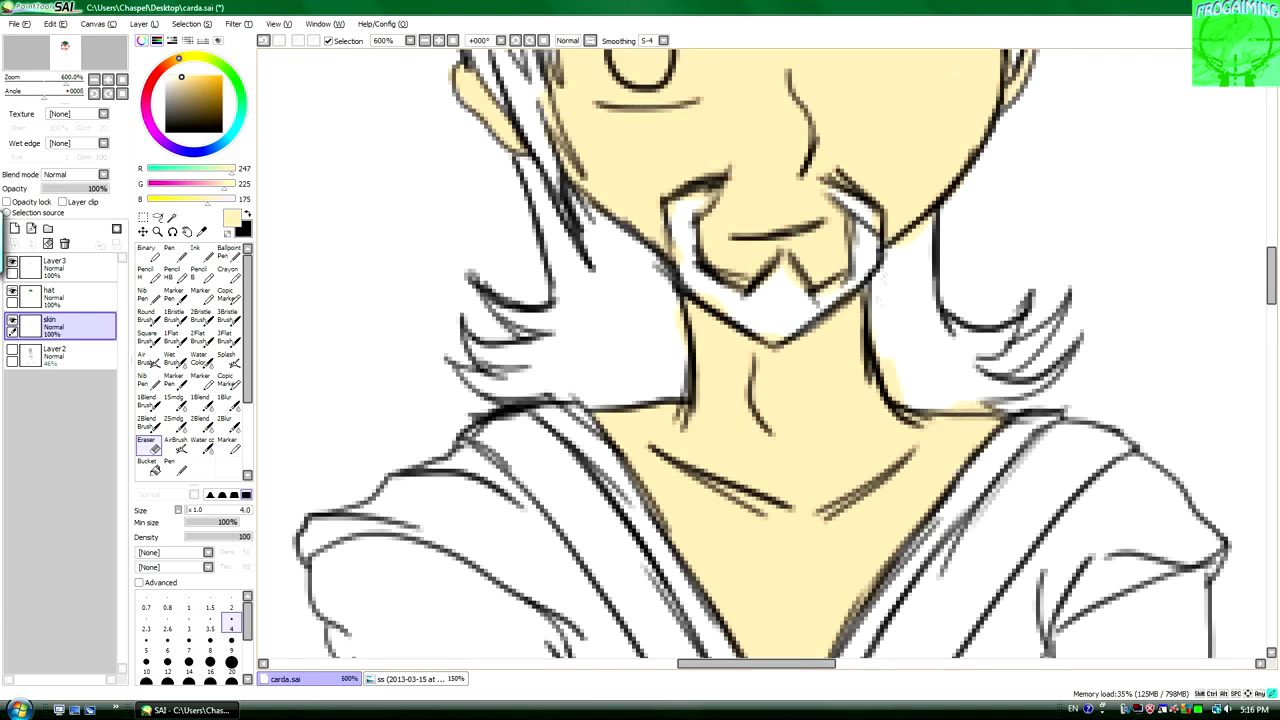
key("n")
key("e")
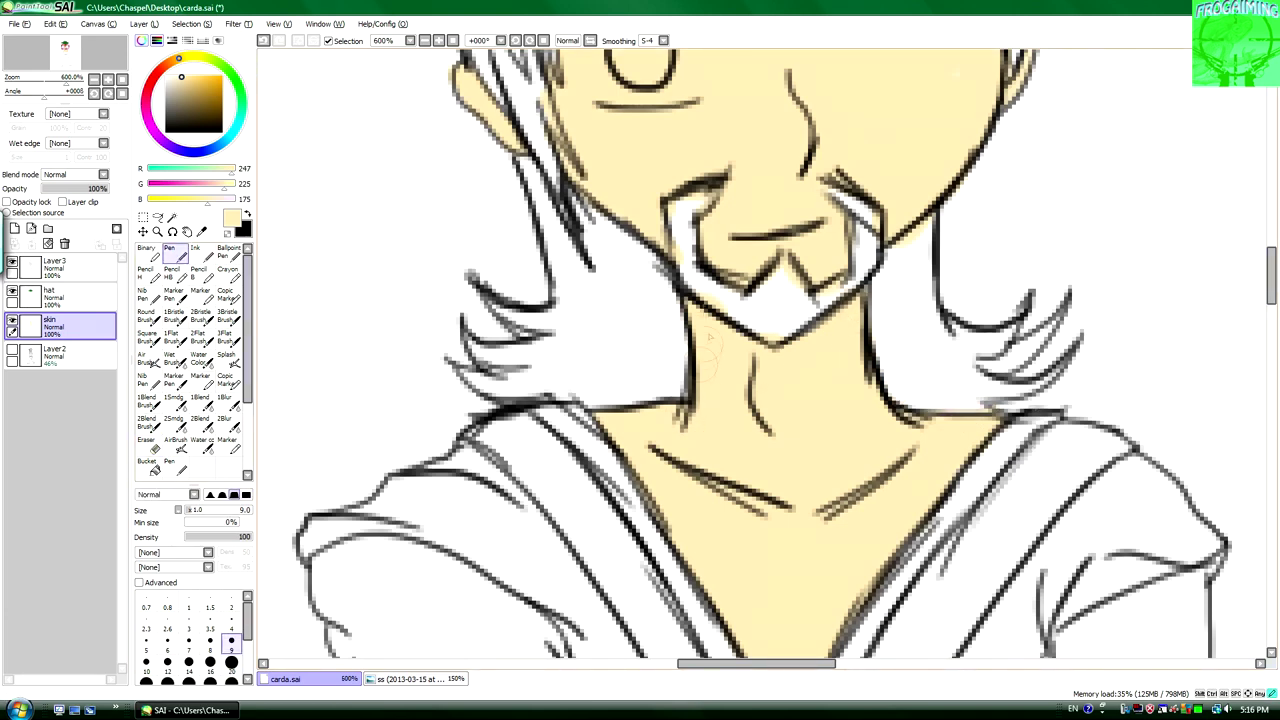
left_click(55, 266)
left_click(231, 606)
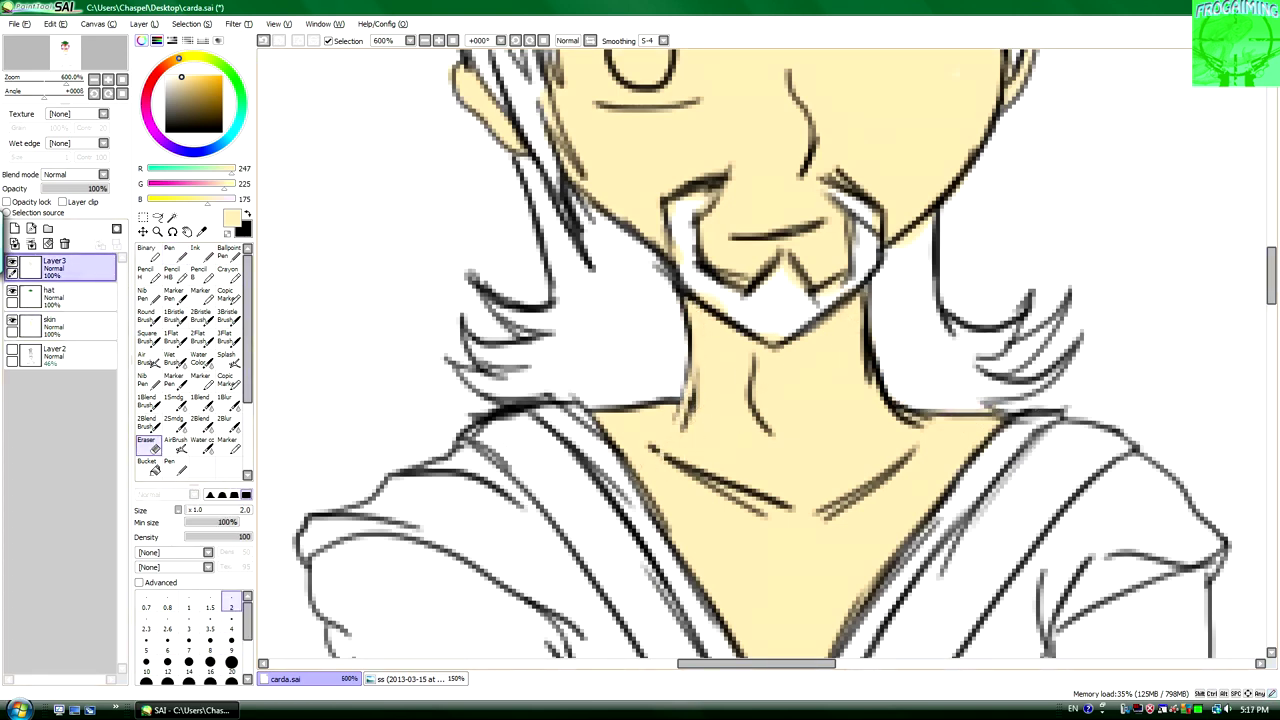
left_click(55, 326)
Finish tidying the skin edges and zoom out to see the whole figure.
scroll(760, 355, "up", 2)
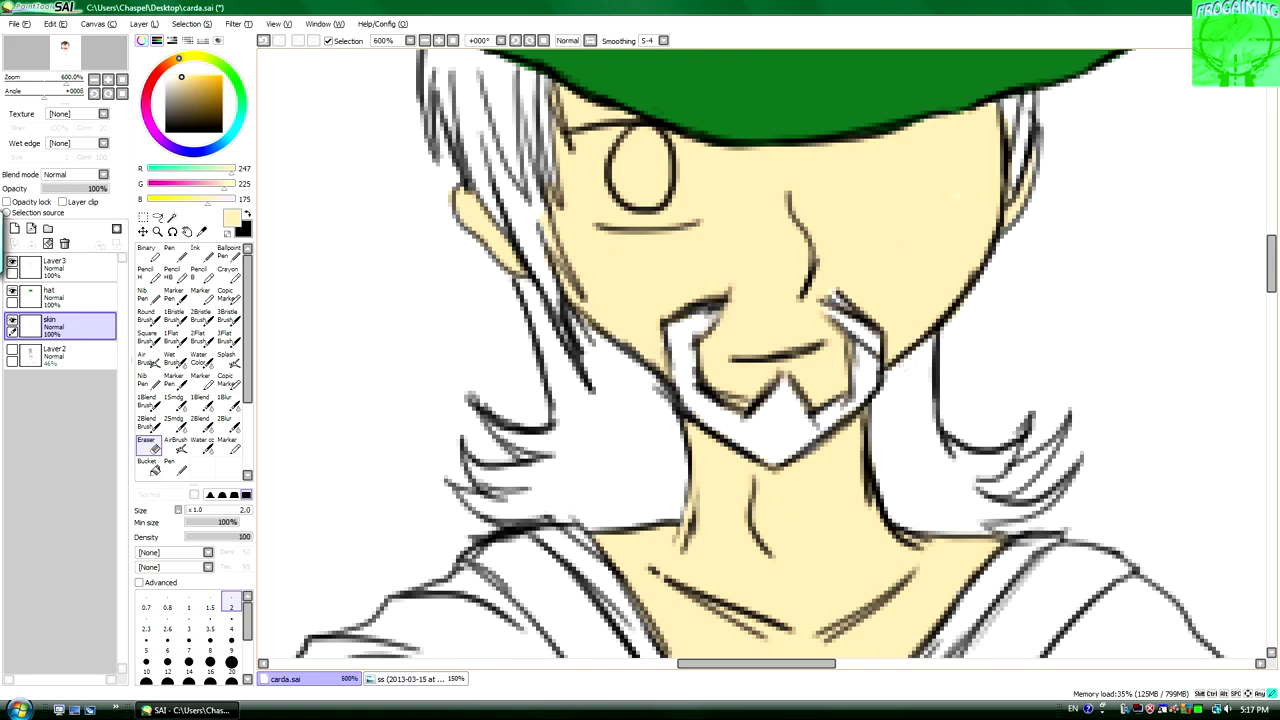
scroll(762, 353, "up", 2)
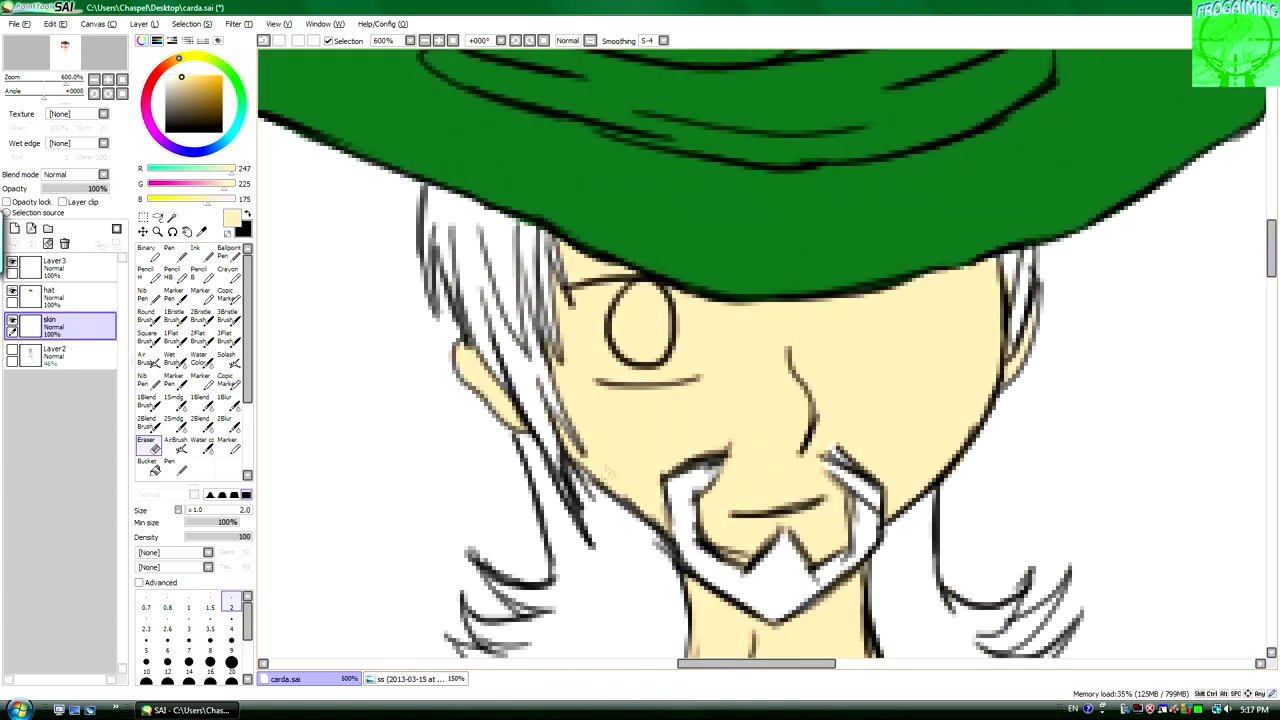
key("n")
key("e")
key("n")
key("ctrl+Home")
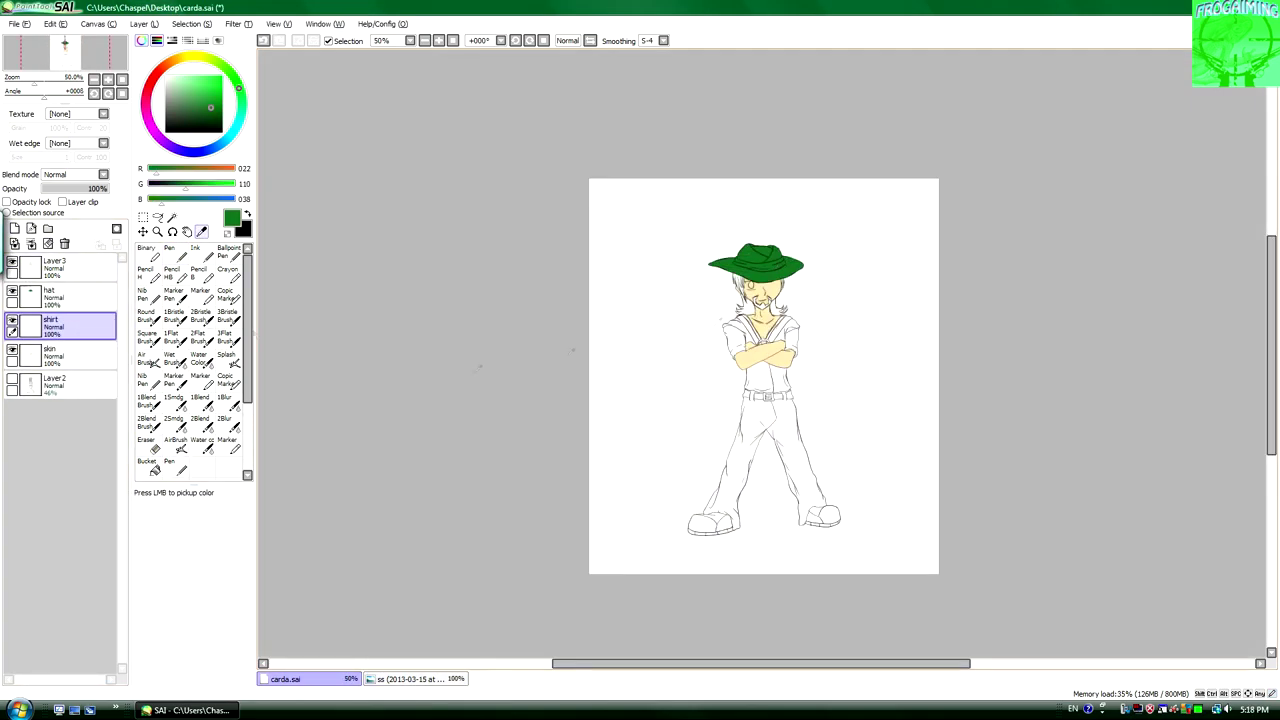
Paint the left sleeve green and bucket-fill both shirt halves green.
key("n")
scroll(766, 353, "up", 5)
mouse_move(550, 495)
left_mouse_down()
mouse_move(490, 335)
mouse_move(575, 258)
mouse_move(710, 395)
mouse_move(835, 235)
mouse_move(940, 310)
mouse_move(895, 430)
mouse_move(760, 395)
mouse_move(560, 480)
mouse_move(680, 395)
mouse_move(790, 508)
mouse_move(815, 392)
left_mouse_up()
left_click(148, 466)
left_click(560, 330)
left_click(880, 330)
Outline and bucket-fill the shirt's lower body green down to the belt.
key("n")
scroll(713, 354, "down", 3)
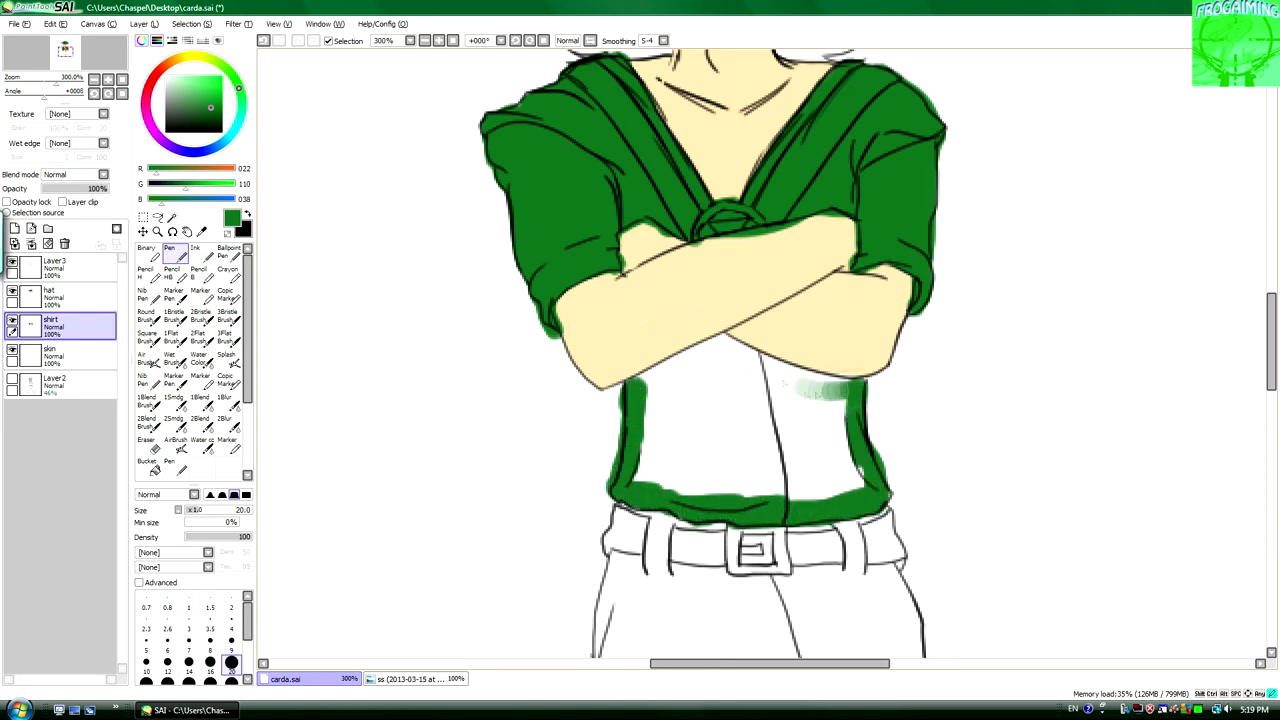
mouse_move(640, 385)
left_mouse_down()
mouse_move(825, 375)
mouse_move(830, 495)
mouse_move(860, 500)
left_mouse_up()
left_click(155, 468)
left_click(700, 440)
key("n")
Erase green overflow along the upper, middle and lower edges of the crossed forearms.
scroll(713, 354, "up", 2)
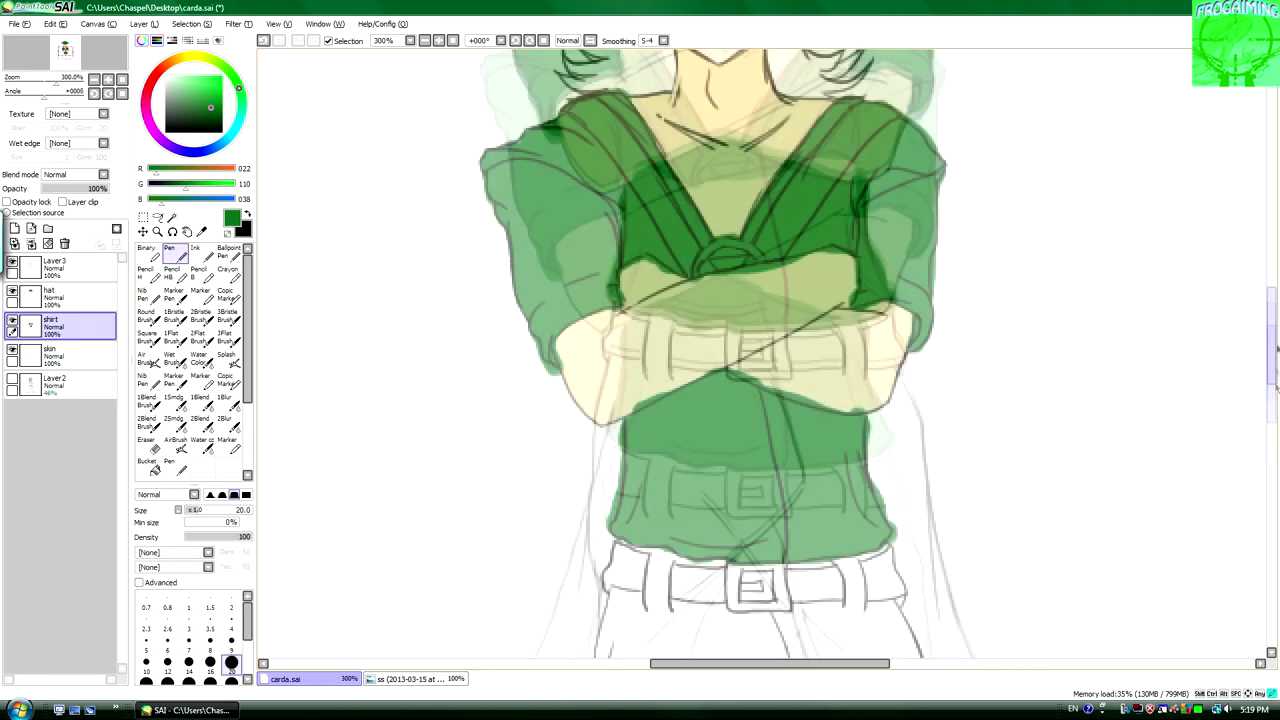
key("e")
key("ctrl+plus")
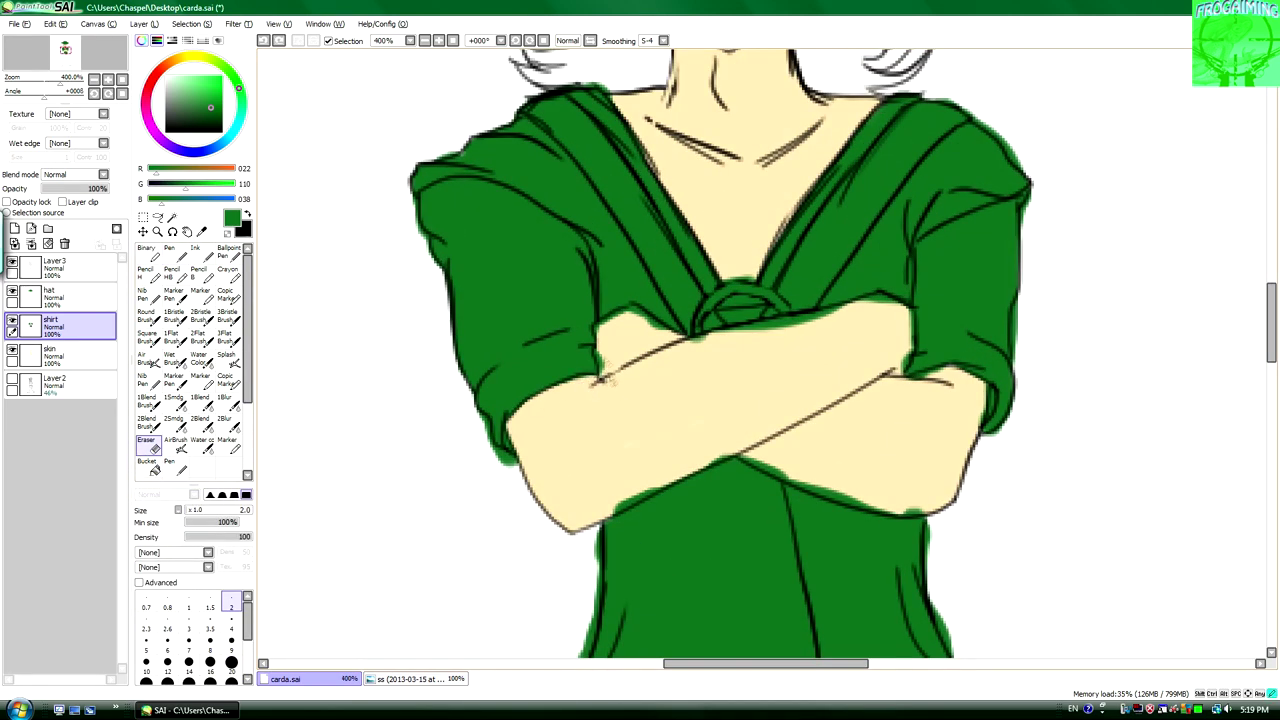
mouse_move(668, 306)
left_mouse_down()
mouse_move(624, 319)
mouse_move(596, 381)
left_mouse_up()
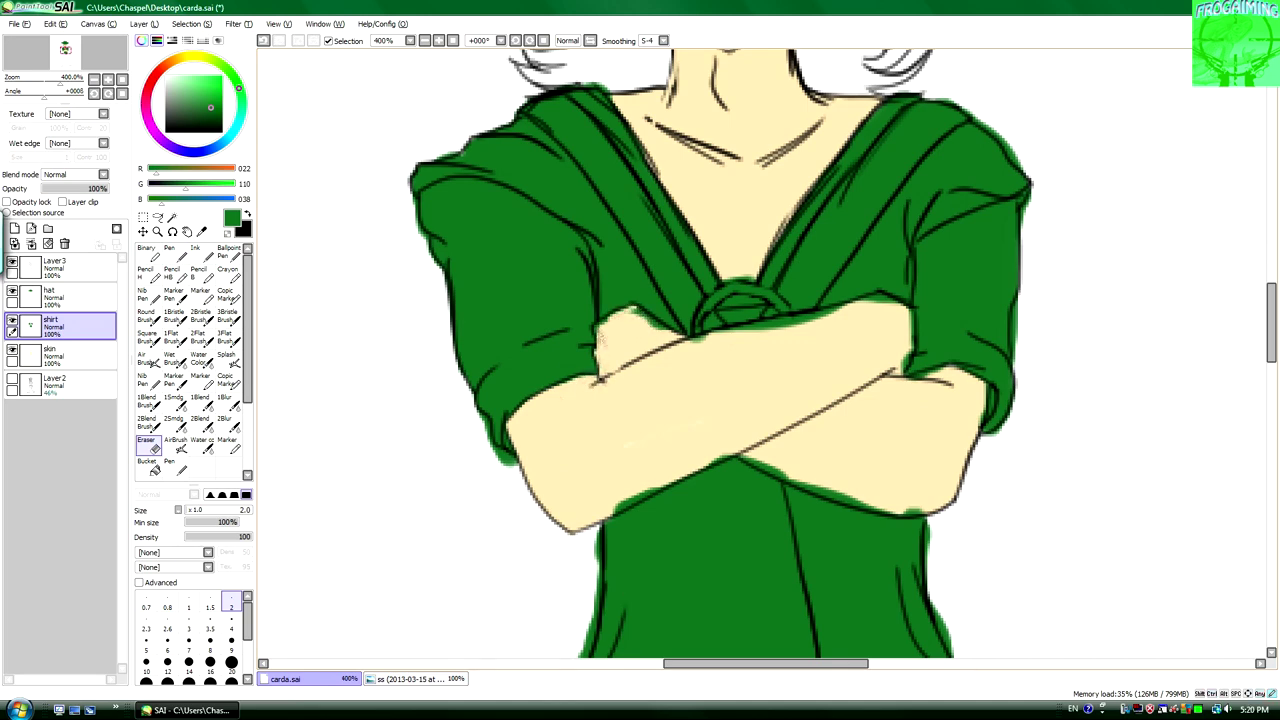
mouse_move(722, 340)
left_mouse_down()
mouse_move(845, 312)
mouse_move(906, 380)
mouse_move(945, 380)
left_mouse_up()
left_click_drag(770, 476, 940, 515)
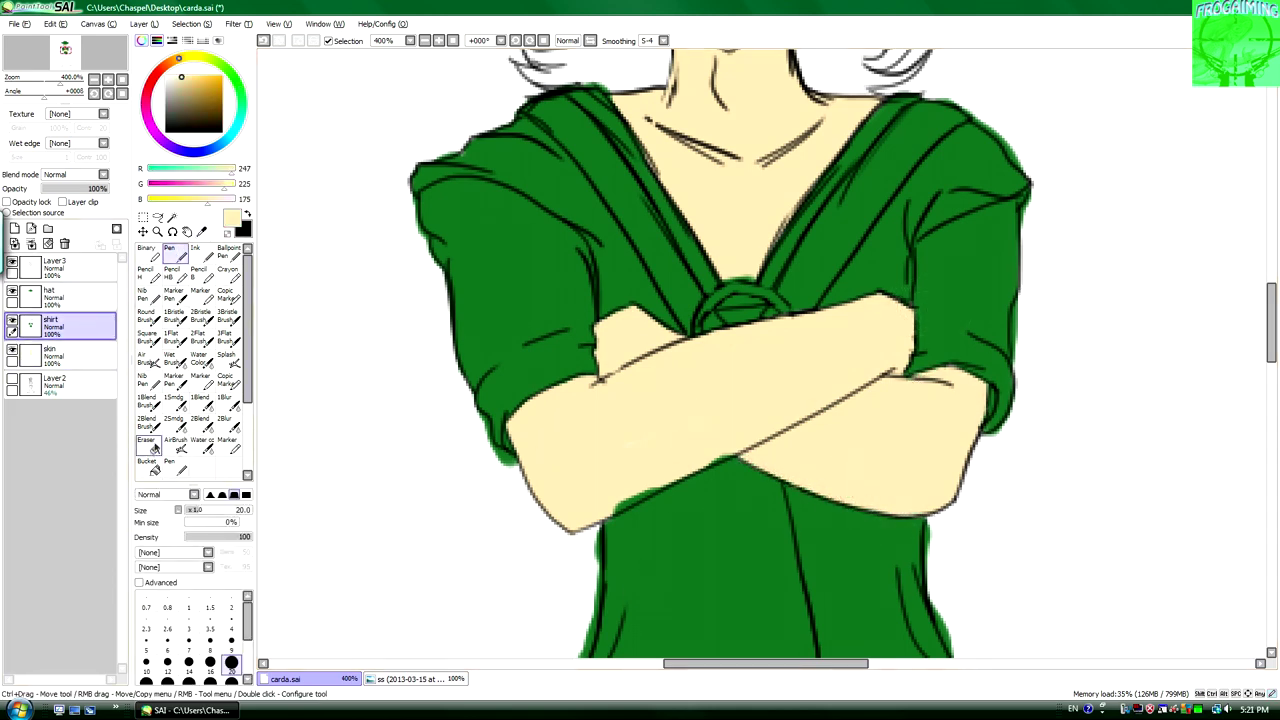
Eyedrop skin and shirt green, then erase stray green along the shirt's left edge with eraser size 4.
left_click(645, 500, "alt")
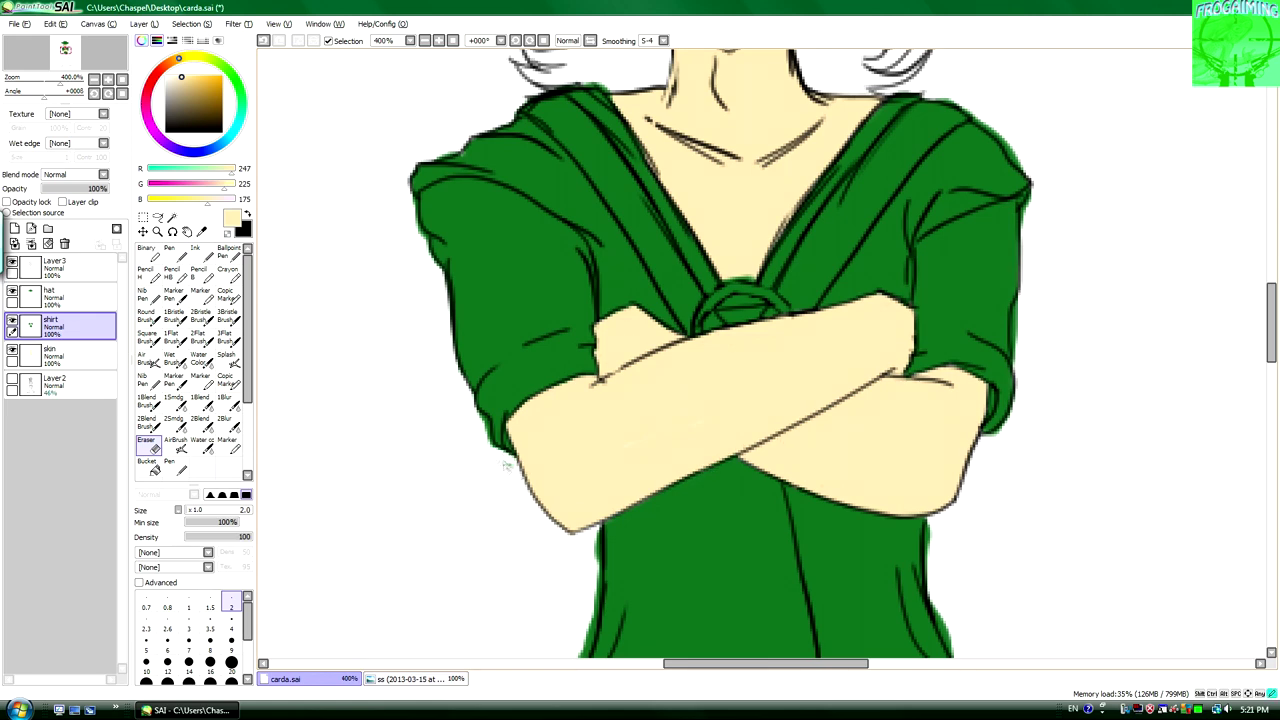
scroll(557, 243, "up", 2)
left_click(490, 336, "alt")
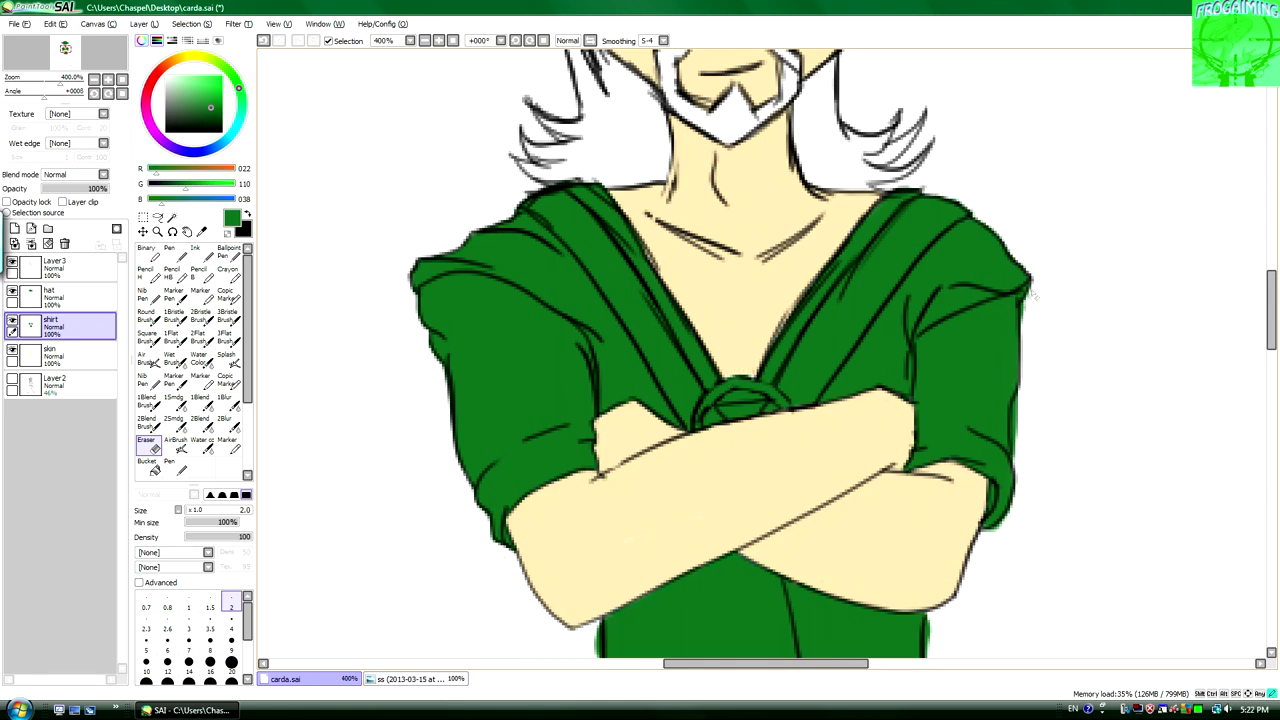
scroll(1245, 302, "down", 6)
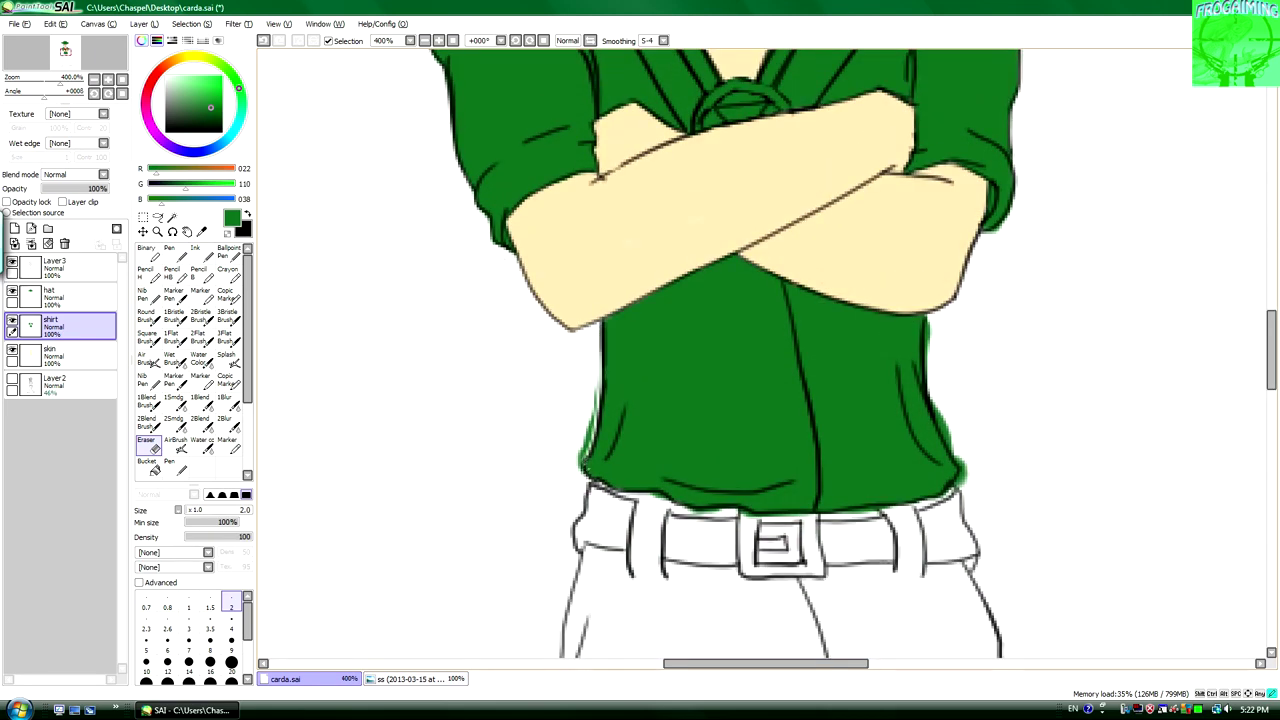
left_click_drag(586, 470, 592, 380)
key("]")
key("]")
key("]")
key("]")
key("]")
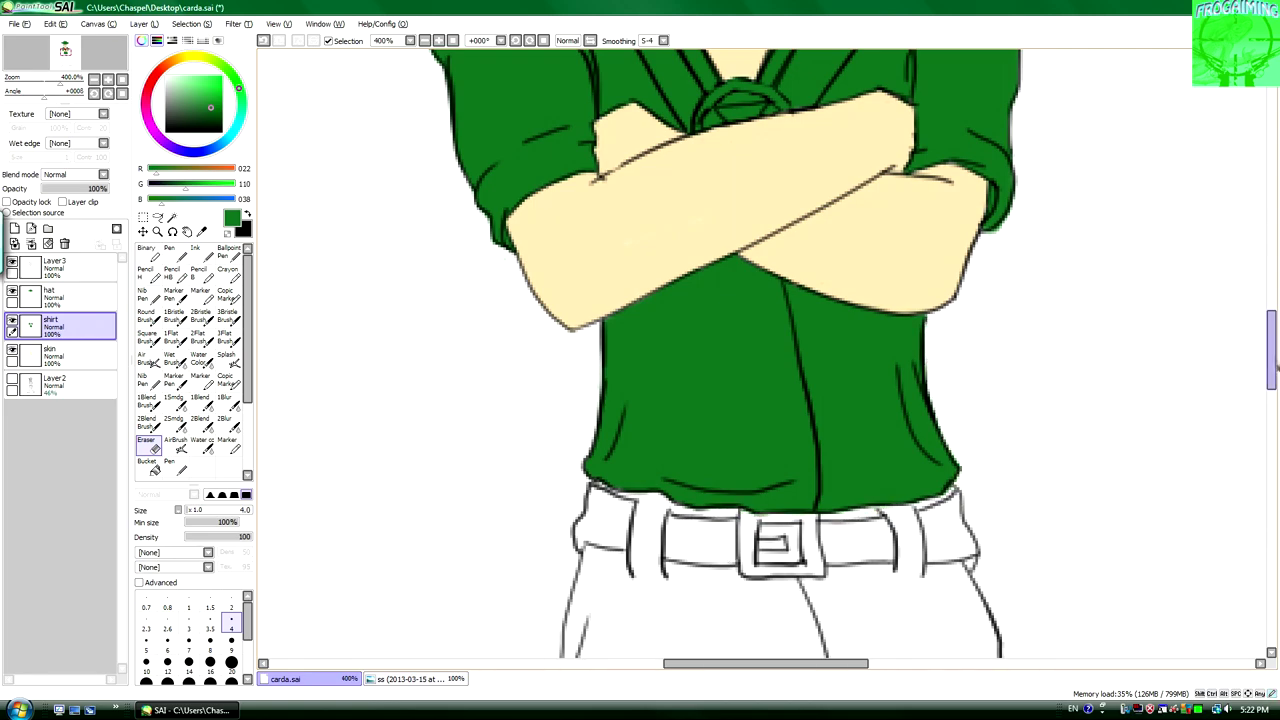
scroll(760, 350, "up", 5)
scroll(760, 350, "down", 5)
Eyedrop the hair colour from the ss reference, test a stroke on carda.sai, and undo it.
left_click(415, 679)
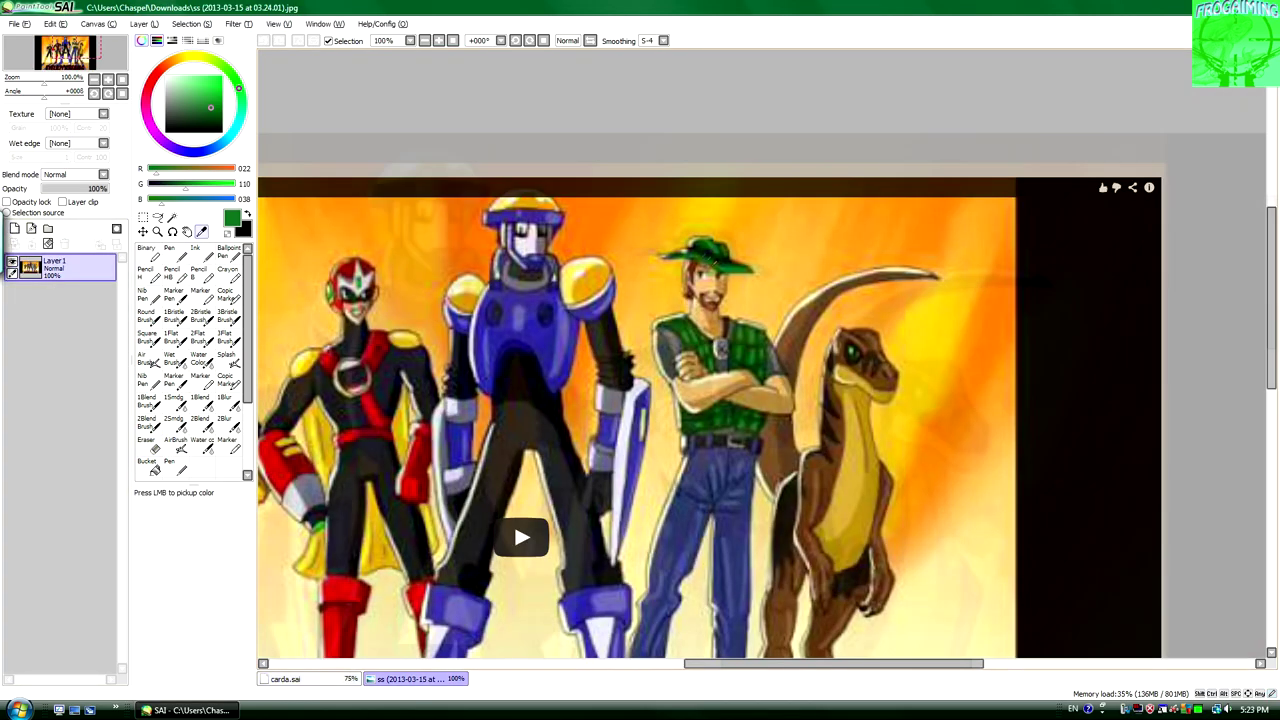
scroll(700, 300, "up", 5)
left_click(330, 330)
left_click(285, 679)
scroll(700, 350, "up", 4)
left_click_drag(560, 210, 650, 455)
key("ctrl+z")
key("ctrl+z")
key("ctrl+z")
key("ctrl+z")
Paint the left hair, right hair, moustache and beard dark red with a size 20 pen.
left_click(170, 252)
left_click_drag(612, 228, 640, 380)
left_click(231, 662)
left_click_drag(560, 205, 620, 400)
left_click_drag(580, 340, 600, 450)
mouse_move(690, 350)
left_mouse_down()
mouse_move(620, 410)
mouse_move(735, 420)
mouse_move(790, 350)
left_mouse_up()
left_click_drag(850, 240, 855, 285)
mouse_move(800, 365)
left_mouse_down()
mouse_move(810, 405)
mouse_move(885, 445)
mouse_move(820, 440)
left_mouse_up()
On the hair layer, erase stray colour along the hair's left edge with a size 2 eraser.
scroll(755, 155, "up", 1)
left_click(50, 355)
key("e")
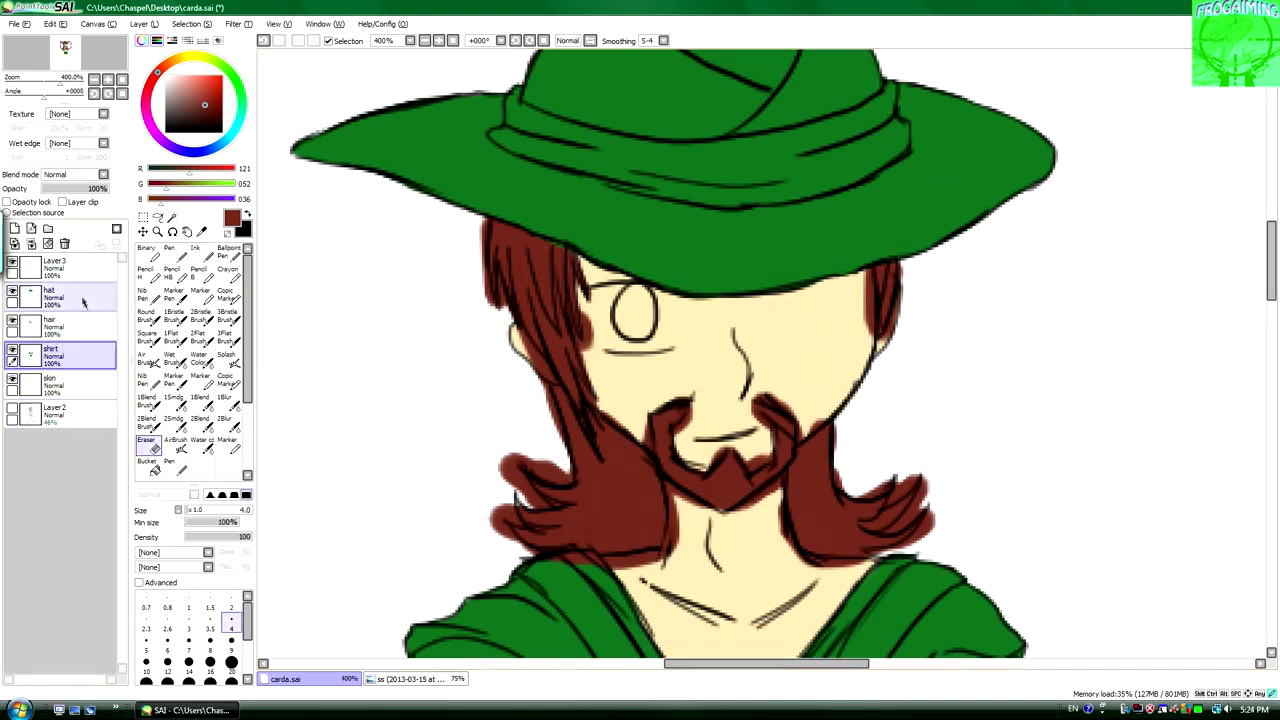
left_click(83, 300)
left_click(50, 326)
left_click(231, 607)
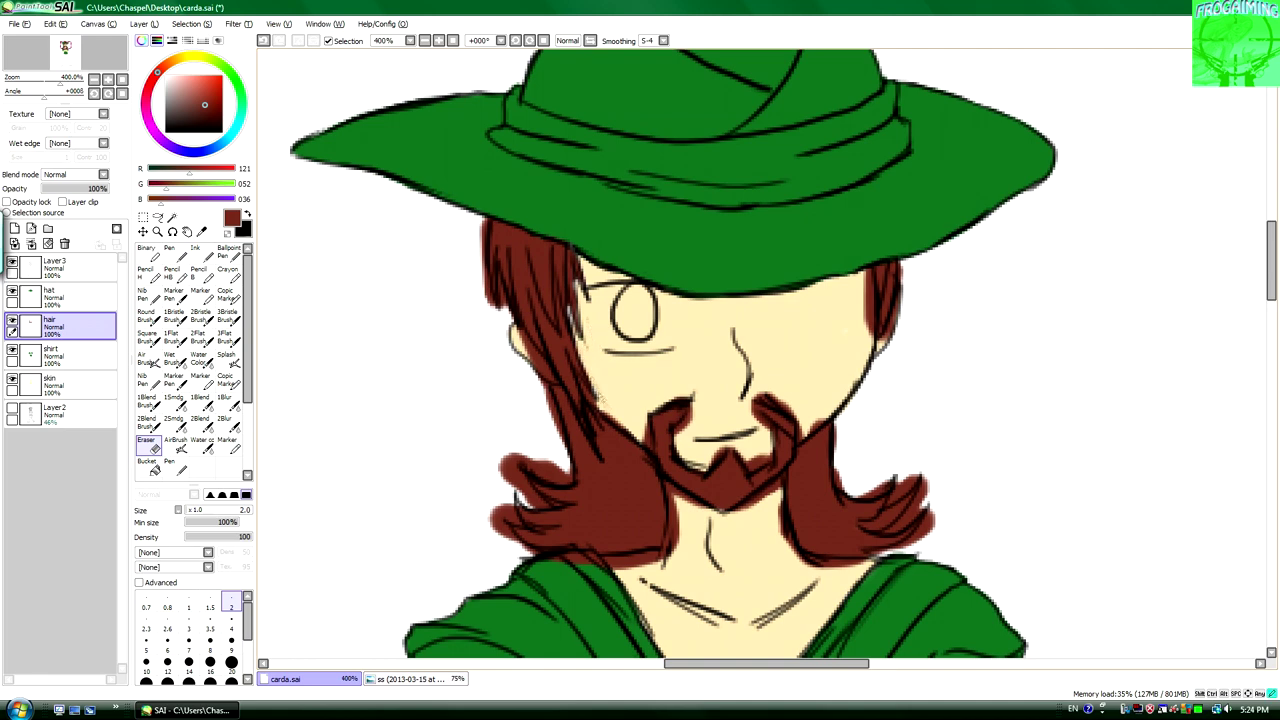
left_click_drag(505, 272, 500, 312)
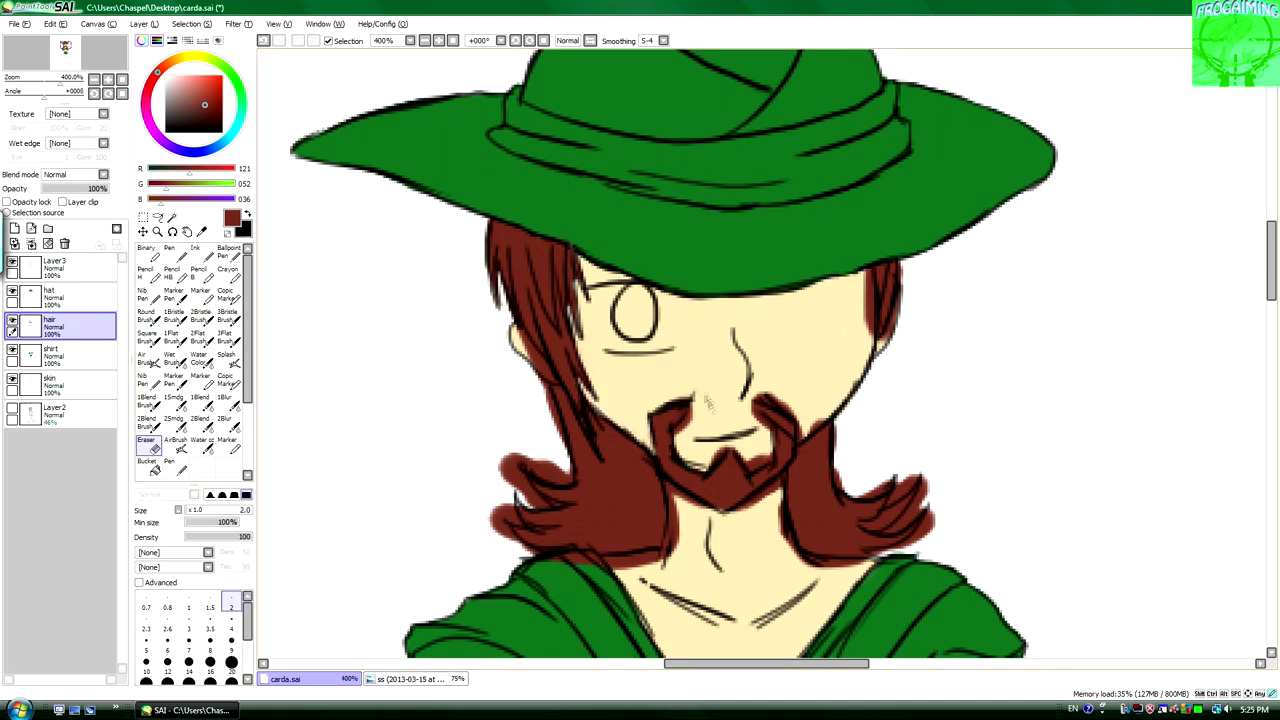
key("n")
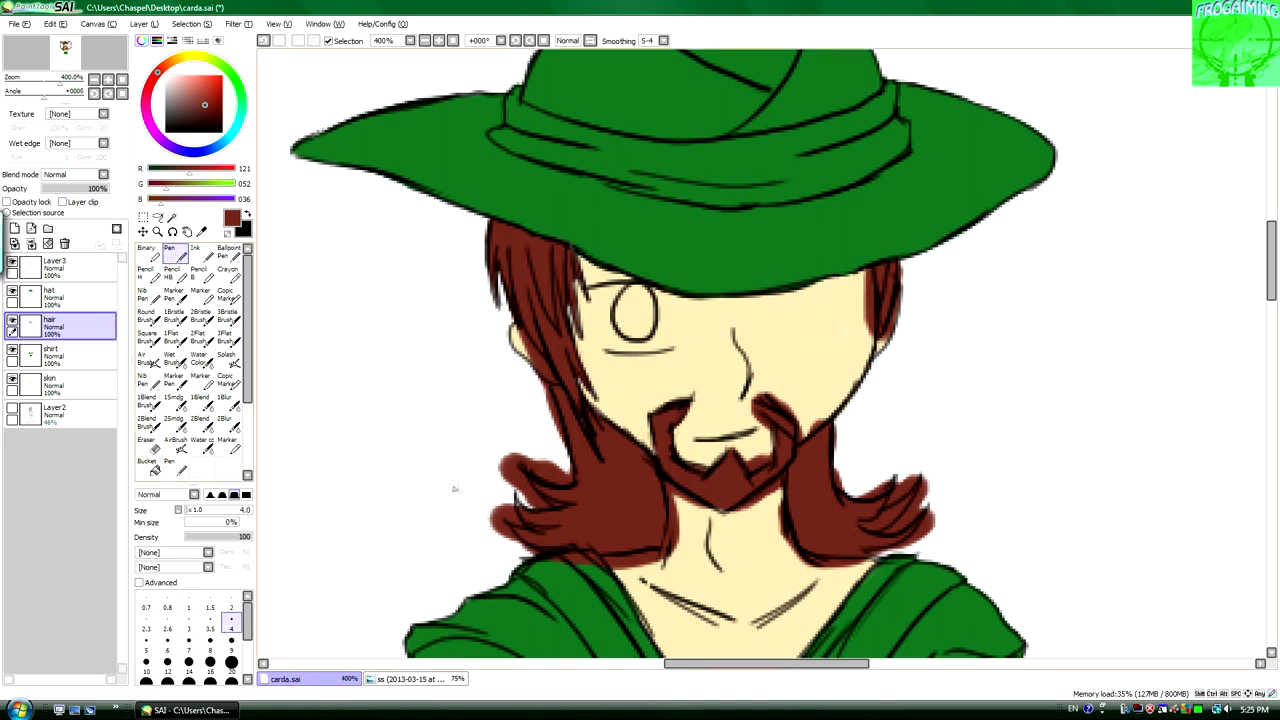
key("e")
left_click(60, 325)
key("n")
key("e")
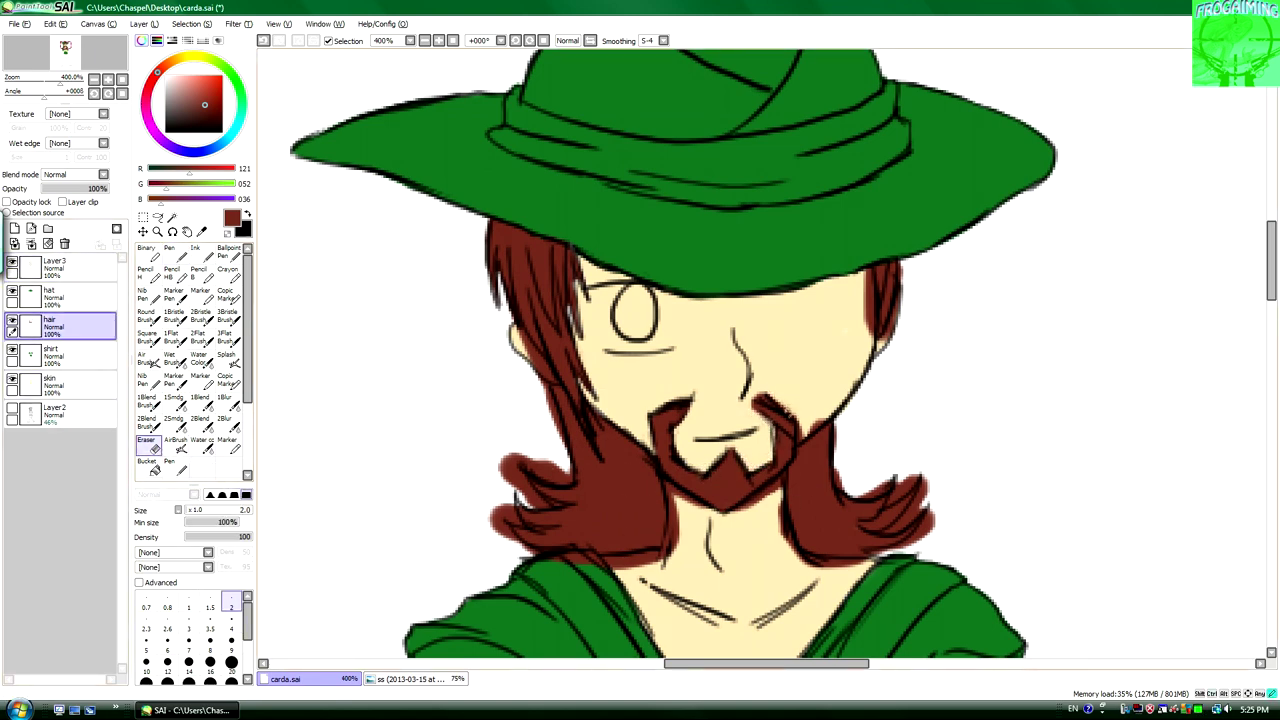
key("n")
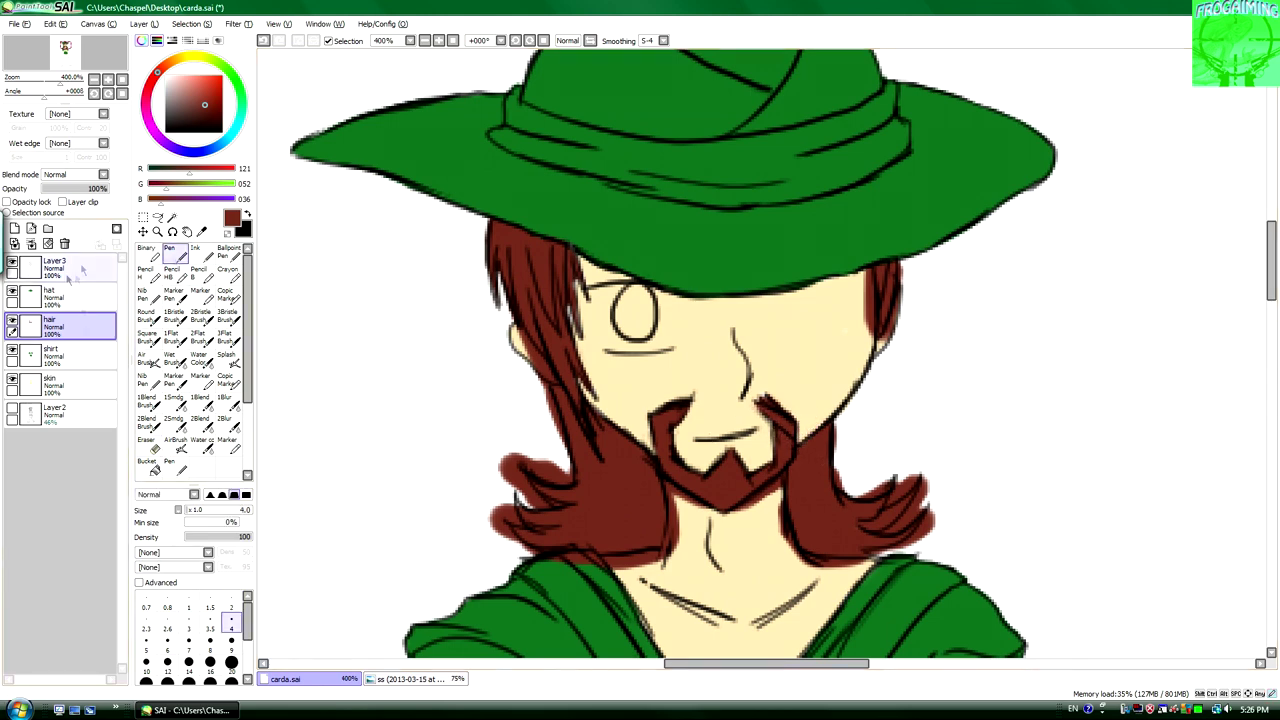
Eyedrop skin tone and hair brown, then touch up the hair edges against the face.
left_click(60, 385)
left_click(741, 455, "alt")
left_click(60, 325)
key("e")
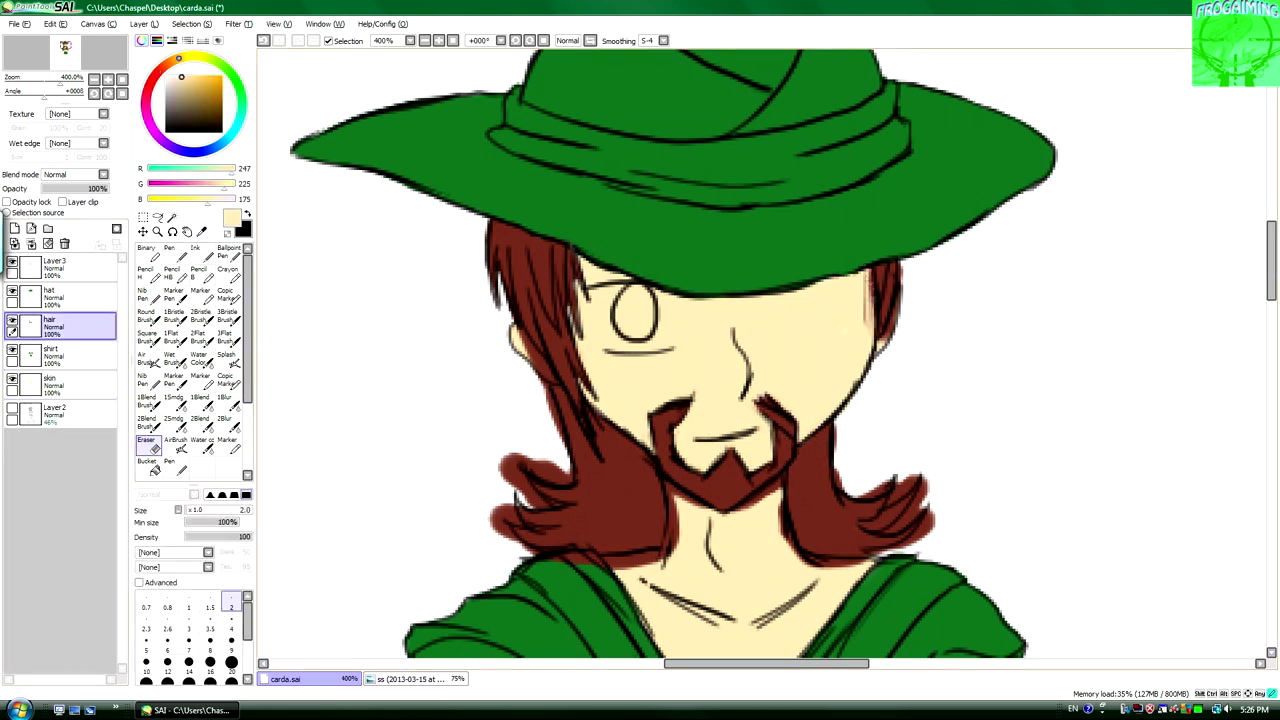
scroll(674, 354, "down", 2)
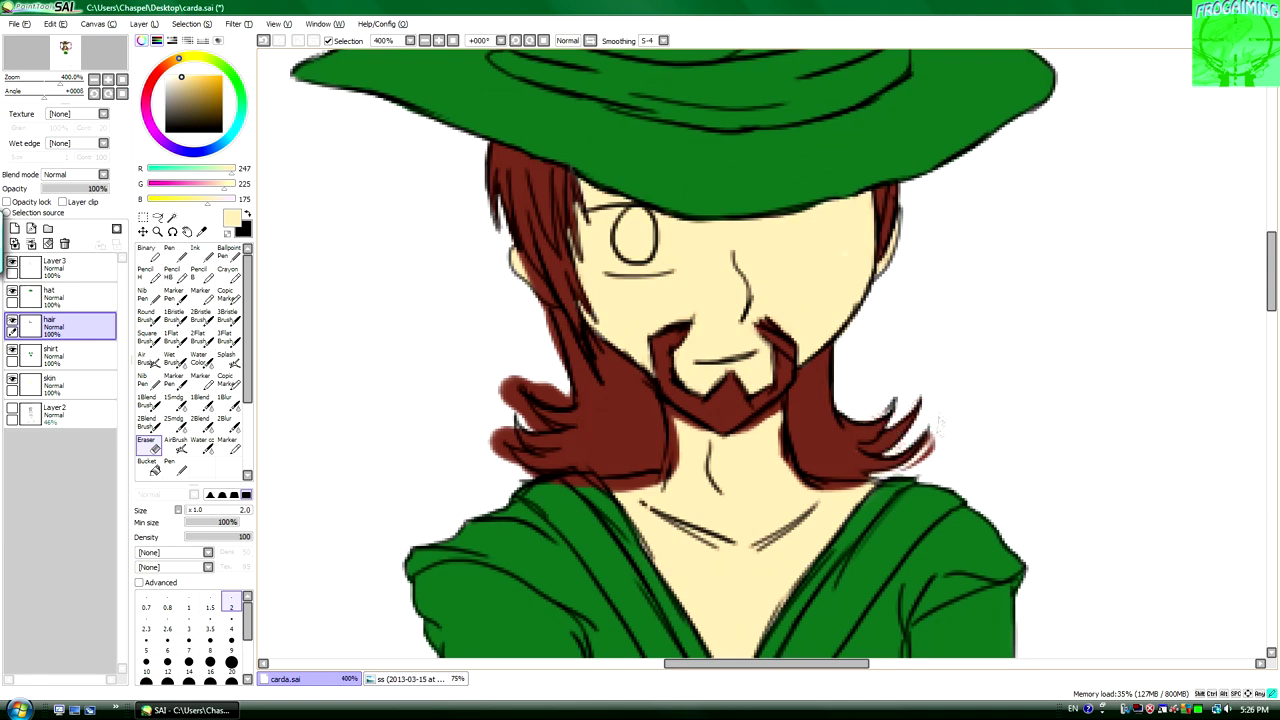
key("n")
left_click(915, 438, "alt")
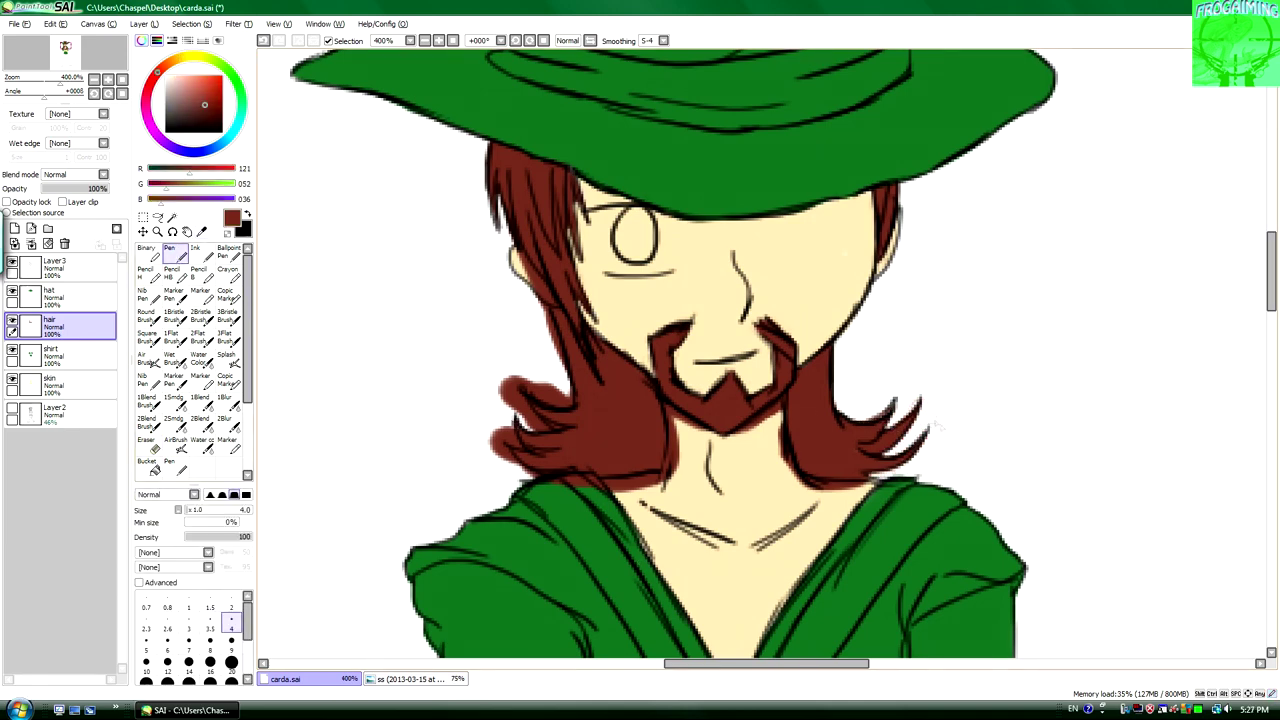
key("e")
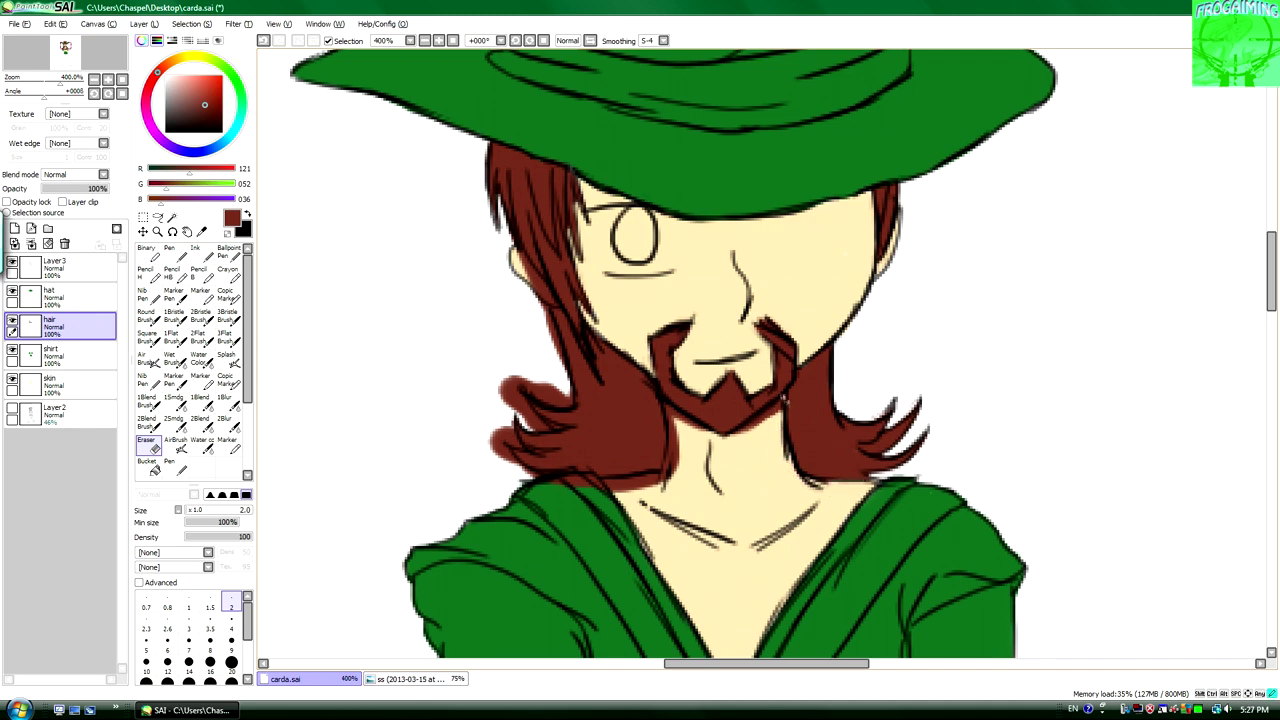
scroll(760, 354, "left", 2)
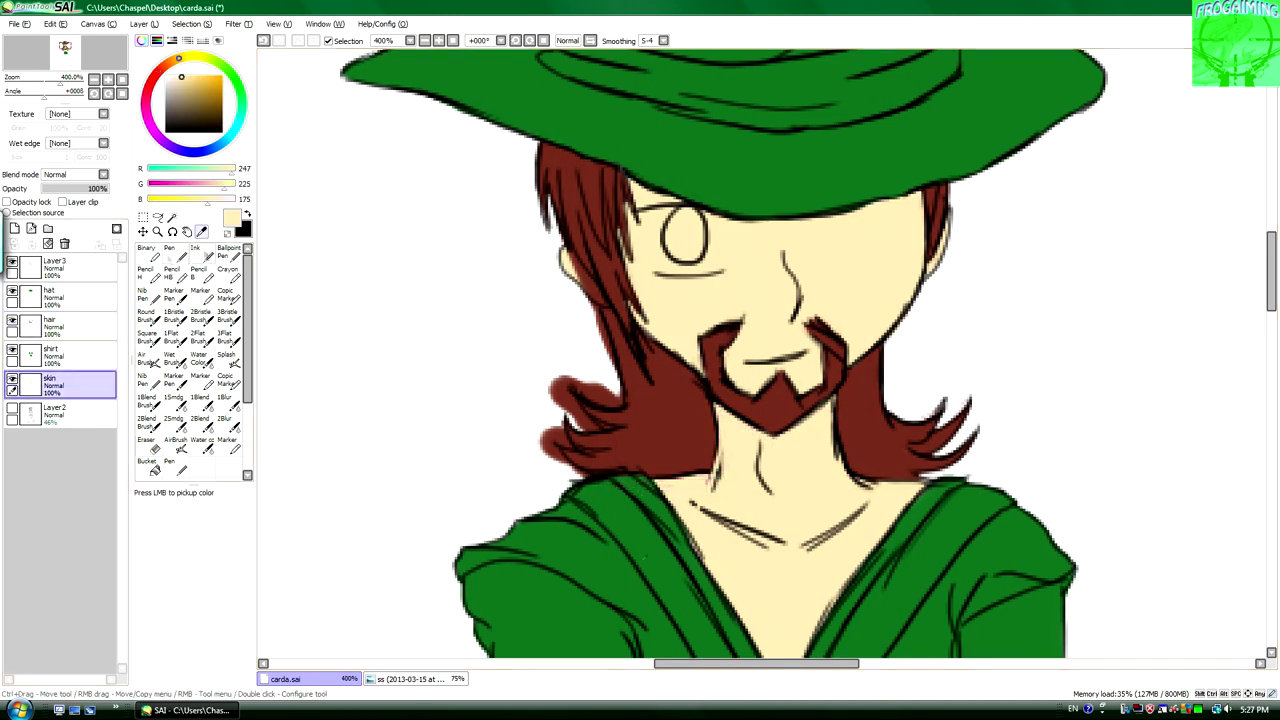
key("e")
left_click(55, 266)
left_click(55, 325)
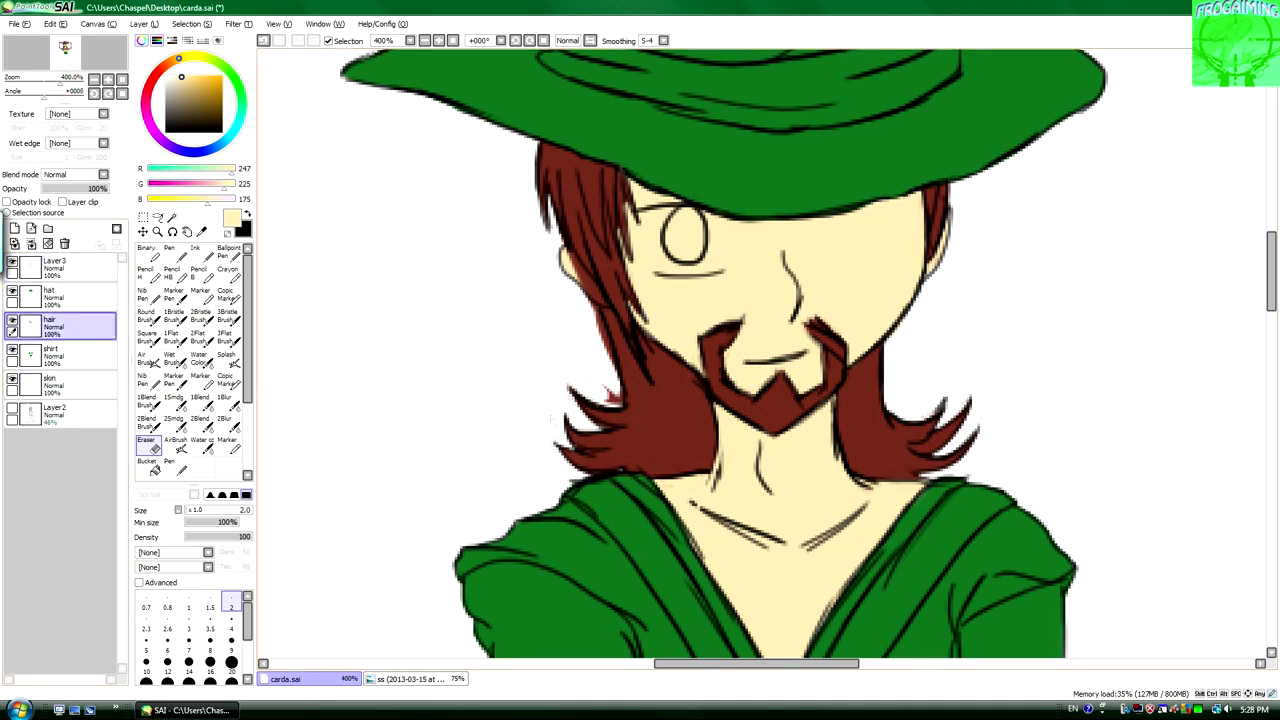
left_click_drag(1268, 268, 1268, 250)
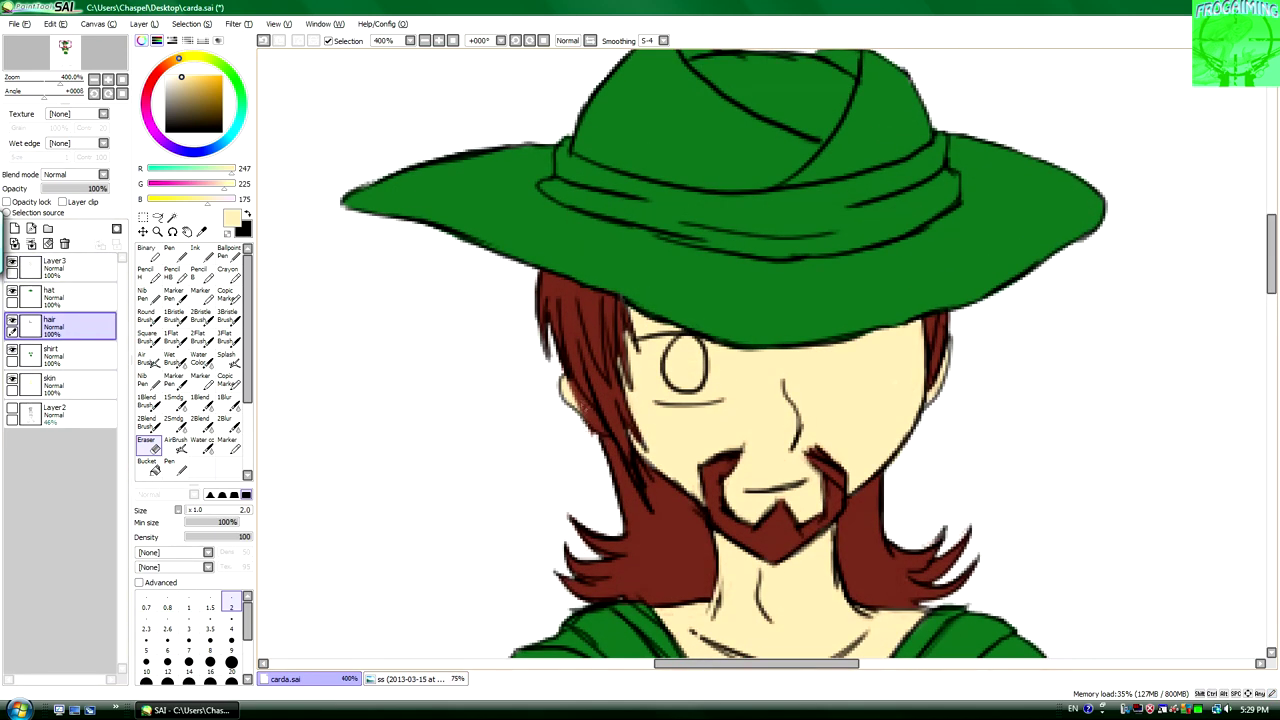
Add a new layer above skin and name it 'pants'.
left_click(55, 265)
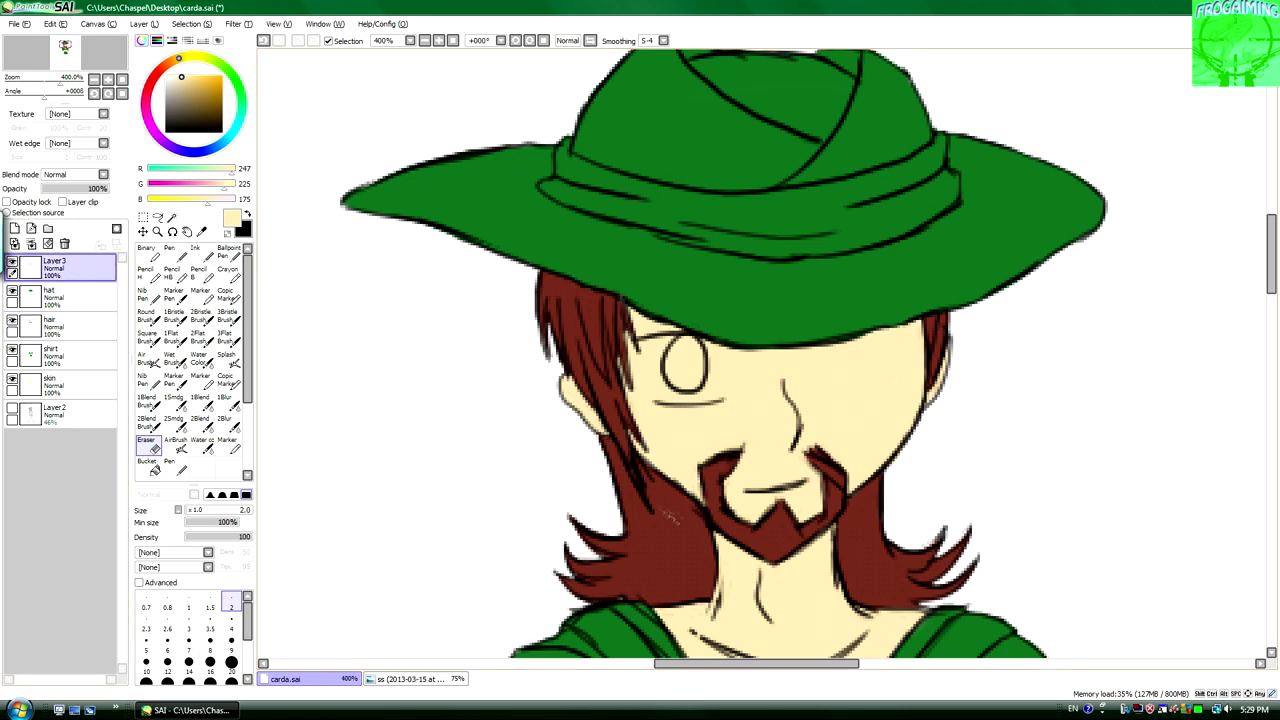
key("ctrl+0")
left_click(55, 386)
left_click(14, 228)
double_click(80, 388)
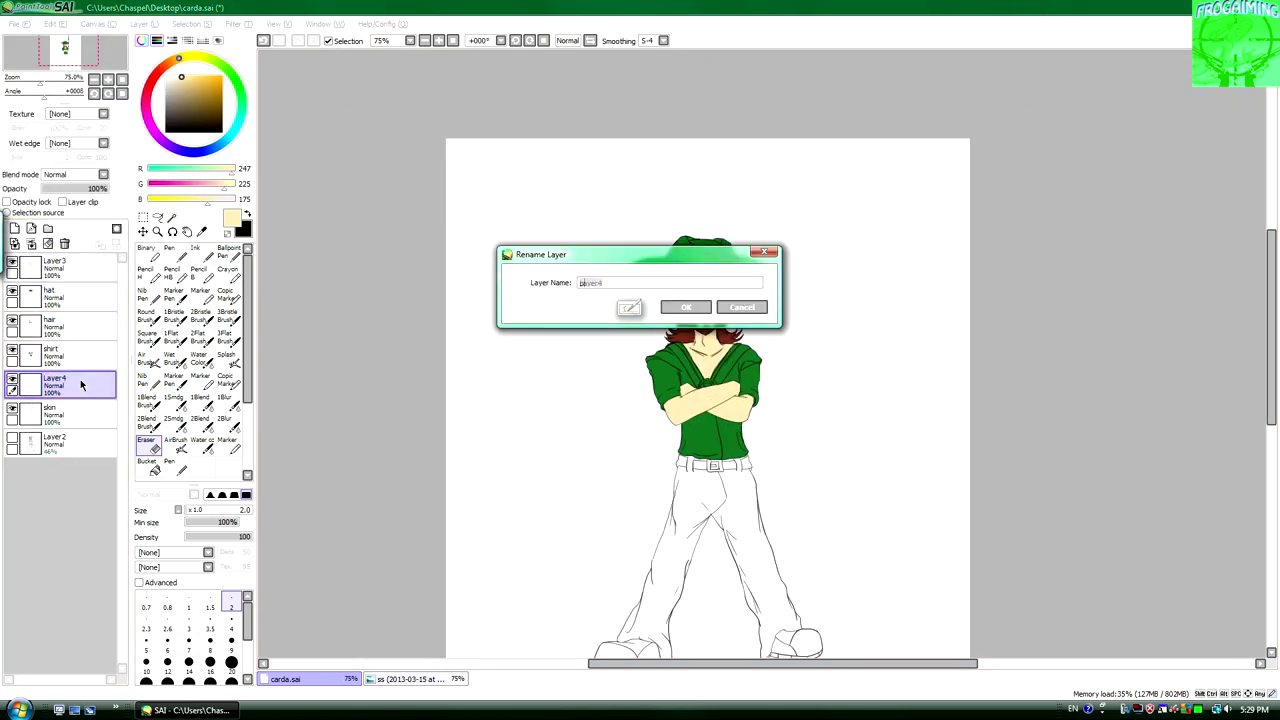
type("pants")
key("Return")
left_click(14, 228)
Add two more layers, naming them 'belt' and 'shi' for the shoes.
double_click(80, 390)
type("belt")
key("Return")
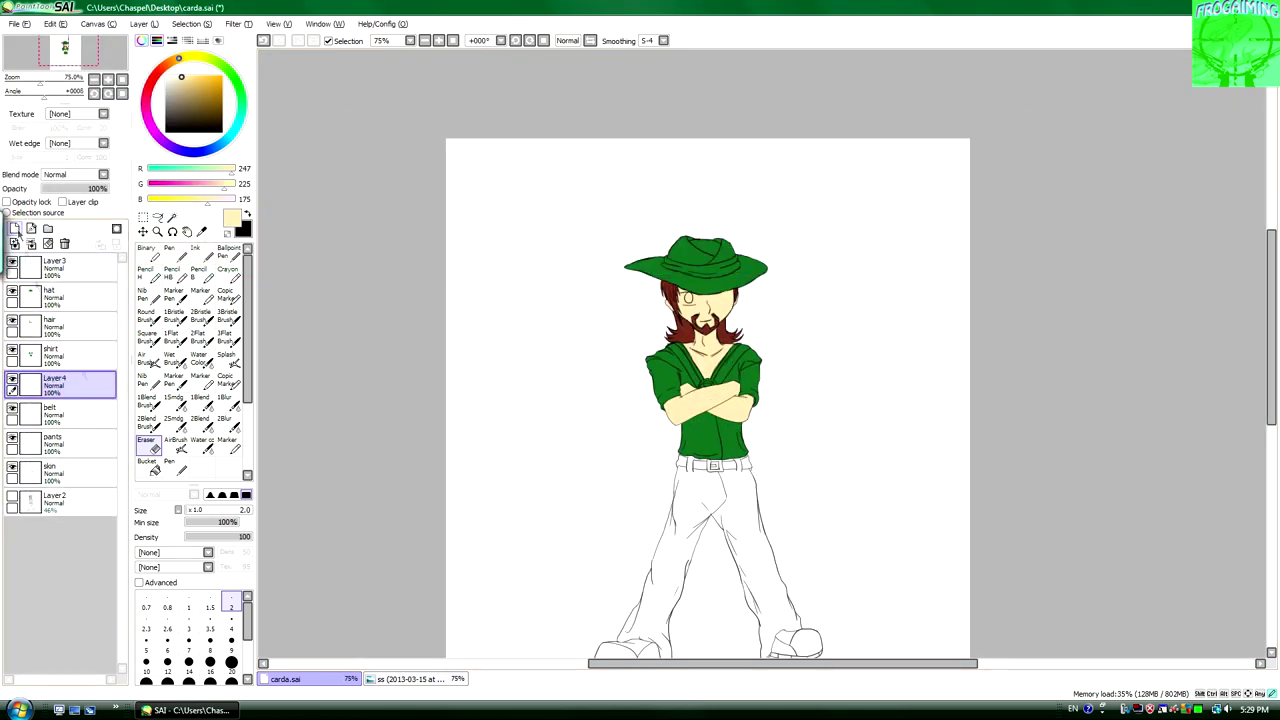
left_click(75, 444)
left_click(14, 228)
double_click(72, 450)
type("shi")
key("Return")
Eyedrop jeans blue from the reference, magic-wand the pants on Layer3, and bucket-fill them on the pants layer.
left_click(410, 679)
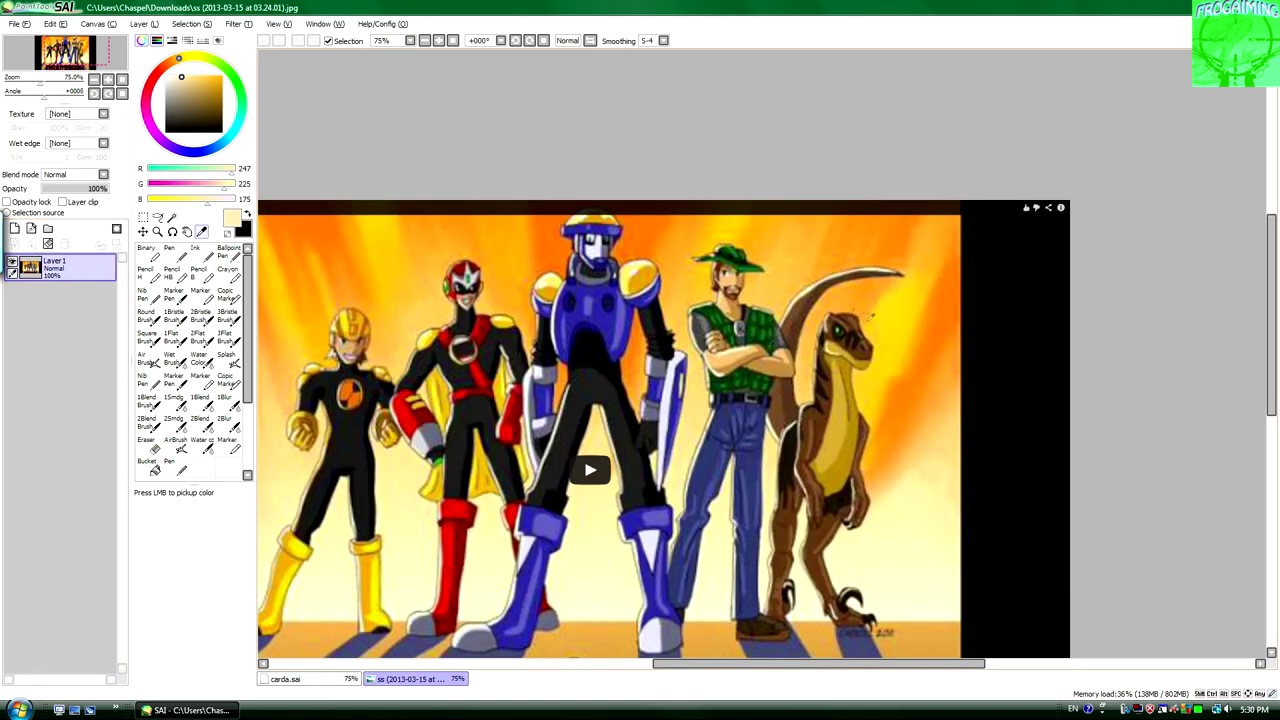
left_click(692, 357, "alt")
scroll(692, 357, "up", 4)
left_click(285, 679)
scroll(680, 350, "up", 2)
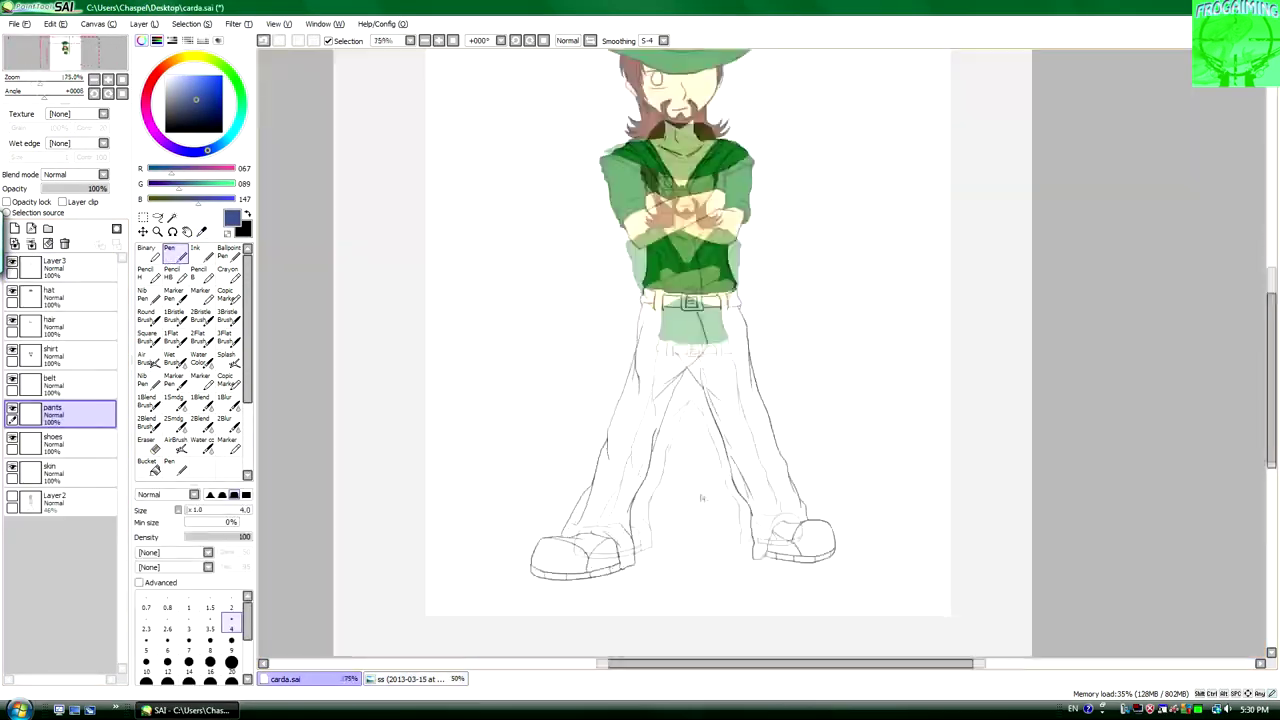
left_click(55, 265)
left_click(157, 217)
left_click(700, 420)
left_click(52, 412)
left_click(152, 466)
Paint blue along the right leg's inner edge and into the left leg's crease.
left_click(690, 400)
left_click(176, 466)
scroll(688, 210, "up", 4)
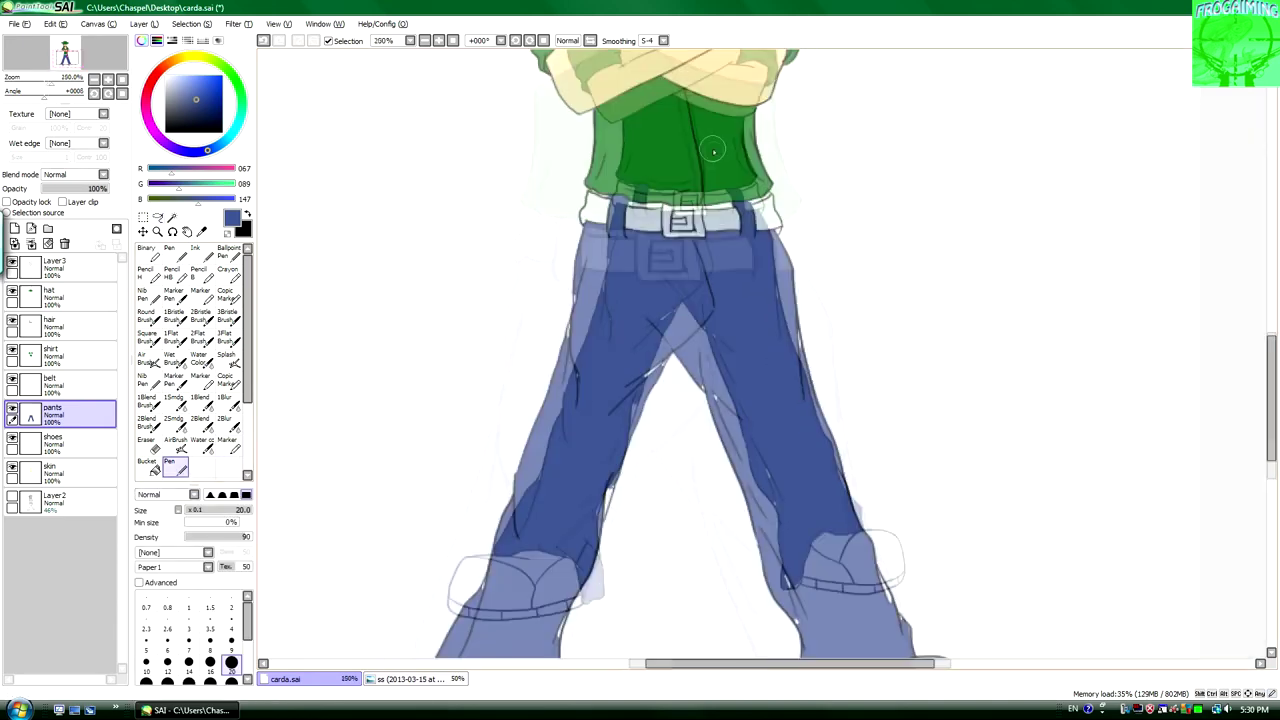
scroll(386, 508, "down", 3)
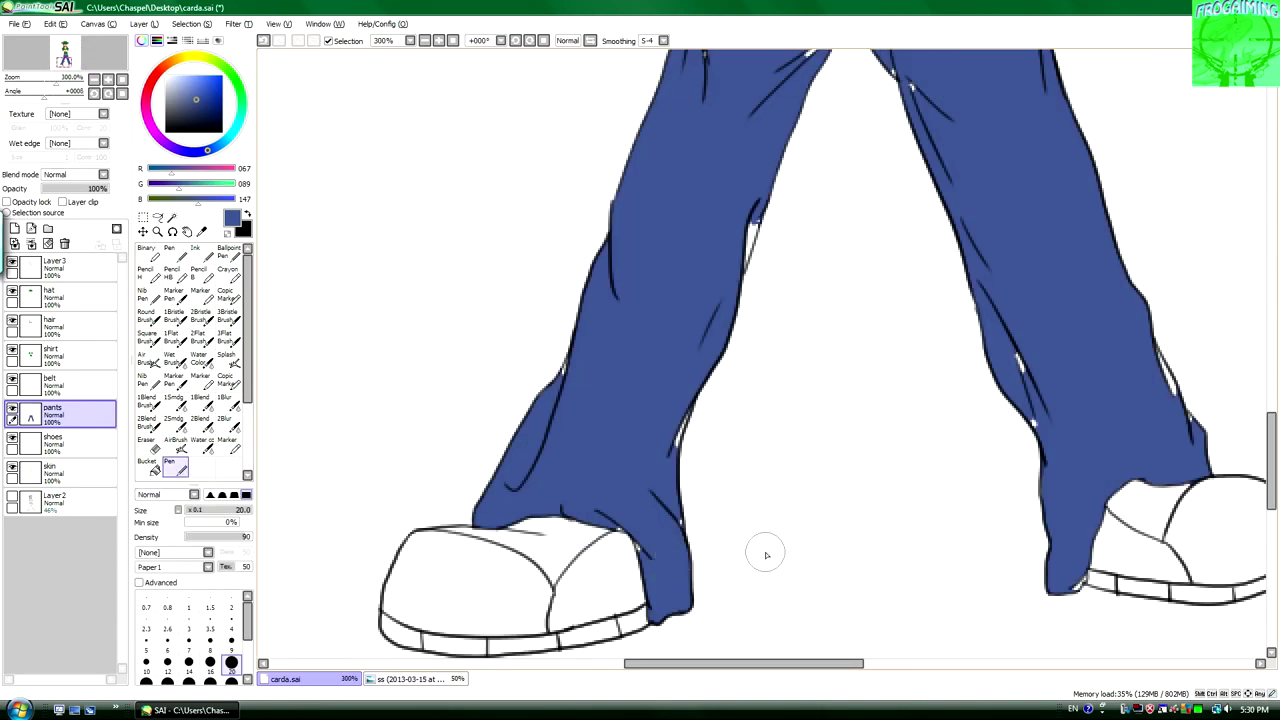
left_click_drag(688, 545, 680, 410)
left_click_drag(765, 200, 745, 280)
left_click(169, 252)
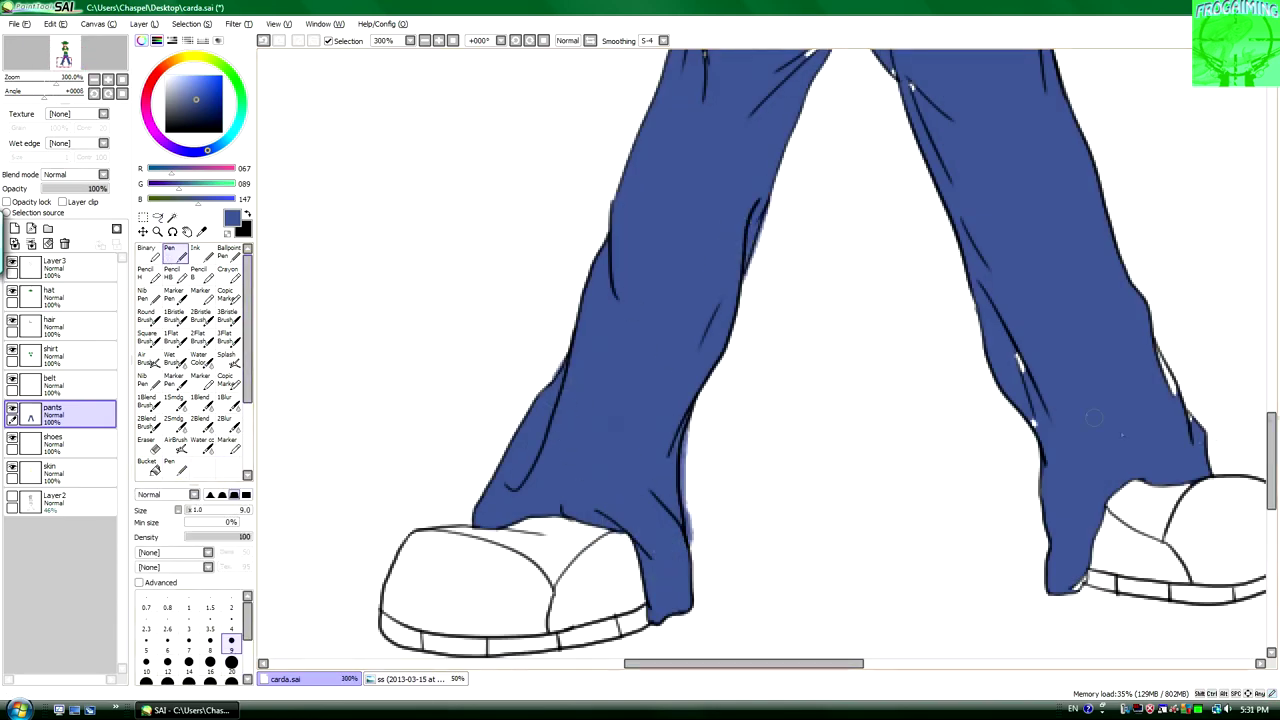
scroll(1093, 418, "up", 5)
scroll(1037, 328, "down", 5)
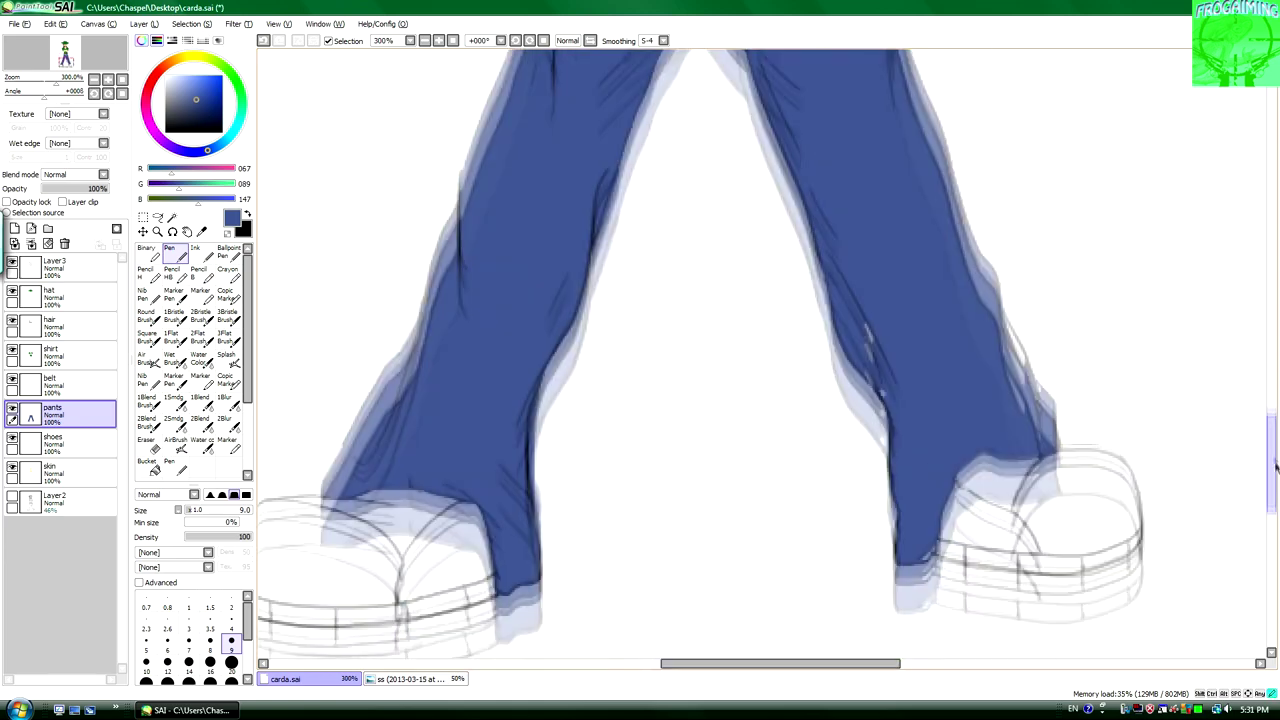
scroll(641, 565, "up", 5)
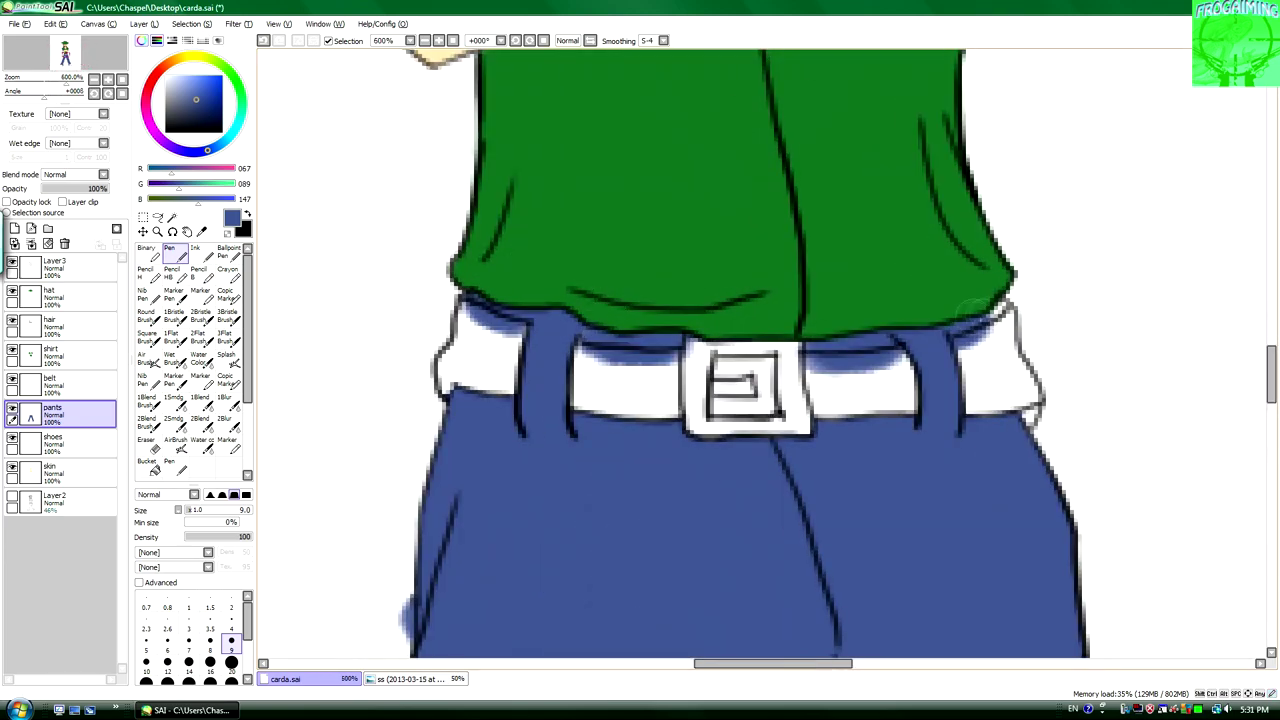
Erase the blue spill over the white belt with a smaller eraser.
key("e")
key("ctrl+minus")
key("ctrl+minus")
key("ctrl+minus")
key("ctrl+minus")
key("ctrl+minus")
key("ctrl+plus")
key("ctrl+plus")
key("ctrl+plus")
key("ctrl+plus")
key("ctrl+plus")
key("ctrl+plus")
key("ctrl+plus")
key("bracketleft")
key("bracketleft")
key("bracketleft")
key("bracketleft")
key("bracketleft")
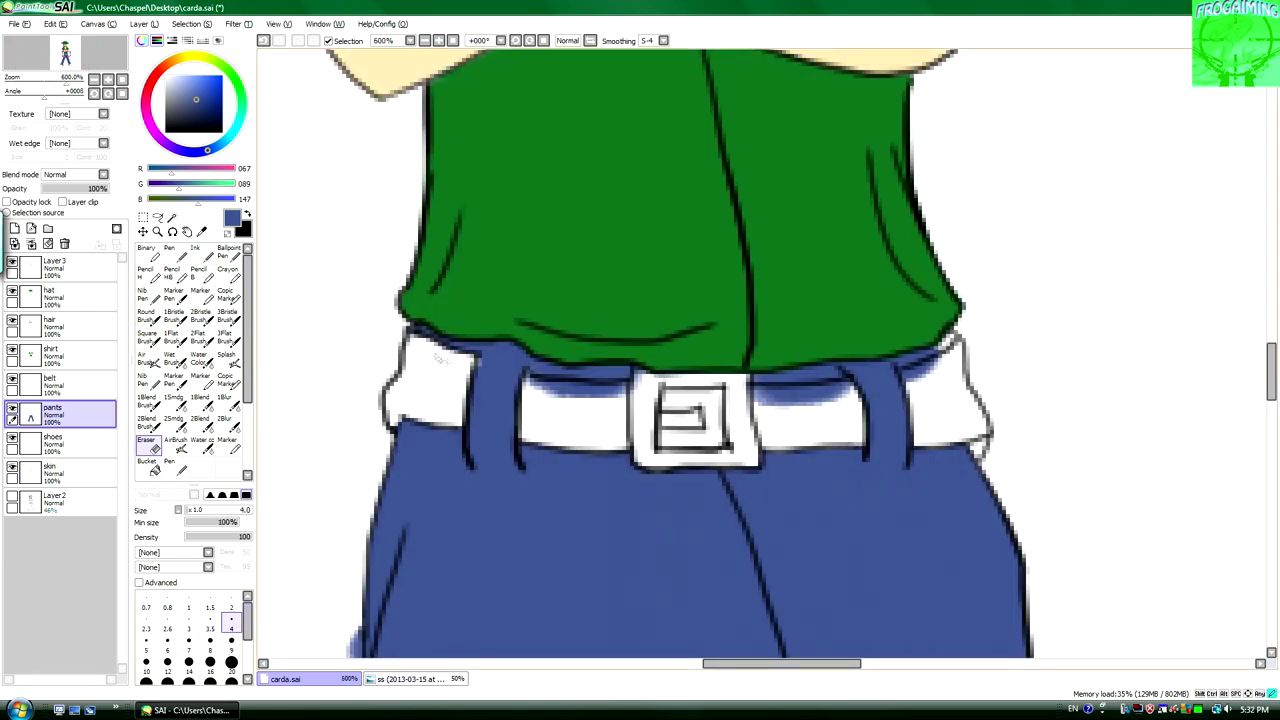
left_click_drag(745, 392, 845, 395)
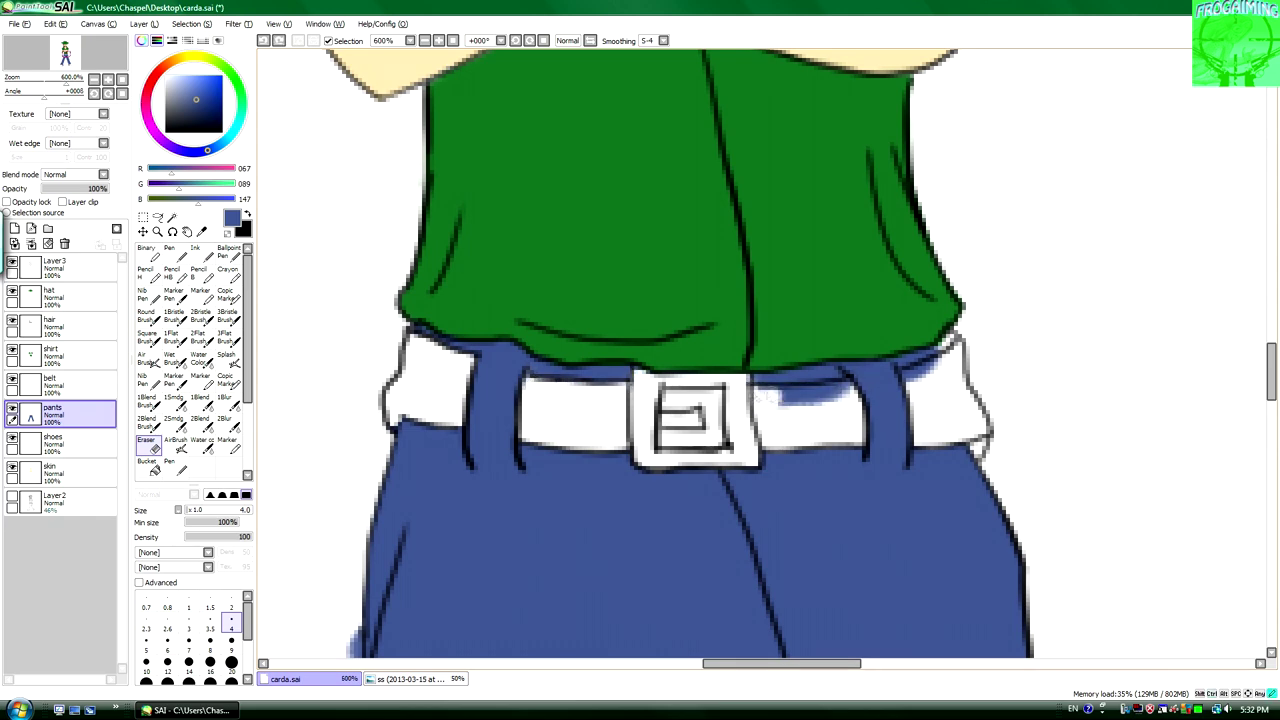
left_click_drag(755, 390, 855, 398)
left_click_drag(900, 385, 940, 360)
Erase along the lower pant leg, then check the whole figure back on the pants layer.
key("ctrl+plus")
scroll(628, 395, "down", 3)
key("ctrl+minus")
key("ctrl+minus")
key("ctrl+minus")
key("ctrl+minus")
key("ctrl+plus")
key("ctrl+plus")
key("ctrl+plus")
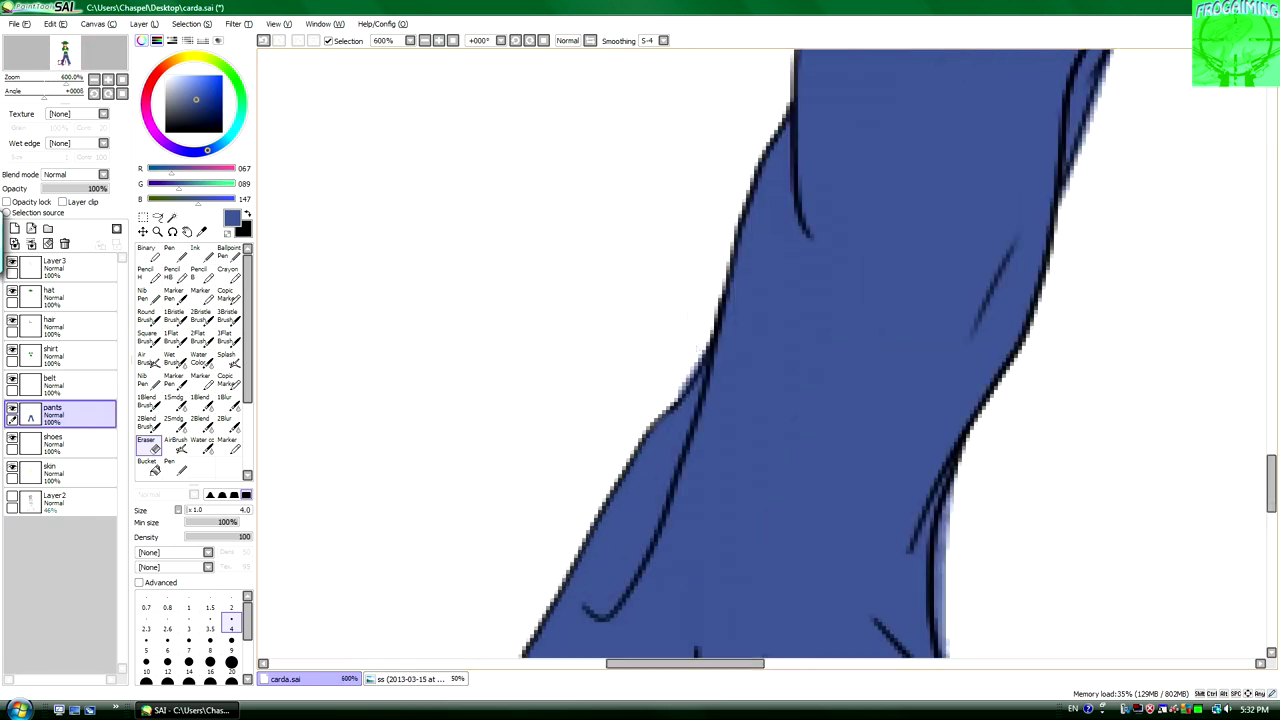
scroll(638, 591, "down", 5)
left_click_drag(795, 195, 805, 466)
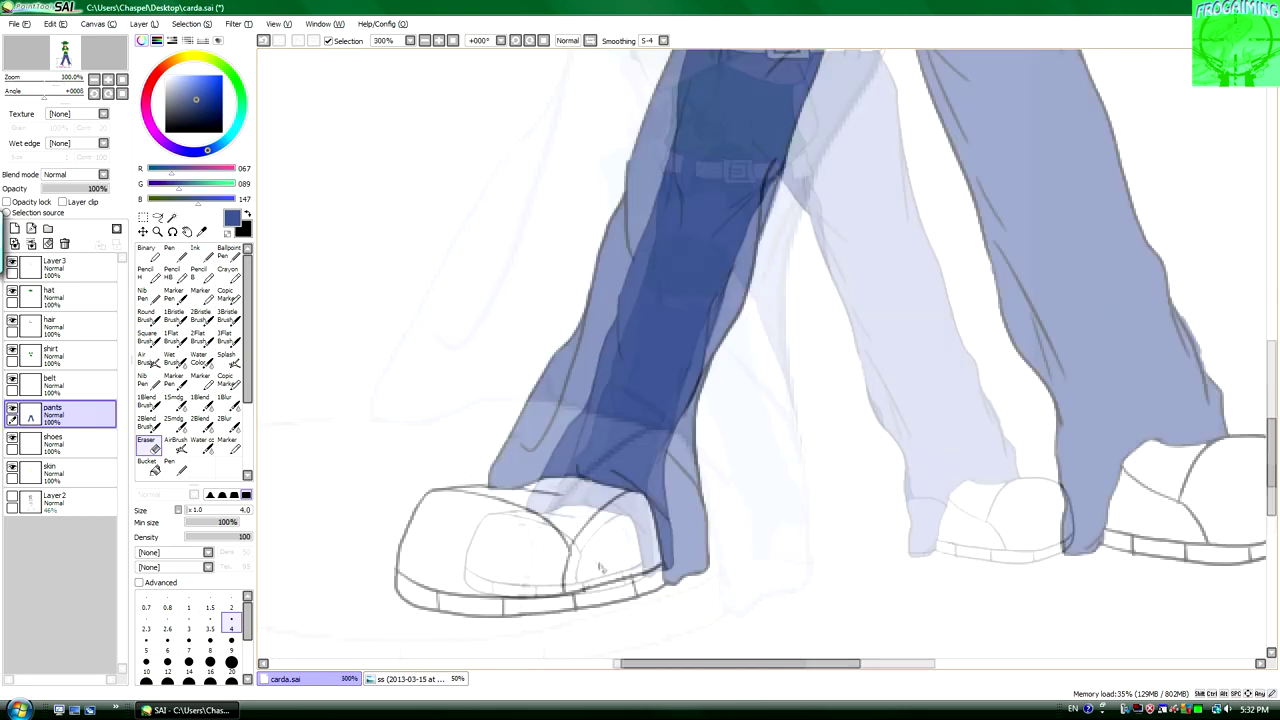
key("ctrl+minus")
key("ctrl+minus")
key("ctrl+minus")
key("ctrl+plus")
key("ctrl+plus")
key("ctrl+minus")
key("ctrl+minus")
key("ctrl+plus")
key("ctrl+plus")
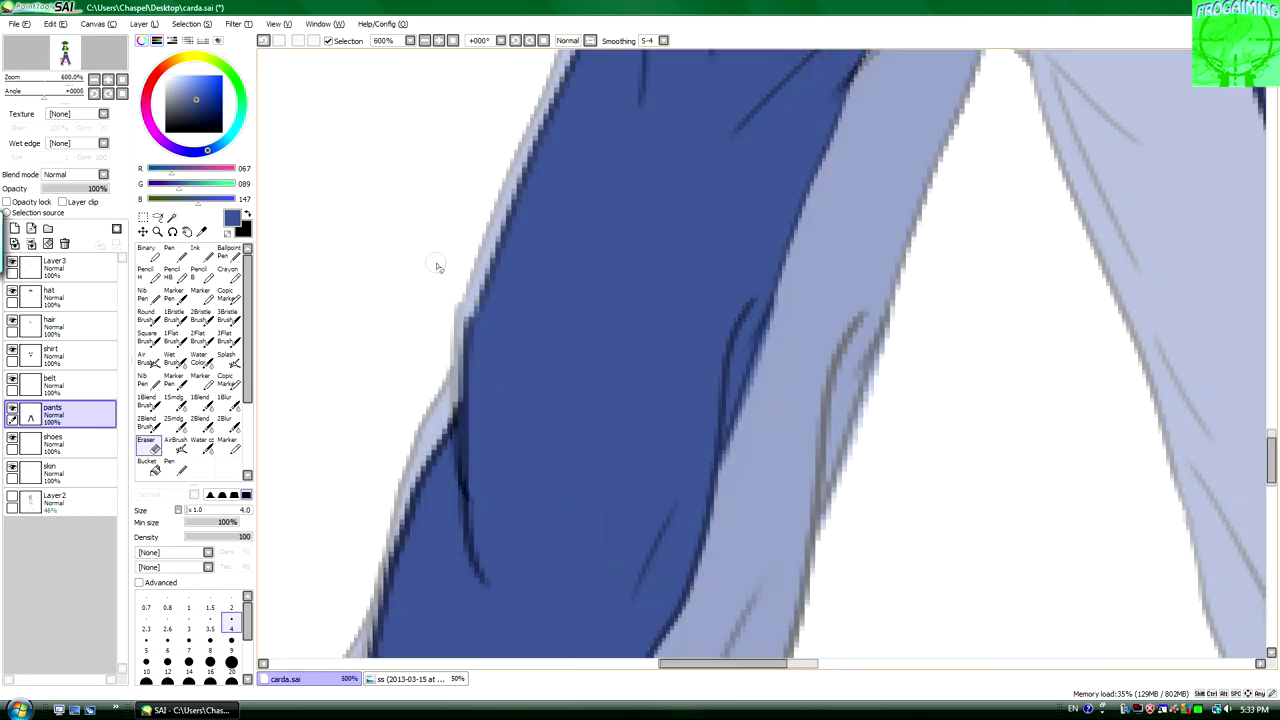
left_click(55, 265)
key("ctrl+plus")
key("ctrl+minus")
key("ctrl+minus")
left_click(55, 410)
key("ctrl+minus")
key("ctrl+minus")
key("ctrl+minus")
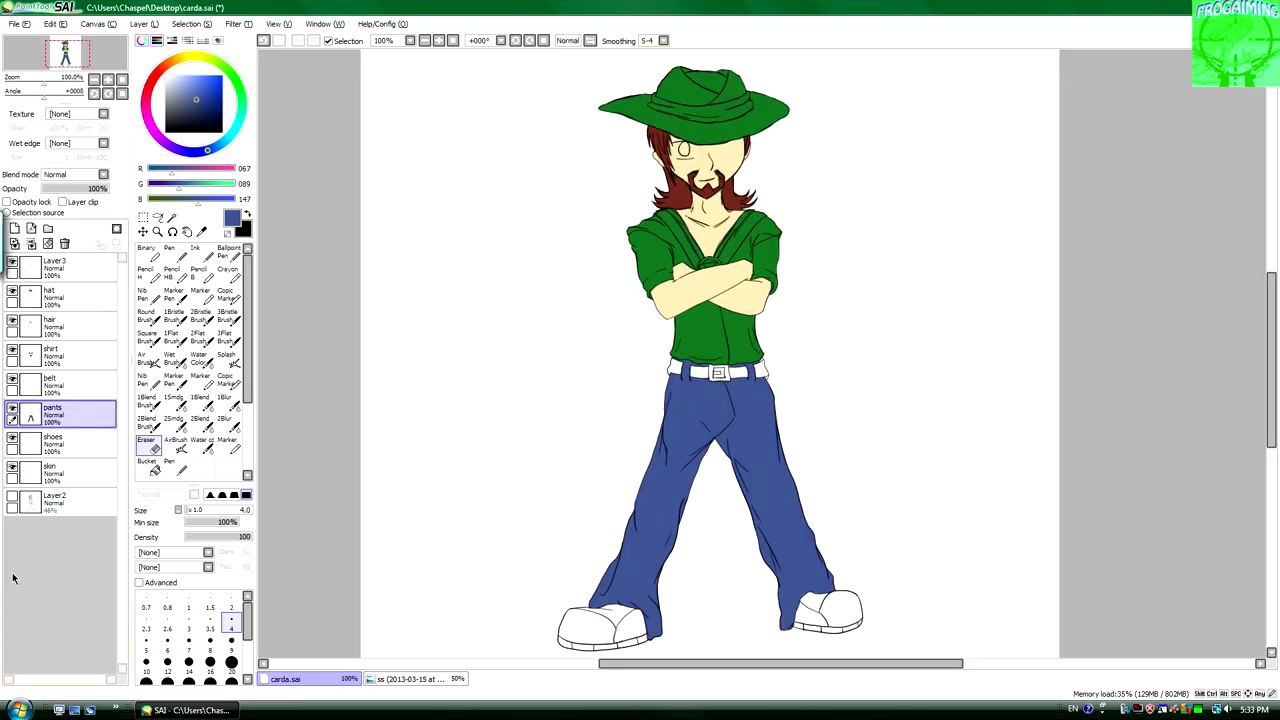
left_click(420, 680)
Paint the cowboy's white belt black with a size-20 brush and tidy its edges.
key("ctrl+plus")
key("ctrl+plus")
left_click(285, 679)
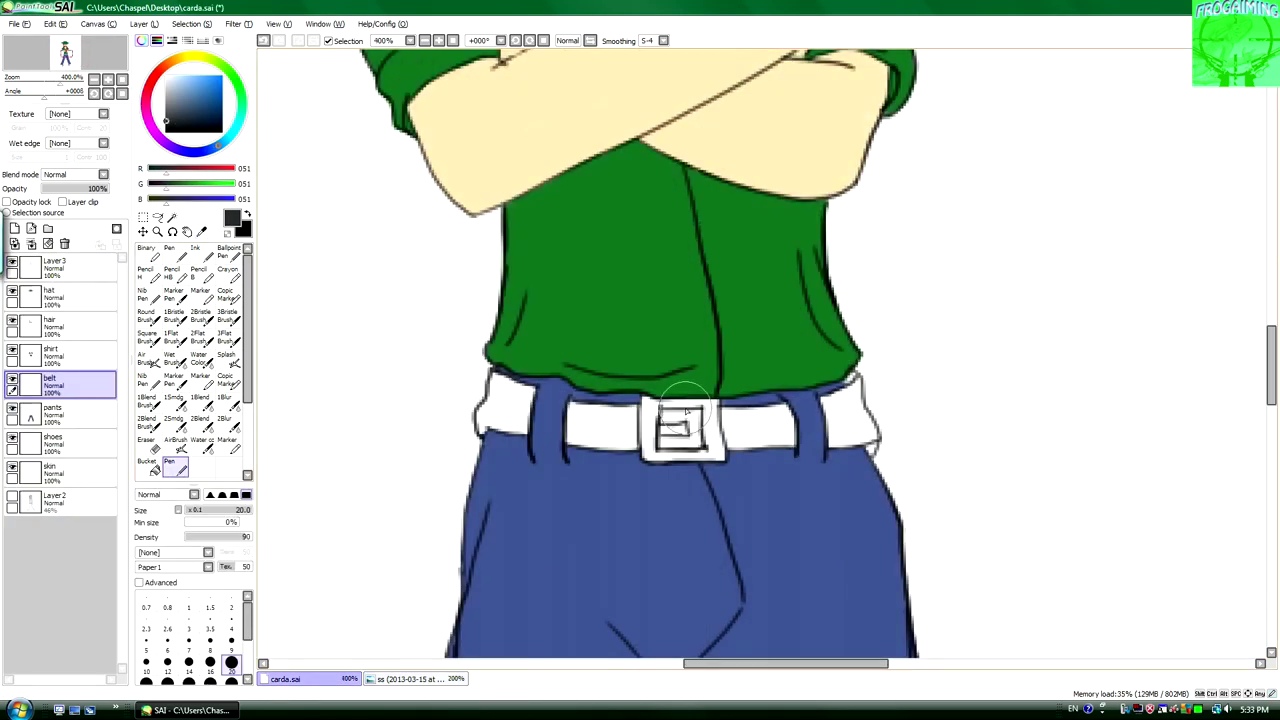
left_click(231, 662)
mouse_move(478, 415)
left_mouse_down()
mouse_move(525, 405)
mouse_move(618, 437)
mouse_move(648, 412)
mouse_move(718, 452)
mouse_move(675, 432)
mouse_move(768, 417)
mouse_move(825, 442)
mouse_move(843, 402)
mouse_move(870, 450)
left_mouse_up()
key("e")
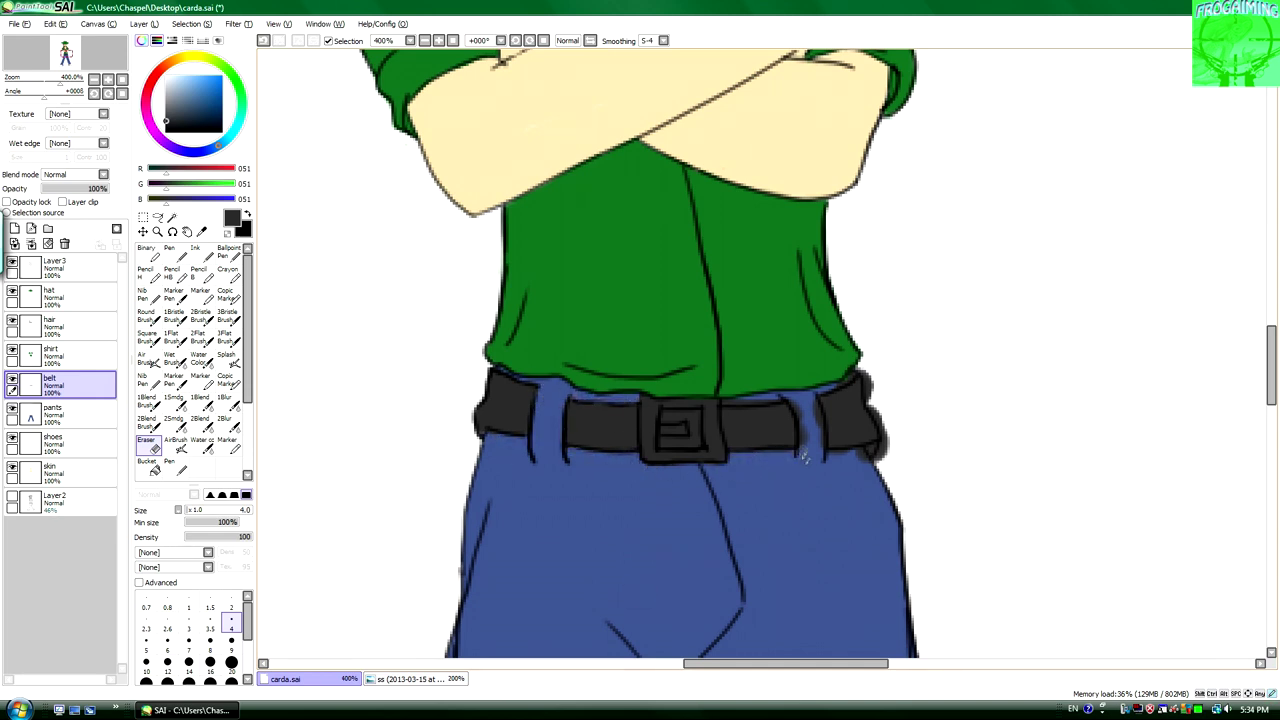
key("n")
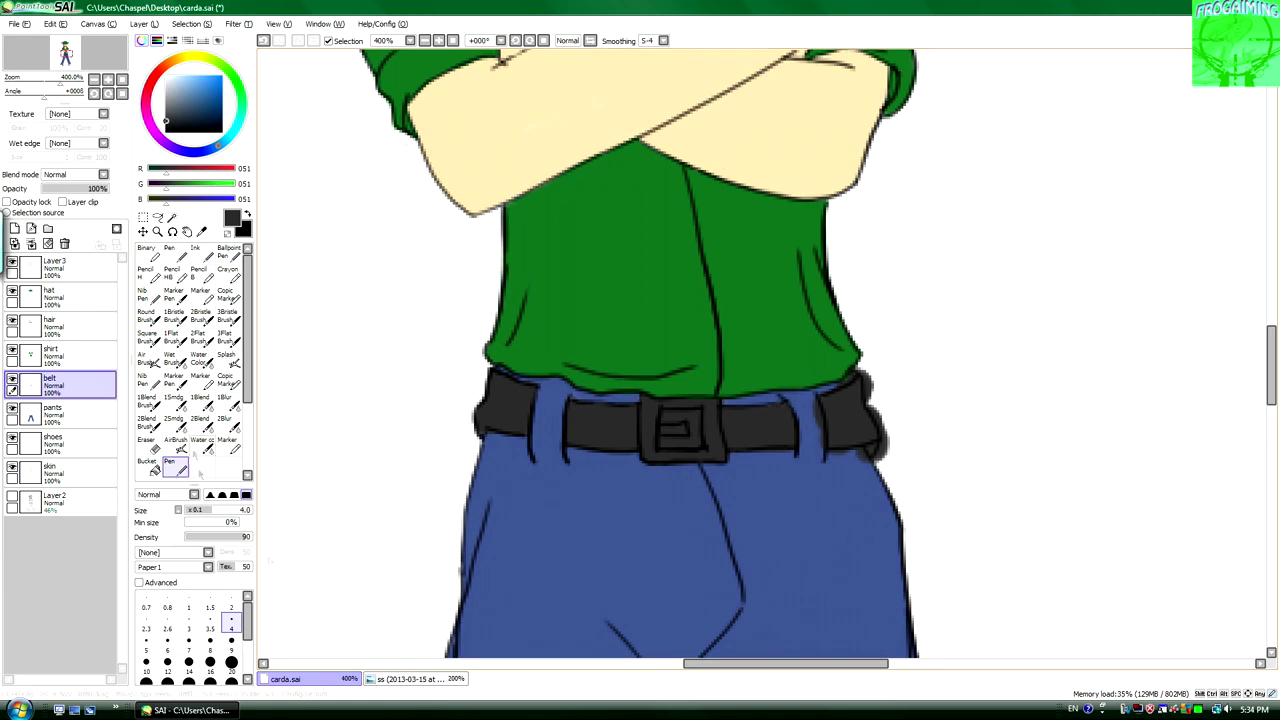
key("e")
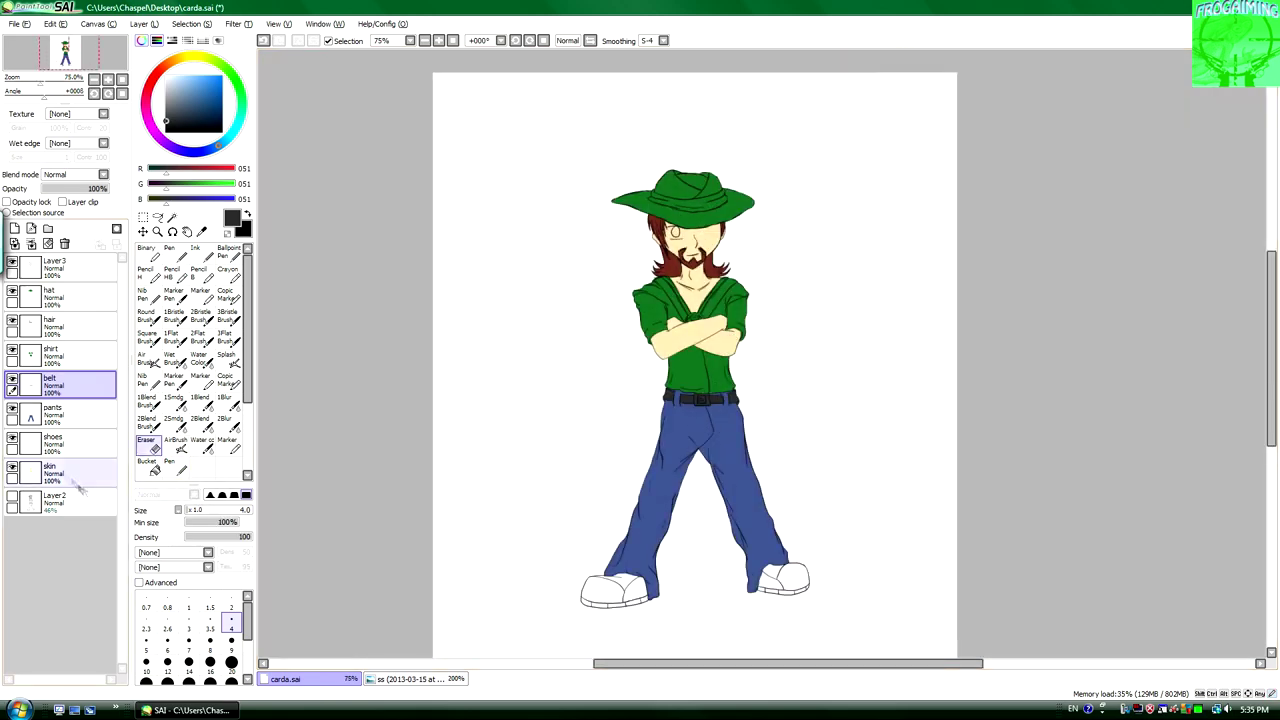
Sample the shoe brown from the reference and paint both shoes solid brown.
left_click(400, 679)
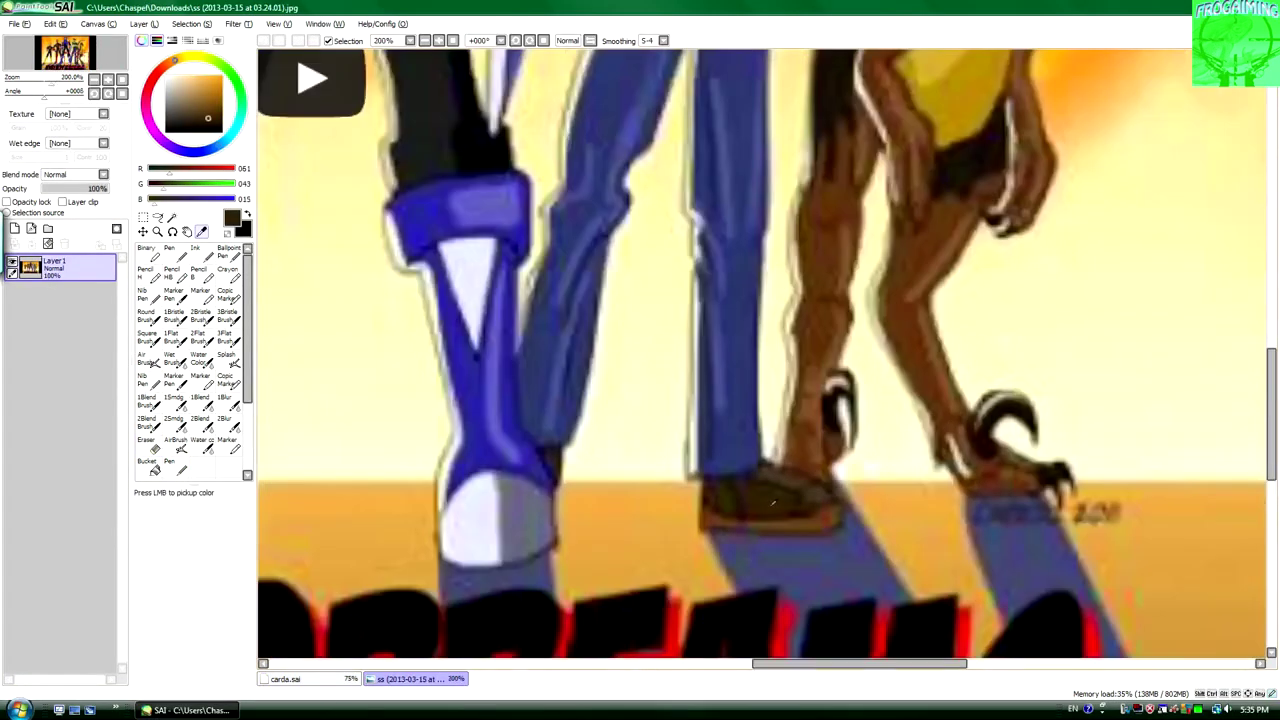
left_click(285, 679)
left_click(50, 443)
left_click(175, 255)
mouse_move(390, 440)
left_mouse_down()
mouse_move(590, 427)
mouse_move(405, 527)
mouse_move(620, 455)
mouse_move(410, 467)
mouse_move(605, 467)
left_mouse_up()
left_click_drag(745, 663, 847, 663)
mouse_move(670, 470)
left_mouse_down()
mouse_move(740, 480)
mouse_move(800, 420)
left_mouse_up()
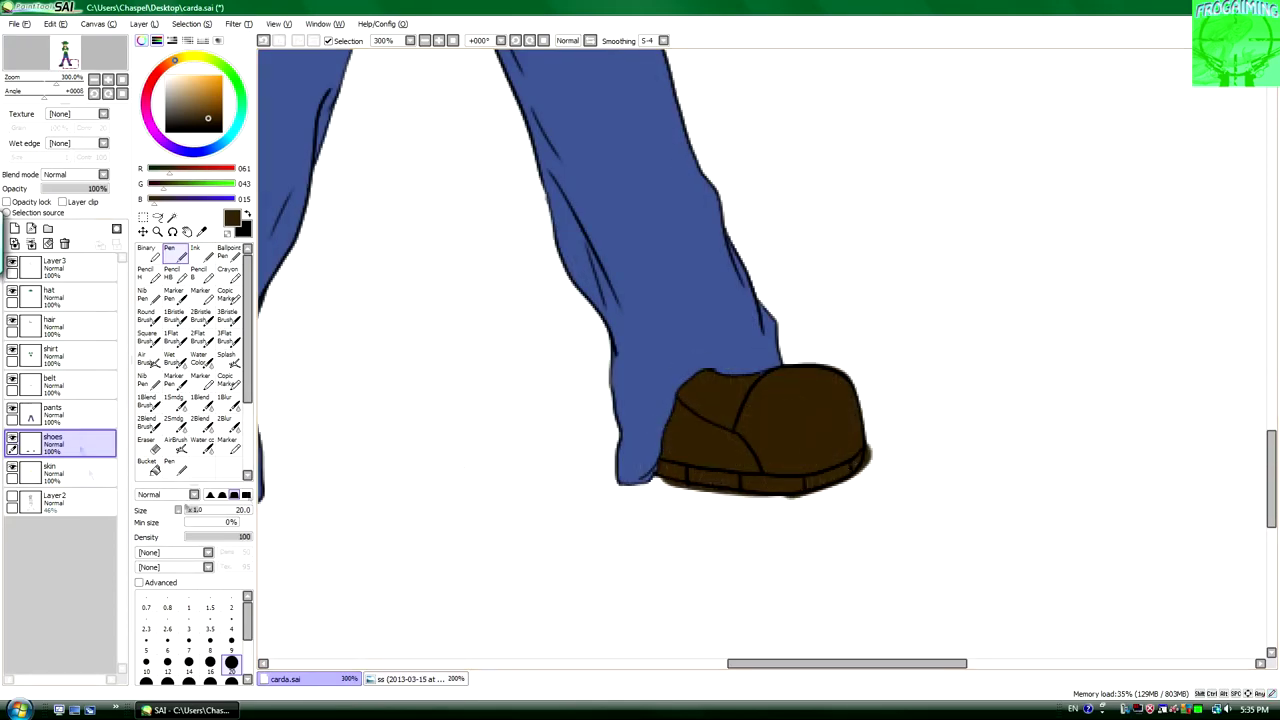
Erase stray brown on the shoes layer, view the whole figure, and add a layer for the eye.
left_click(50, 413)
key("e")
left_click(808, 380, "ctrl")
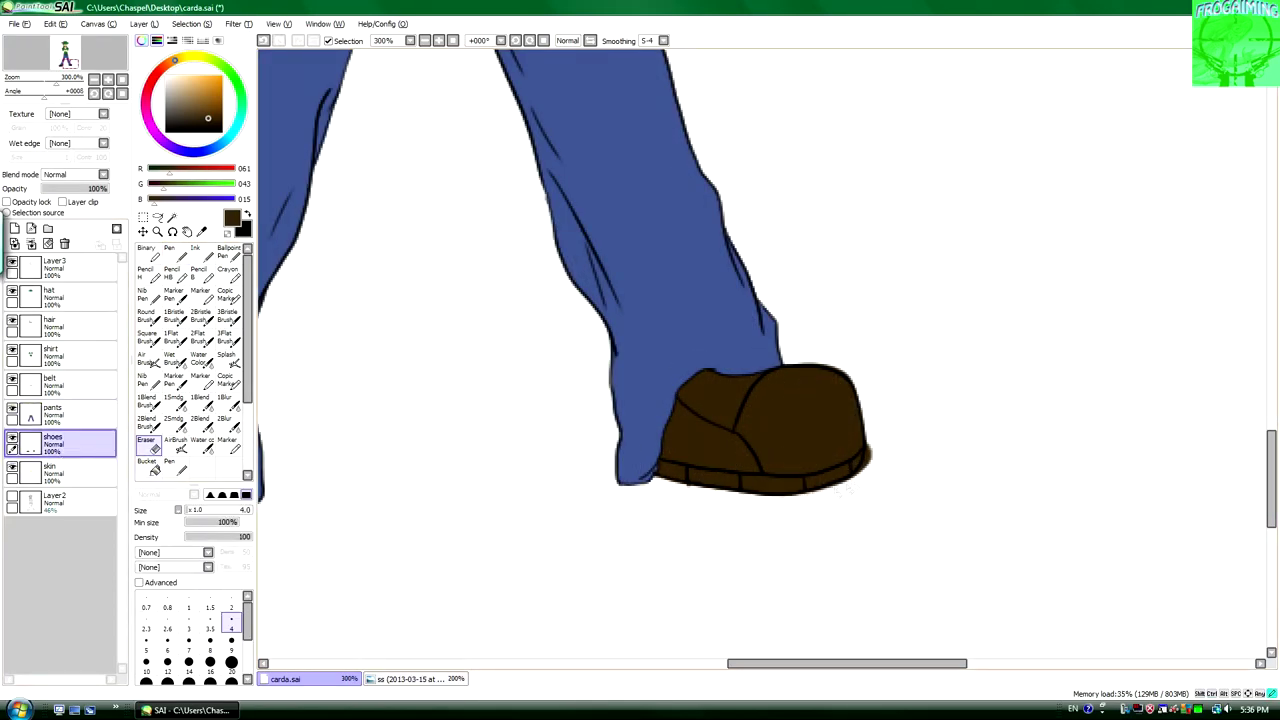
left_click_drag(847, 663, 735, 663)
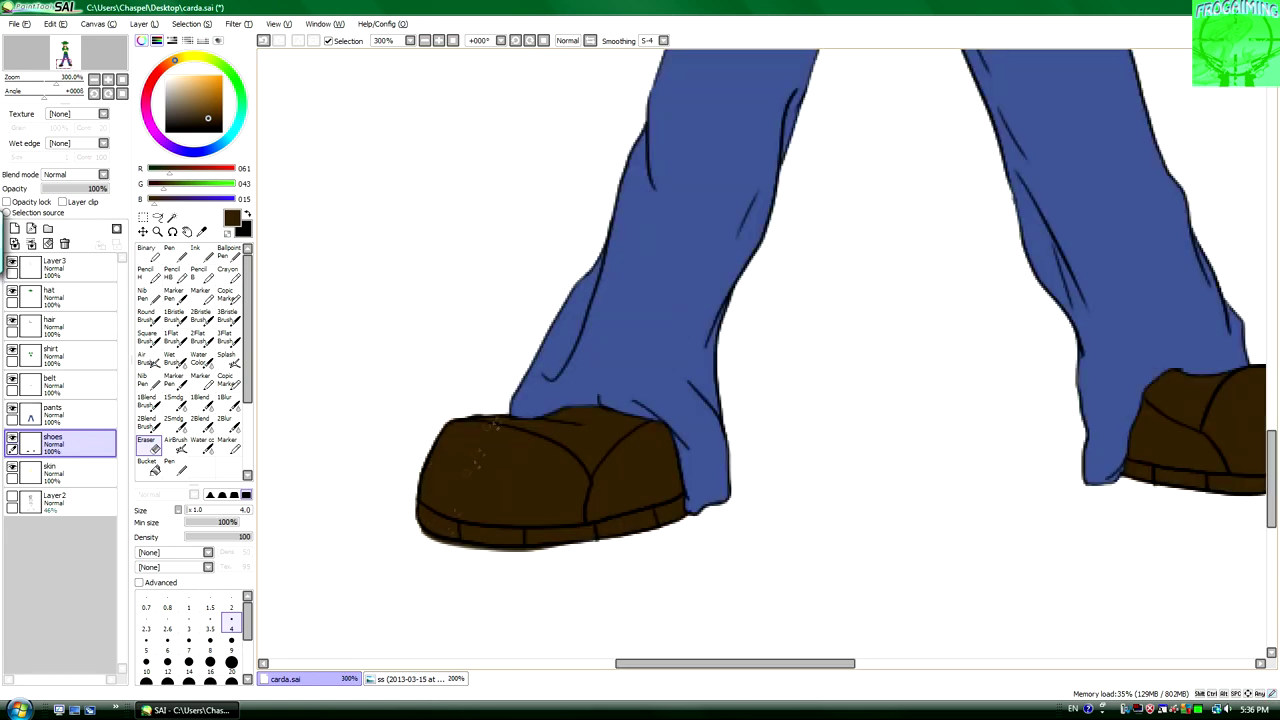
key("ctrl+0")
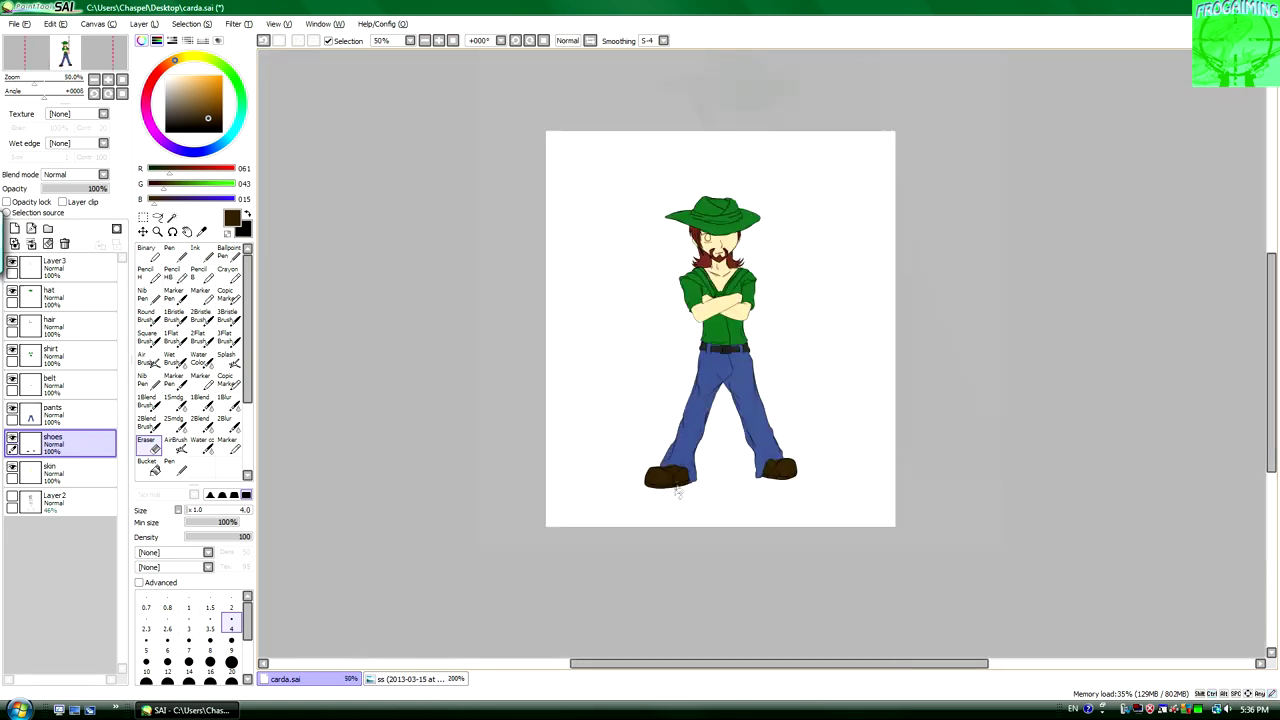
left_click(50, 23)
Name the new layer 'eye' and fill the eye white.
key("Escape")
left_click(78, 480)
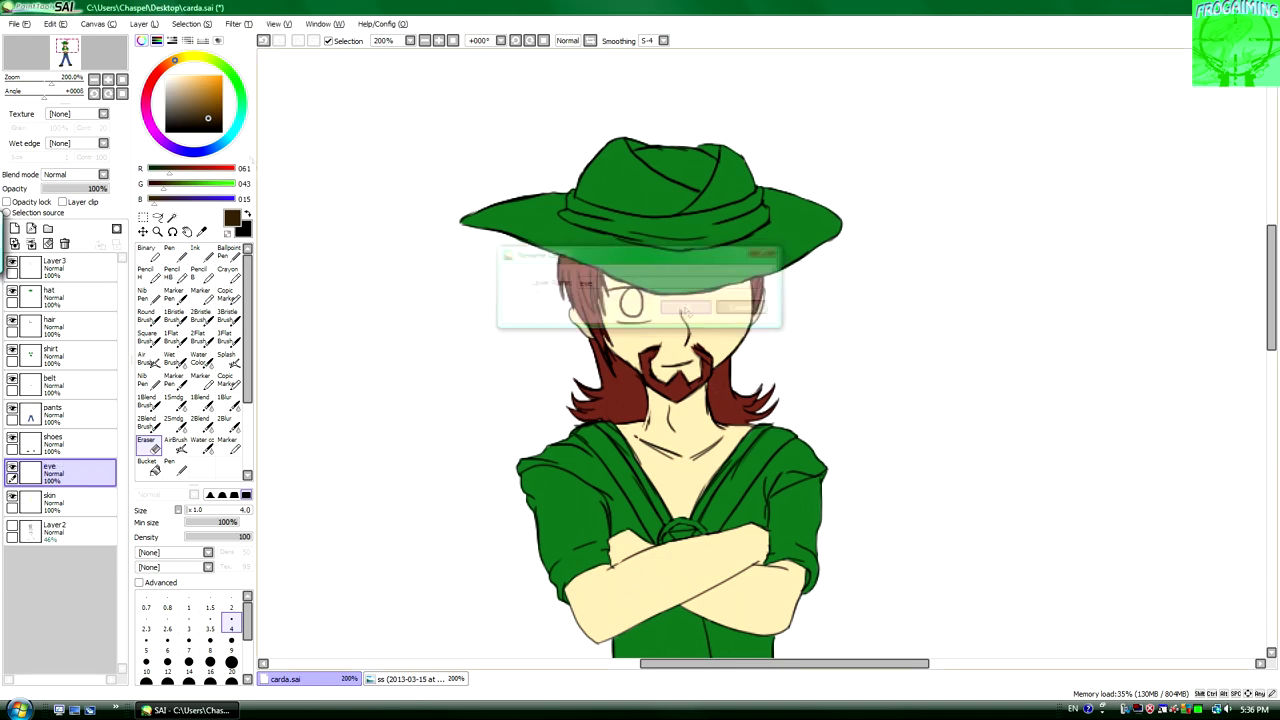
scroll(647, 235, "up", 2)
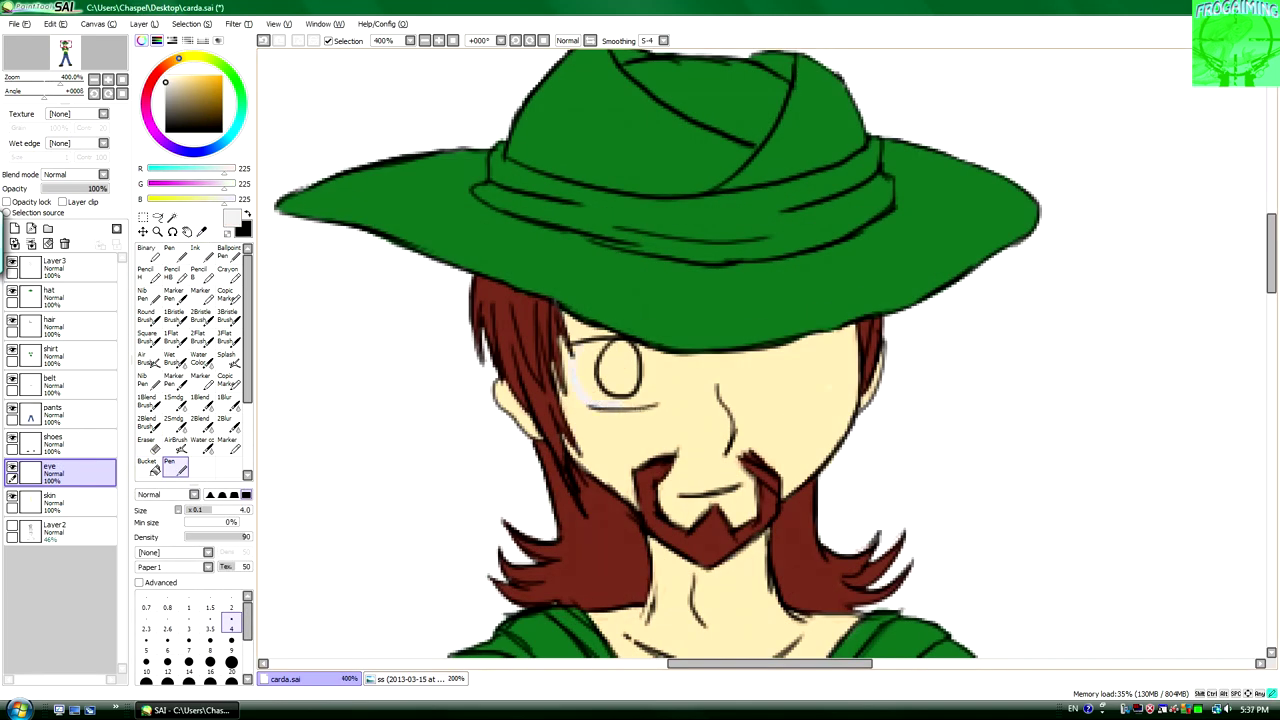
left_click(152, 465)
left_click(175, 465)
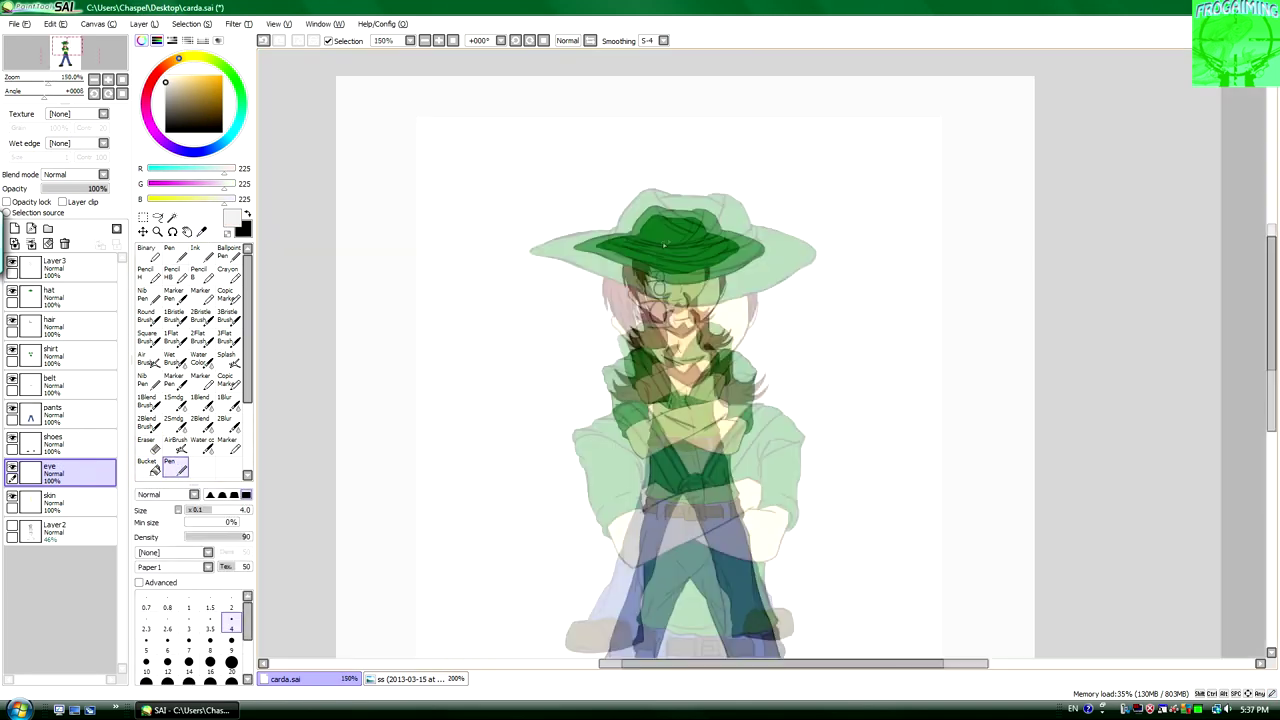
key("ctrl+0")
Check the reference and paint a dark band around the green hat, tidying its lower edge.
left_click(14, 23)
left_click(60, 297)
left_click(405, 679)
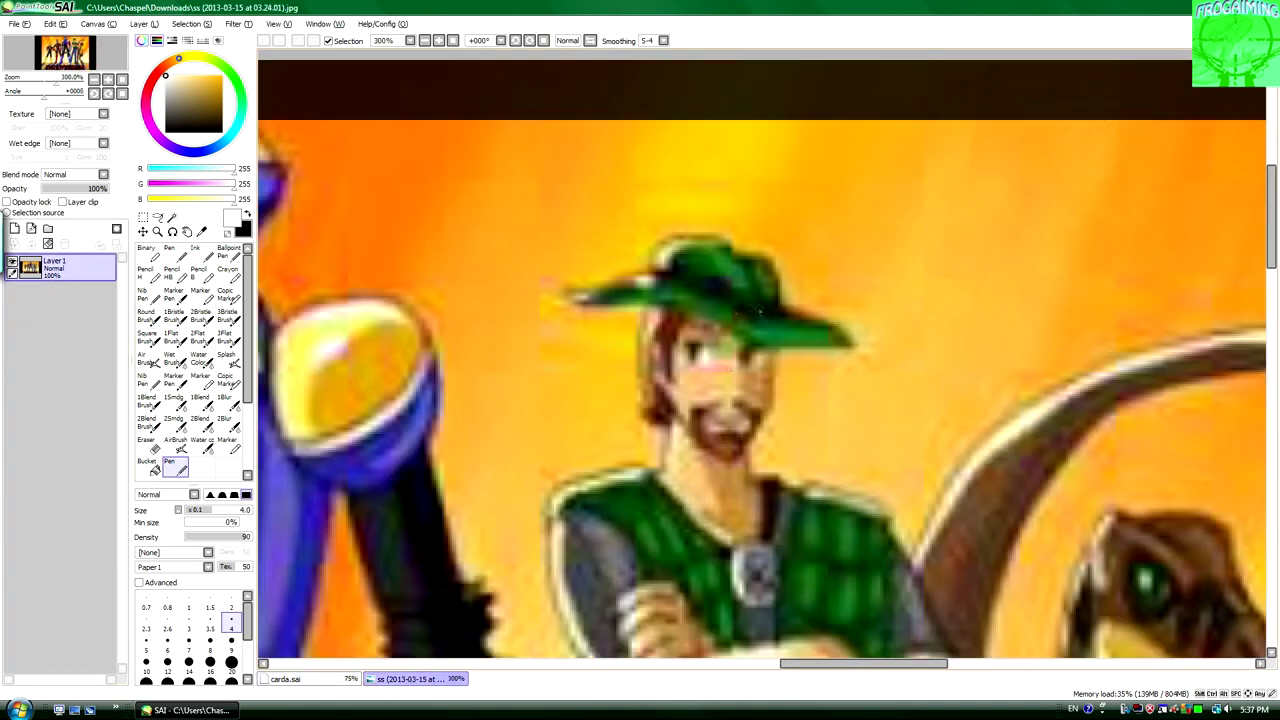
left_click(327, 679)
scroll(728, 214, "up", 5)
left_click(175, 252)
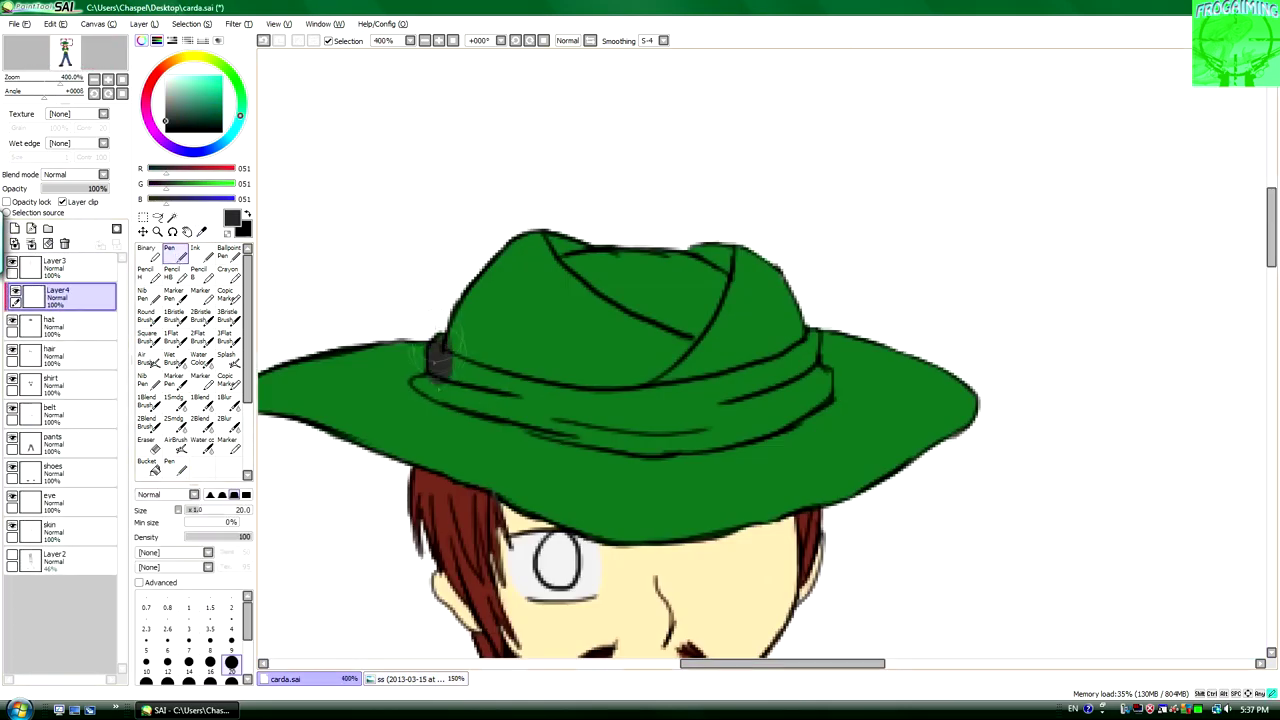
mouse_move(425, 380)
left_mouse_down()
mouse_move(815, 385)
mouse_move(700, 415)
left_mouse_up()
key("e")
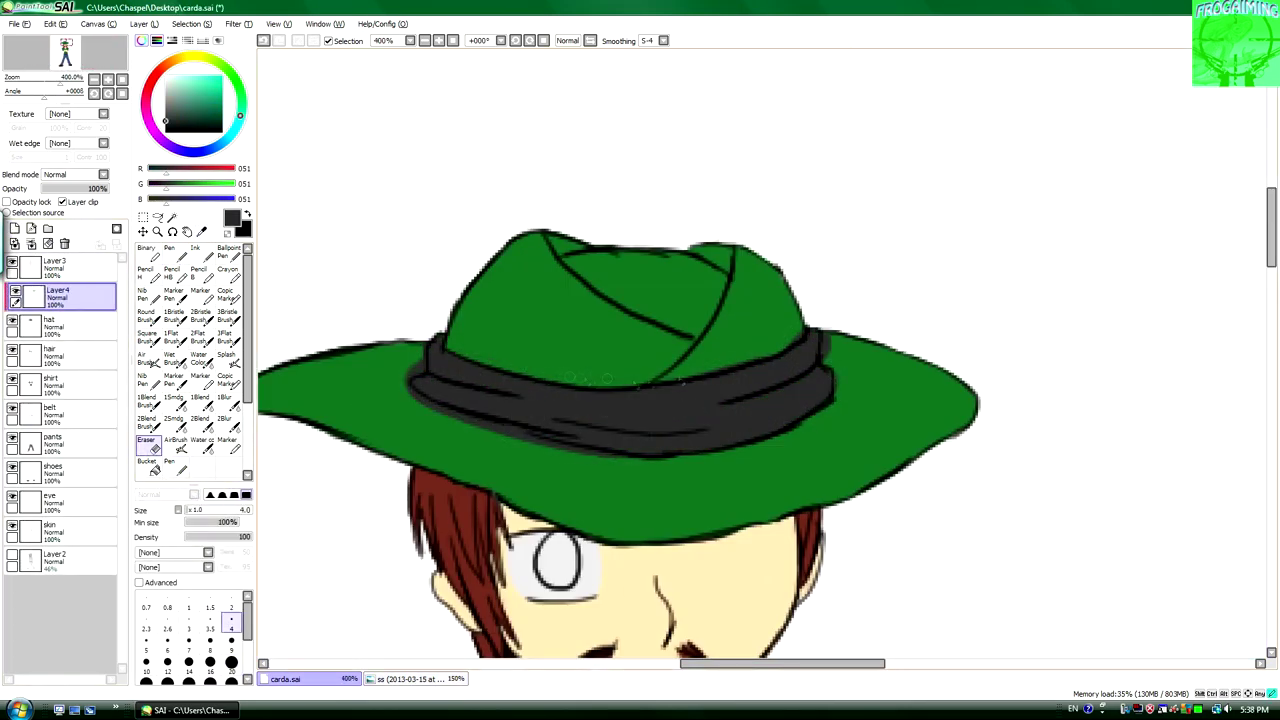
left_click_drag(418, 398, 490, 420)
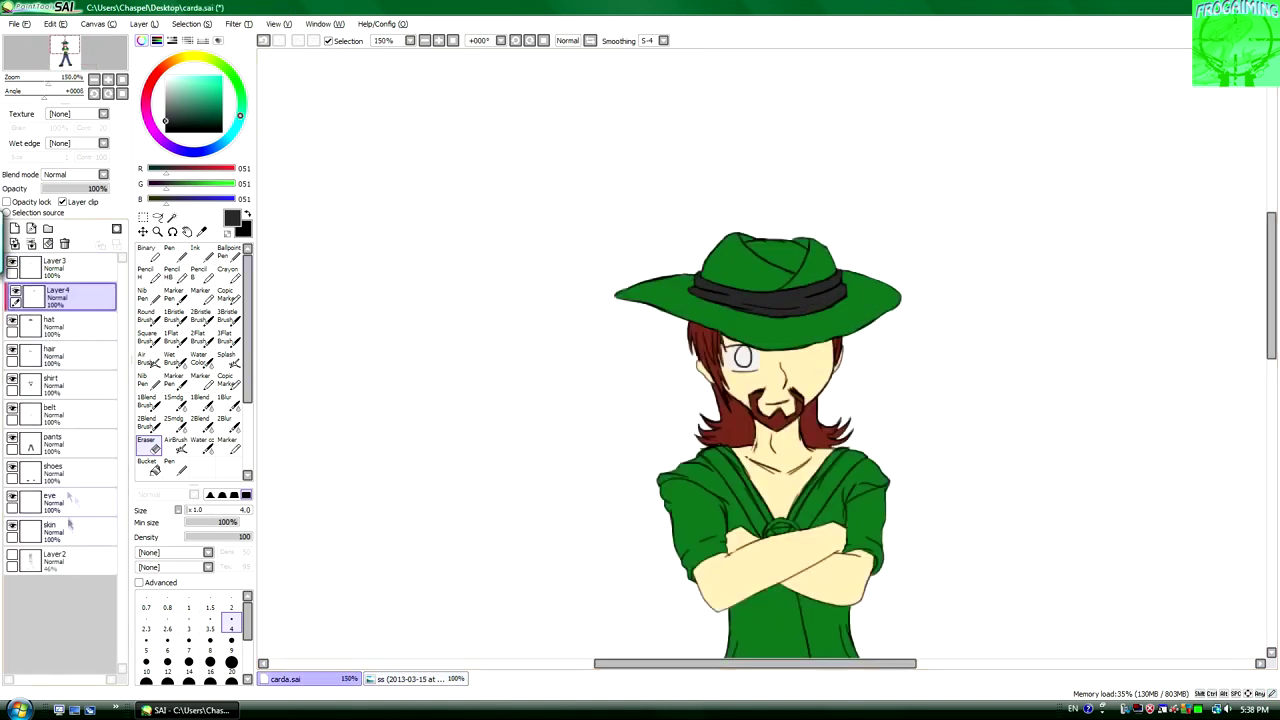
Paint a brown iris in the eye and pick a darker brown for the pupil.
scroll(700, 380, "up", 4)
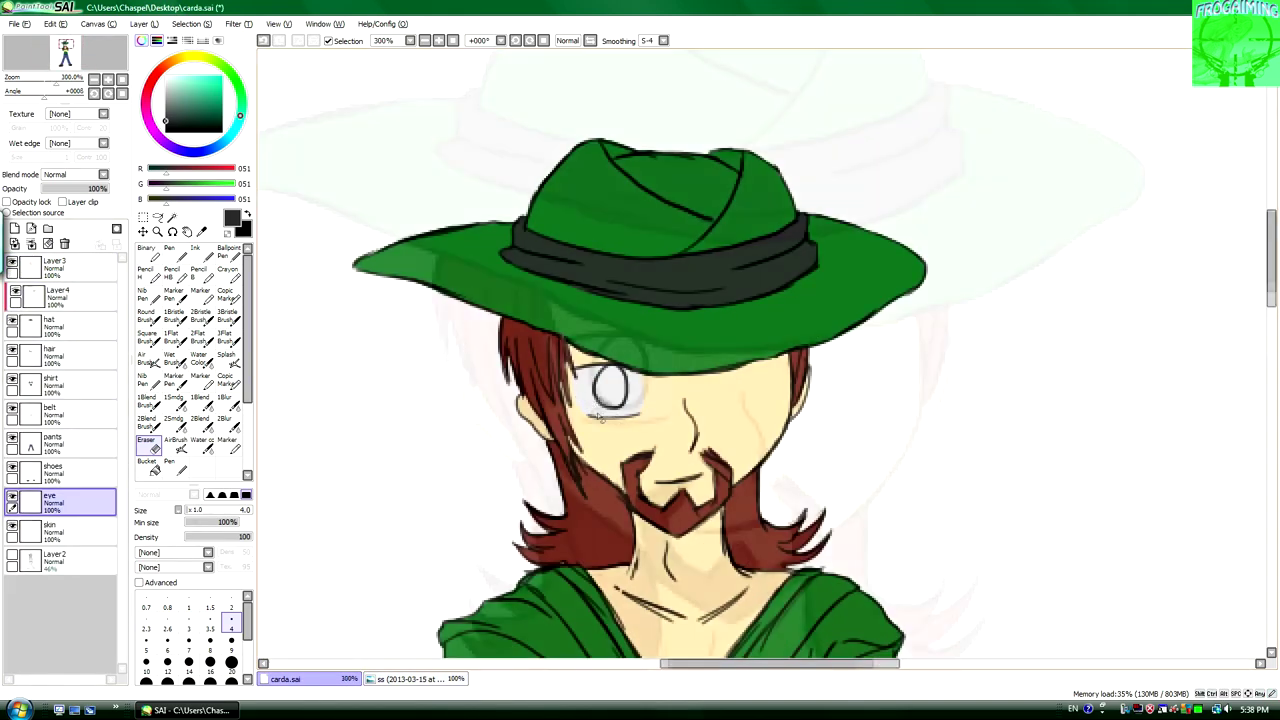
left_click(175, 462)
mouse_move(605, 355)
left_mouse_down()
mouse_move(630, 395)
mouse_move(635, 360)
left_mouse_up()
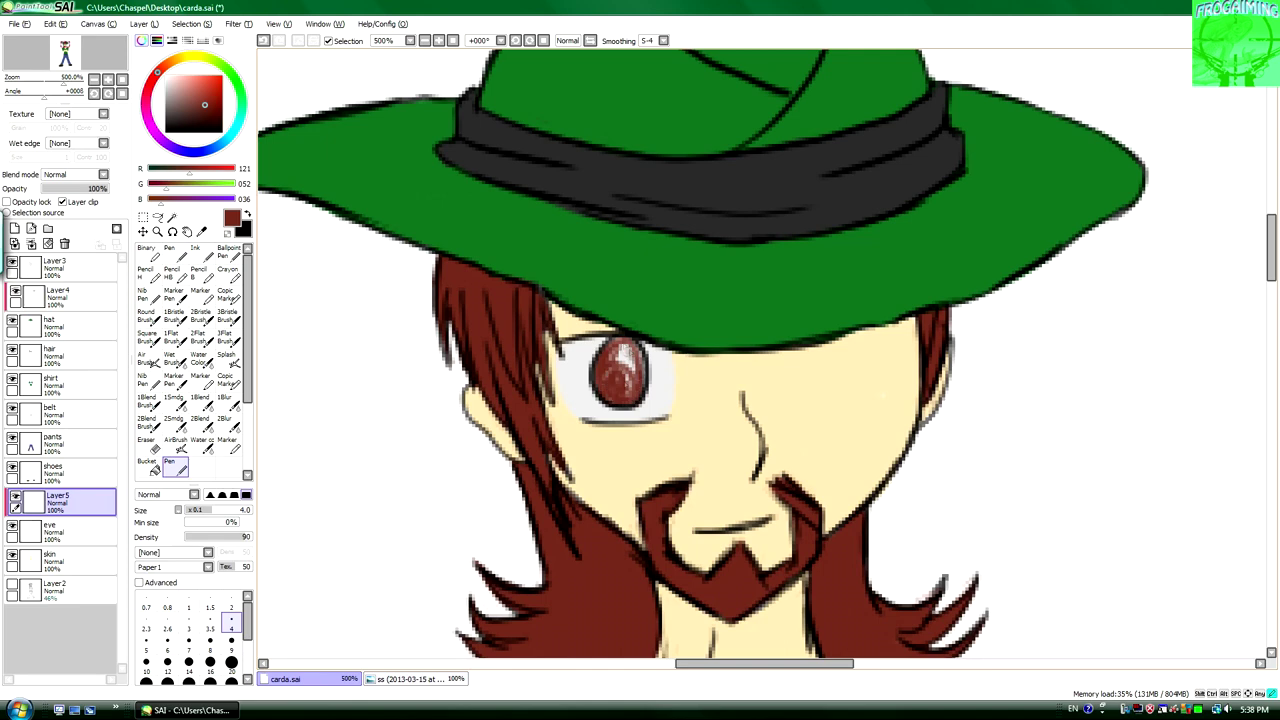
key("n")
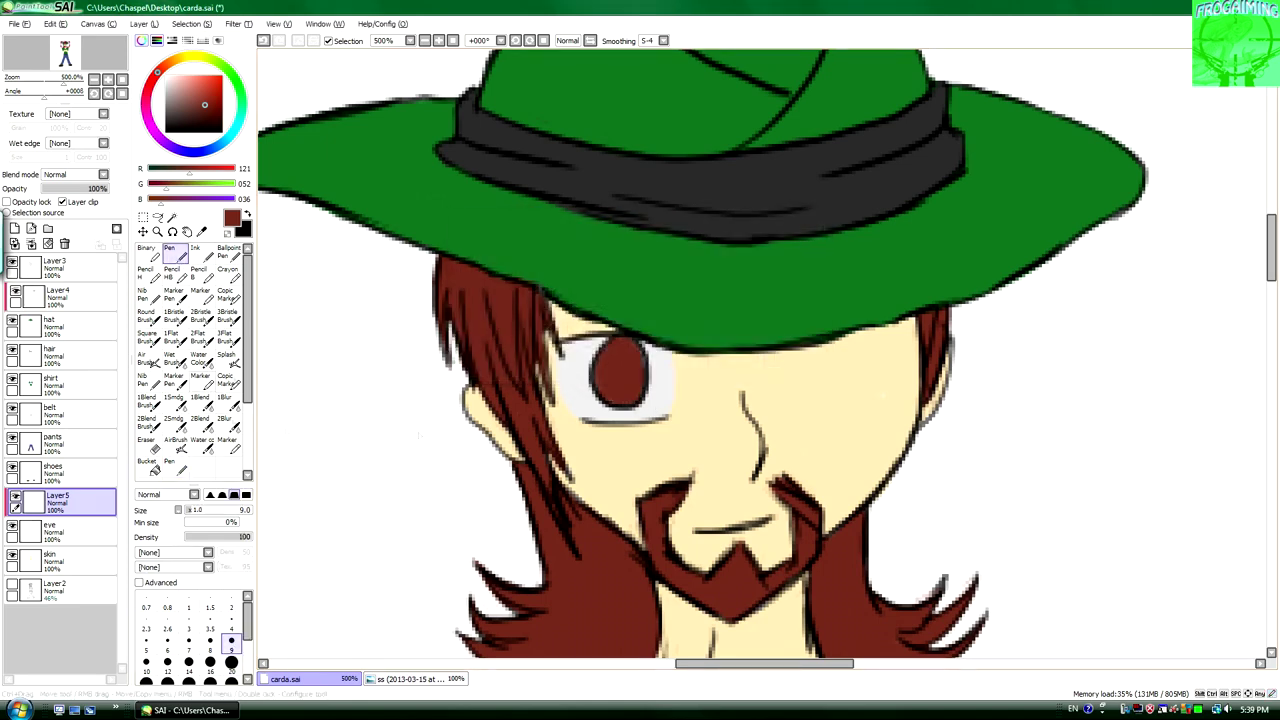
left_click(591, 375, "alt")
left_click(228, 400)
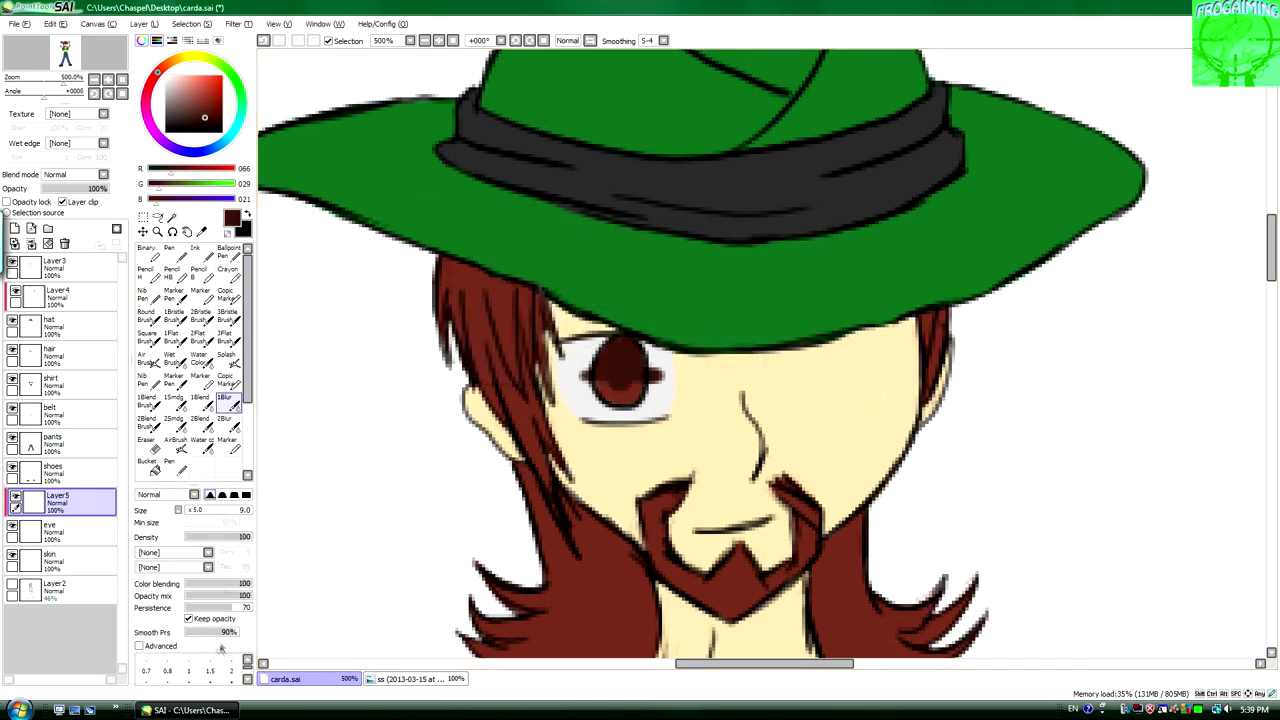
Rename the iris layer 'iris', clip a shading layer to it, and blur the shading at size 2.
left_click(231, 668)
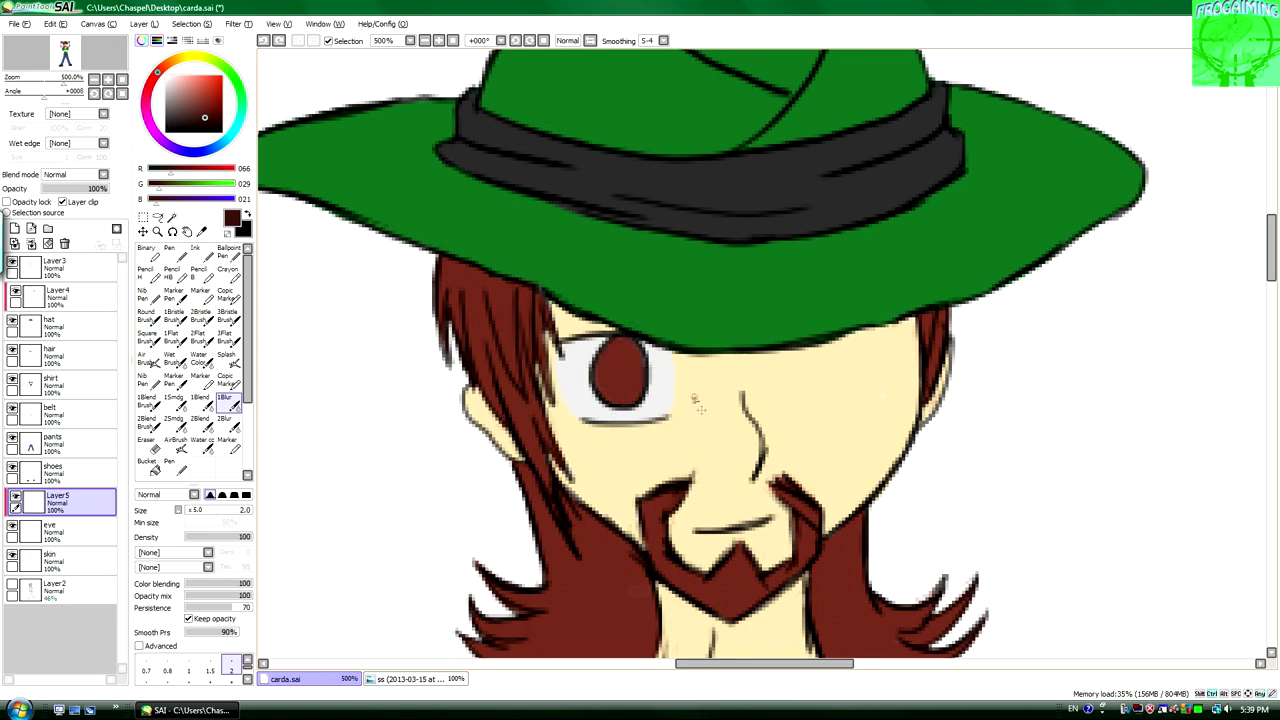
double_click(55, 500)
type("iris")
key("Return")
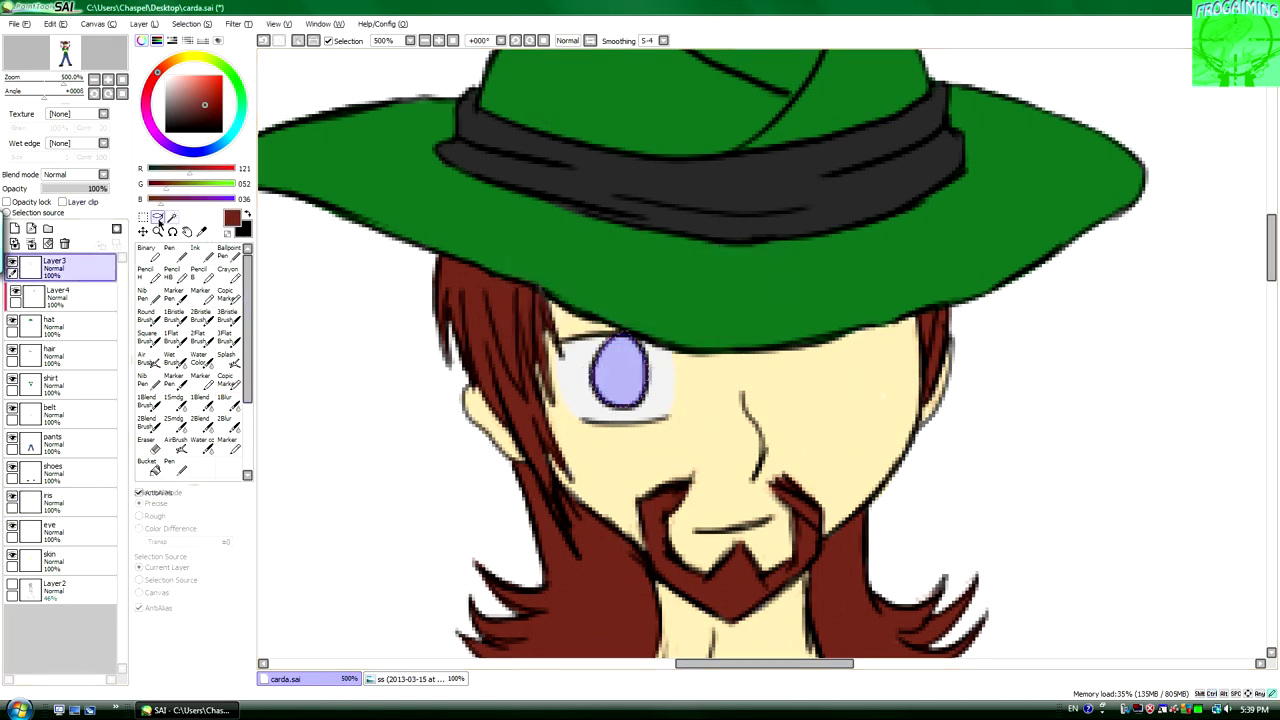
left_click(62, 202)
left_click(170, 255)
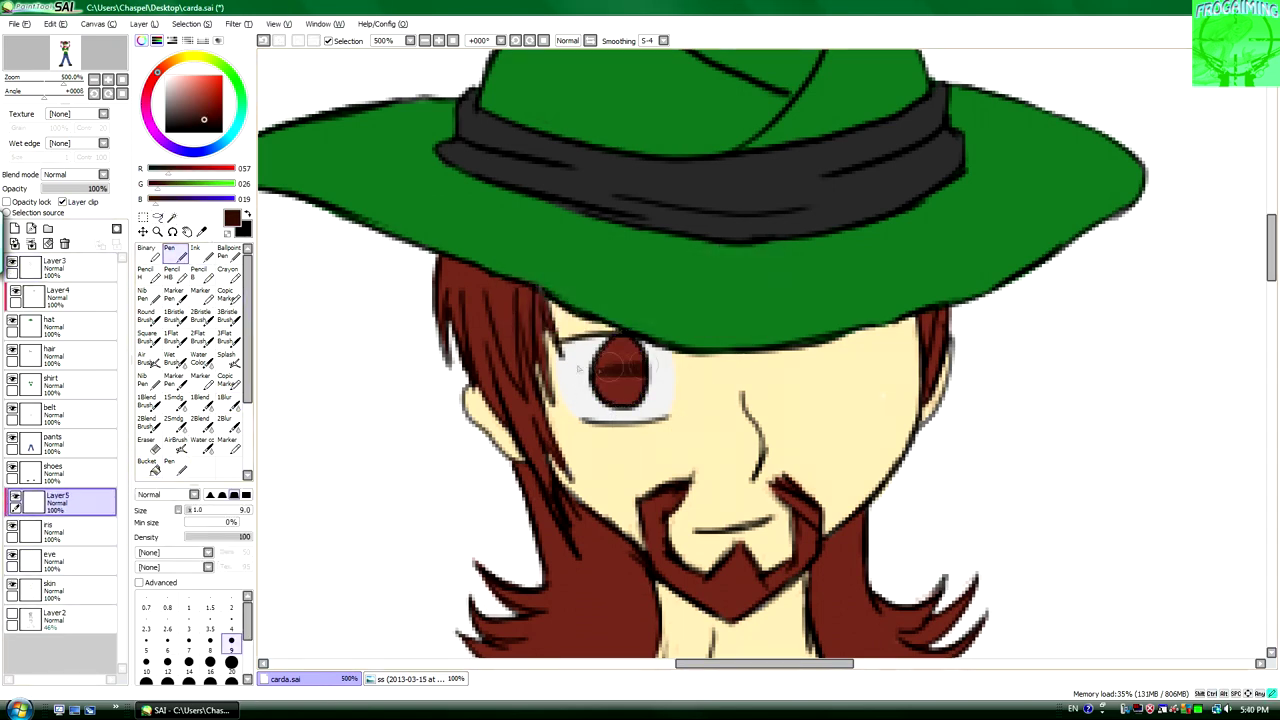
key("b")
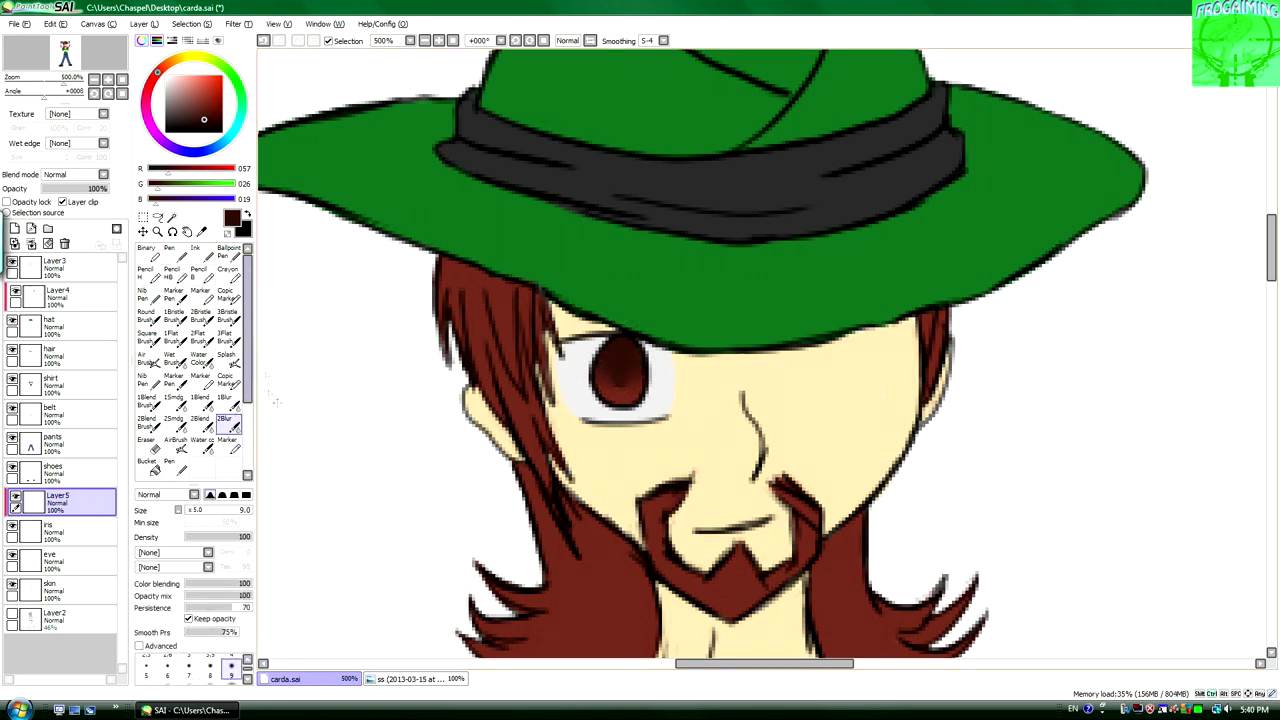
key("bracketleft")
key("bracketleft")
key("bracketleft")
key("bracketleft")
key("bracketleft")
key("bracketleft")
key("bracketleft")
key("bracketleft")
key("bracketleft")
key("bracketleft")
Add an Addition-mode layer and sample the iris's reddish brown for a size-4 highlight.
left_click(14, 228)
left_click(80, 174)
left_click(70, 225)
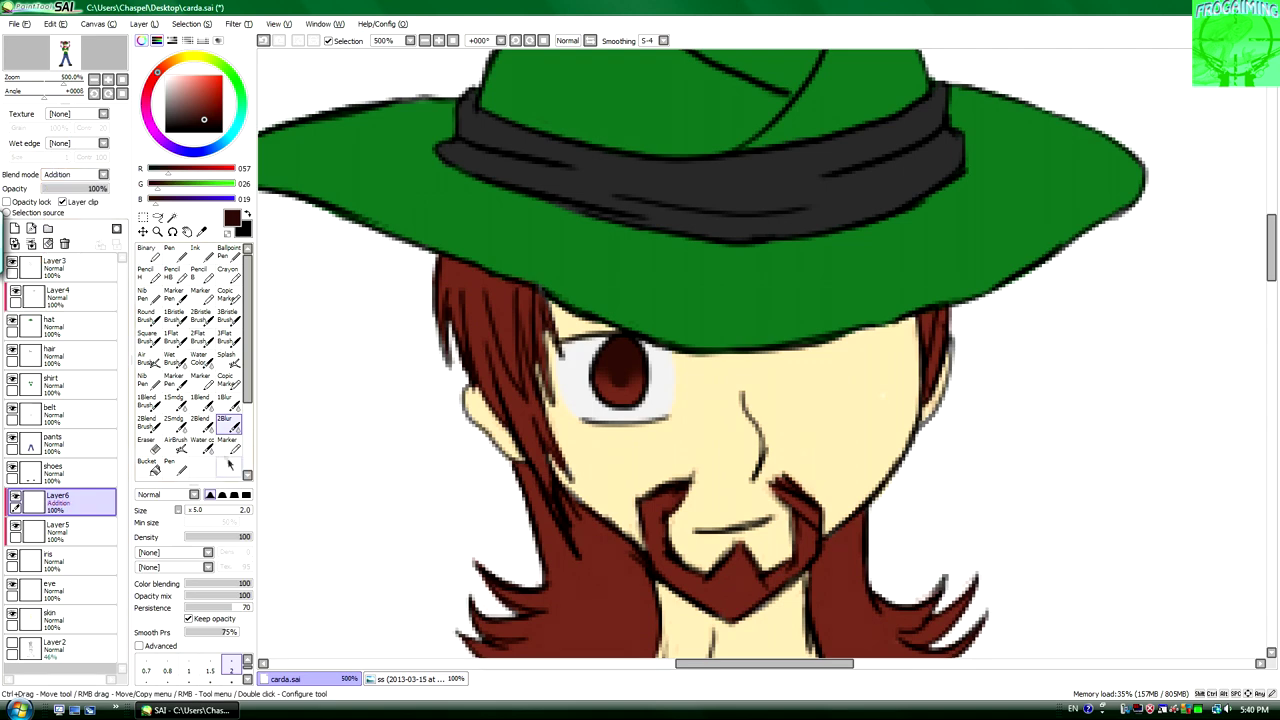
key("n")
key("bracketleft")
key("bracketleft")
key("bracketleft")
key("bracketleft")
key("bracketleft")
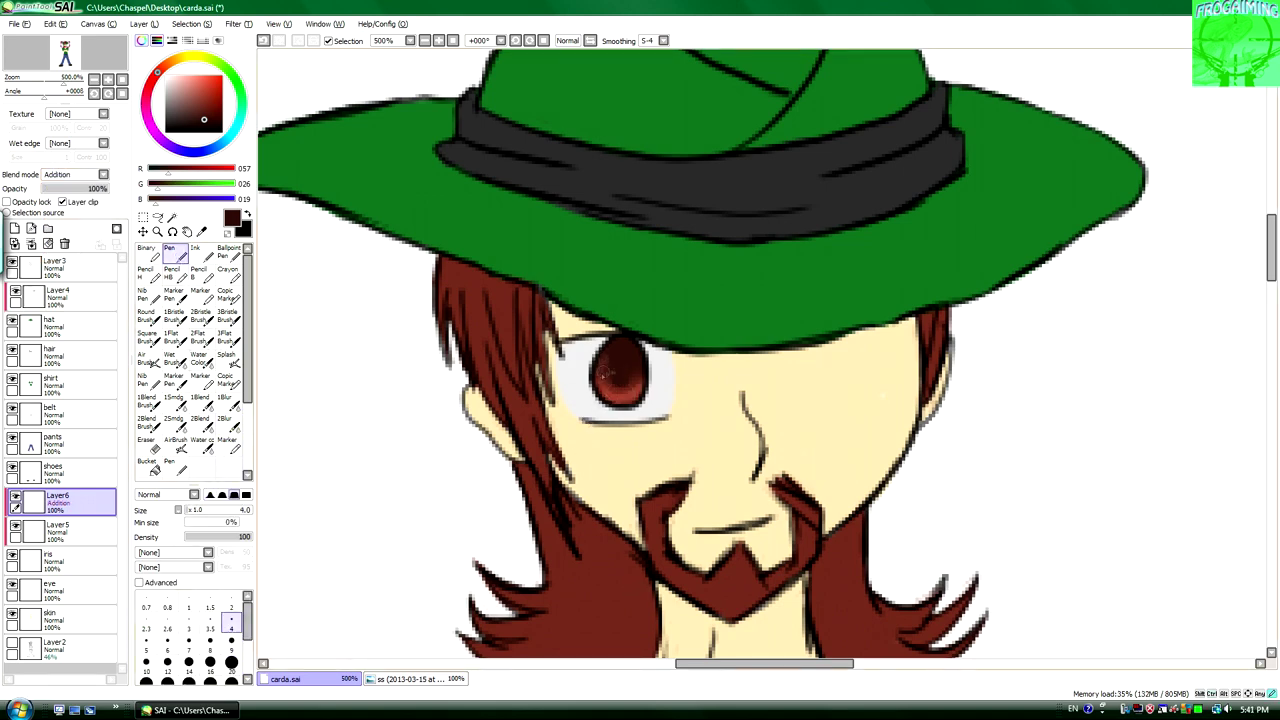
left_click(640, 362, "alt")
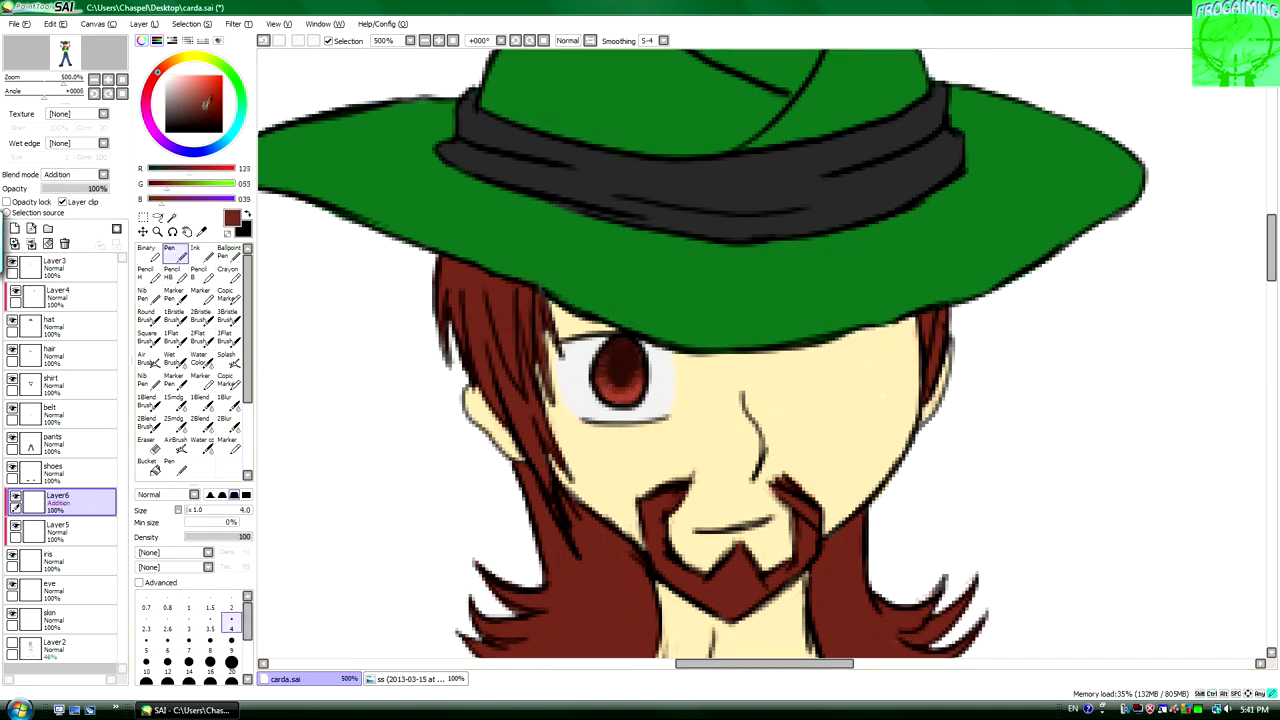
scroll(722, 287, "down", 1)
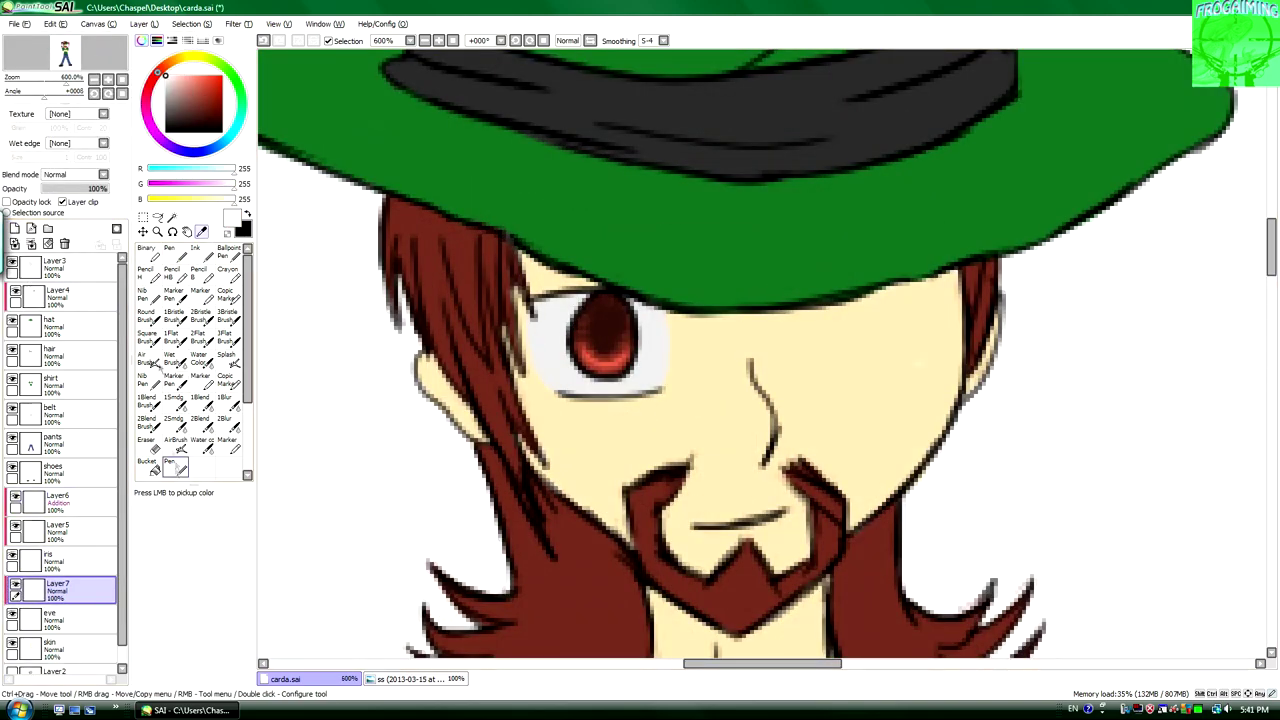
key("n")
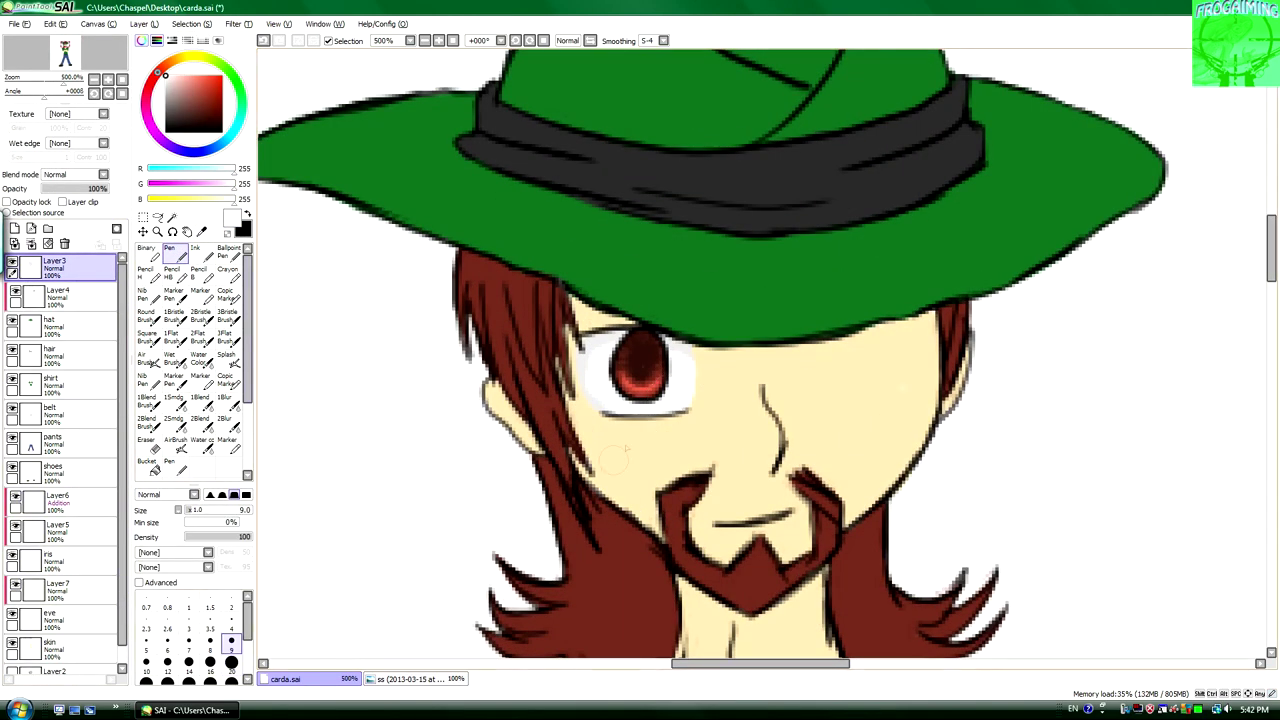
On the top layer, paint a light grey hat-band highlight and darker green hat shading.
left_click(60, 500)
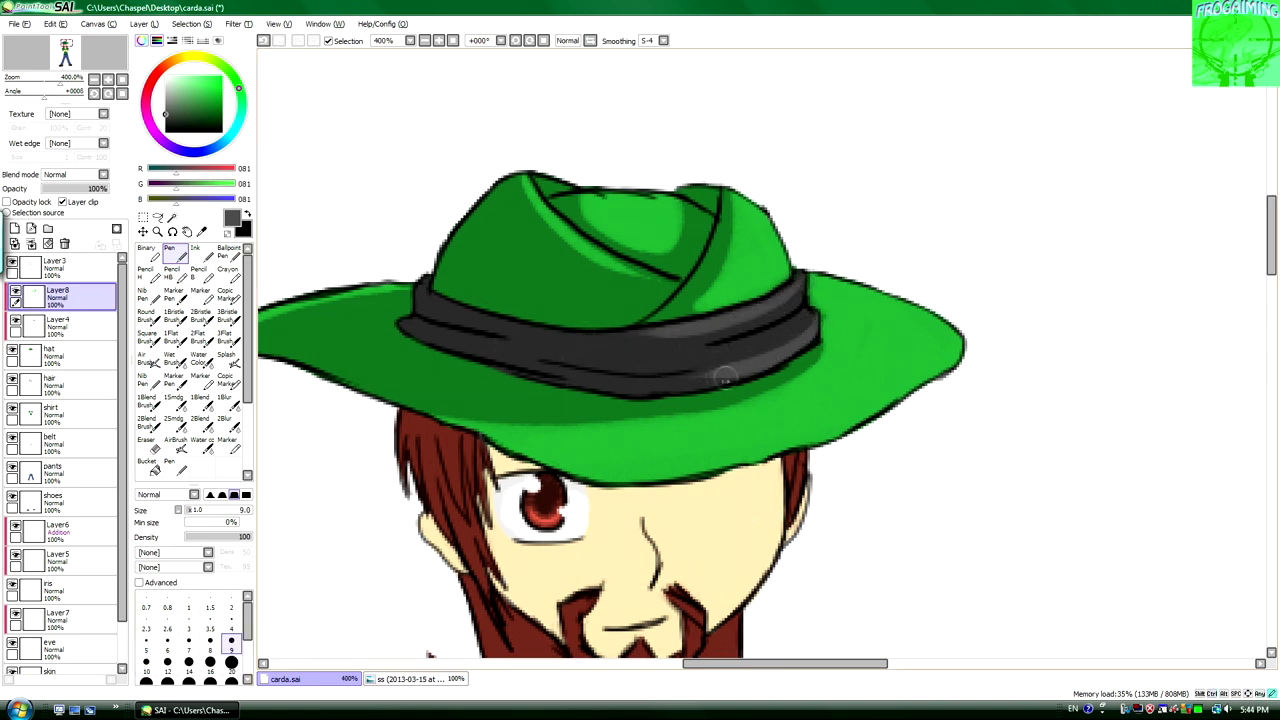
left_click_drag(754, 363, 642, 369)
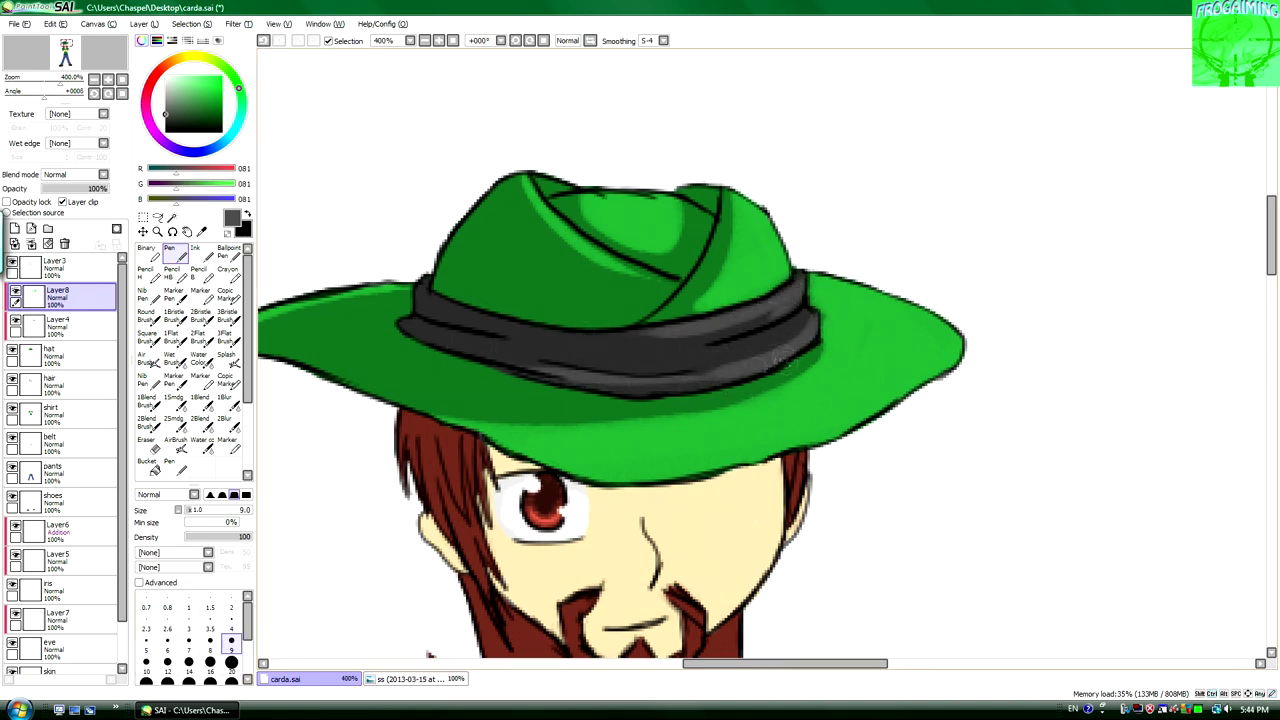
left_click(567, 200, "alt")
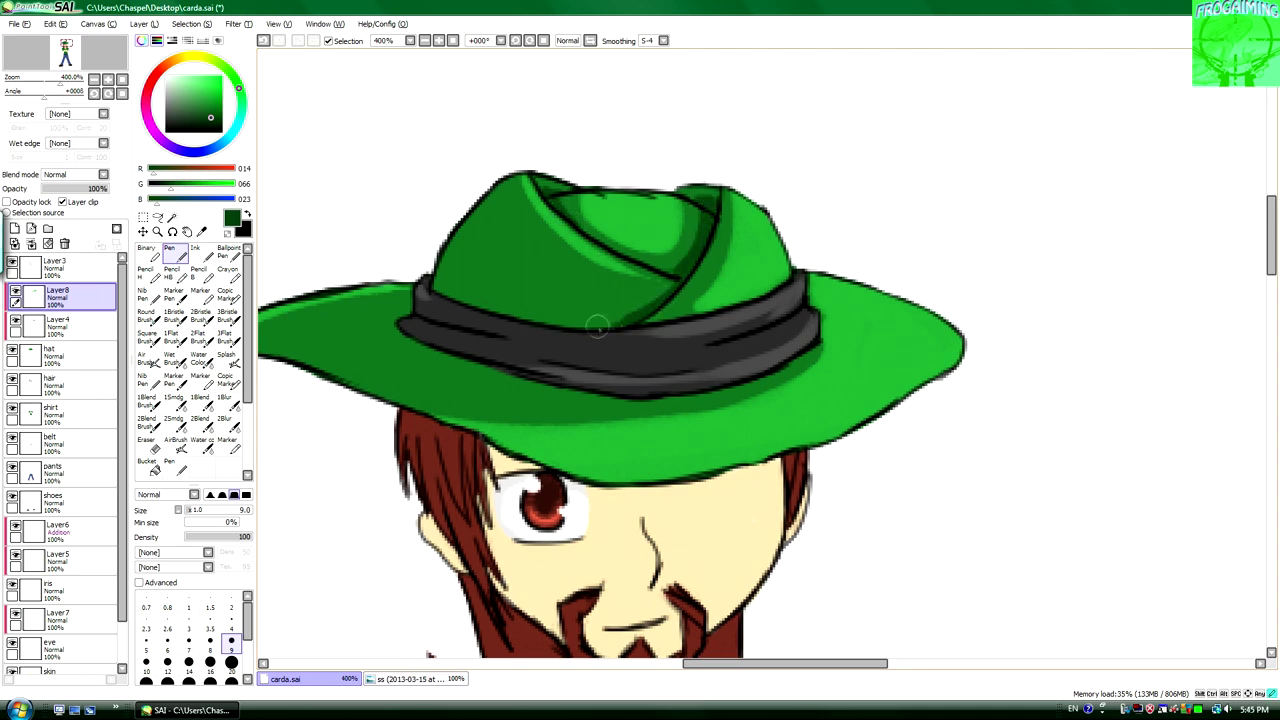
left_click_drag(597, 325, 757, 327)
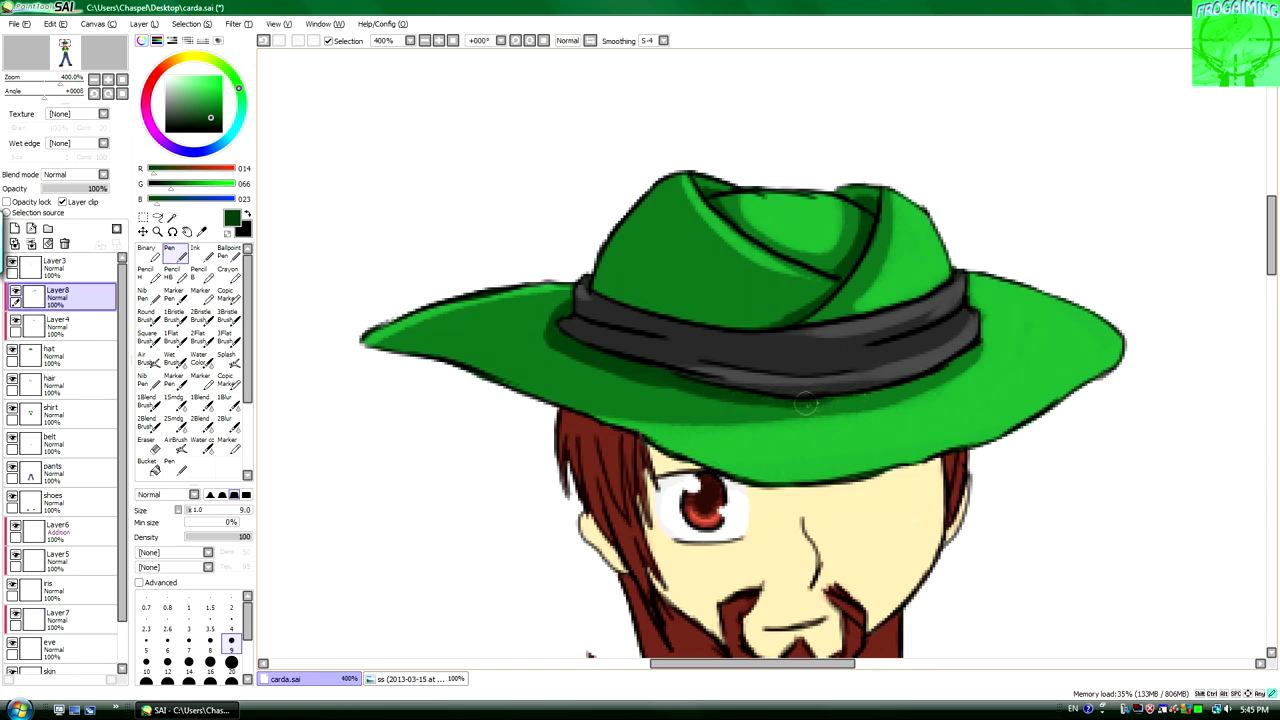
scroll(806, 402, "down", 3)
scroll(660, 420, "up", 1)
left_click(640, 330, "alt")
Sample the hair brown, paint darker strands beside the beard, and add Layer 10 above shirt.
left_click(14, 228)
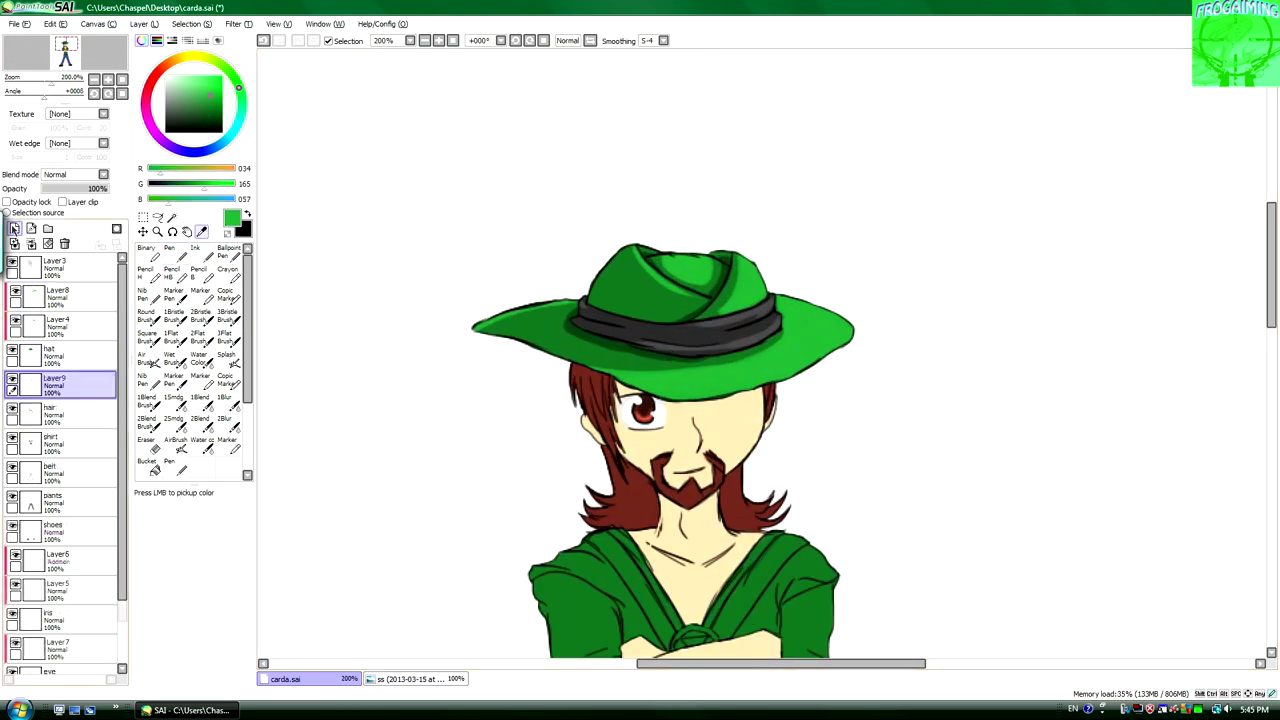
scroll(740, 540, "up", 2)
left_click(783, 278, "alt")
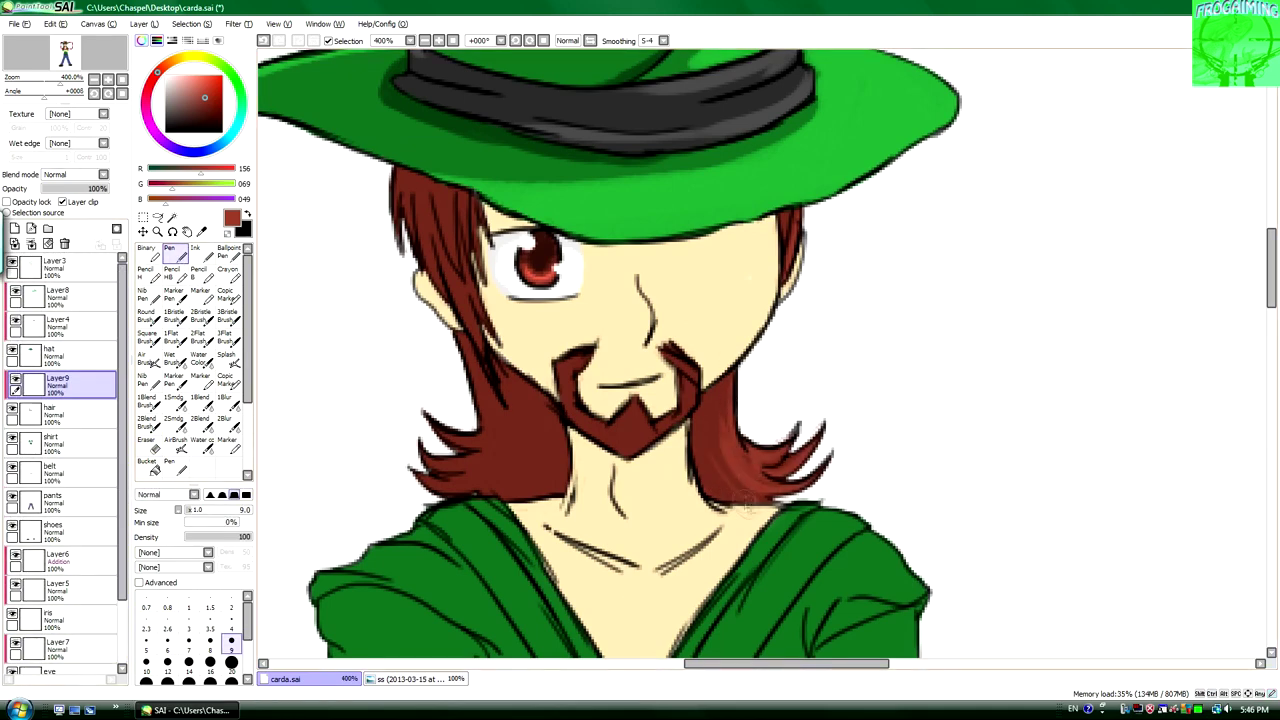
left_click_drag(745, 492, 835, 492)
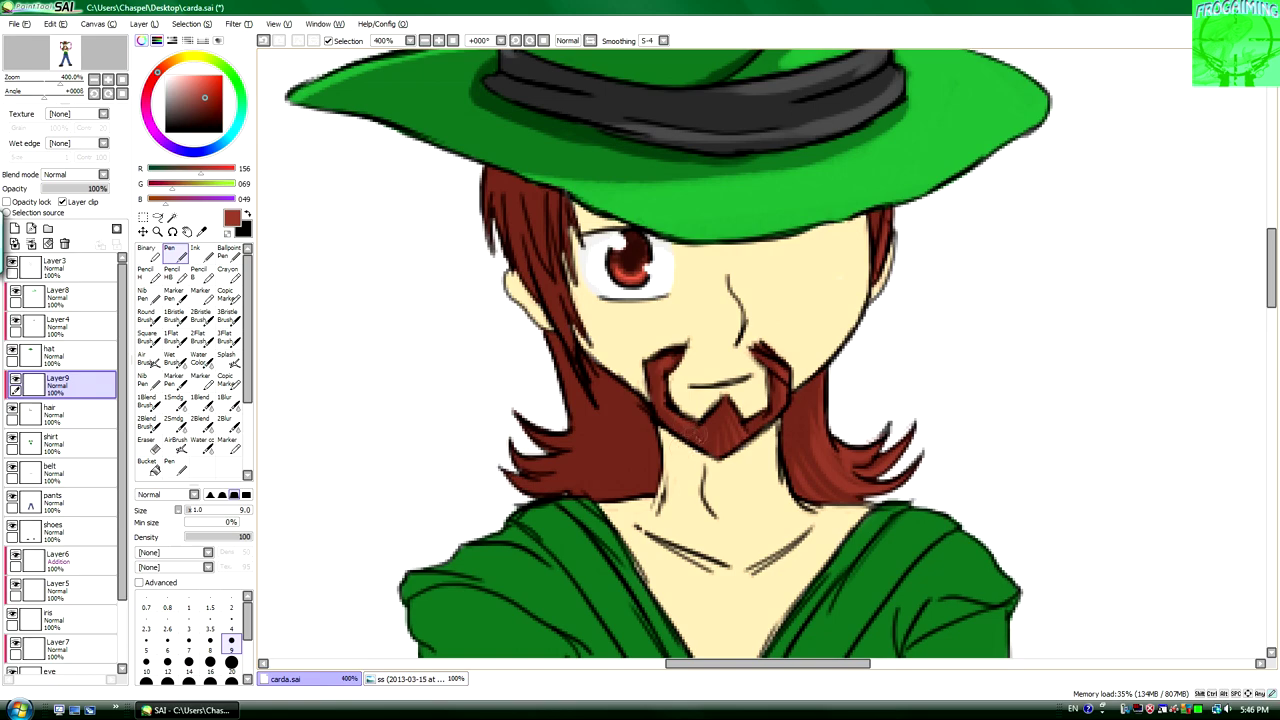
left_click_drag(584, 240, 672, 240)
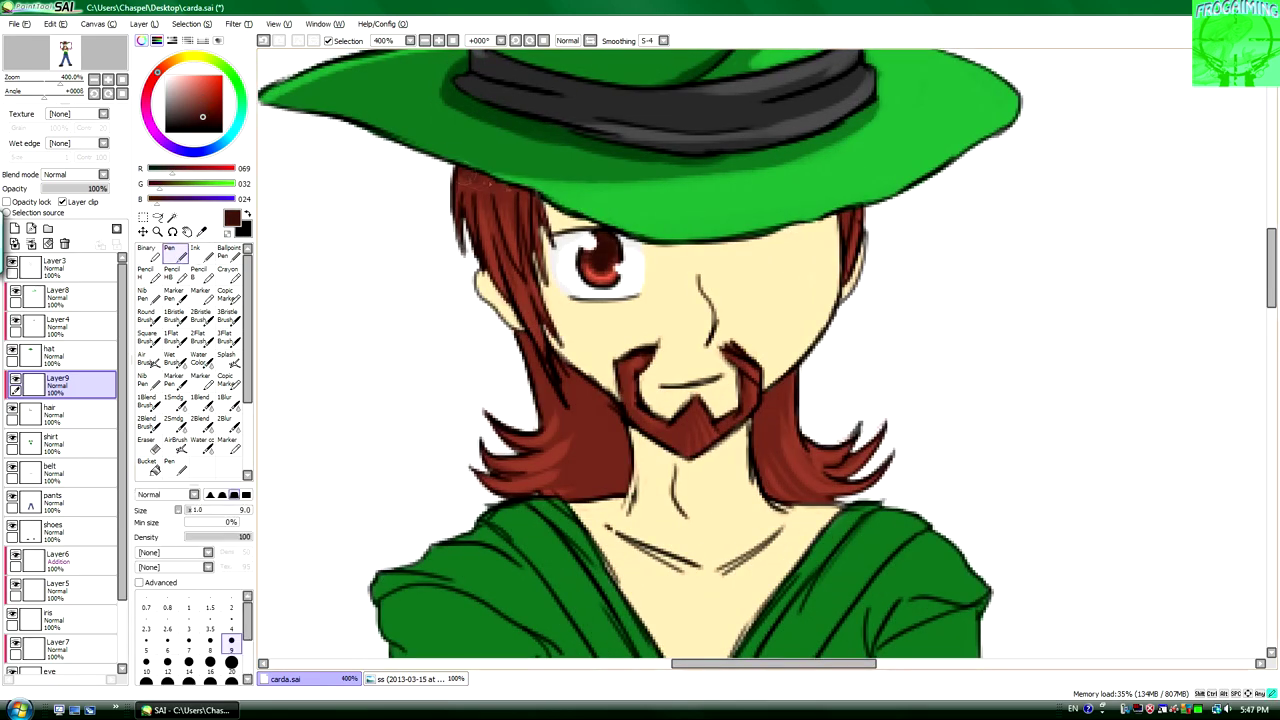
left_click_drag(625, 370, 566, 472)
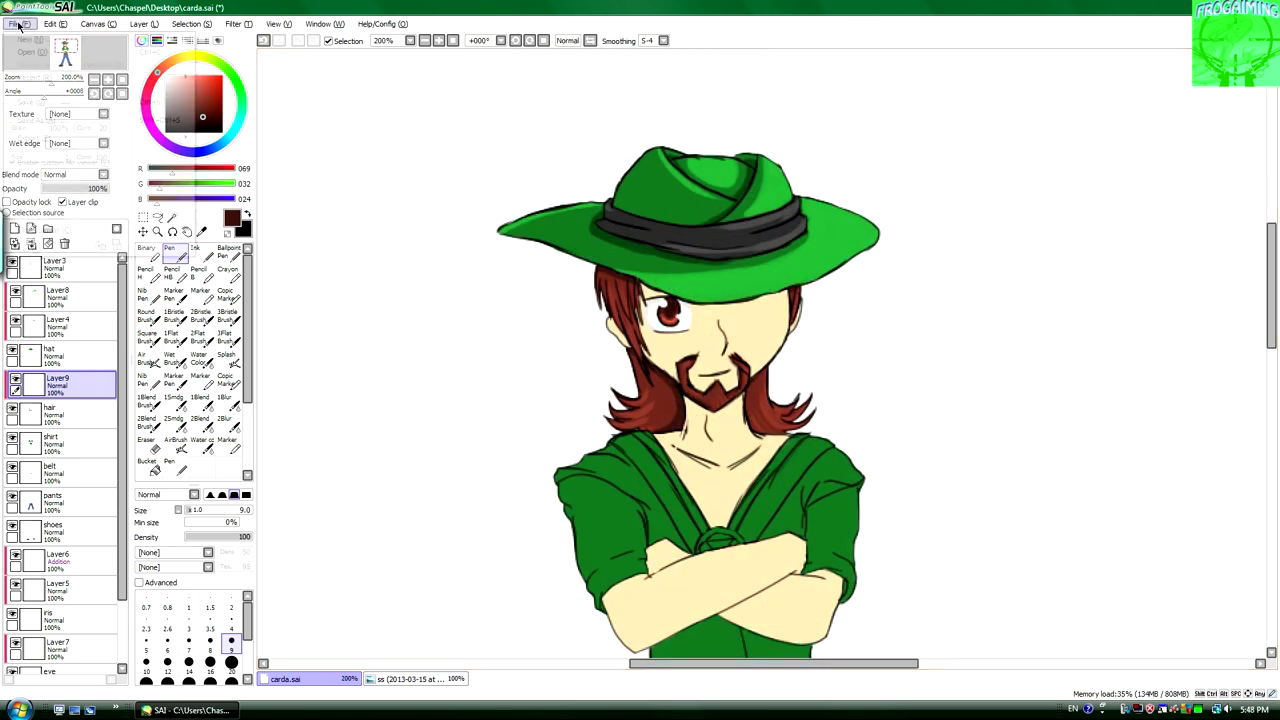
left_click(14, 228)
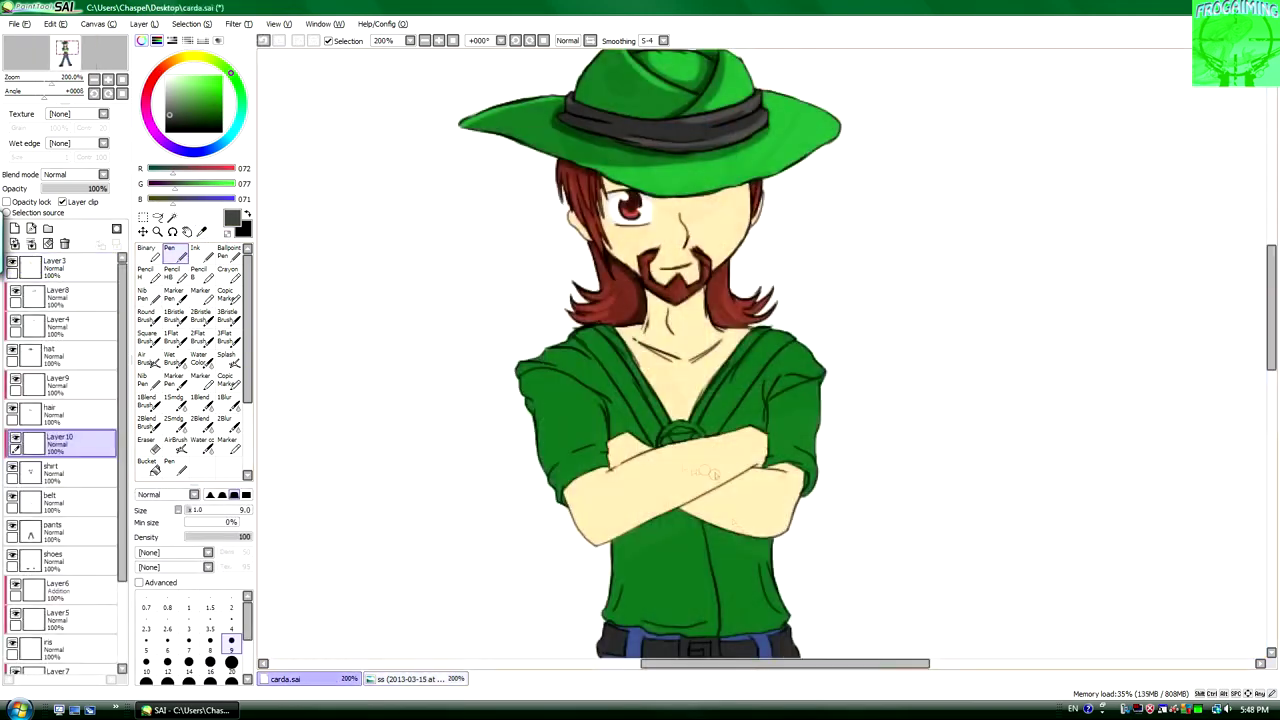
With a size-20 brush, fill both sleeves and shoulder straps dark grey.
scroll(701, 473, "up", 2)
left_click(231, 662)
left_click_drag(600, 375, 560, 480)
left_click_drag(460, 295, 600, 335)
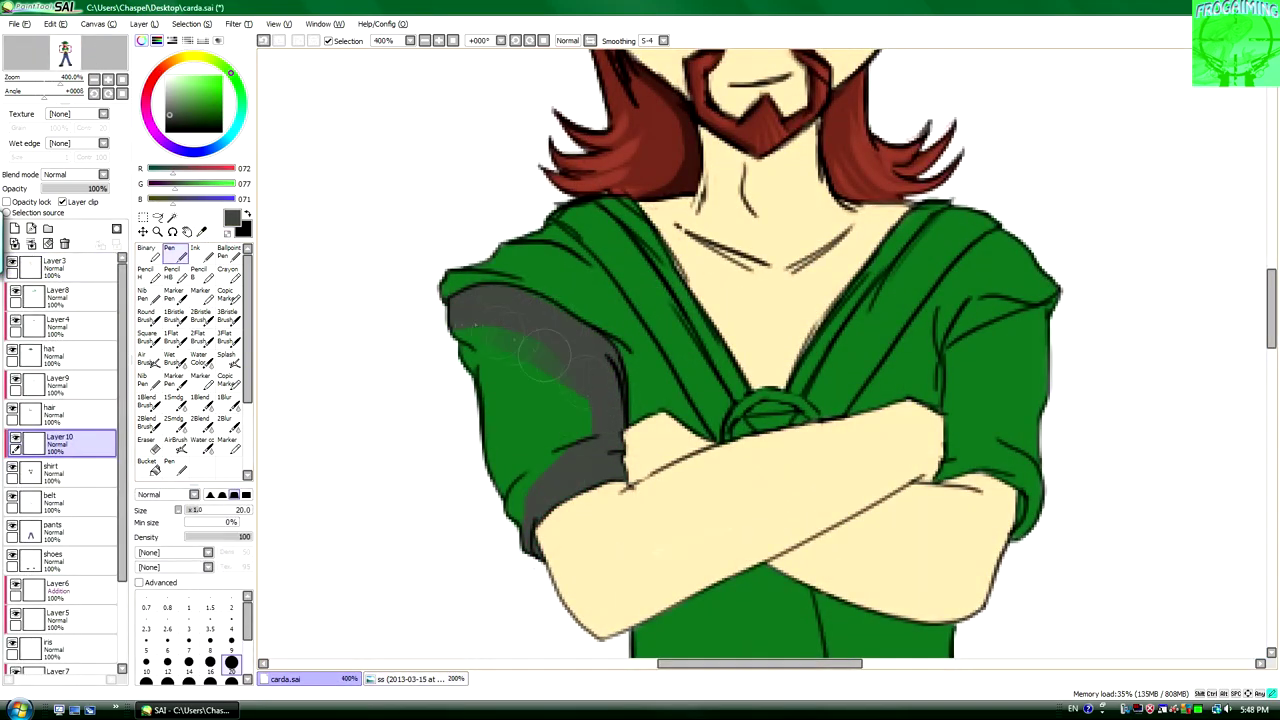
left_click_drag(470, 340, 560, 460)
scroll(737, 615, "right", 3)
left_click_drag(840, 340, 860, 470)
left_click_drag(905, 305, 900, 530)
left_click_drag(850, 350, 880, 440)
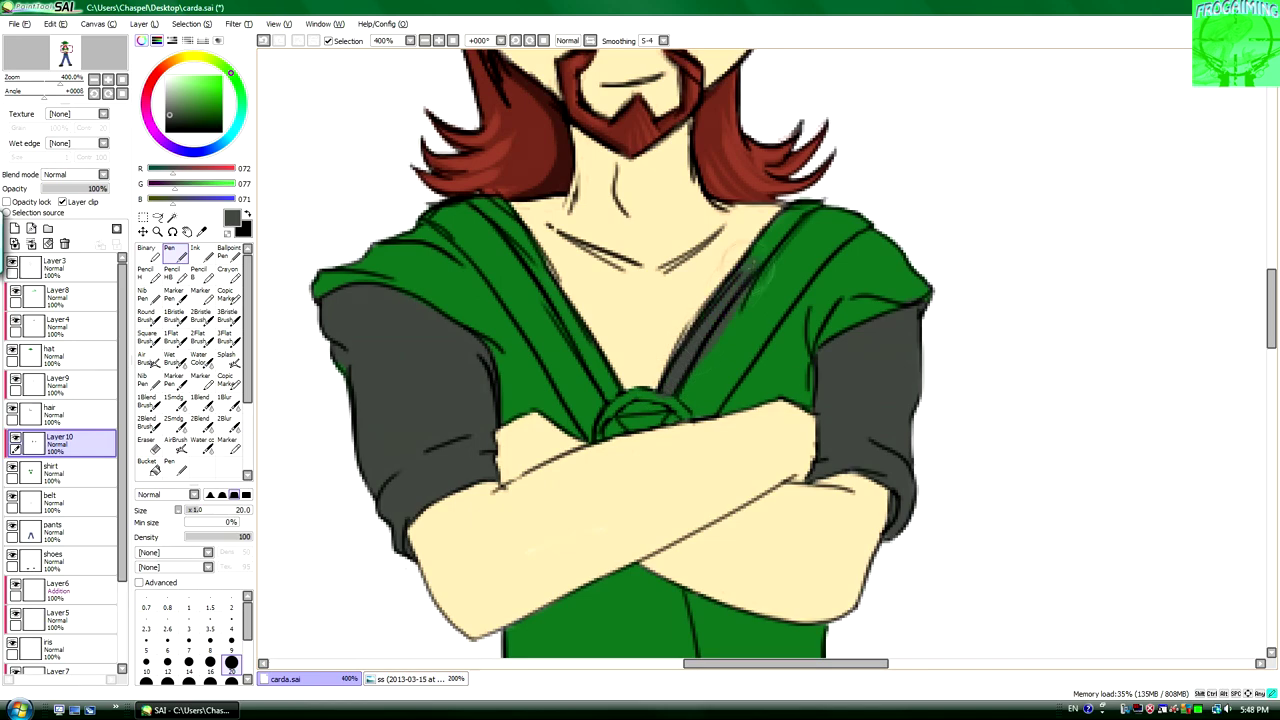
mouse_move(700, 405)
left_mouse_down()
mouse_move(808, 245)
mouse_move(760, 295)
left_mouse_up()
left_click_drag(445, 212, 595, 432)
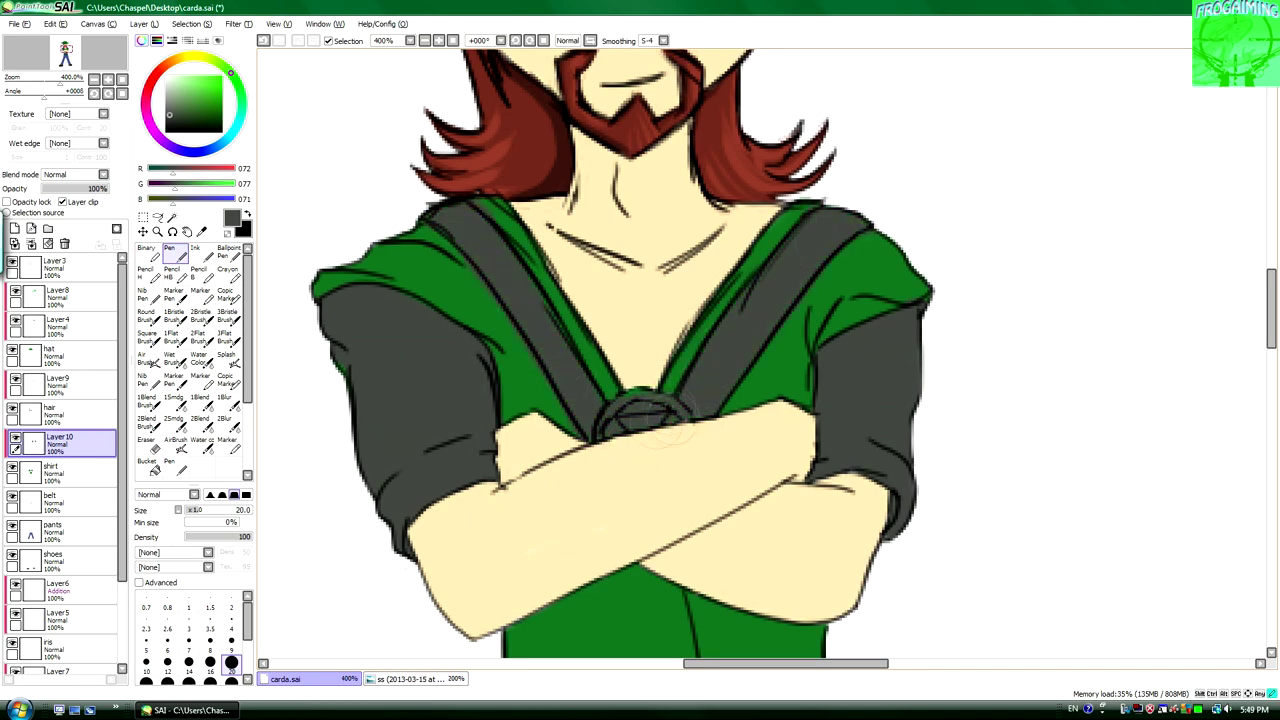
Clean up the grey edges and draw near-black lines along both strap edges.
scroll(656, 423, "down", 3)
scroll(500, 390, "up", 3)
key("e")
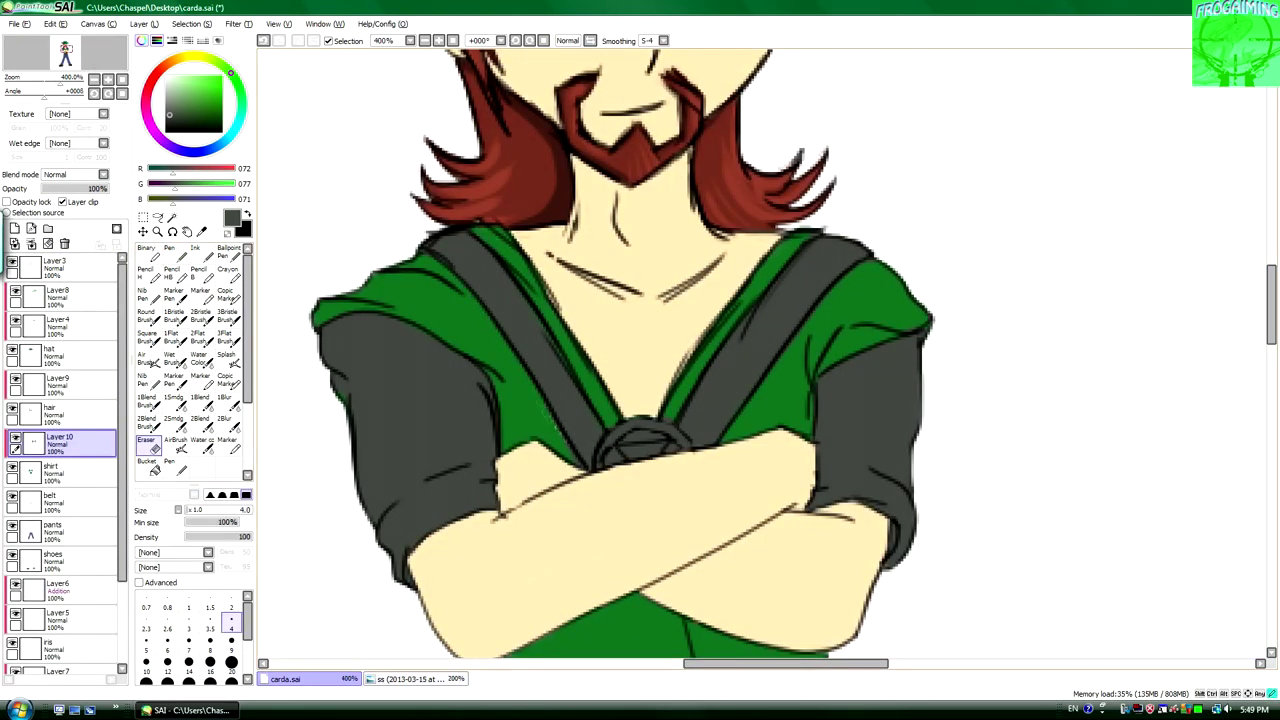
key("n")
key("e")
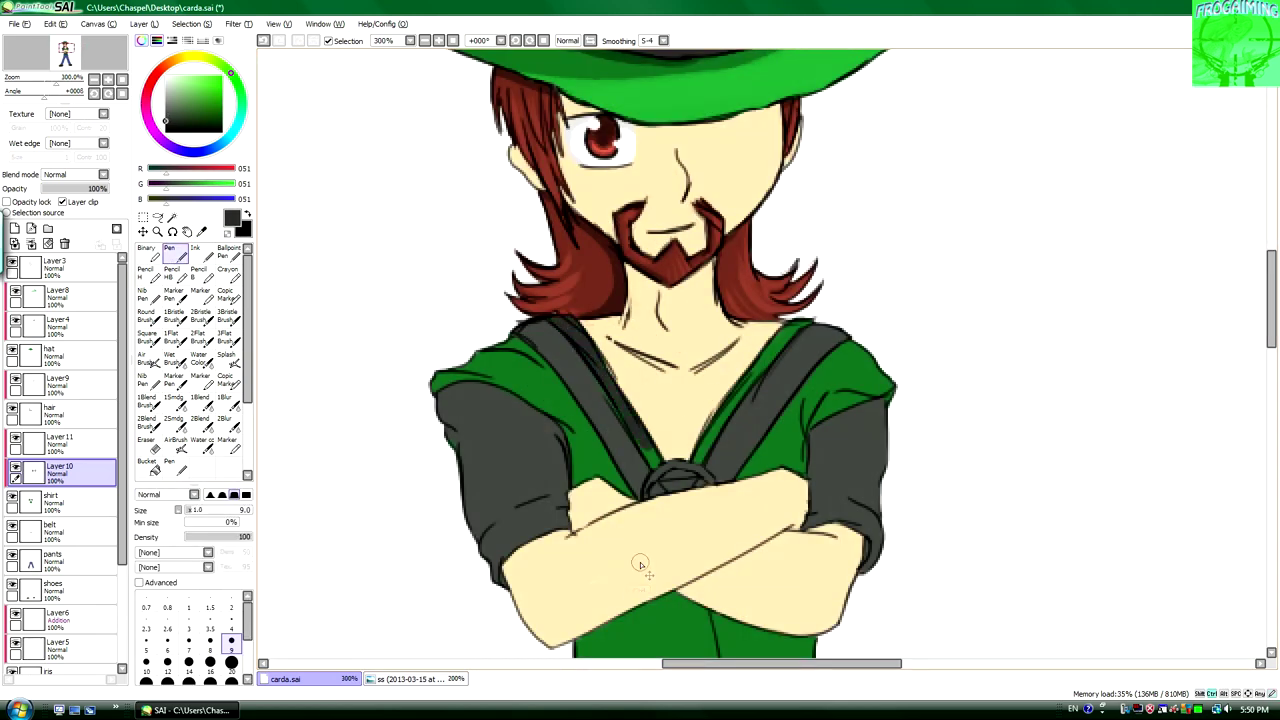
scroll(641, 565, "up", 2)
left_click(165, 124)
left_click_drag(485, 290, 655, 540)
left_click_drag(890, 292, 716, 535)
left_click(556, 425, "alt")
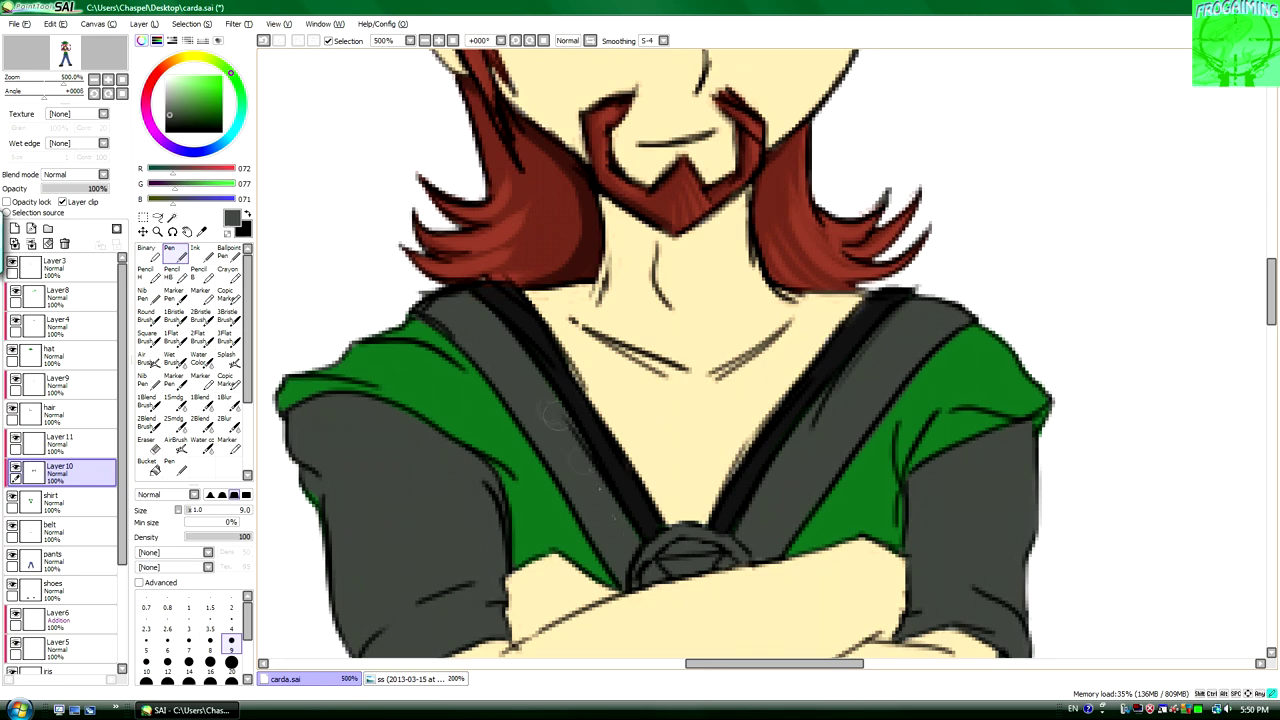
left_click(50, 412)
On Layer 11, try light-green highlight strokes on the shirt, then undo them.
key("e")
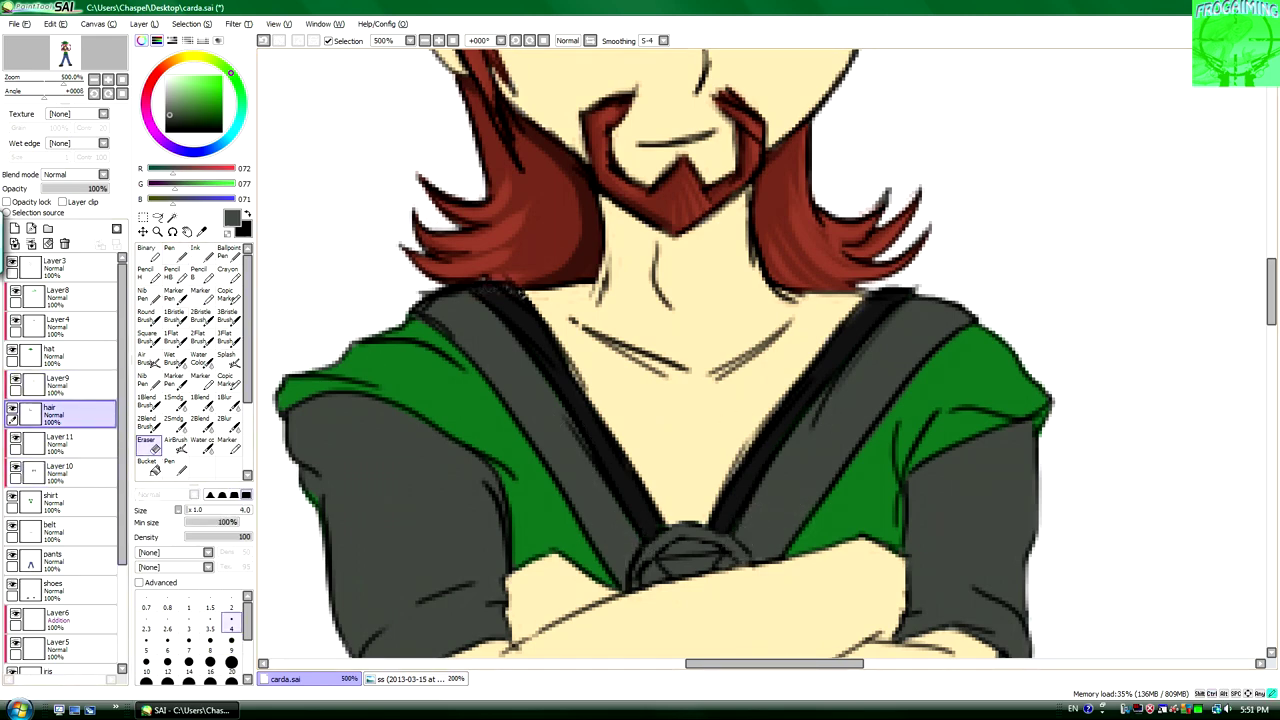
left_click(78, 453)
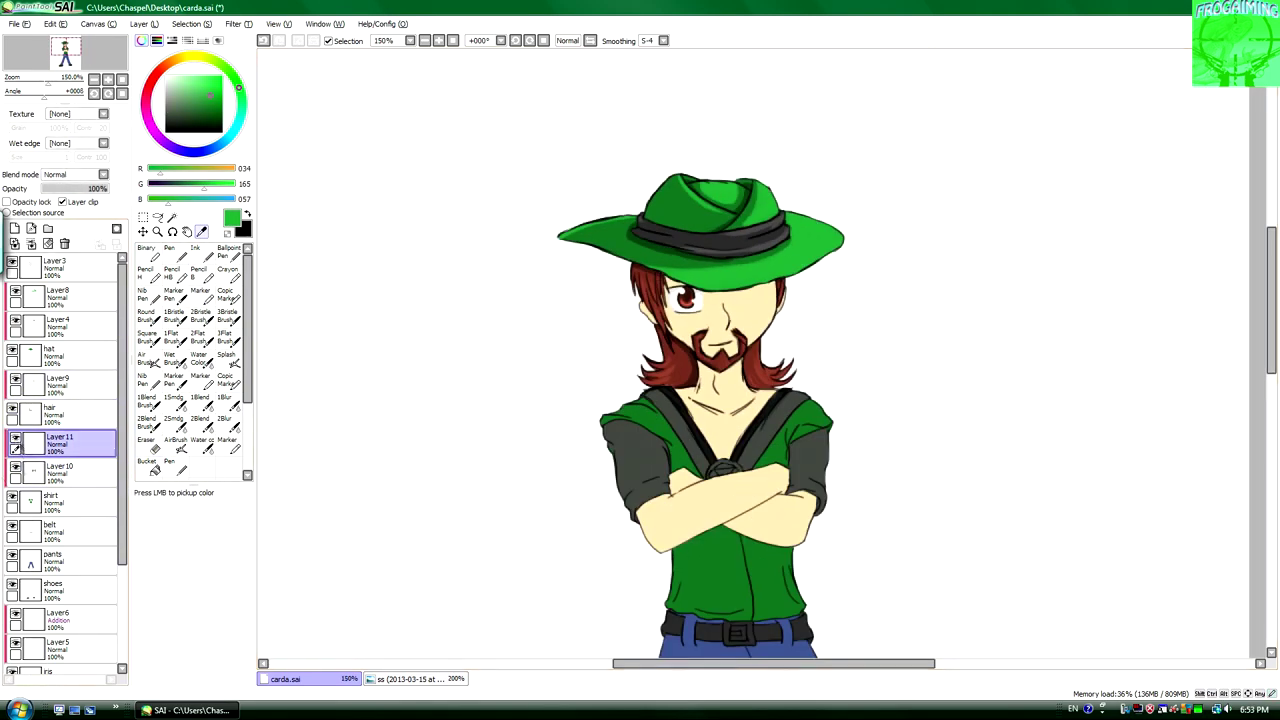
scroll(757, 350, "up", 2)
scroll(757, 350, "down", 3)
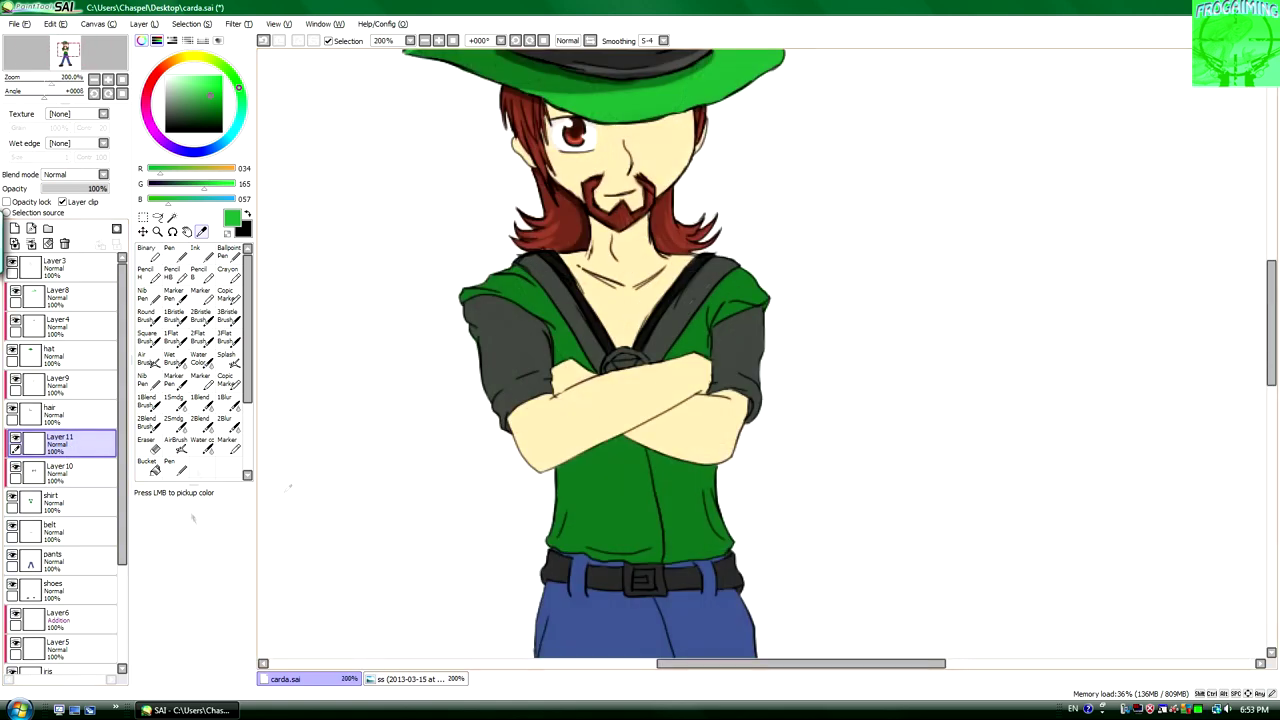
key("n")
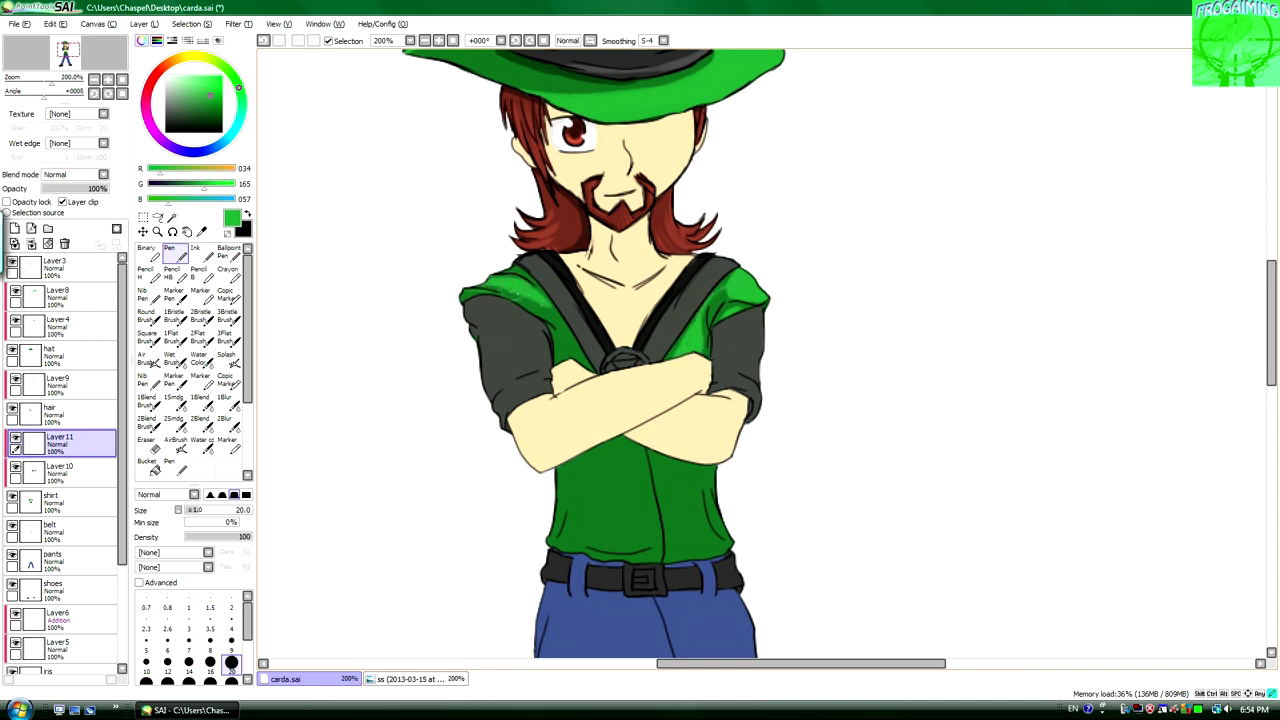
scroll(620, 350, "down", 3)
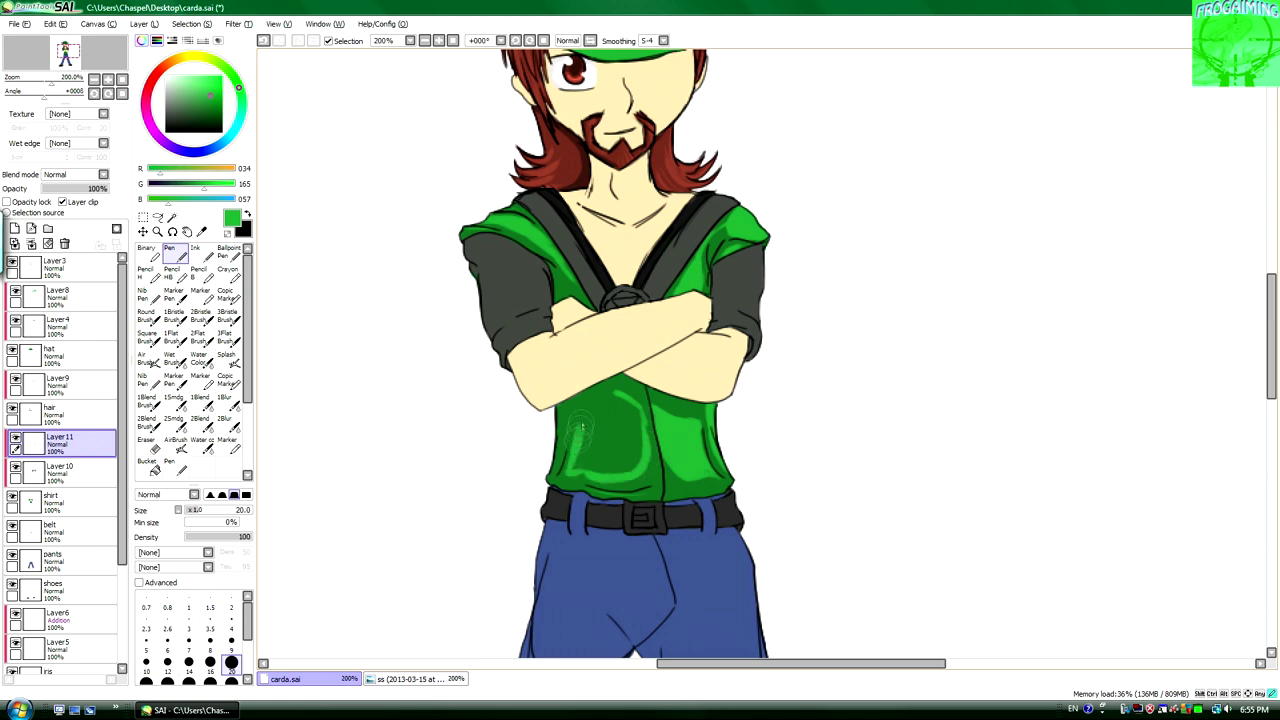
key("ctrl+z")
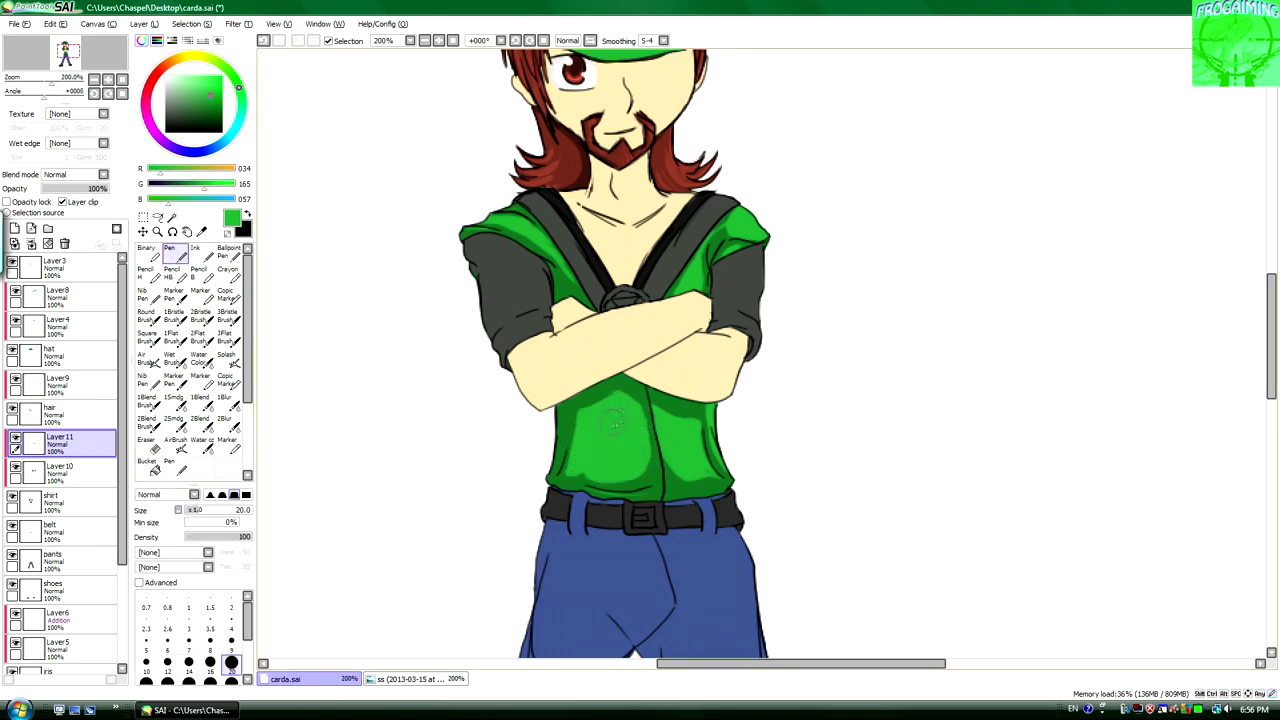
key("e")
scroll(538, 424, "down", 4)
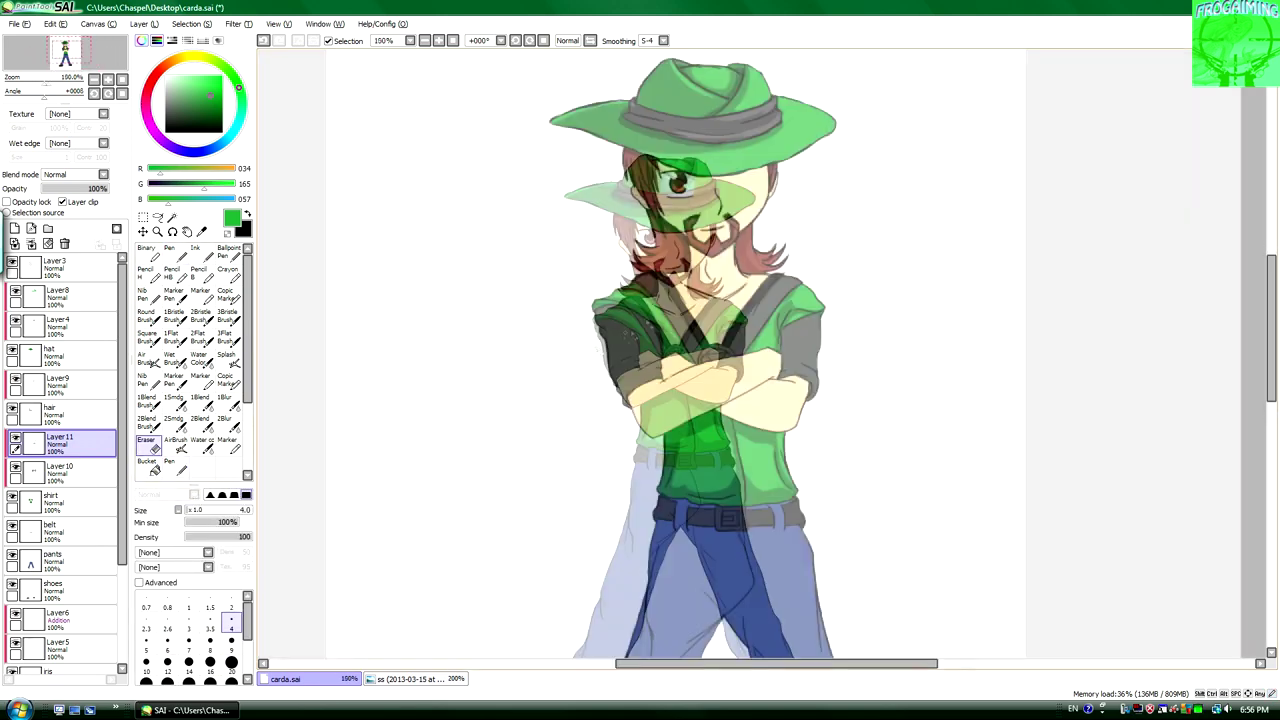
Sample the shirt's dark green and paint fold shading on Layer 11 with a size-4 brush.
left_click(538, 424, "alt")
scroll(560, 378, "up", 6)
key("n")
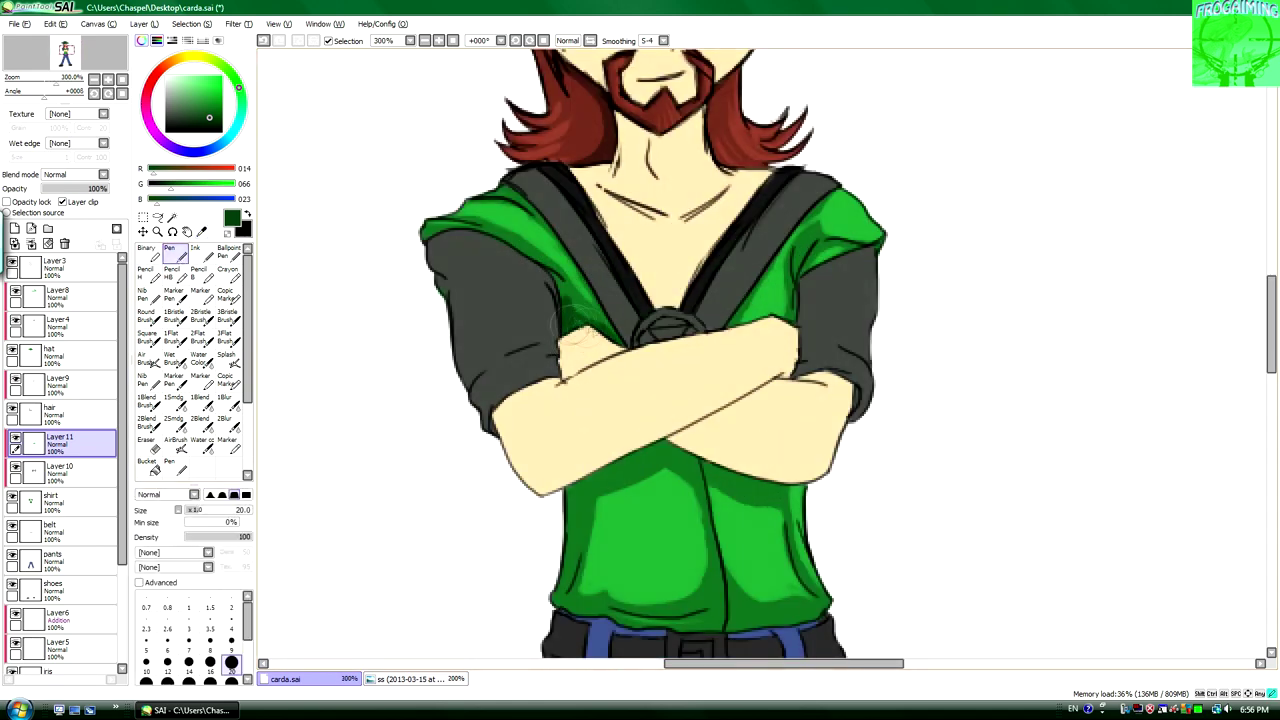
left_click_drag(483, 257, 432, 234)
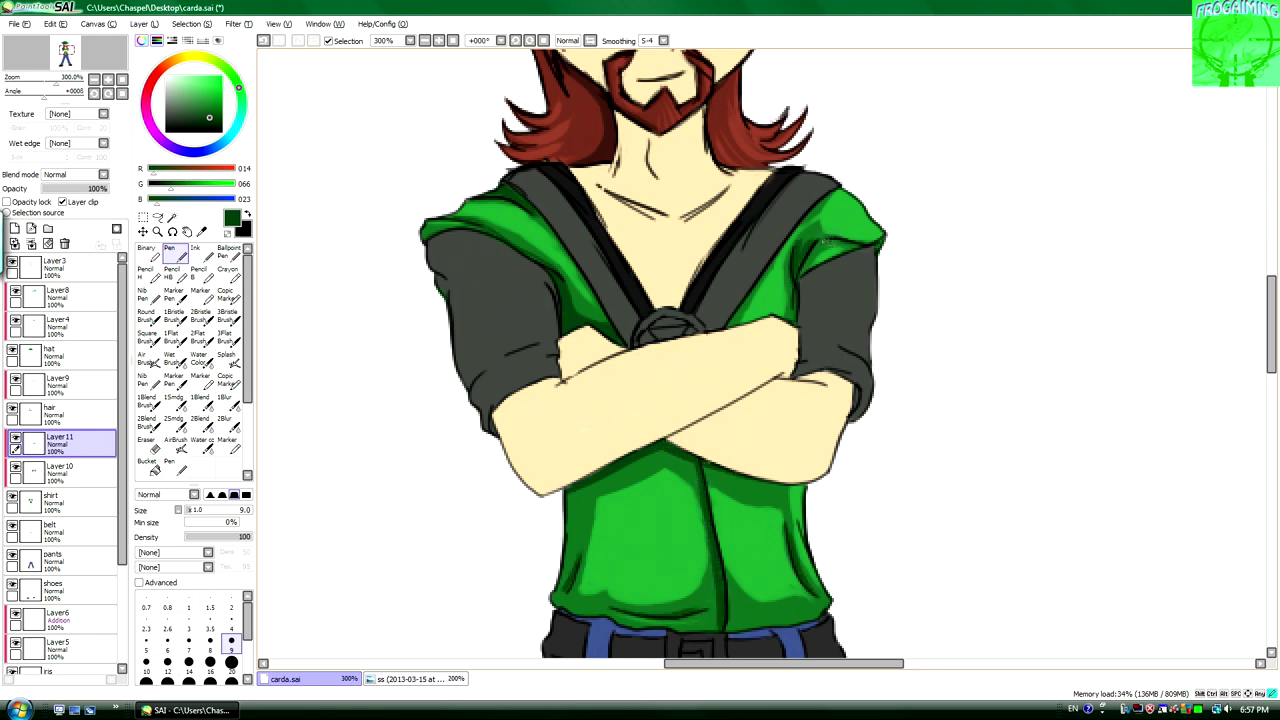
scroll(641, 564, "down", 3)
scroll(690, 357, "up", 4)
Erase the shading from the shirt's centre, front and upper-left strap to leave lighter panels.
key("e")
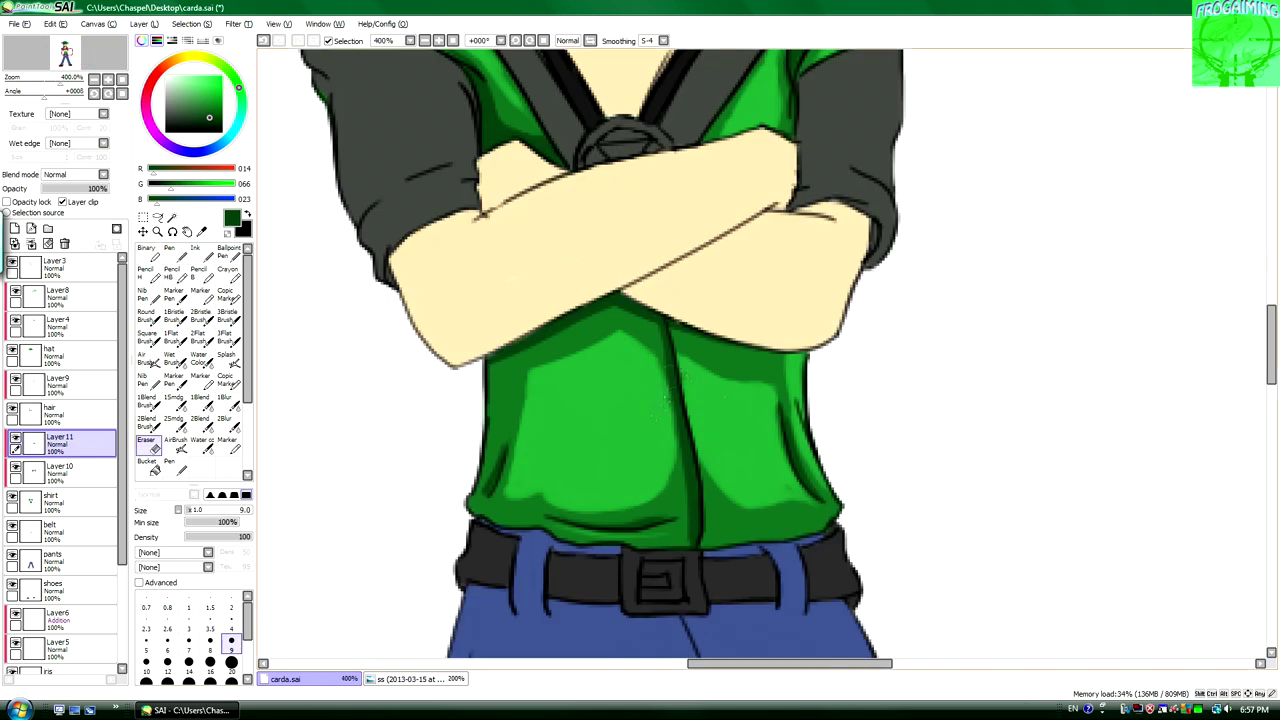
mouse_move(690, 357)
left_mouse_down()
mouse_move(732, 463)
mouse_move(665, 465)
left_mouse_up()
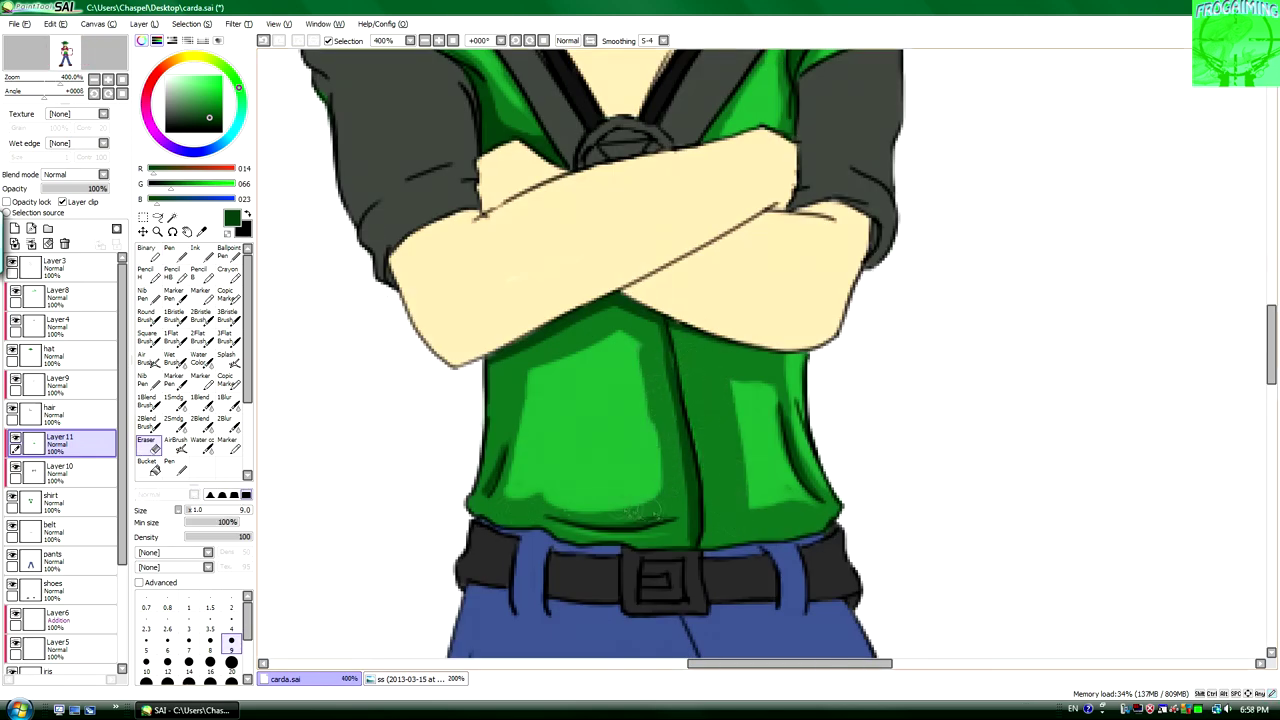
mouse_move(640, 512)
left_mouse_down()
mouse_move(540, 360)
mouse_move(640, 340)
mouse_move(655, 470)
left_mouse_up()
scroll(643, 557, "down", 1)
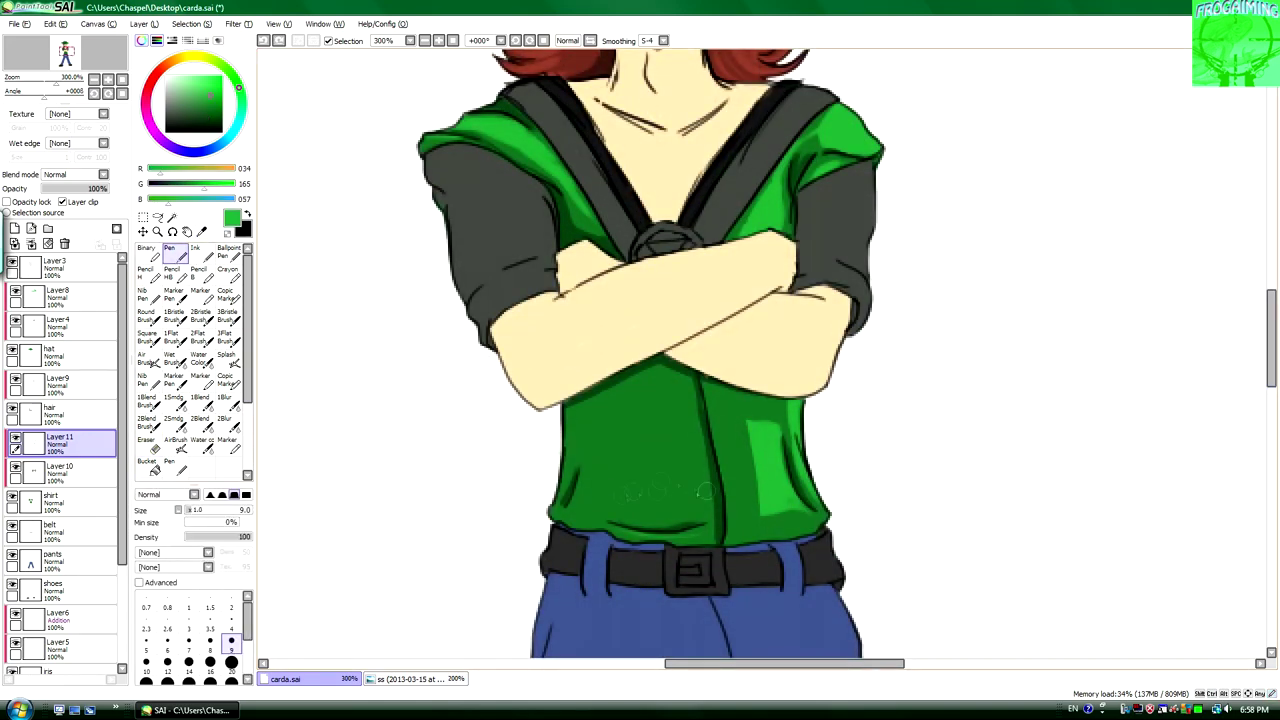
key("e")
left_click_drag(470, 130, 592, 220)
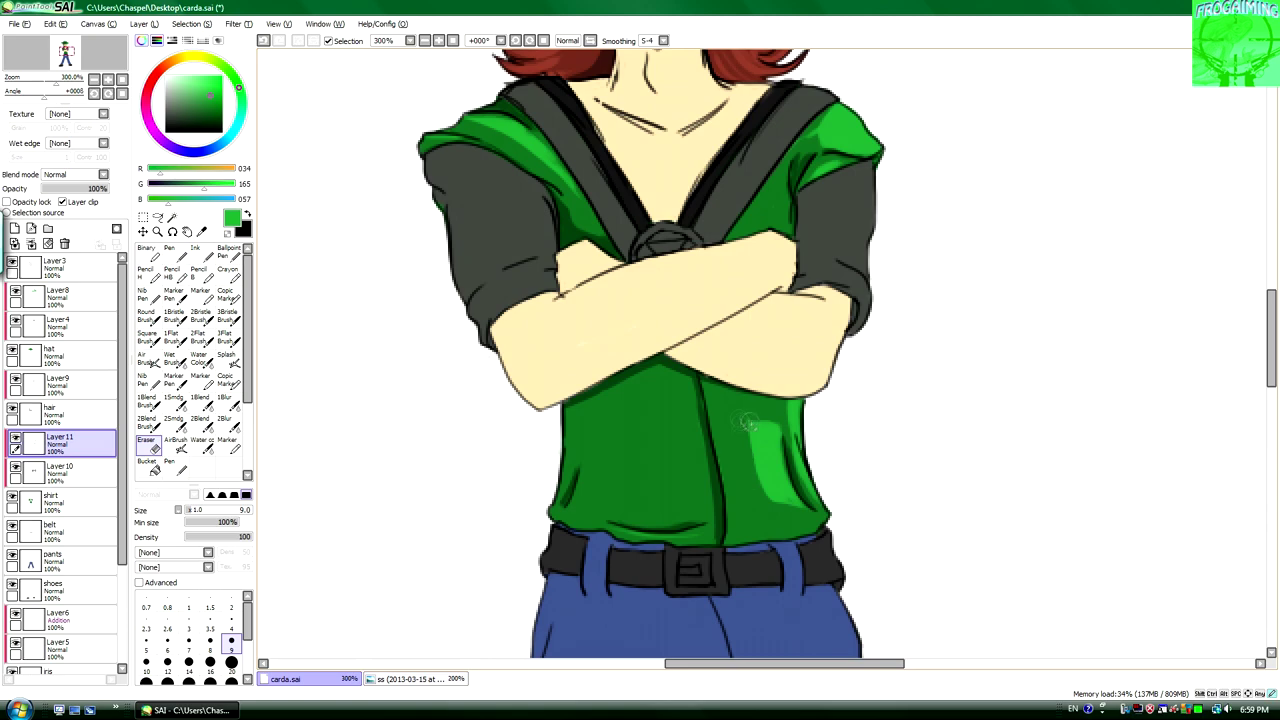
scroll(641, 563, "down", 5)
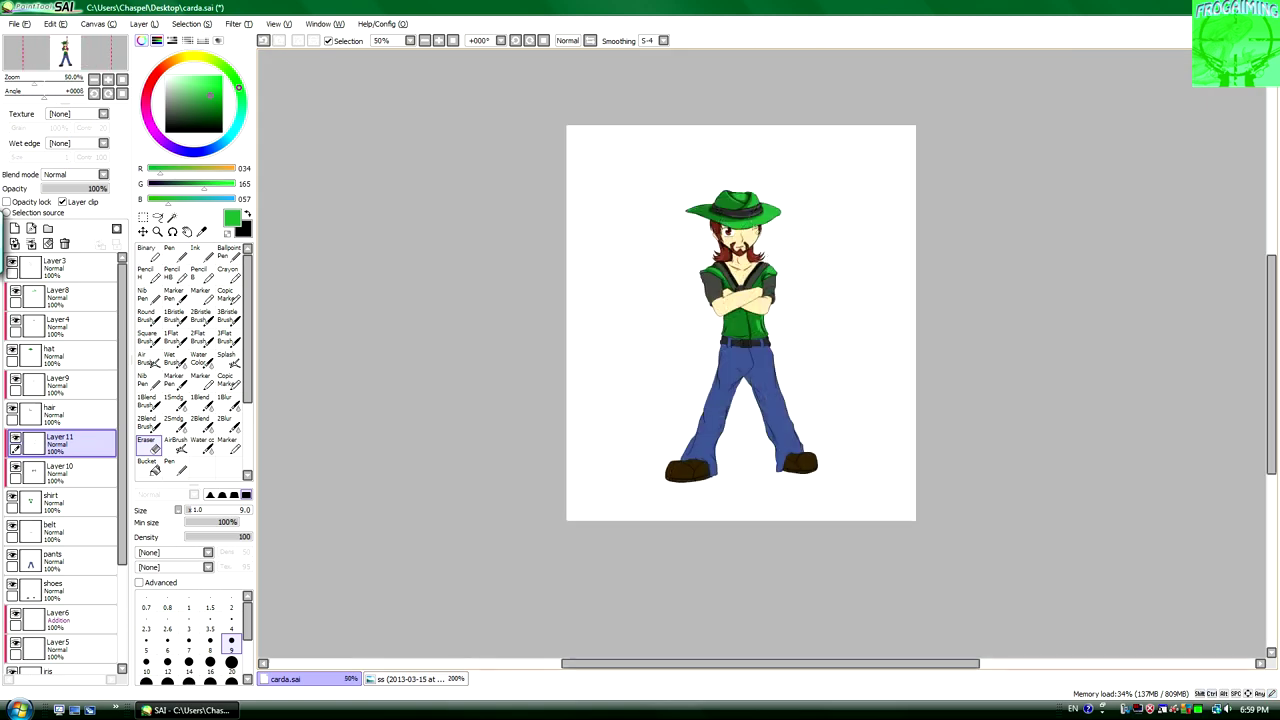
Add Layer 12 for the belt and move it beneath the shirt layer.
scroll(678, 393, "up", 4)
scroll(640, 563, "down", 4)
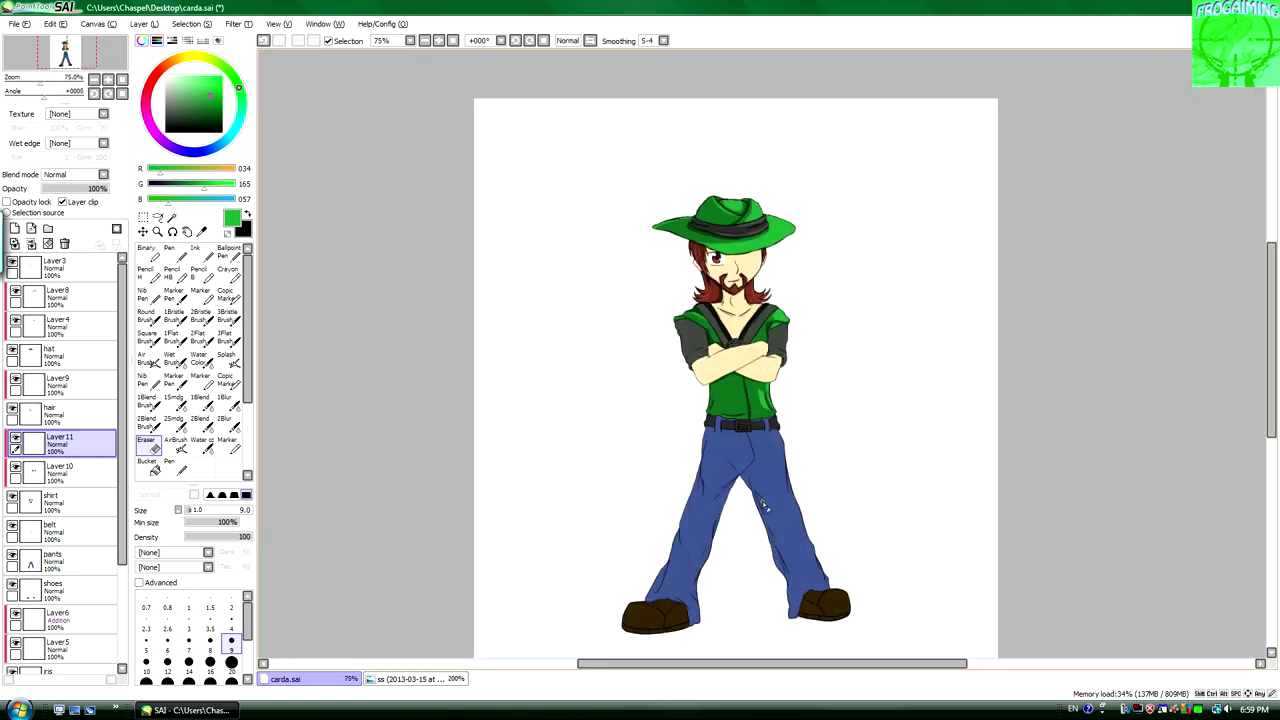
left_click(14, 228)
left_click_drag(60, 440, 60, 515)
scroll(715, 420, "up", 5)
Compare against the reference screenshot, then add Layer 13 above Layer 12 in Addition mode.
left_click(447, 679)
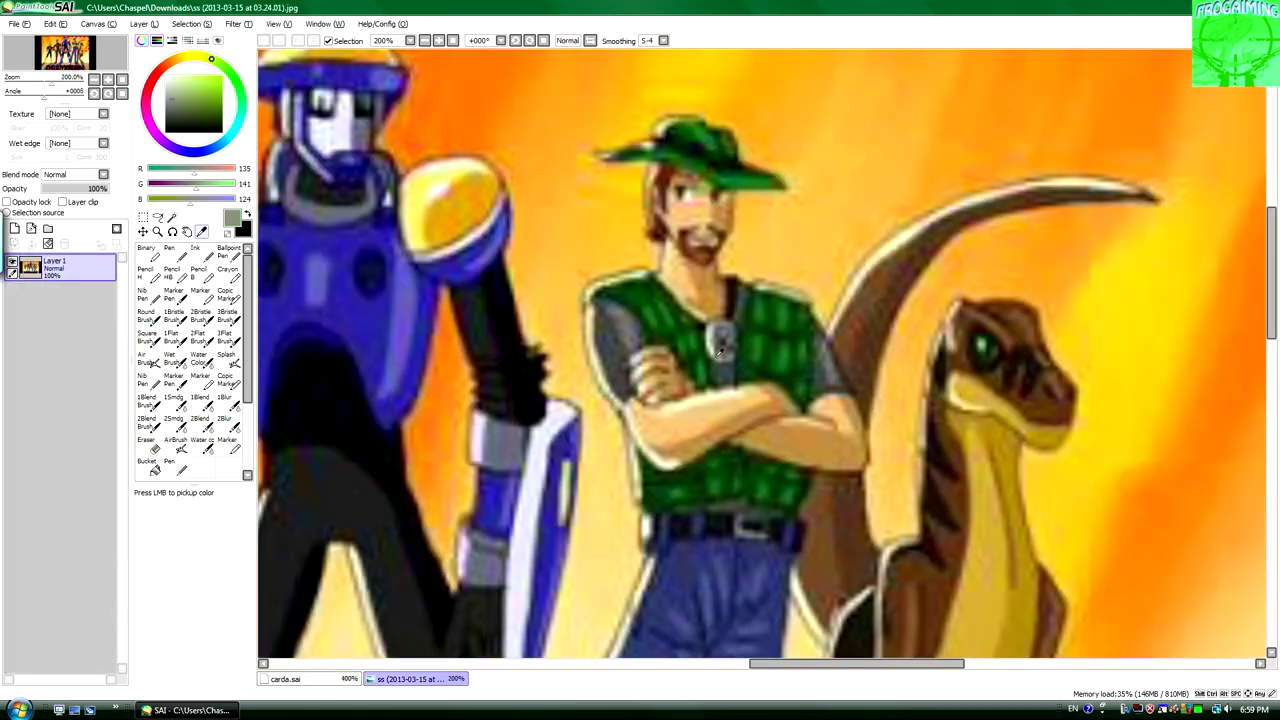
left_click(290, 679)
scroll(620, 490, "down", 2)
key("n")
scroll(622, 496, "up", 2)
scroll(640, 470, "down", 1)
scroll(688, 425, "up", 1)
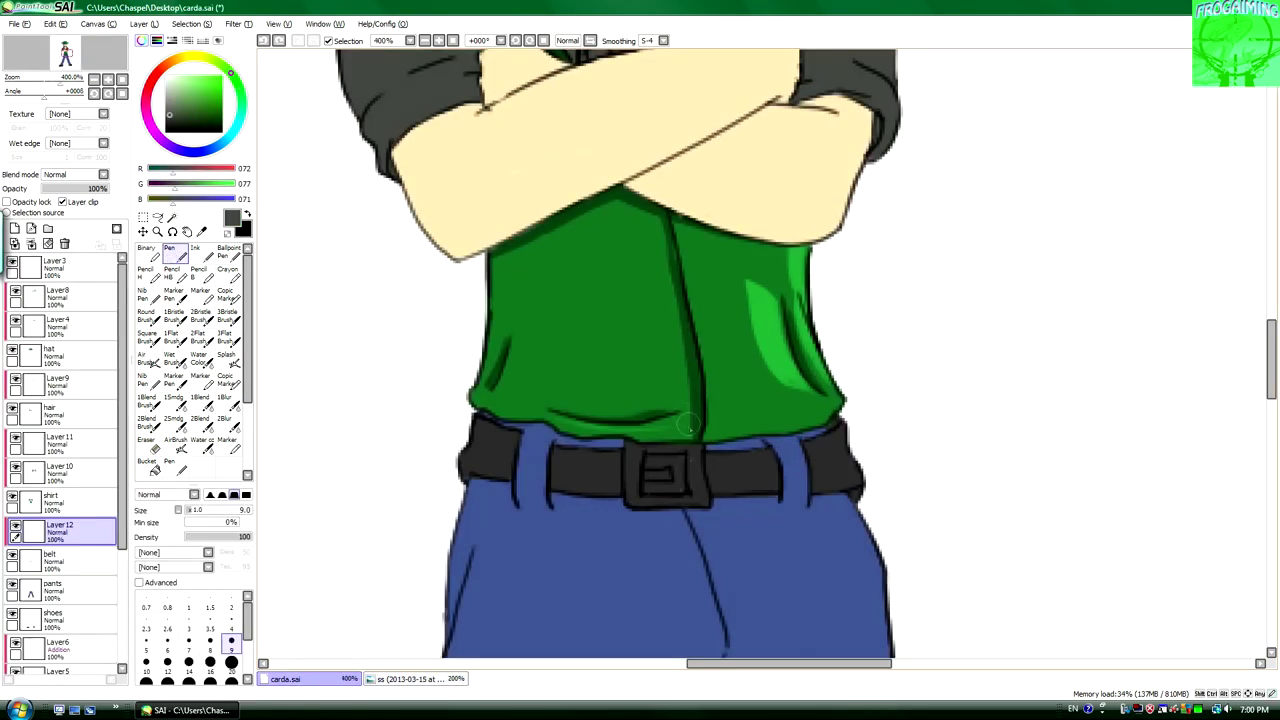
left_click(14, 228)
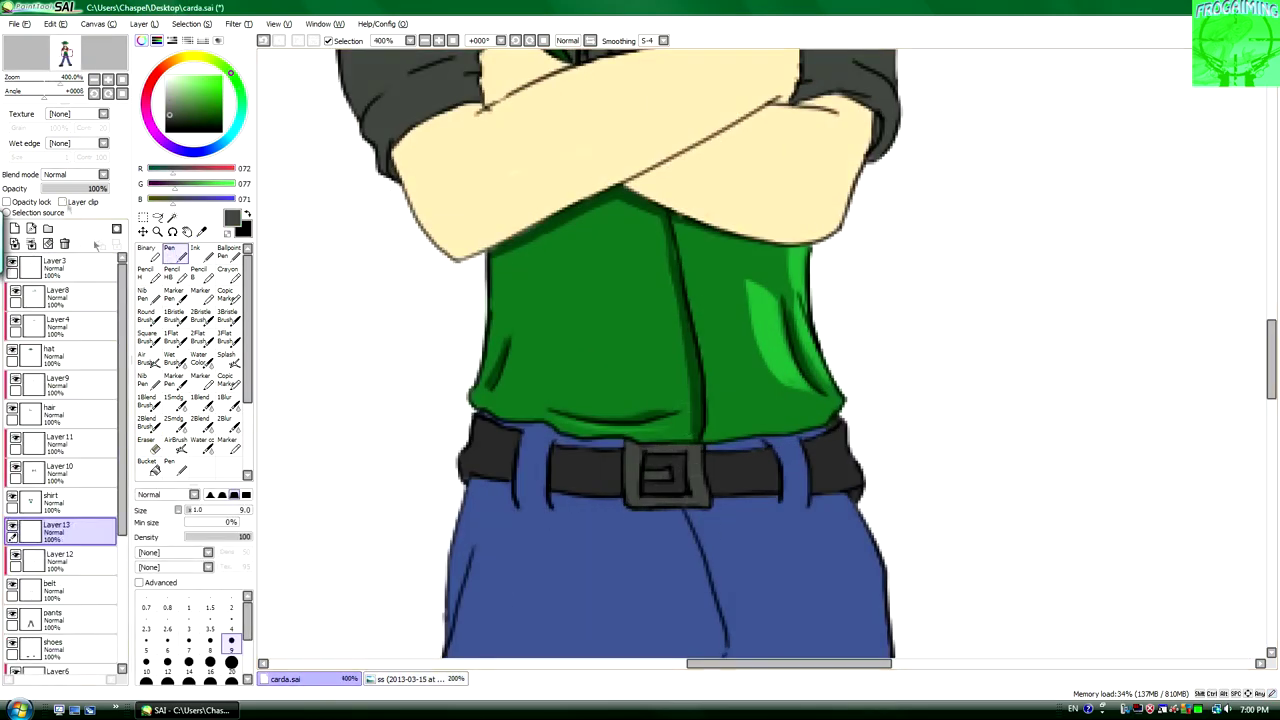
left_click(75, 174)
Undo the bright grey belt highlight strokes and their Addition blending.
left_click(70, 208)
left_click(175, 465)
mouse_move(838, 428)
left_mouse_down()
mouse_move(852, 490)
mouse_move(850, 478)
left_mouse_up()
key("ctrl+z")
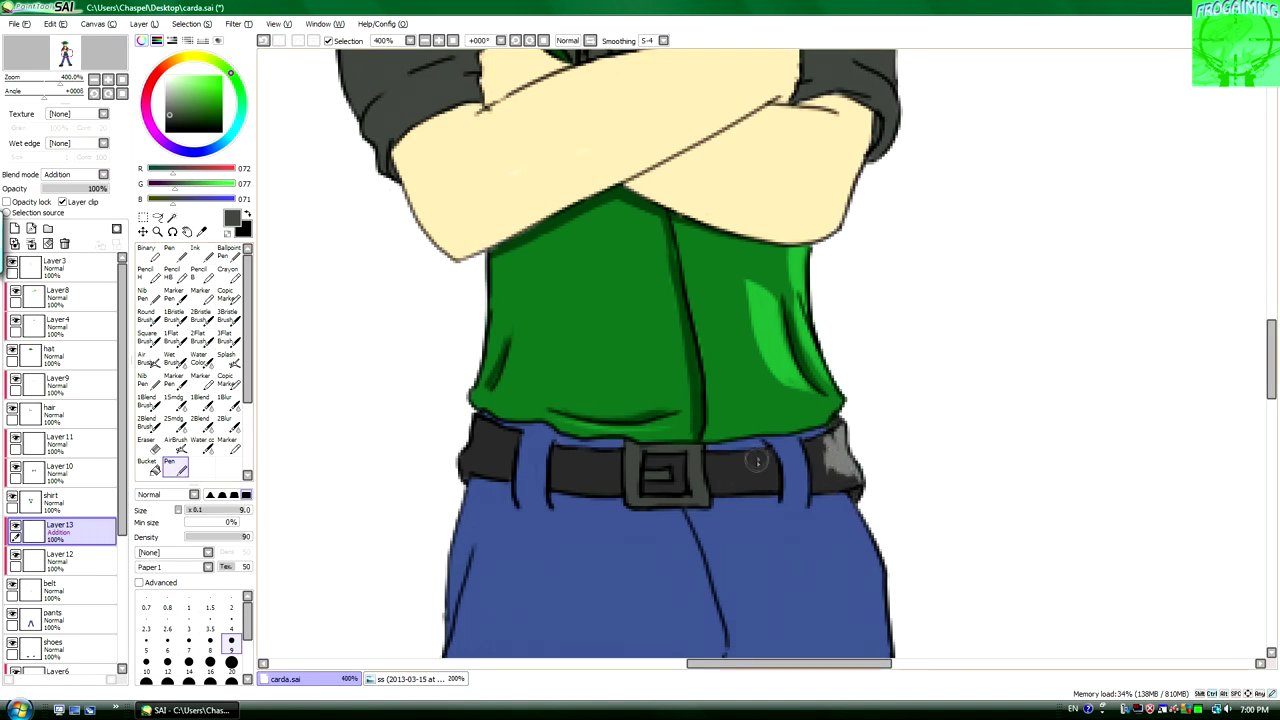
key("ctrl+z")
key("ctrl+z")
key("ctrl+z")
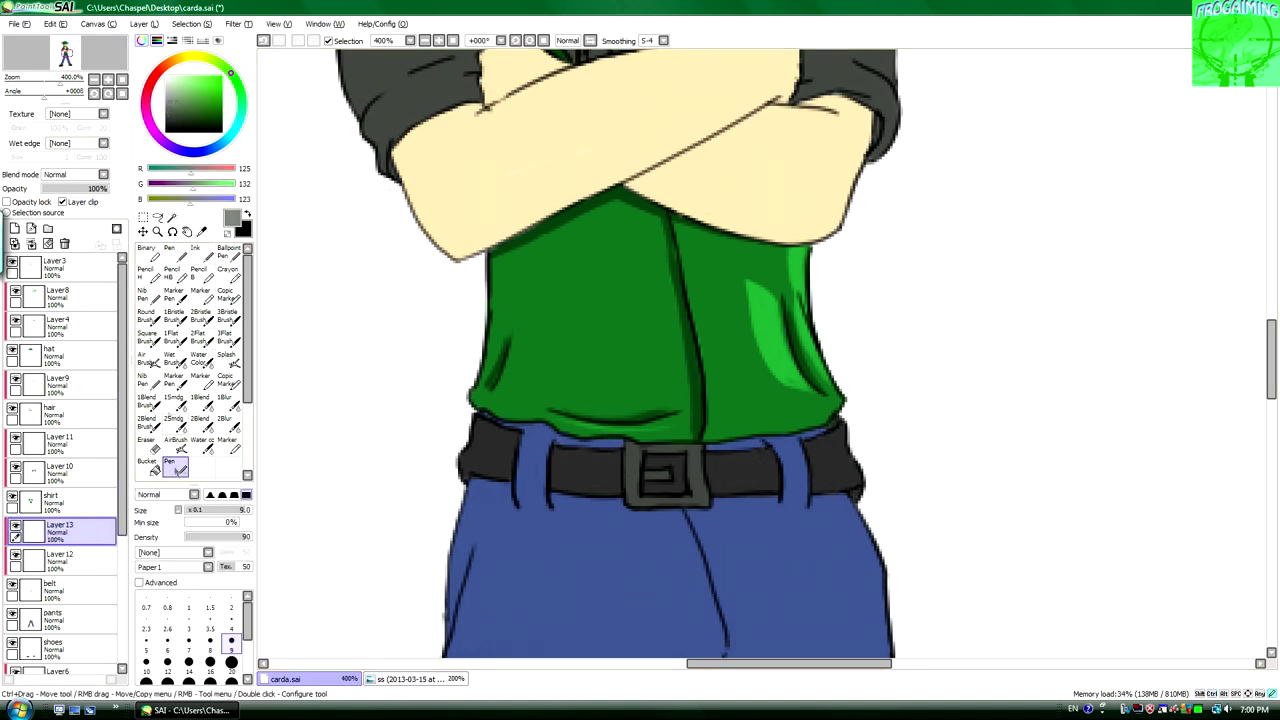
left_click(170, 250)
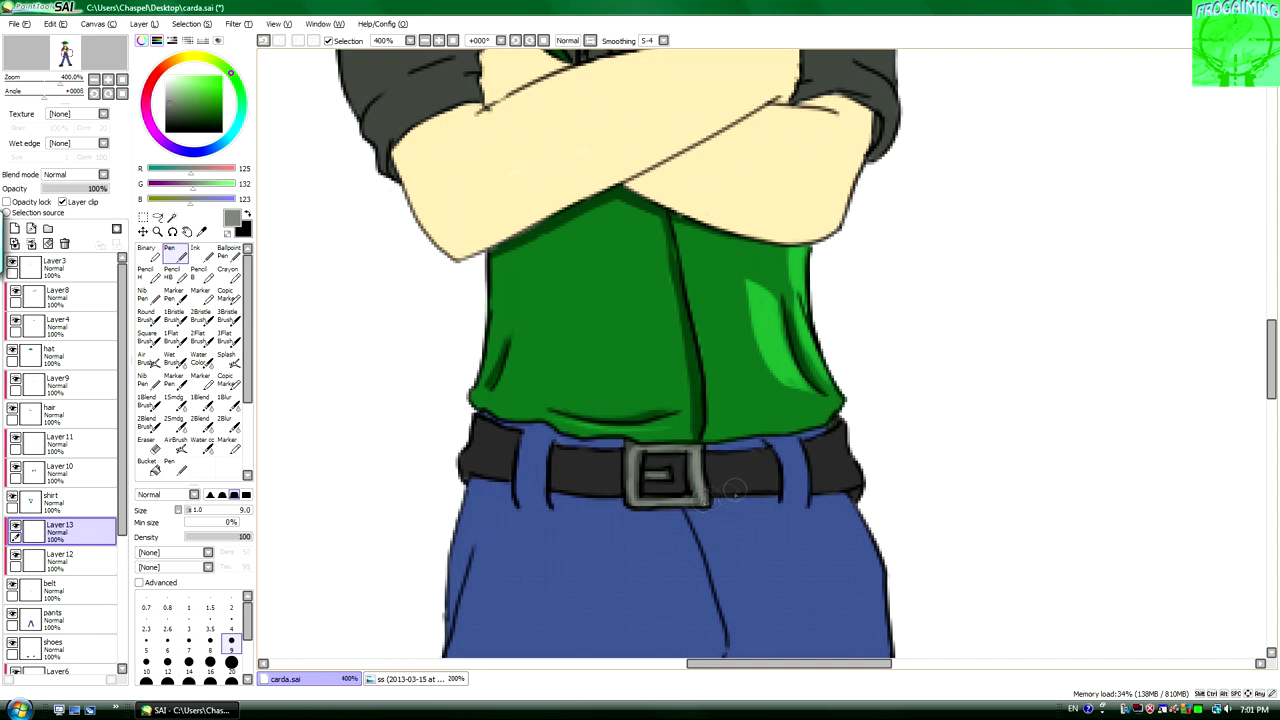
Sample greys from the buckle and belt, then shade the belt with a soft blurred dark grey.
left_click(690, 452, "alt")
left_click(656, 476, "alt")
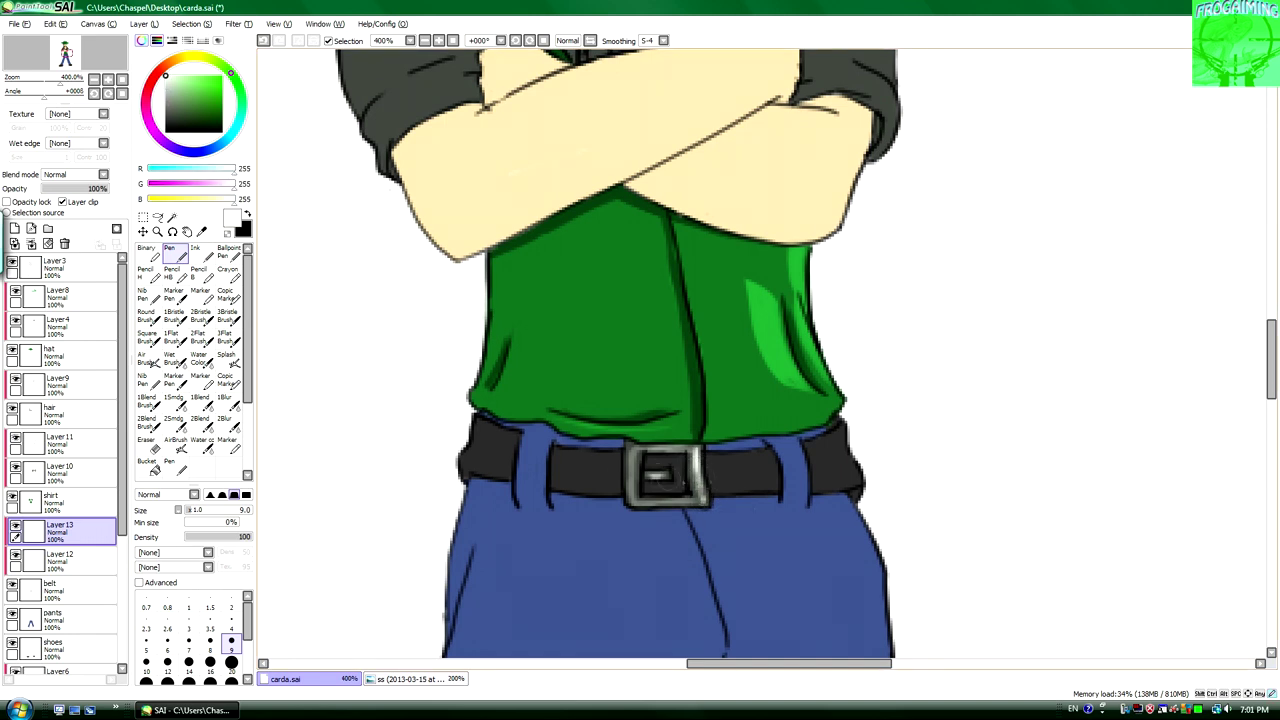
left_click(169, 116)
left_click(170, 465)
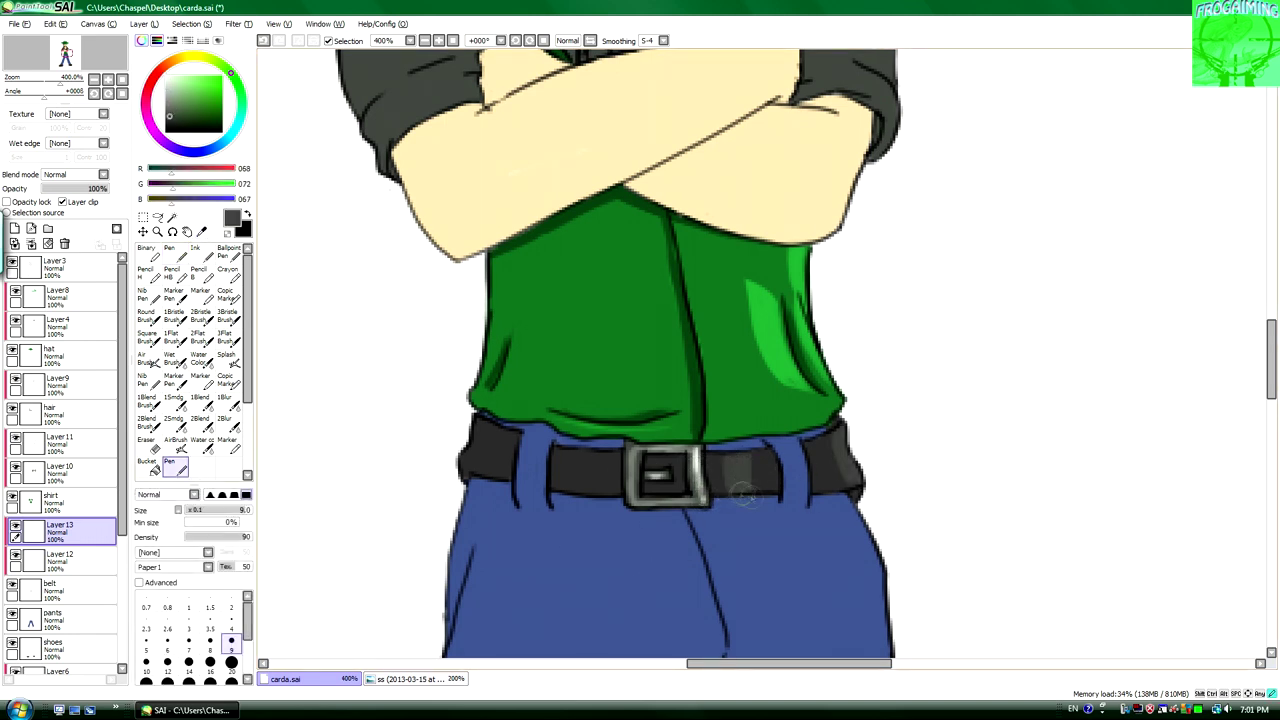
left_click(166, 128)
left_click(169, 252)
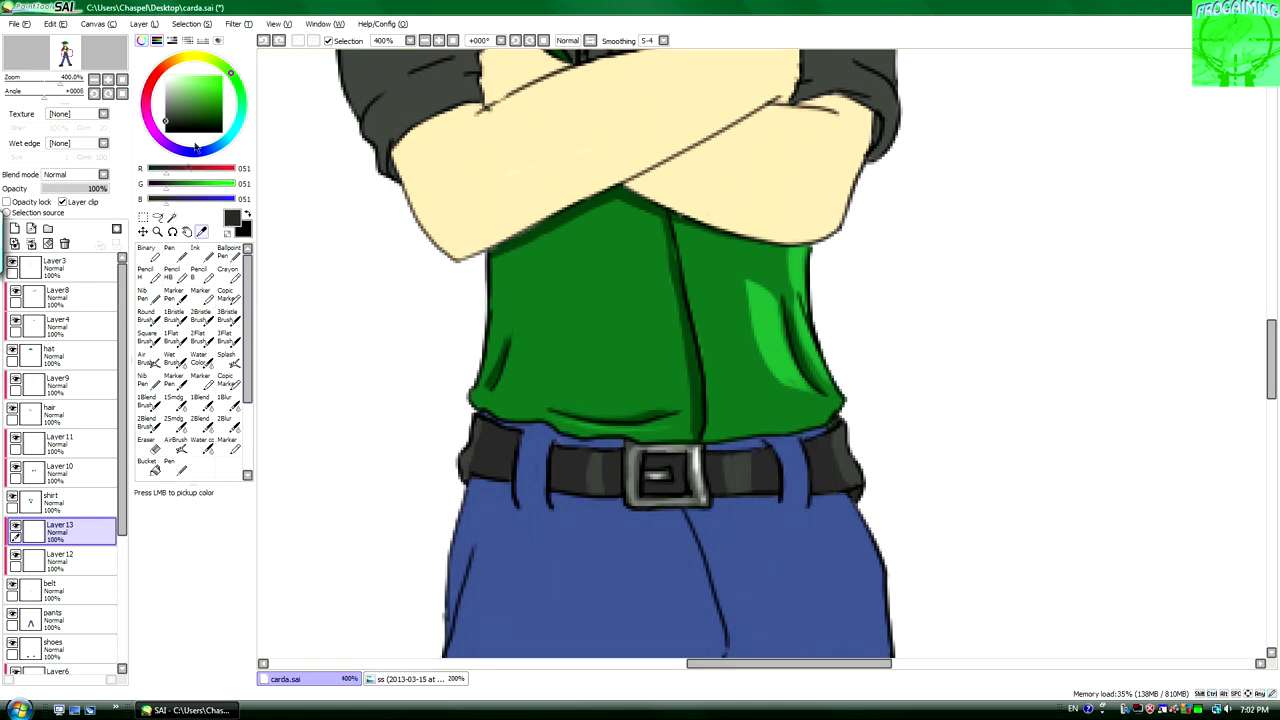
left_click(850, 492, "alt")
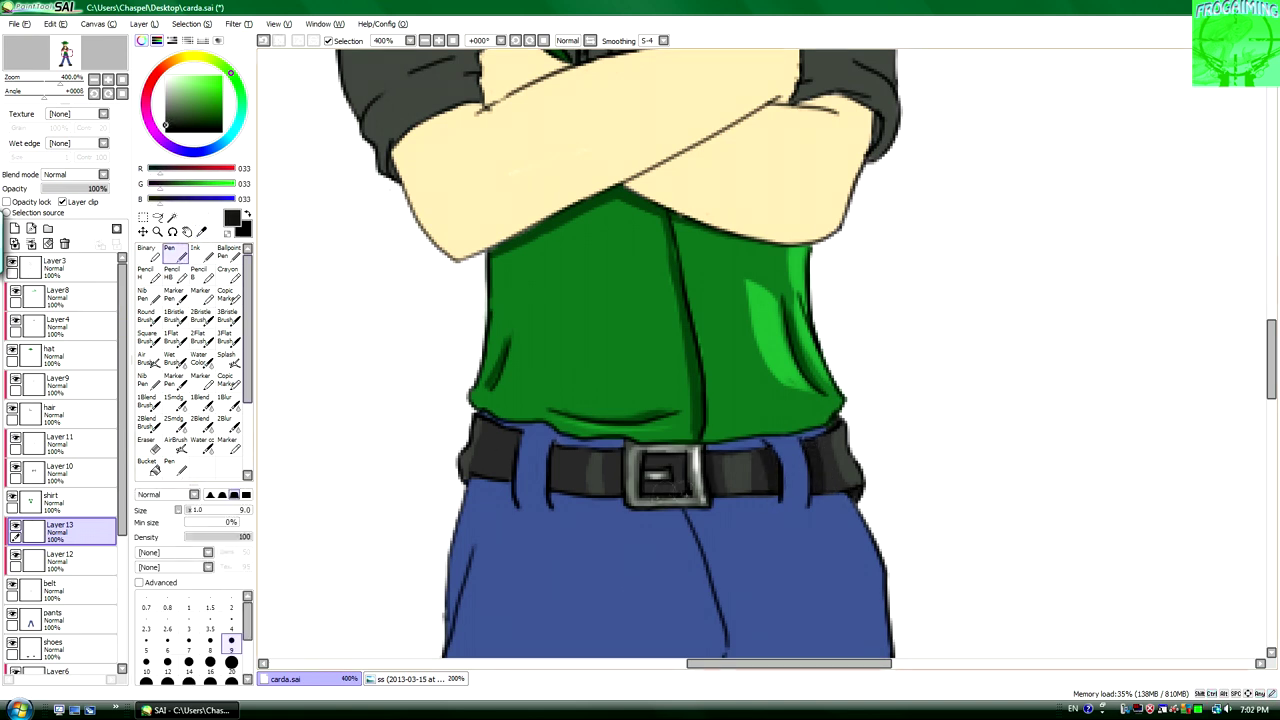
left_click(229, 424)
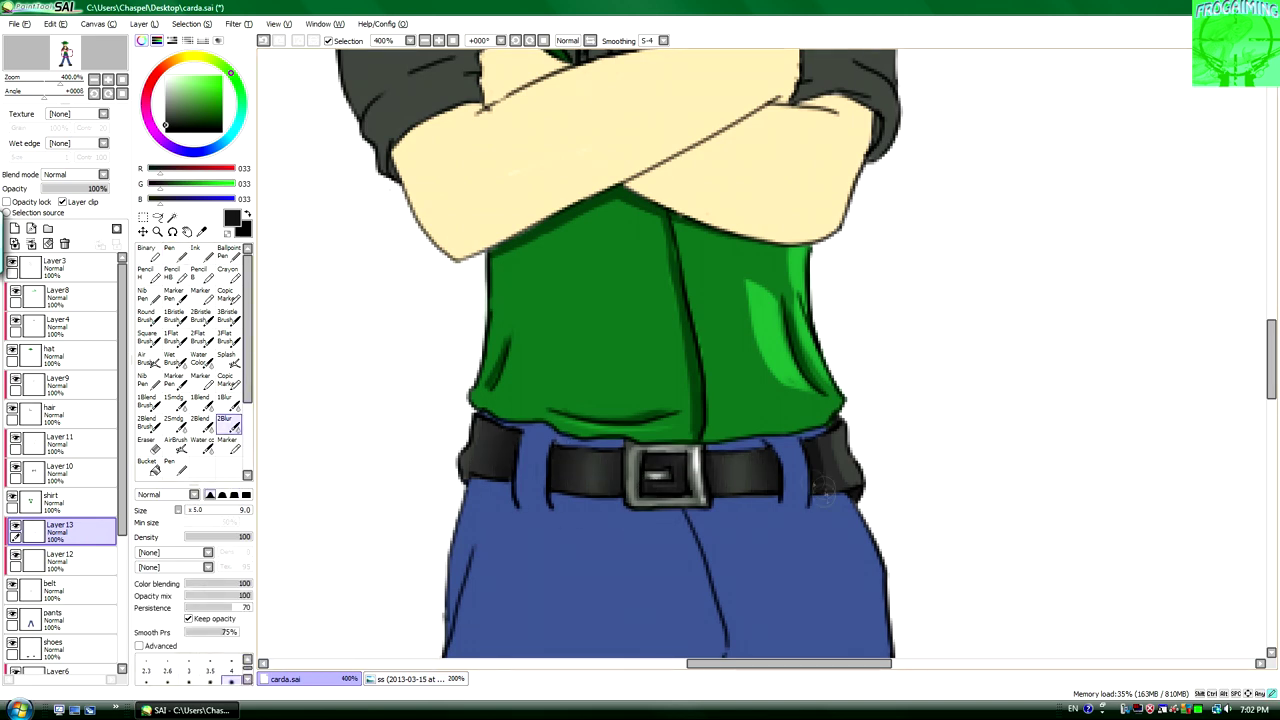
scroll(826, 486, "up", 3)
left_click(58, 440)
scroll(1270, 330, "up", 5)
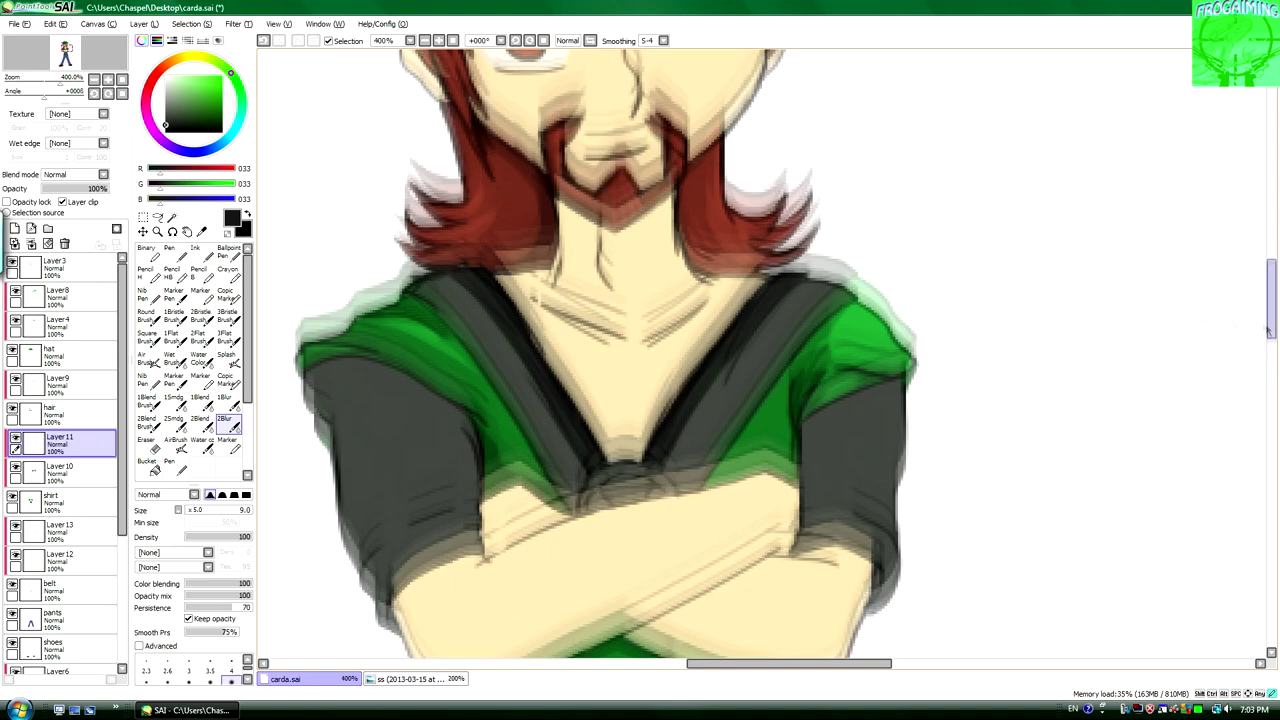
scroll(488, 428, "up", 5)
left_click(58, 290)
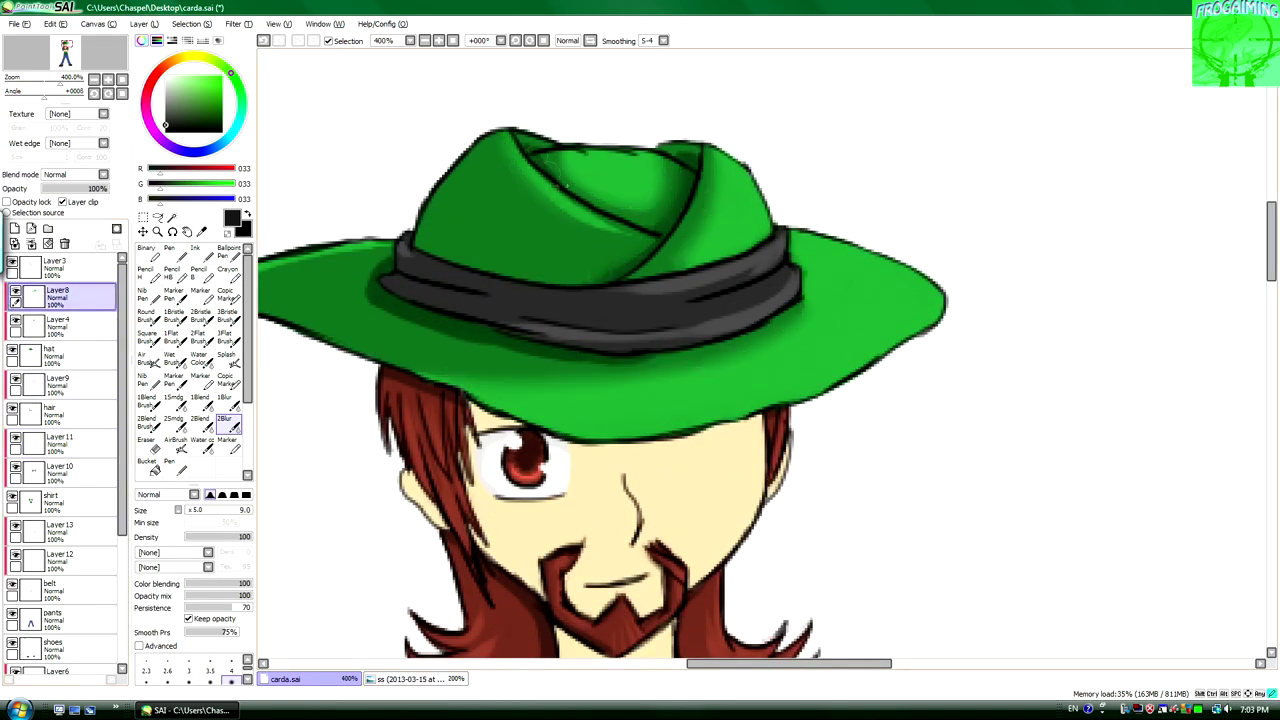
scroll(700, 350, "left", 2)
scroll(760, 400, "down", 5)
left_click(58, 437)
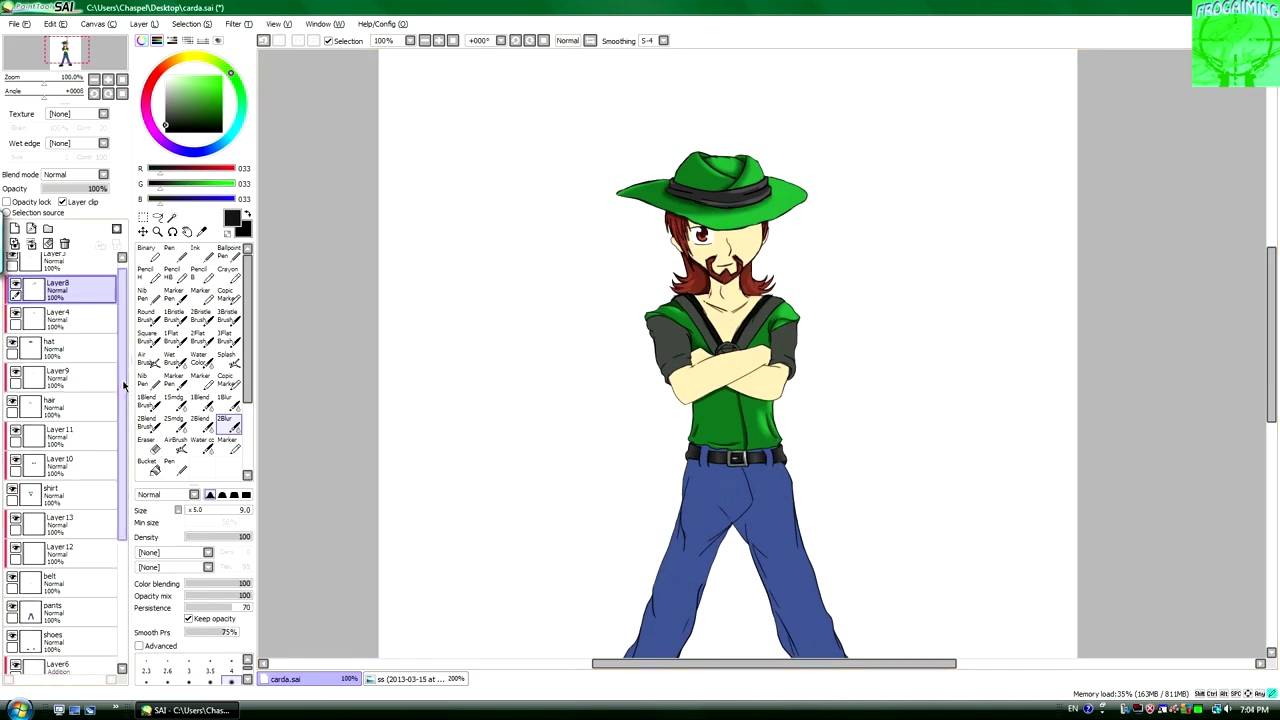
scroll(760, 400, "up", 6)
scroll(683, 468, "down", 2)
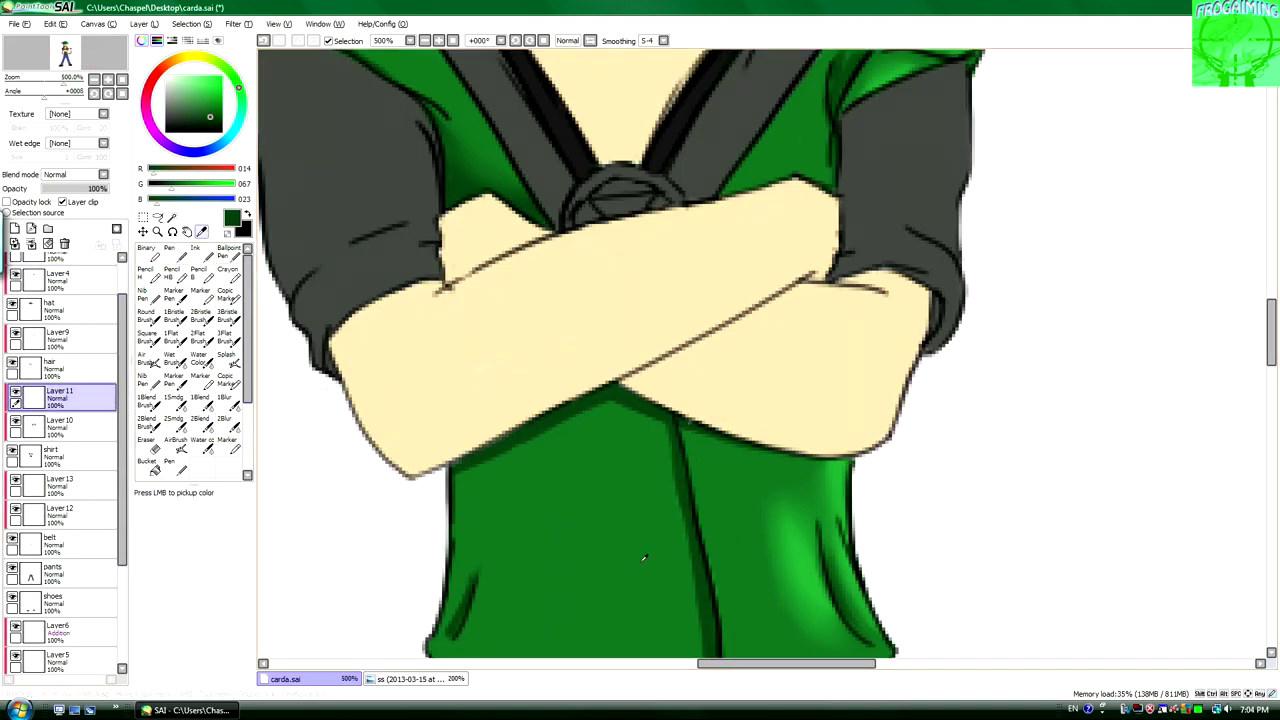
Paint mid-grey shading along the right sleeve with the plain pen on Layer 11.
scroll(683, 468, "up", 2)
left_click(683, 468, "alt")
left_click(170, 258)
scroll(465, 552, "down", 1)
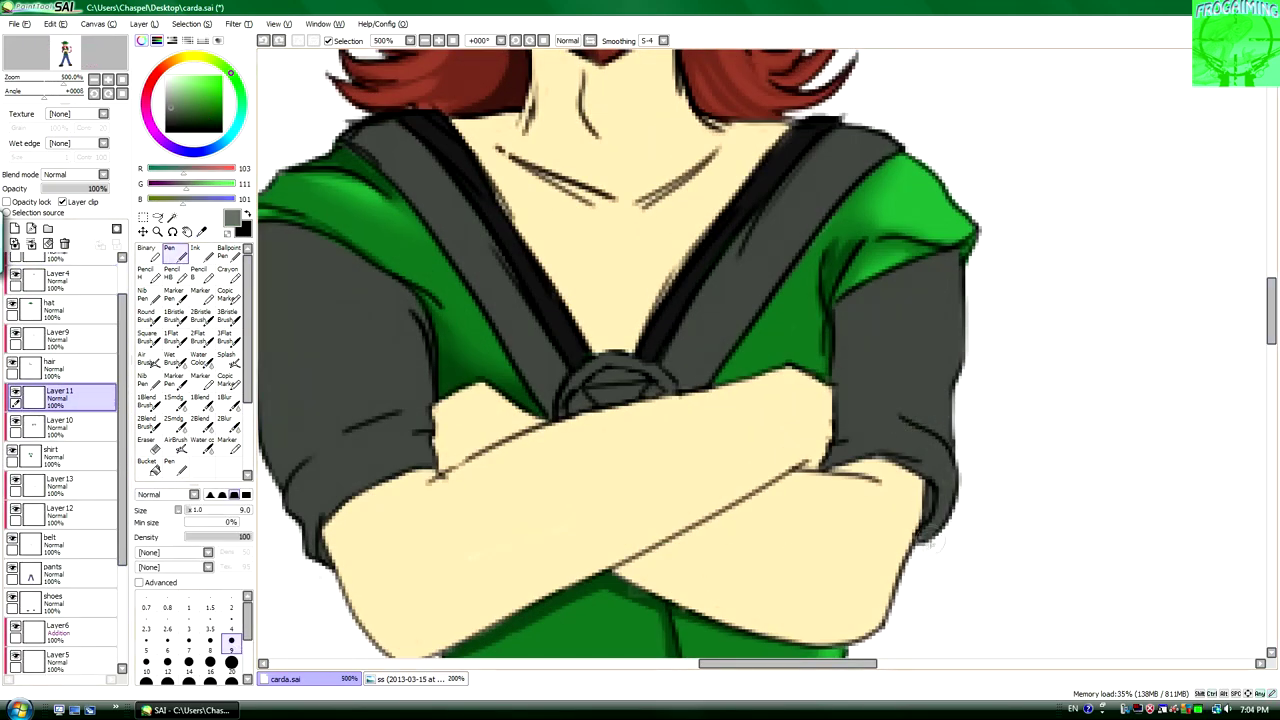
mouse_move(937, 454)
left_mouse_down()
mouse_move(950, 265)
mouse_move(937, 467)
left_mouse_up()
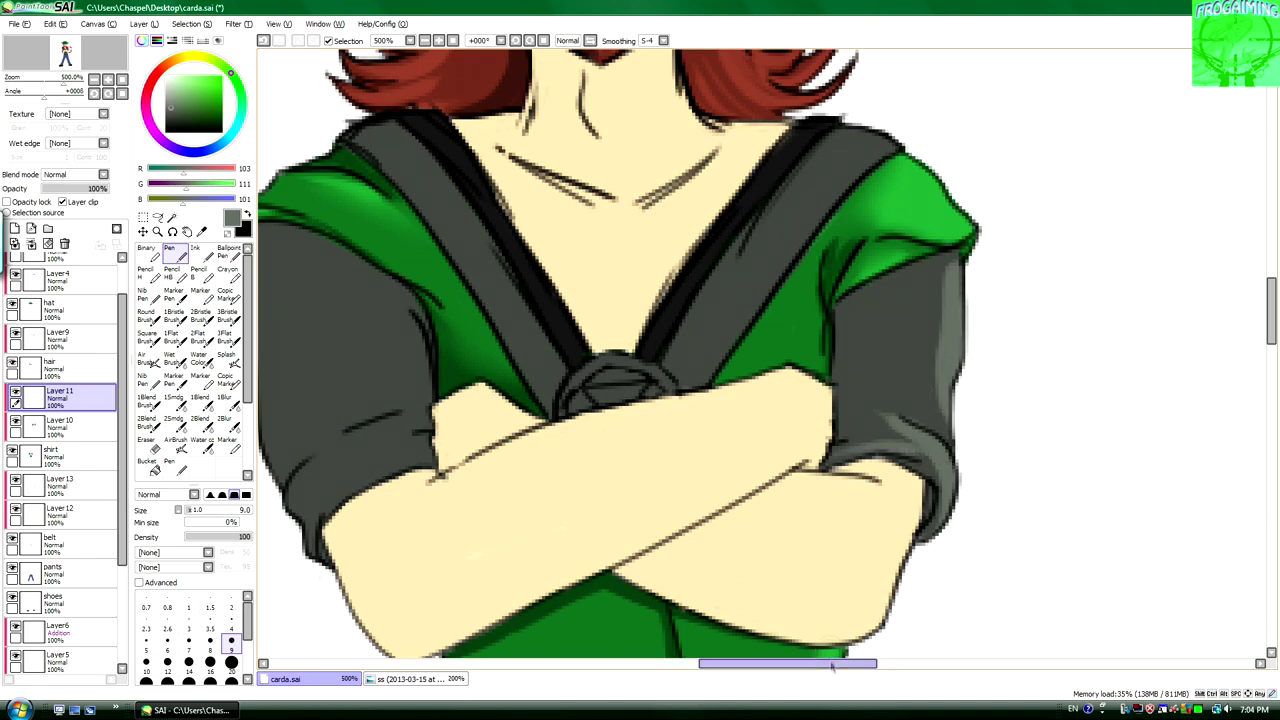
left_click_drag(832, 667, 803, 667)
Hatch lighter grey shading on the left sleeve with a size 9.0 pen and blur it smooth.
left_click(60, 427)
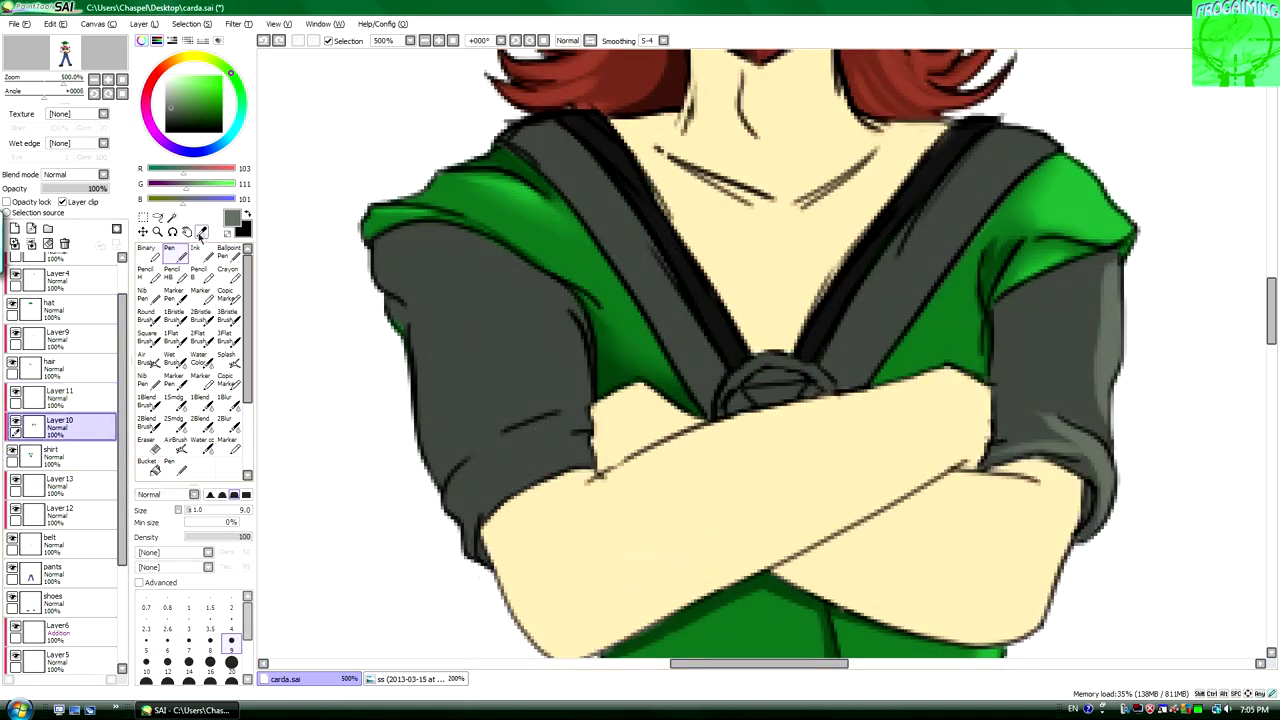
left_click(231, 628)
left_click(400, 326, "alt")
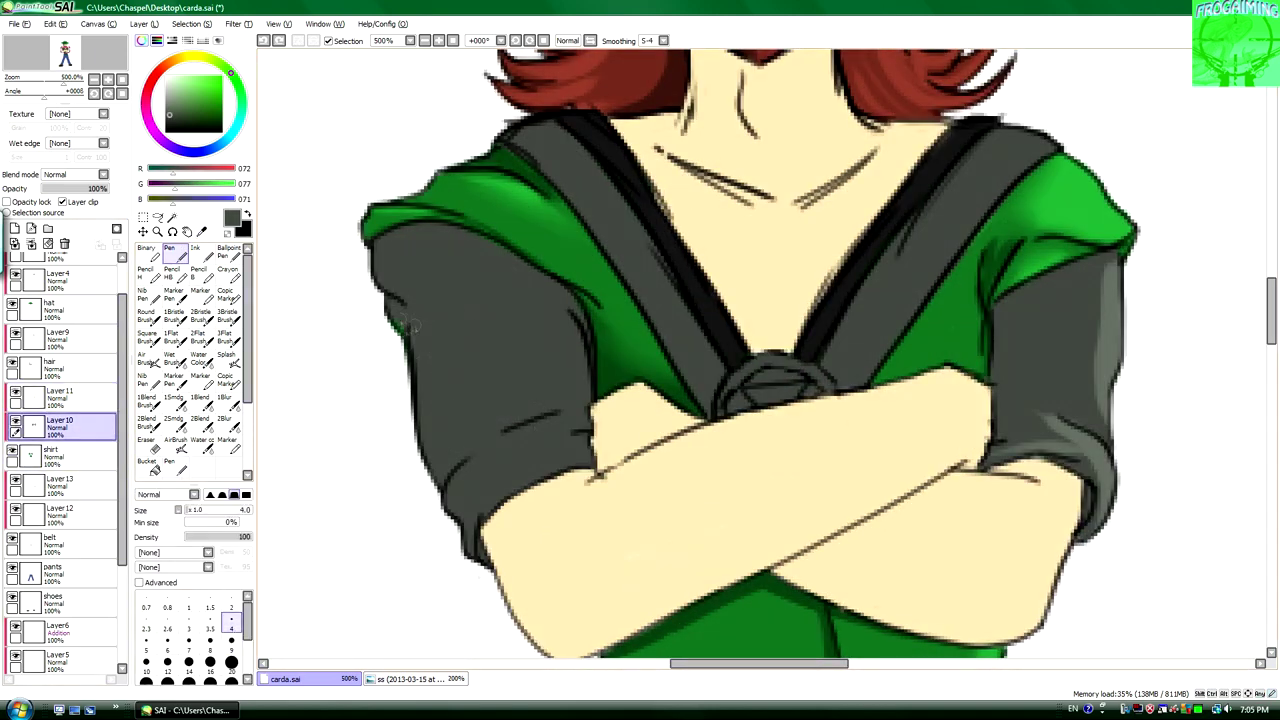
left_click(60, 397)
left_click(452, 515, "alt")
left_click(231, 645)
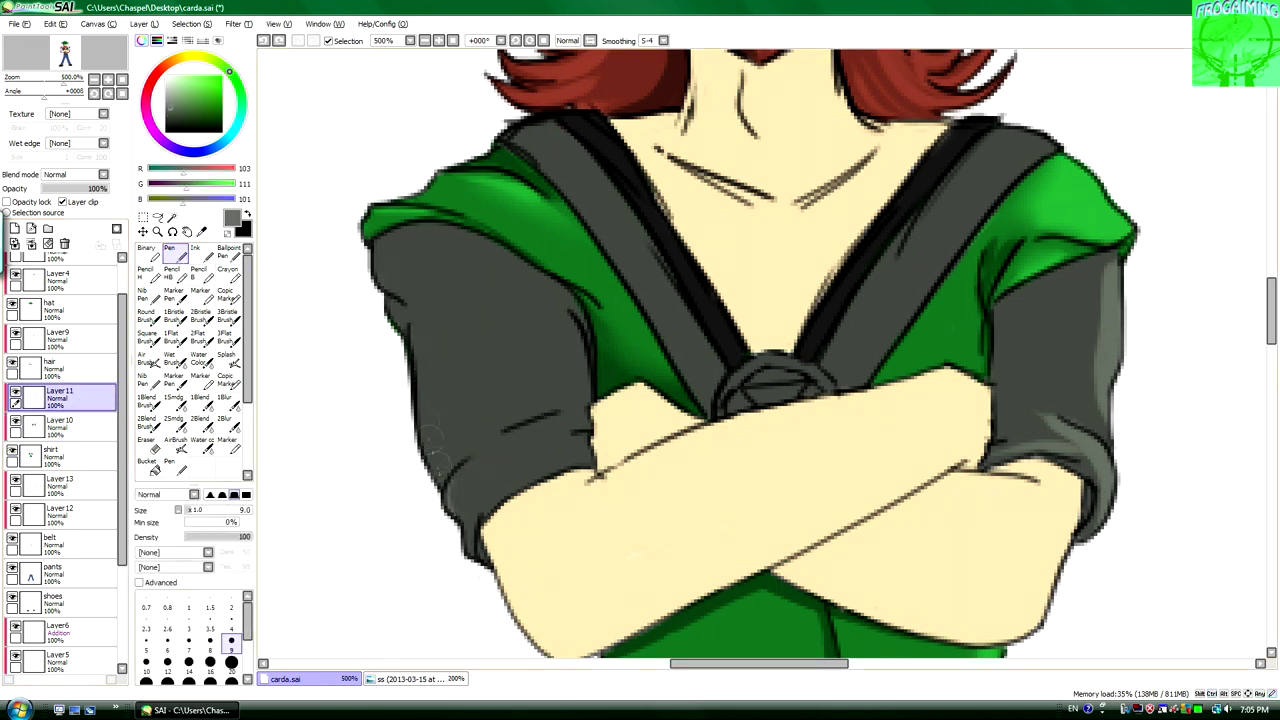
mouse_move(520, 440)
left_mouse_down()
mouse_move(465, 400)
mouse_move(500, 315)
left_mouse_up()
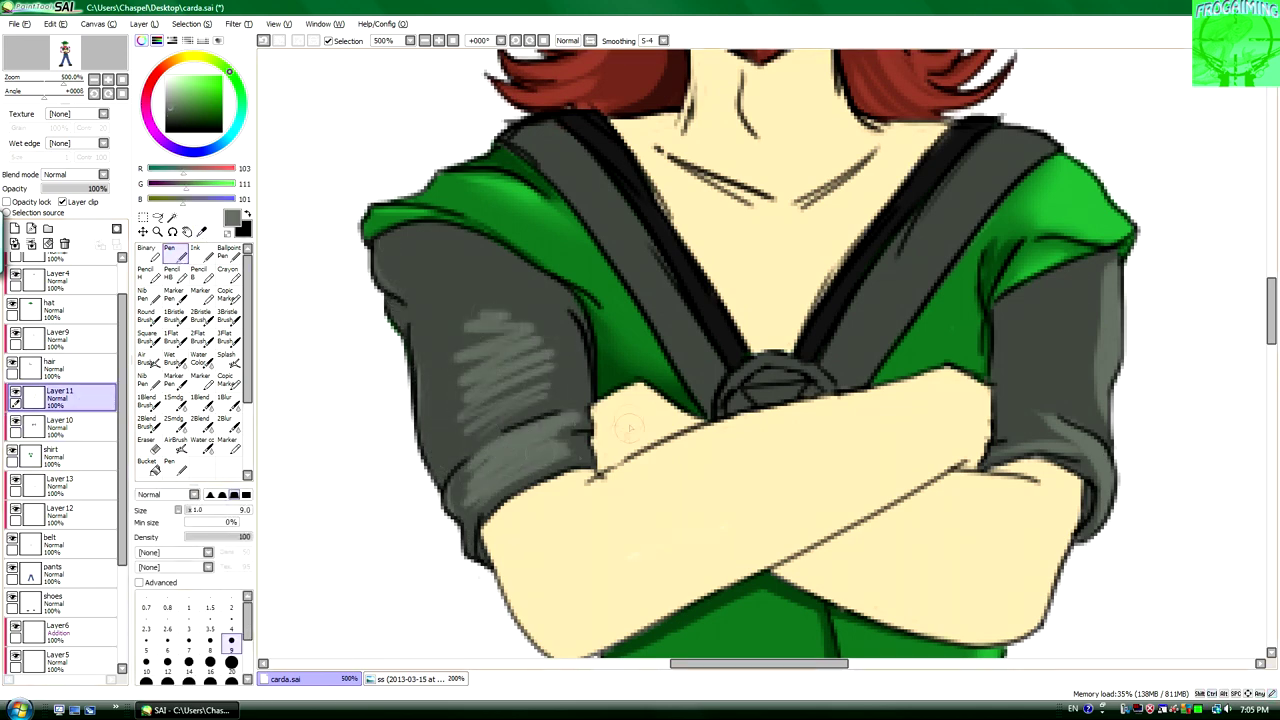
left_click(229, 424)
mouse_move(470, 503)
left_mouse_down()
mouse_move(530, 380)
mouse_move(452, 378)
left_mouse_up()
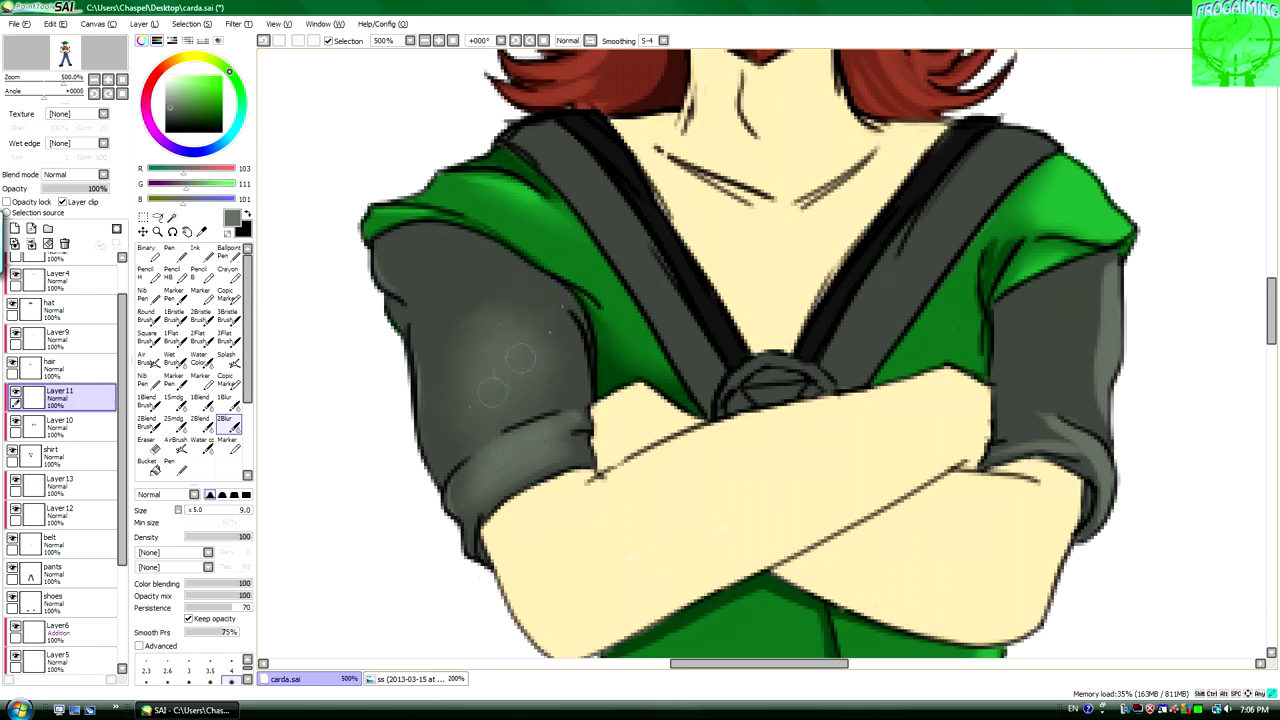
Paint light grey strokes along the left chest strap.
scroll(641, 564, "down", 3)
scroll(641, 564, "up", 2)
key("n")
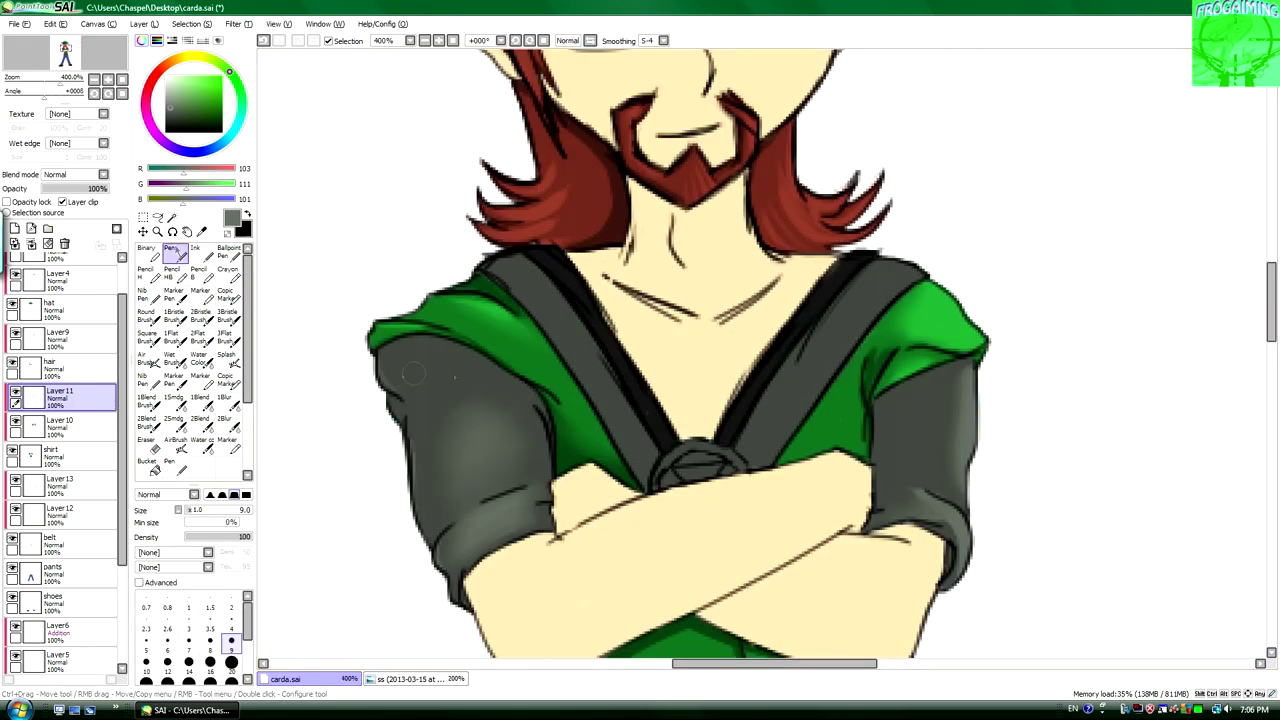
mouse_move(515, 258)
left_mouse_down()
mouse_move(580, 330)
mouse_move(645, 455)
mouse_move(625, 430)
left_mouse_up()
scroll(744, 500, "up", 1)
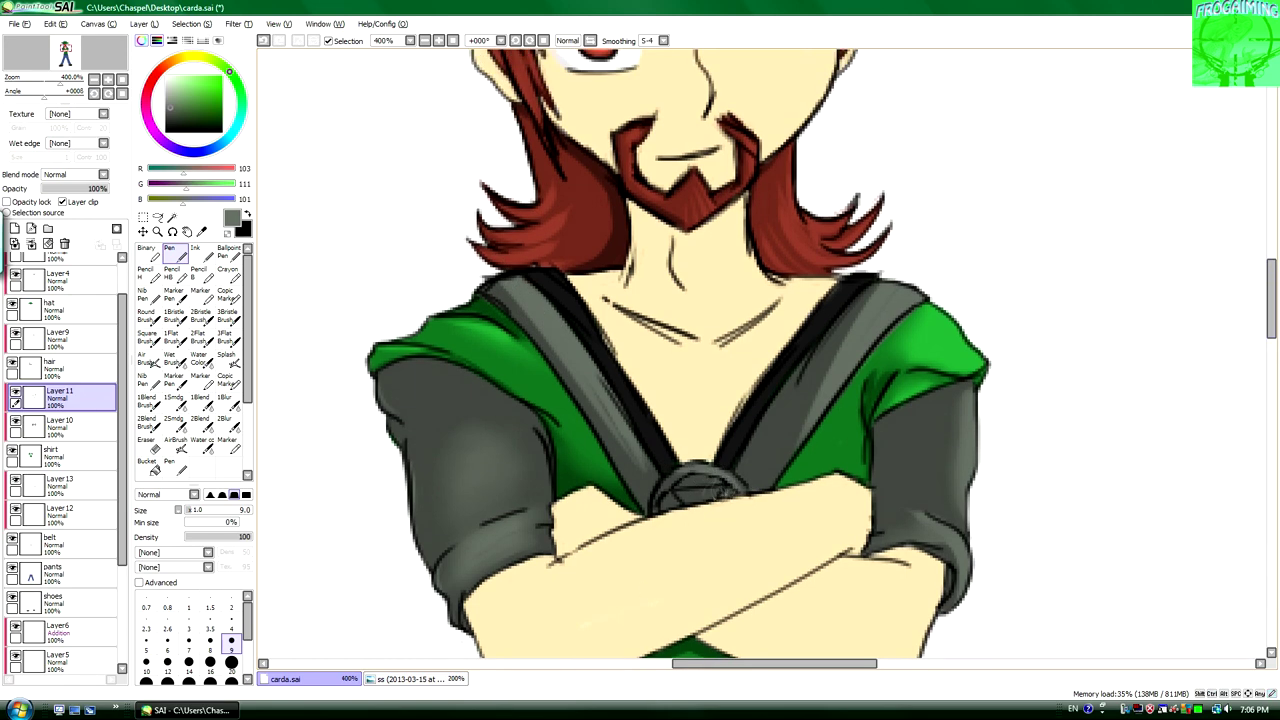
Add dark grey strokes along the right sleeve and blur them, returning to a light grey pen.
left_click(550, 435, "alt")
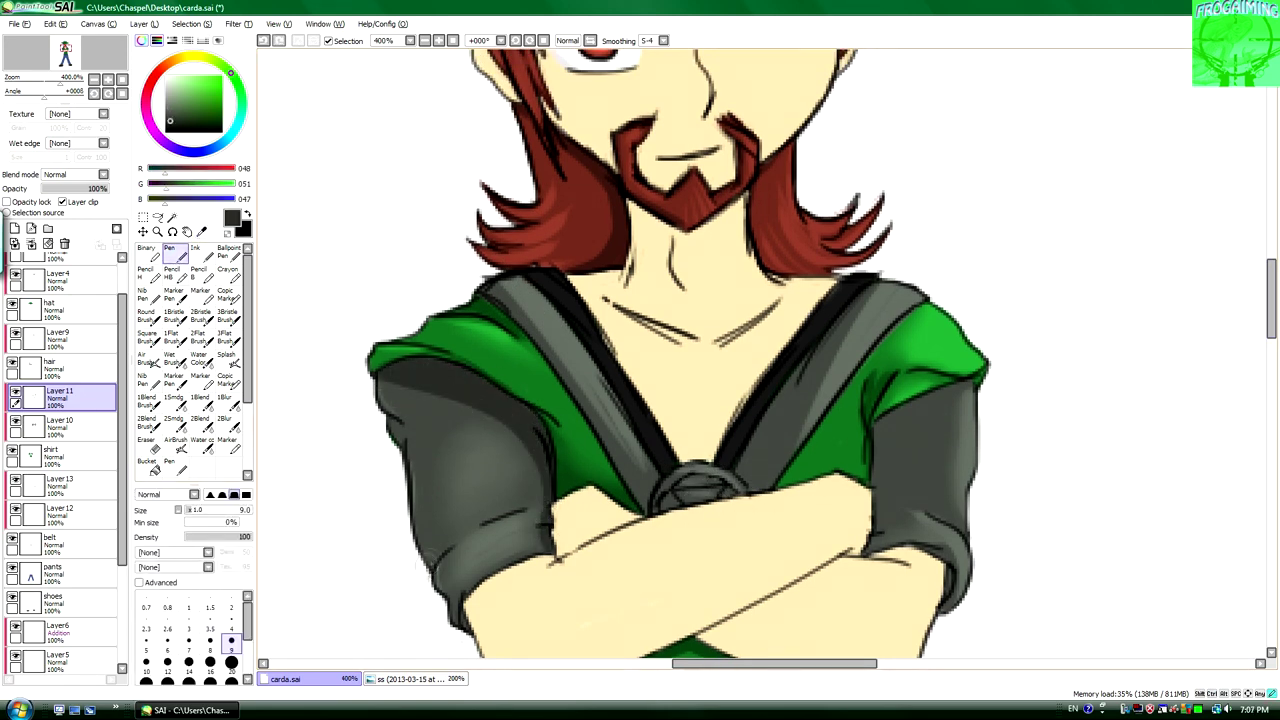
mouse_move(868, 548)
left_mouse_down()
mouse_move(880, 420)
mouse_move(975, 380)
left_mouse_up()
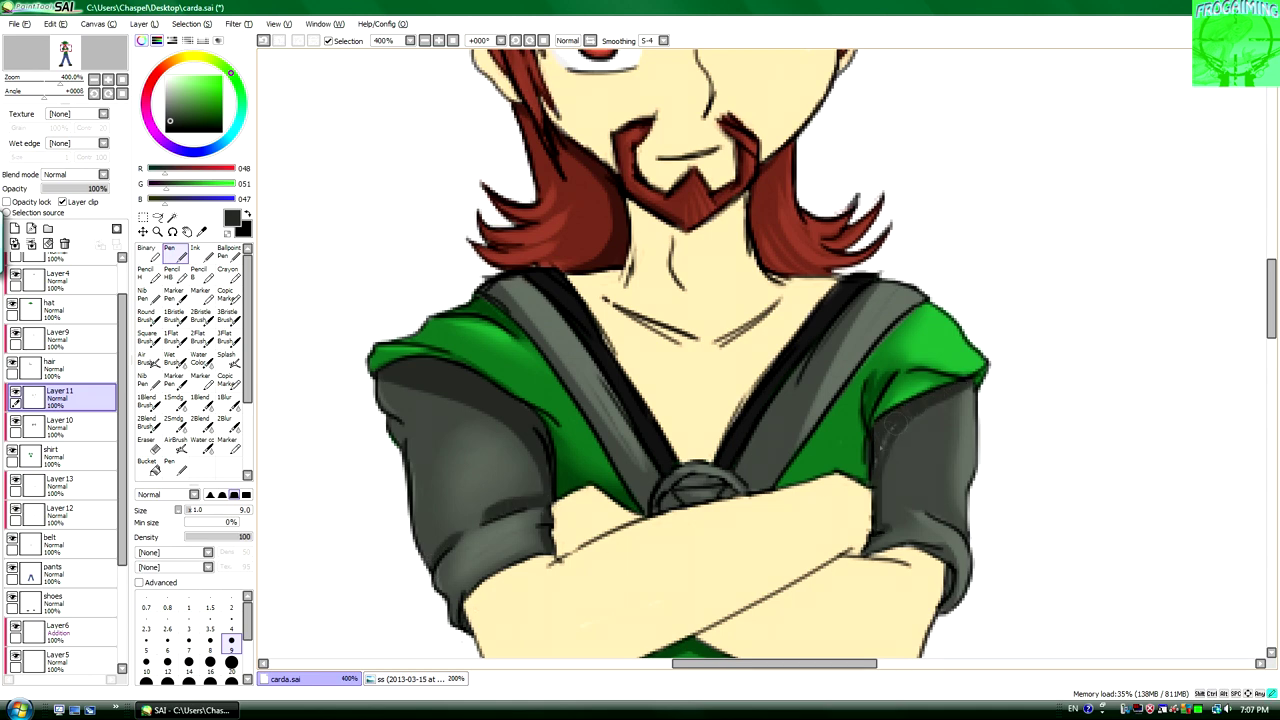
left_click_drag(890, 430, 955, 530)
scroll(693, 453, "down", 2)
left_click(228, 425)
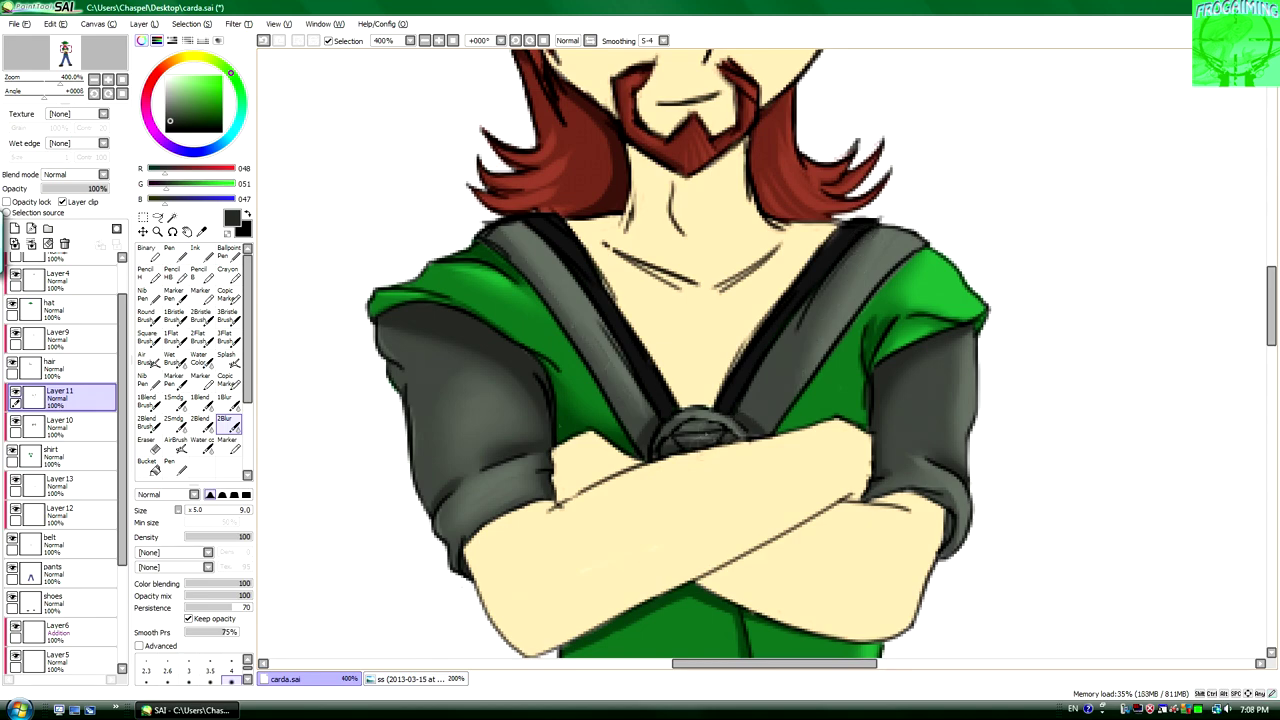
key("n")
left_click(700, 432, "alt")
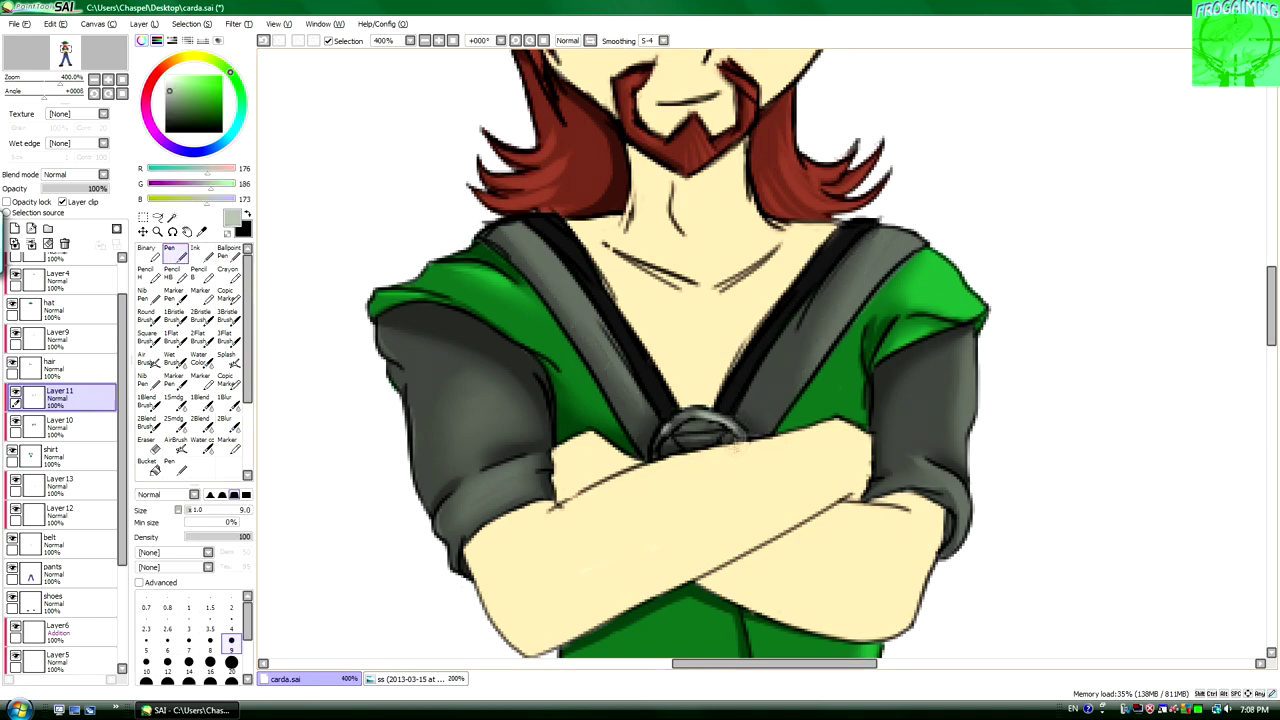
scroll(735, 445, "down", 3)
scroll(735, 445, "up", 4)
Airbrush light grey highlights at size 20 over both sleeves and the chest strap.
left_click(735, 445, "alt")
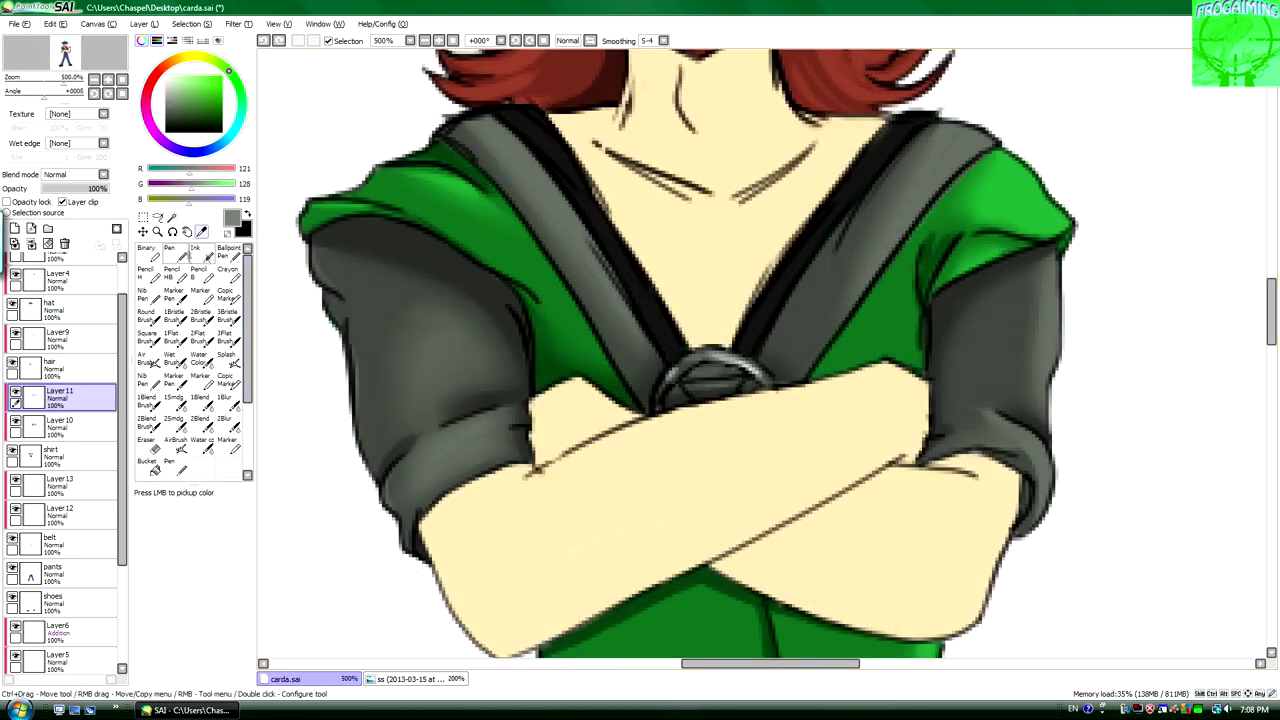
scroll(710, 380, "down", 3)
scroll(710, 380, "up", 1)
left_click(700, 380, "alt")
left_click(176, 443)
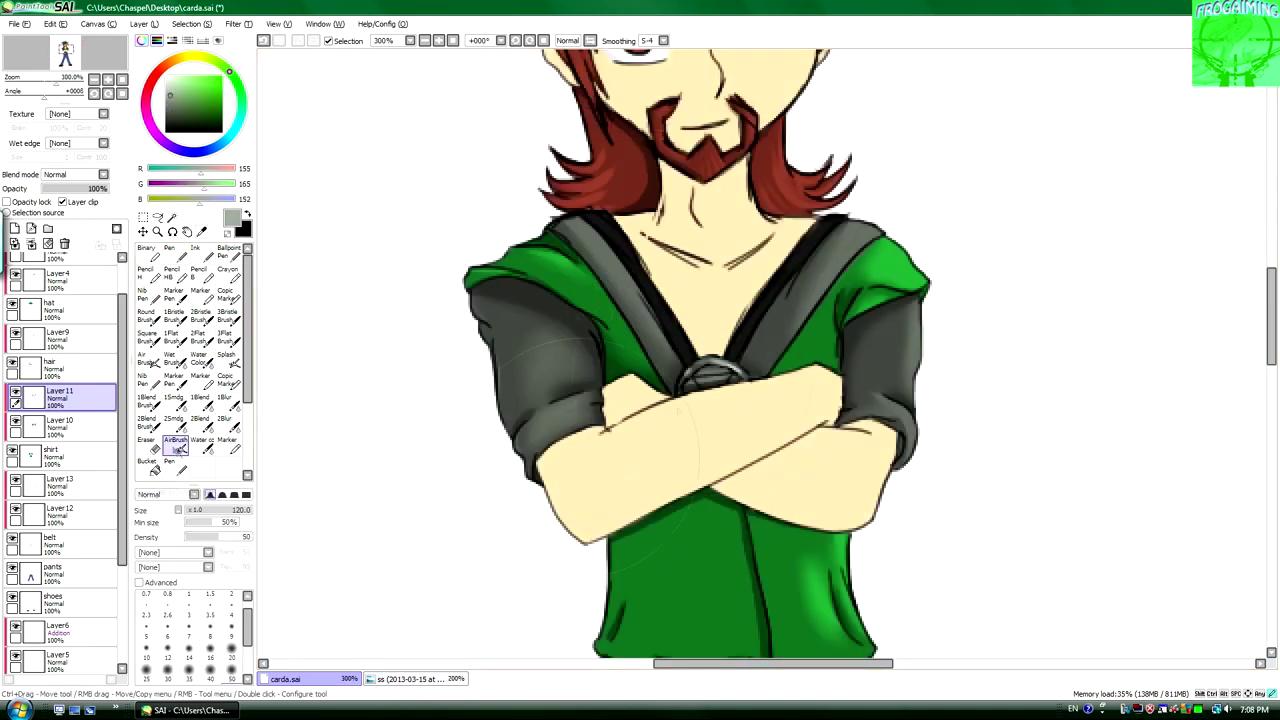
left_click(231, 648)
mouse_move(908, 300)
left_mouse_down()
mouse_move(900, 440)
mouse_move(750, 365)
mouse_move(610, 260)
left_mouse_up()
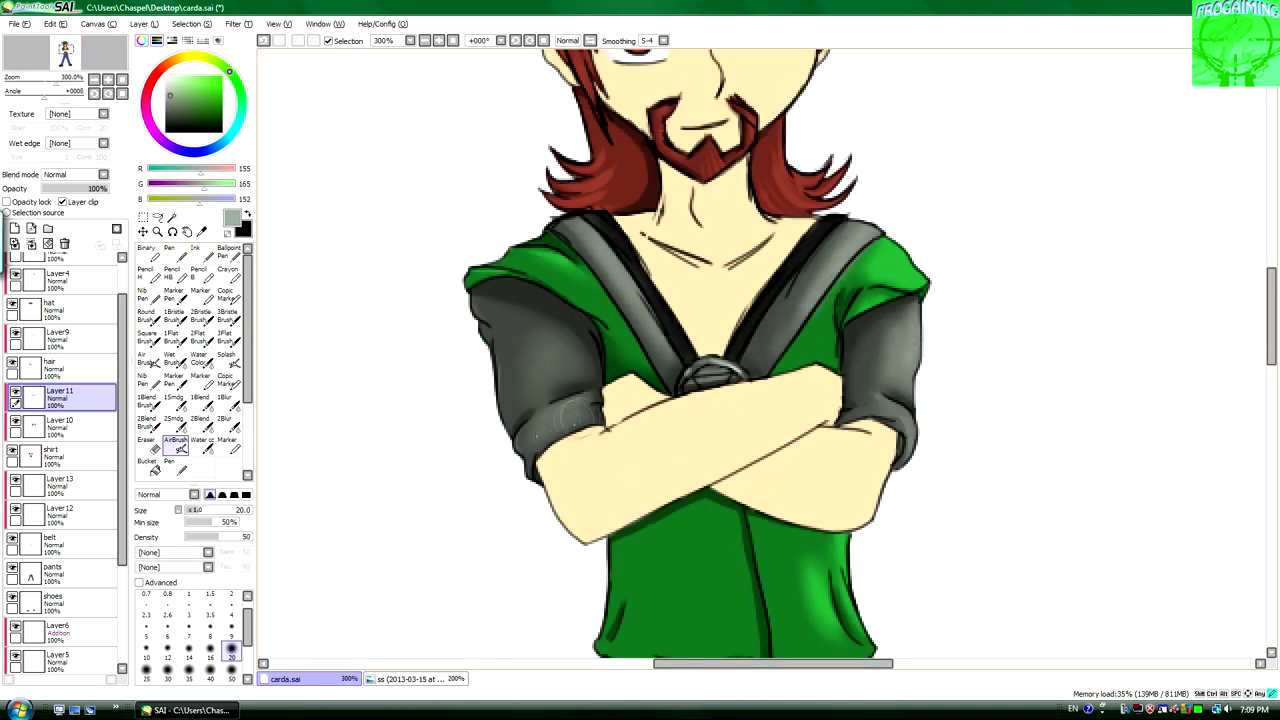
mouse_move(568, 418)
left_mouse_down()
mouse_move(544, 370)
mouse_move(514, 382)
mouse_move(530, 330)
left_mouse_up()
scroll(540, 350, "down", 1)
scroll(540, 350, "up", 3)
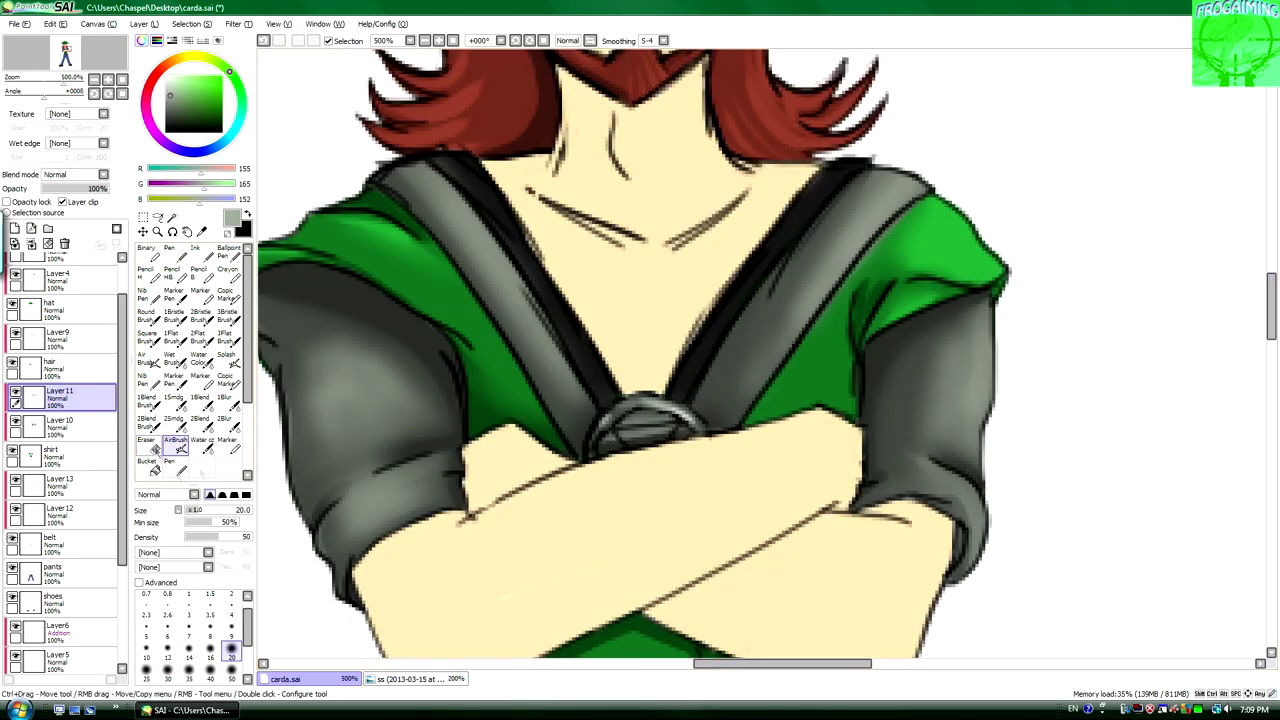
Sample the shirt green and pick darker and lighter shirt greens.
left_click(800, 340, "alt")
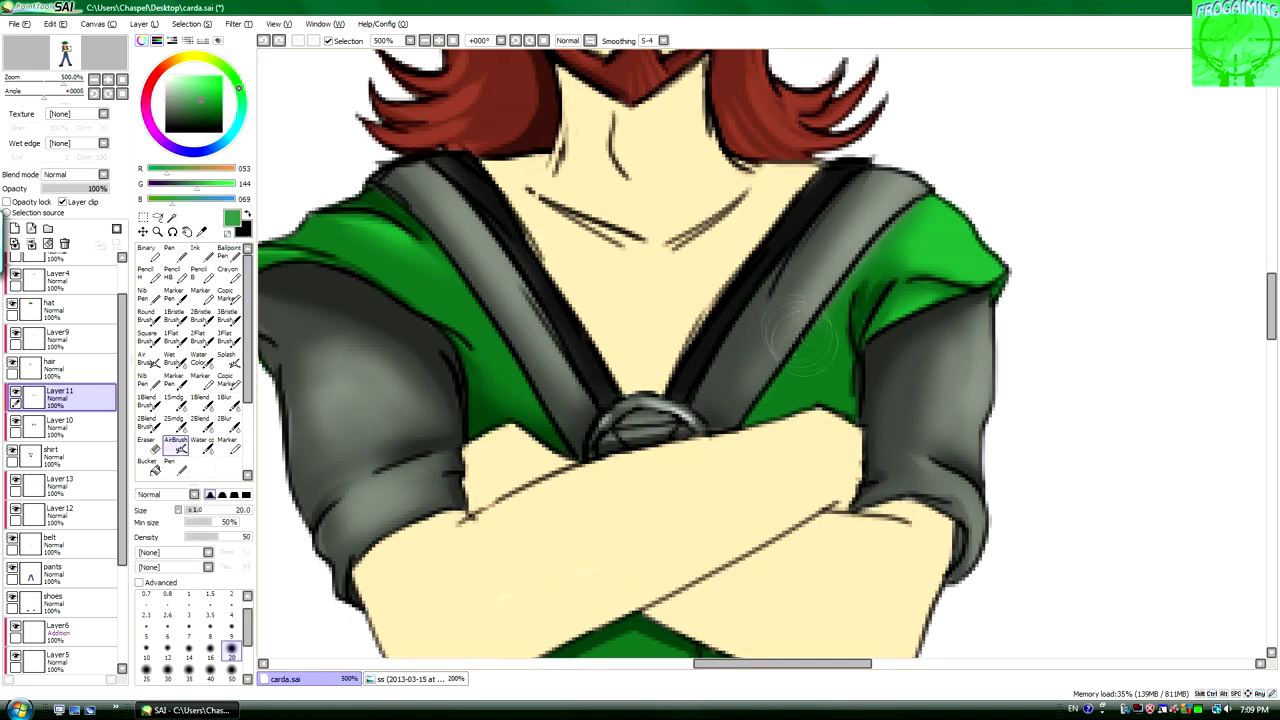
key("n")
left_click(930, 208, "alt")
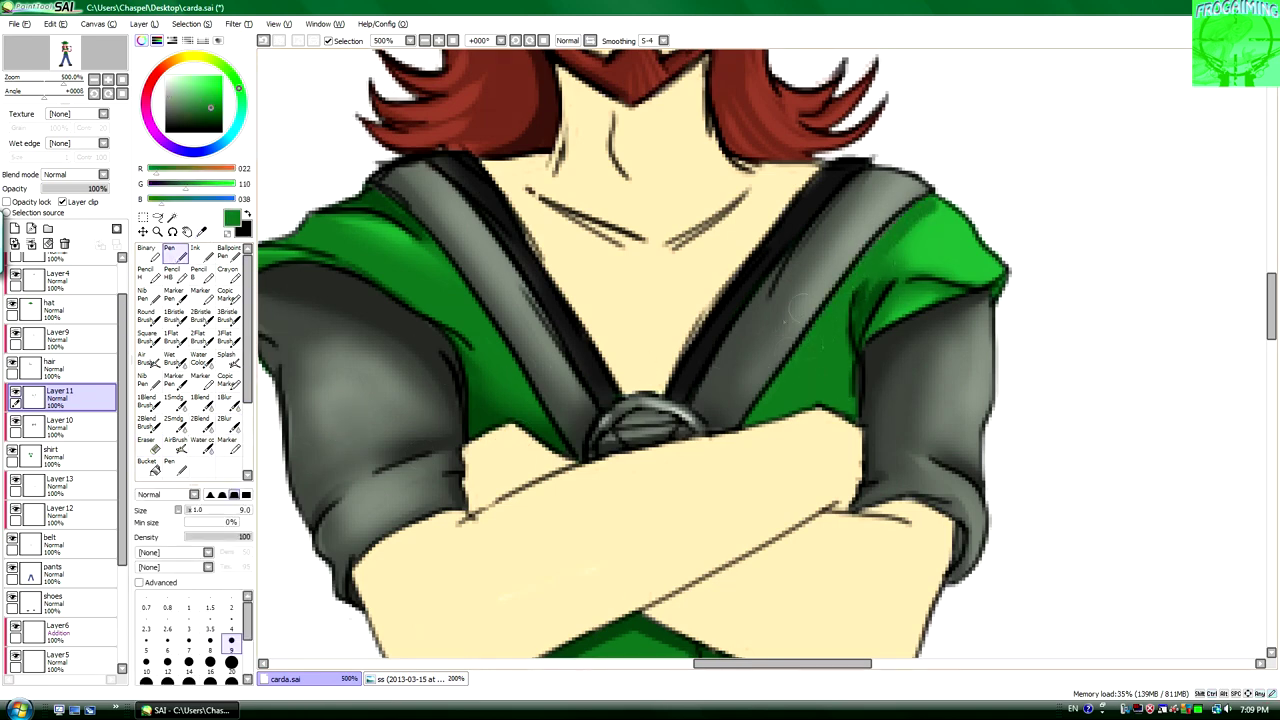
key("v")
left_click(905, 235, "alt")
Switch to the pen and add a new layer above the pants layer.
scroll(760, 360, "down", 4)
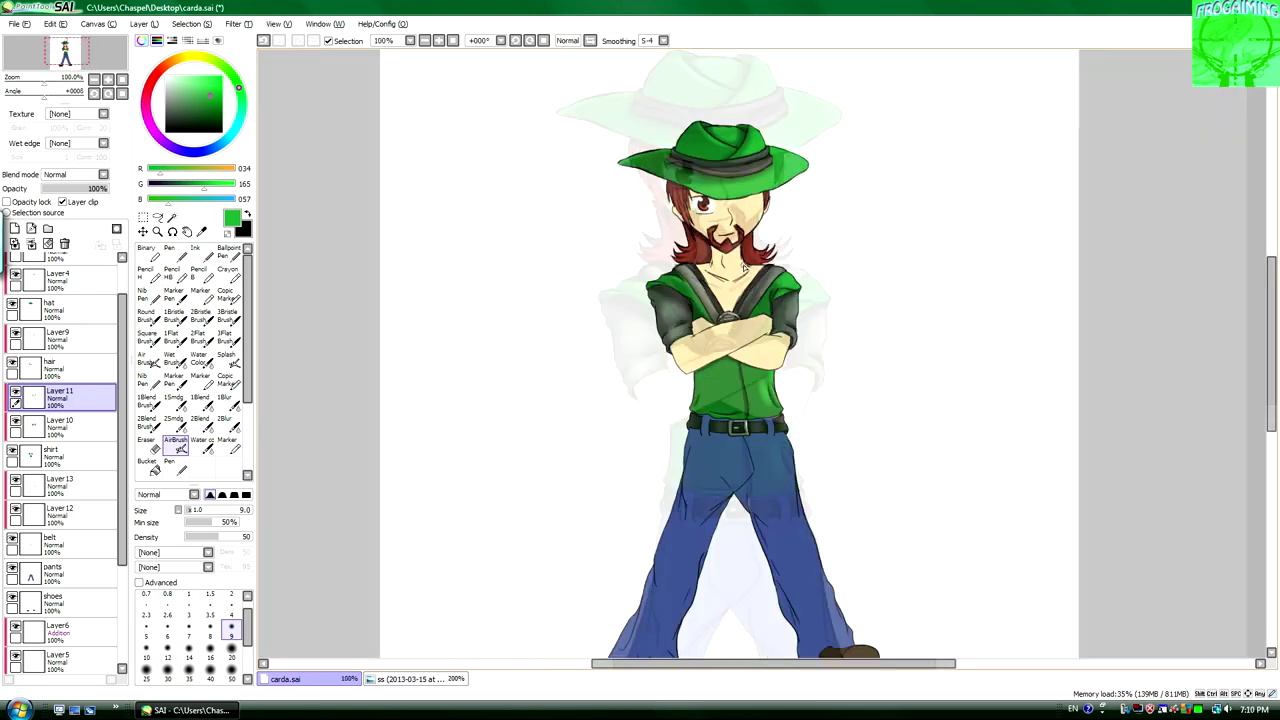
scroll(760, 360, "up", 4)
key("n")
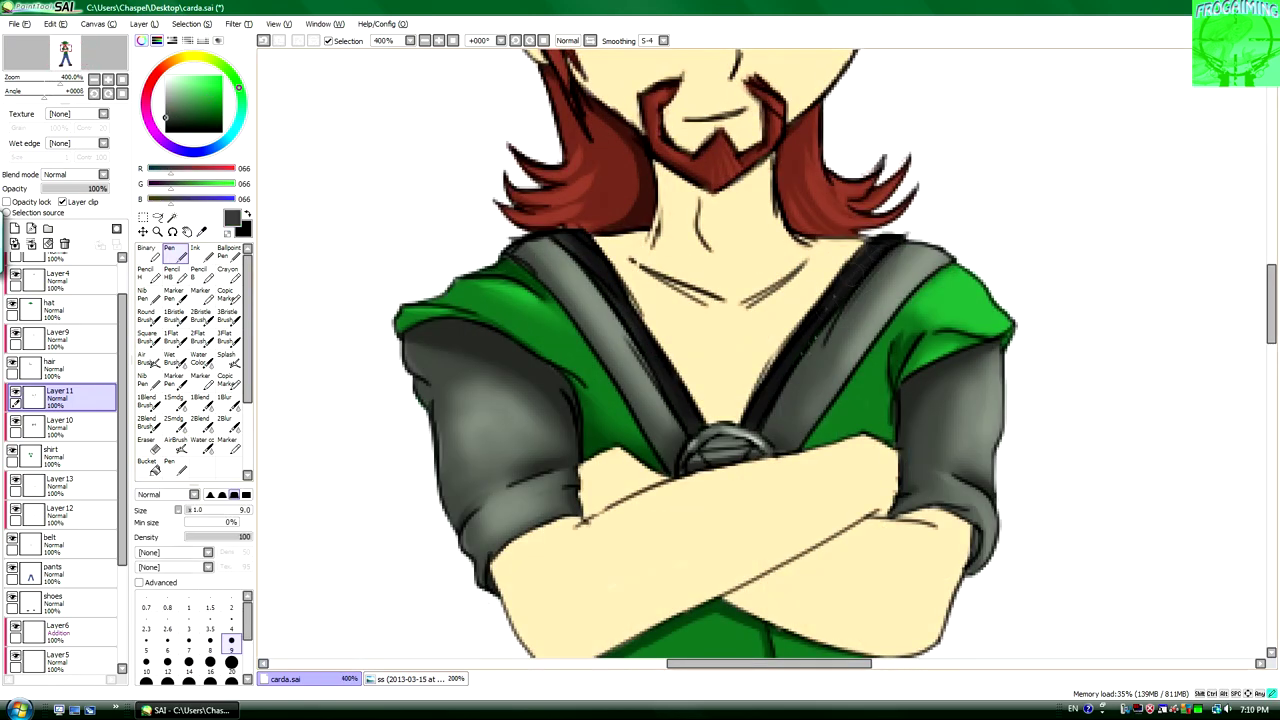
scroll(638, 585, "down", 3)
scroll(638, 585, "up", 3)
scroll(638, 585, "down", 4)
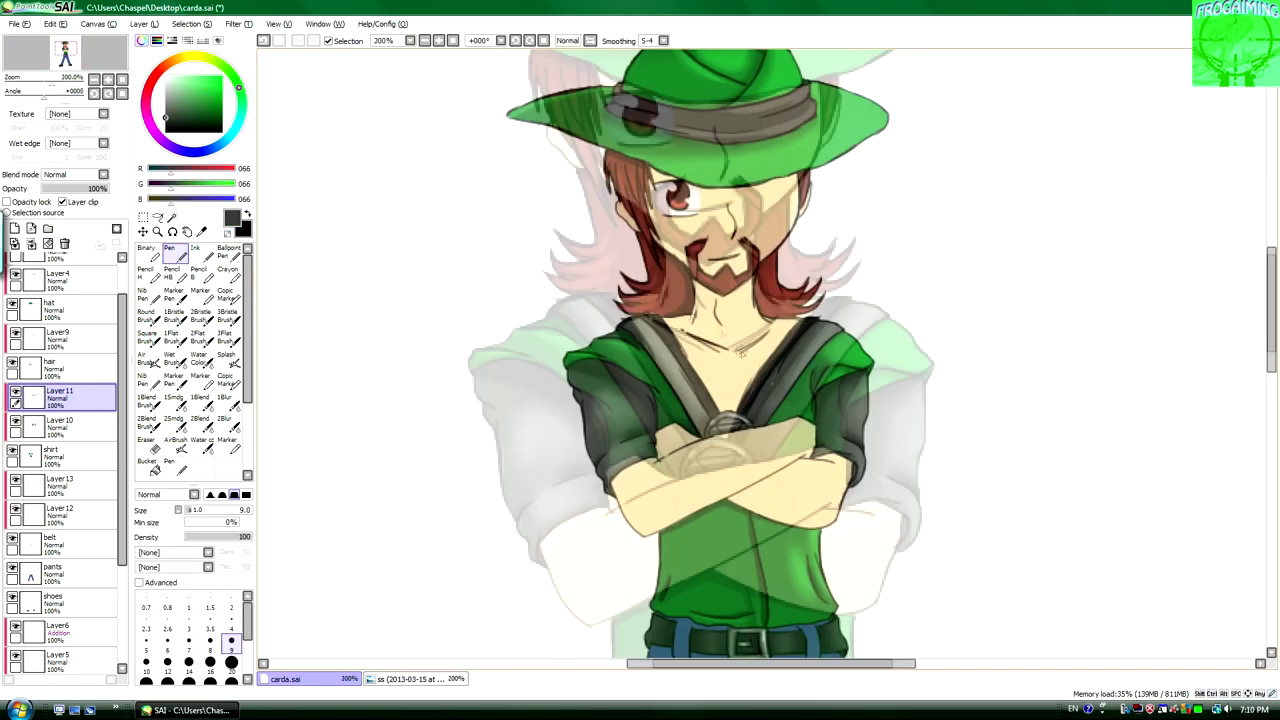
left_click(15, 228)
Check the reference pants colour and pick a dark denim blue (44, 59, 96).
left_click(400, 679)
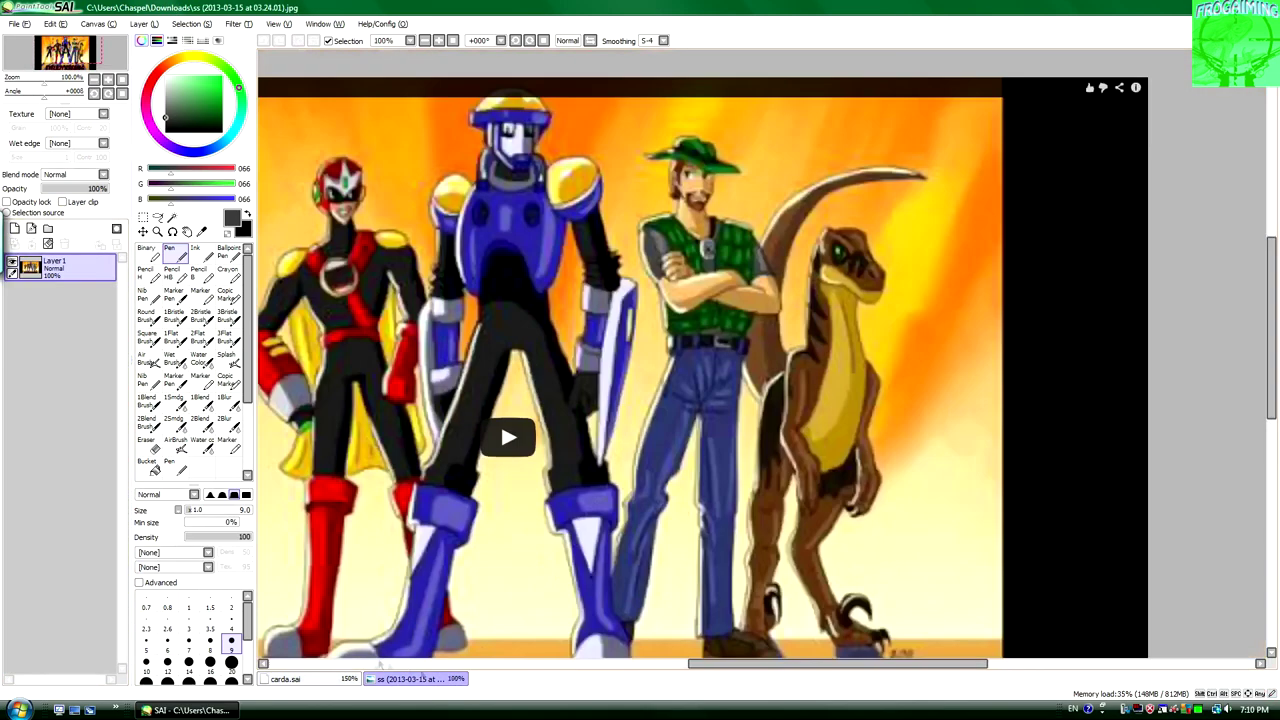
left_click(285, 679)
scroll(660, 360, "up", 2)
left_click(665, 272, "alt")
scroll(670, 245, "up", 3)
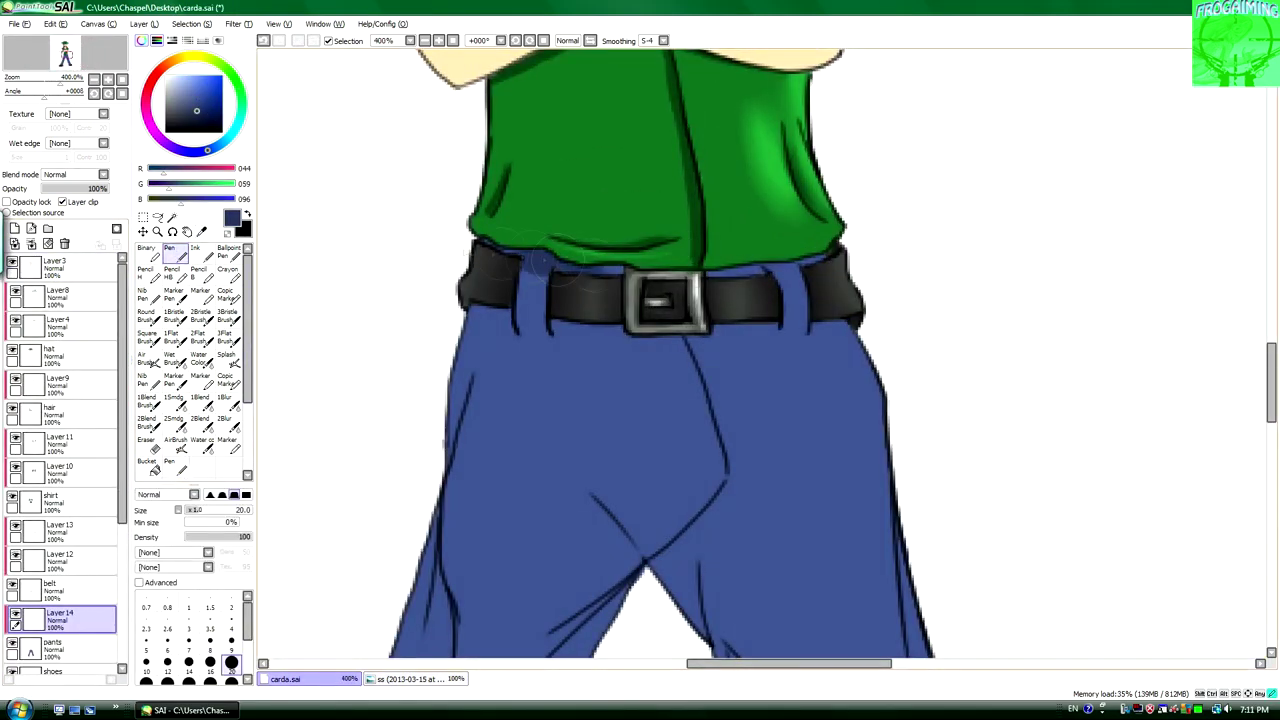
Shade the pants in dark blue below the belt, at the crotch fold and along the inner legs.
left_click_drag(487, 319, 472, 350)
left_click_drag(565, 325, 850, 320)
scroll(850, 320, "down", 2)
left_click_drag(725, 250, 650, 460)
left_click_drag(595, 405, 700, 530)
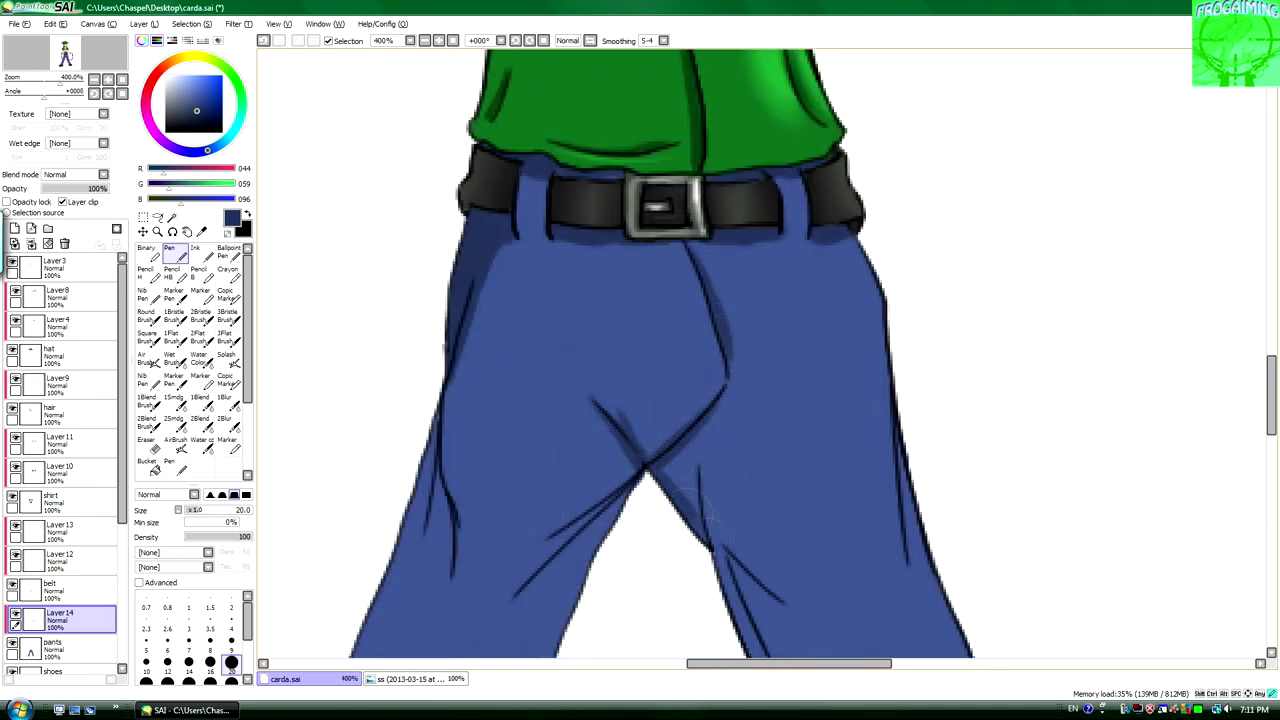
left_click_drag(670, 440, 545, 540)
left_click_drag(630, 485, 535, 600)
left_click_drag(570, 535, 505, 598)
Add more dark blue fold lines down both trouser legs.
scroll(615, 352, "down", 1)
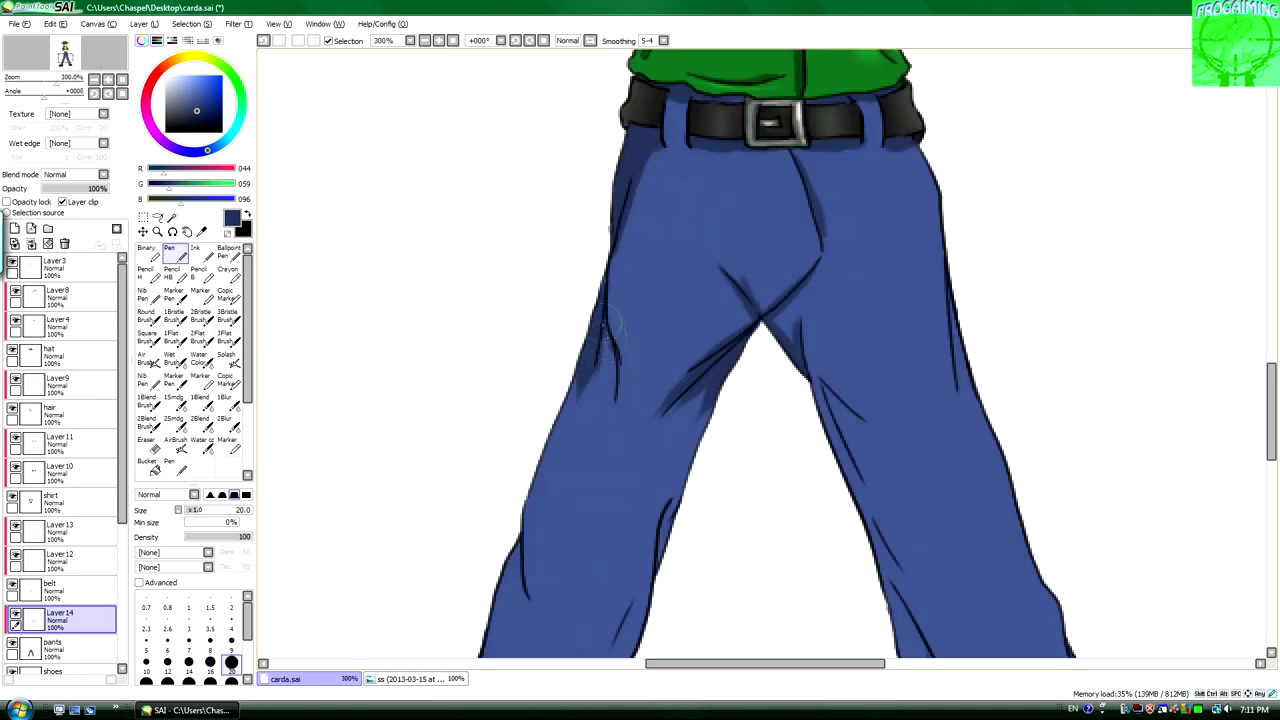
left_click_drag(575, 380, 510, 575)
scroll(510, 575, "down", 5)
mouse_move(475, 370)
left_mouse_down()
mouse_move(420, 495)
mouse_move(510, 520)
mouse_move(600, 620)
left_mouse_up()
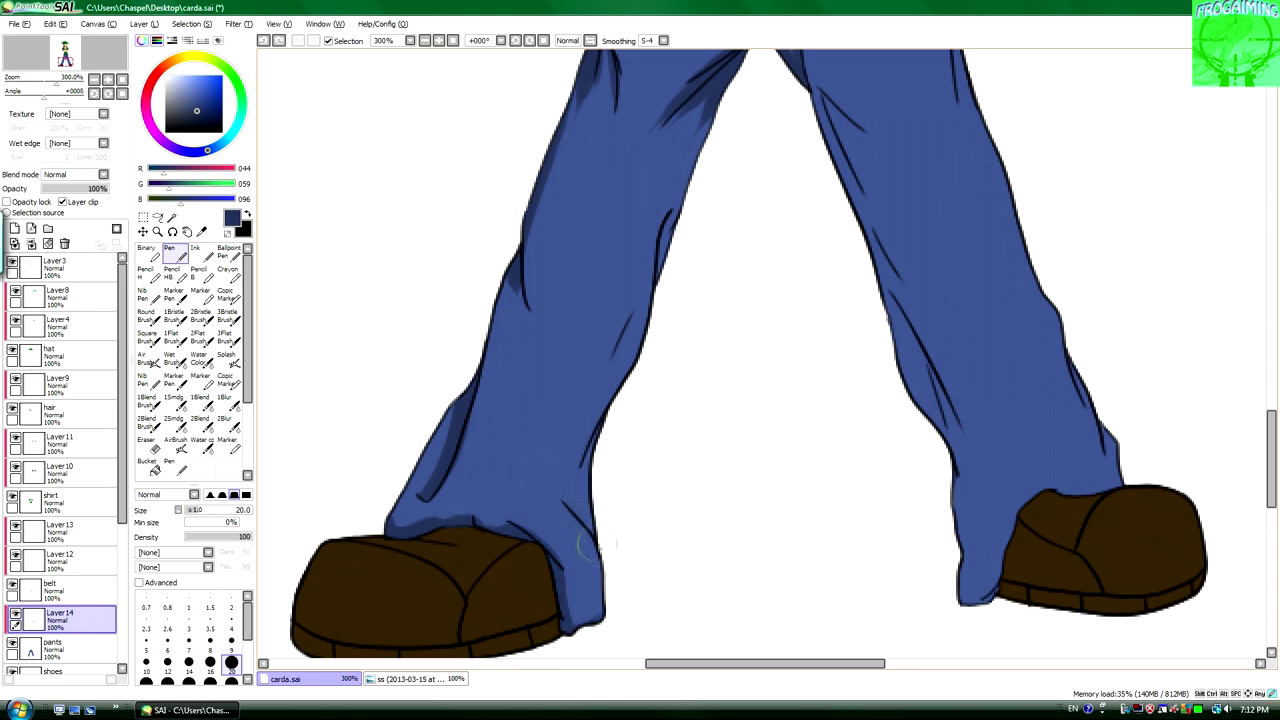
scroll(562, 436, "up", 3)
mouse_move(595, 535)
left_mouse_down()
mouse_move(638, 413)
mouse_move(546, 462)
left_mouse_up()
left_click_drag(625, 465, 665, 335)
scroll(640, 563, "right", 5)
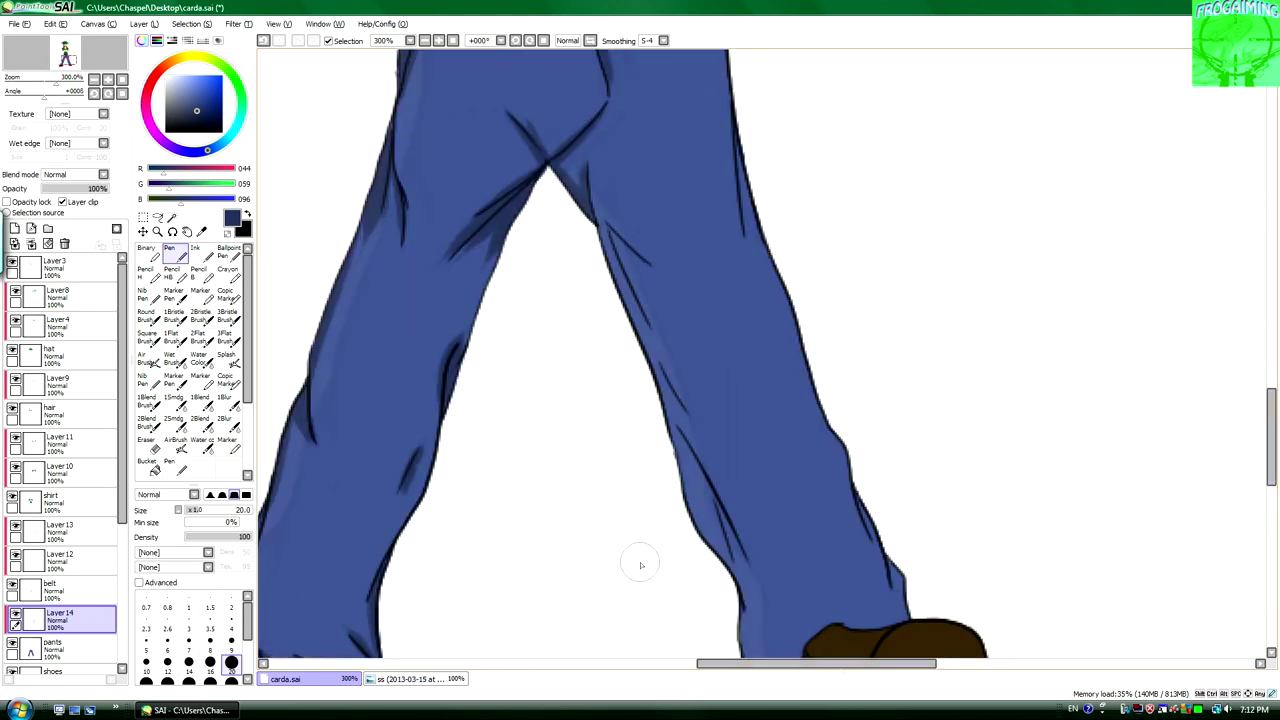
scroll(640, 563, "up", 4)
scroll(640, 563, "down", 6)
scroll(640, 400, "up", 2)
mouse_move(648, 282)
left_mouse_down()
mouse_move(604, 173)
mouse_move(745, 500)
left_mouse_up()
left_click_drag(680, 380, 740, 520)
scroll(740, 520, "down", 4)
left_click_drag(805, 390, 760, 485)
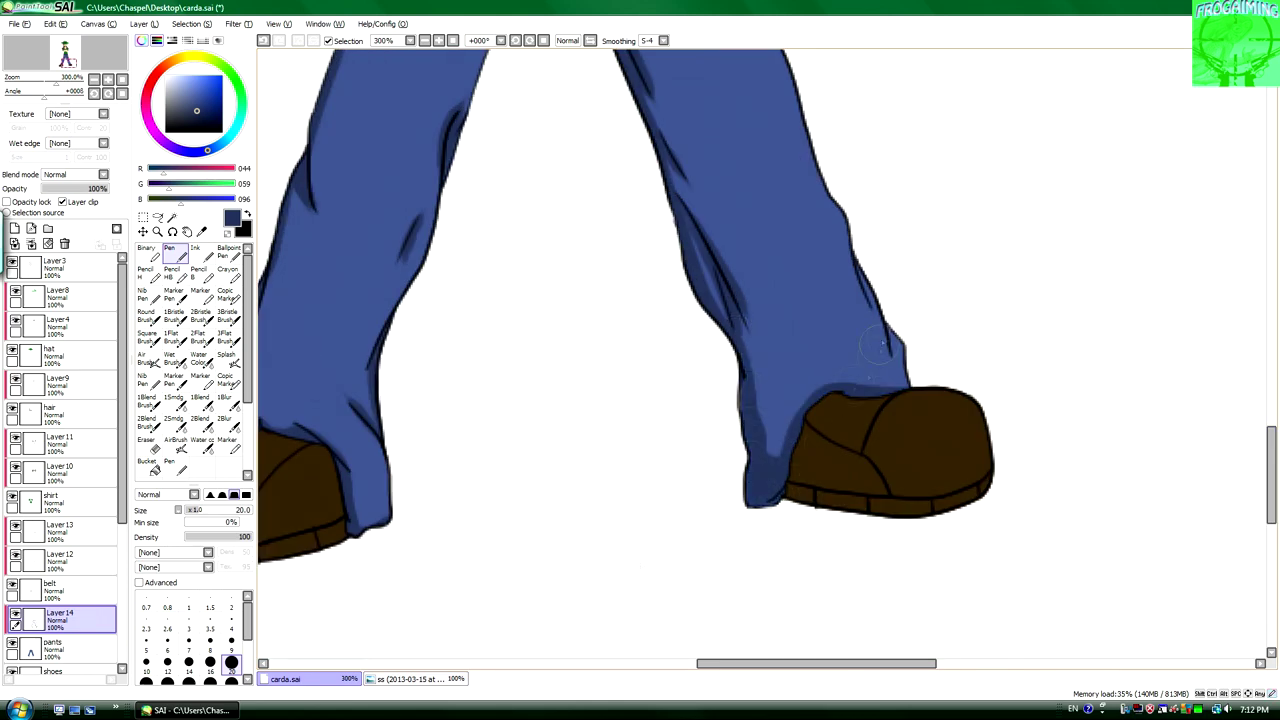
Airbrush a soft lighter-blue highlight down the left pant leg and blur it.
key("ctrl+minus")
key("ctrl+minus")
key("ctrl+minus")
key("ctrl+plus")
left_click(175, 445)
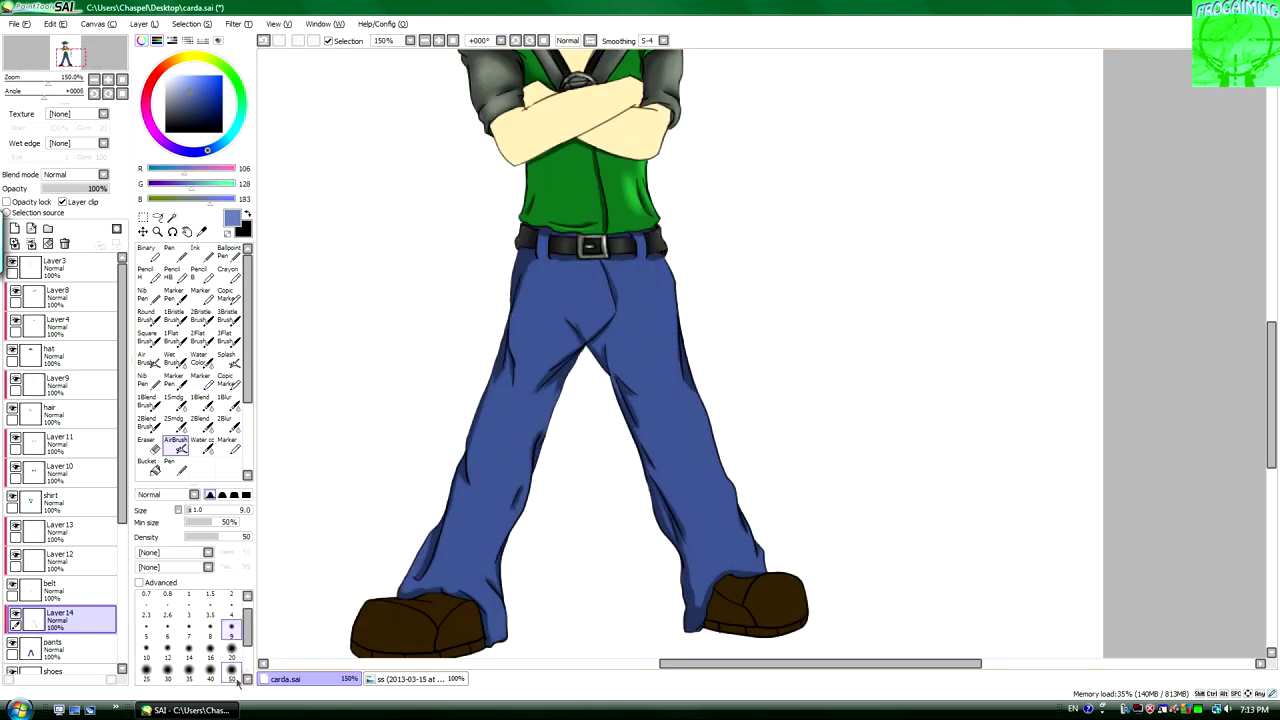
left_click_drag(560, 285, 490, 540)
left_click(229, 425)
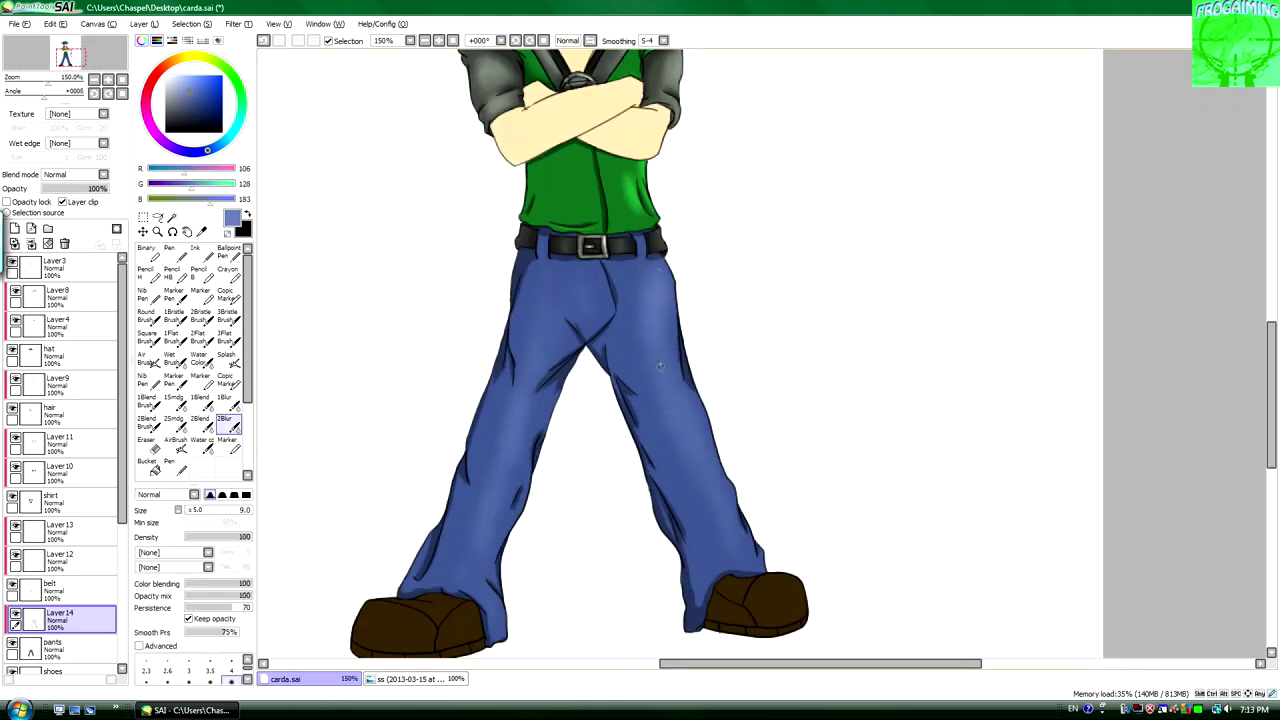
key("ctrl+minus")
key("ctrl+minus")
Add a new layer above the skin and sample a lighter skin tone after checking the reference.
scroll(77, 637, "down", 4)
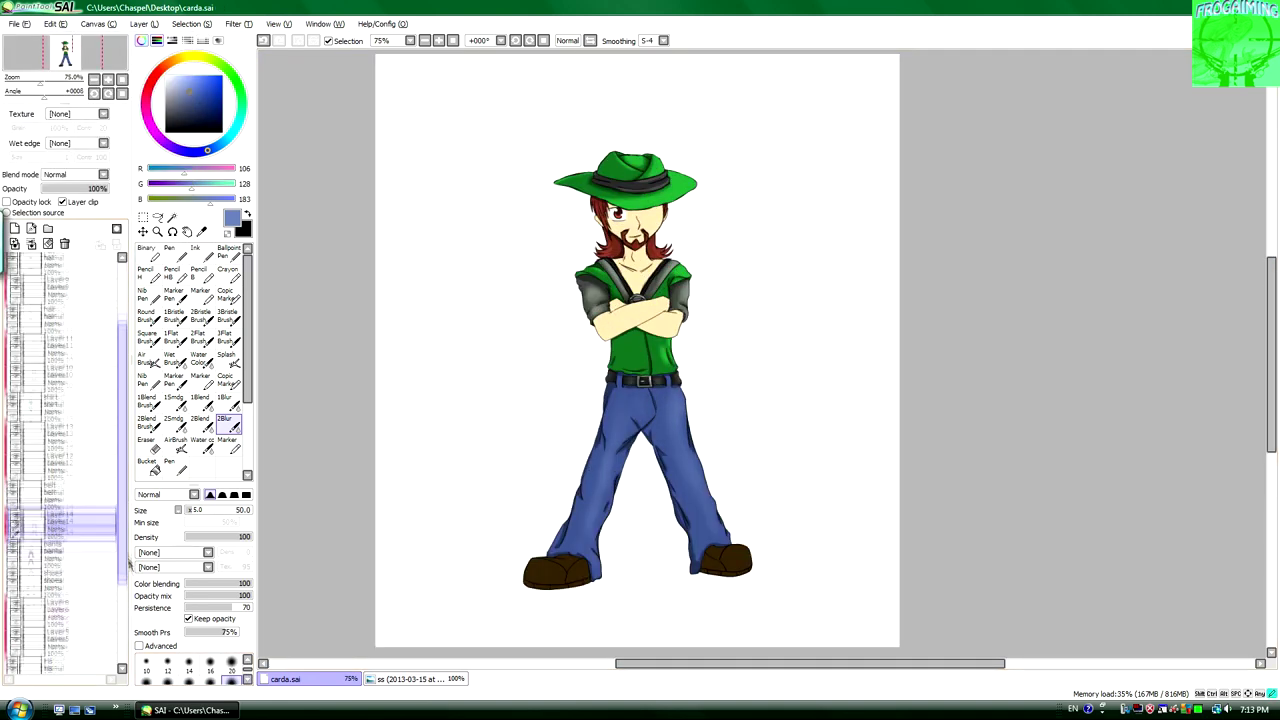
left_click(77, 637)
left_click(14, 228)
key("ctrl+plus")
key("ctrl+plus")
key("ctrl+plus")
left_click(170, 252)
left_click(405, 679)
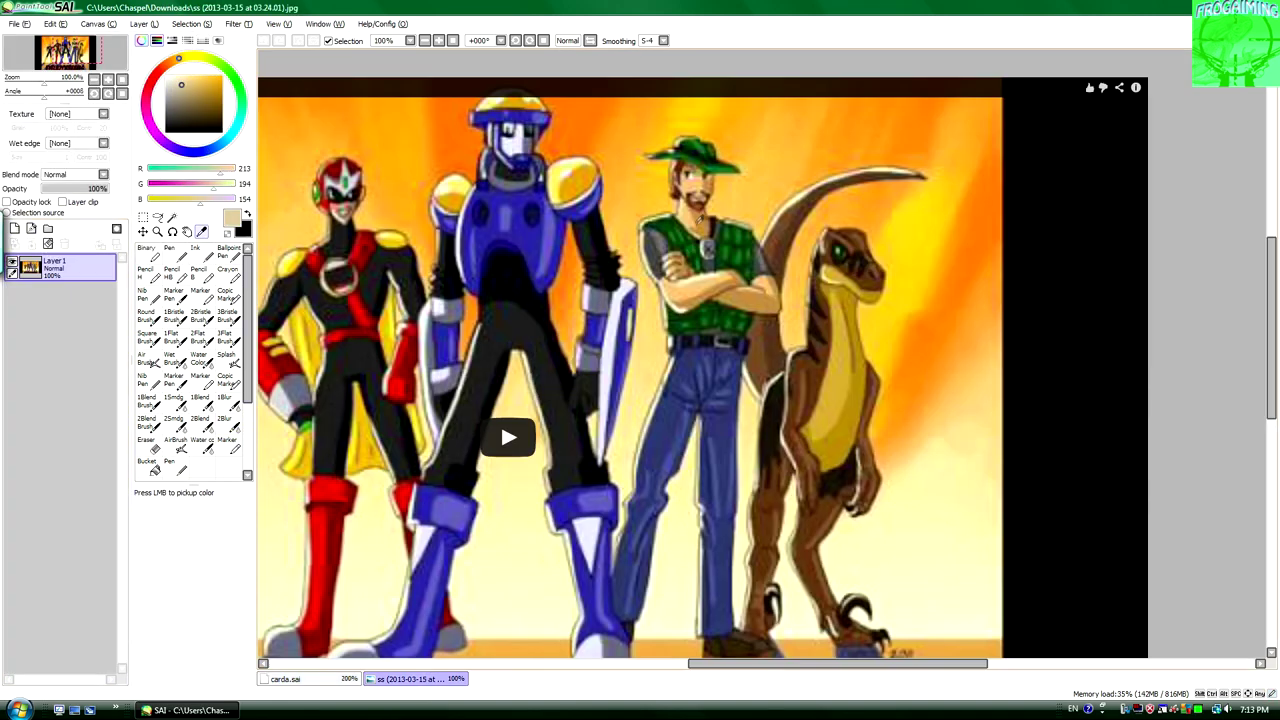
left_click(290, 679)
left_click(600, 340, "alt")
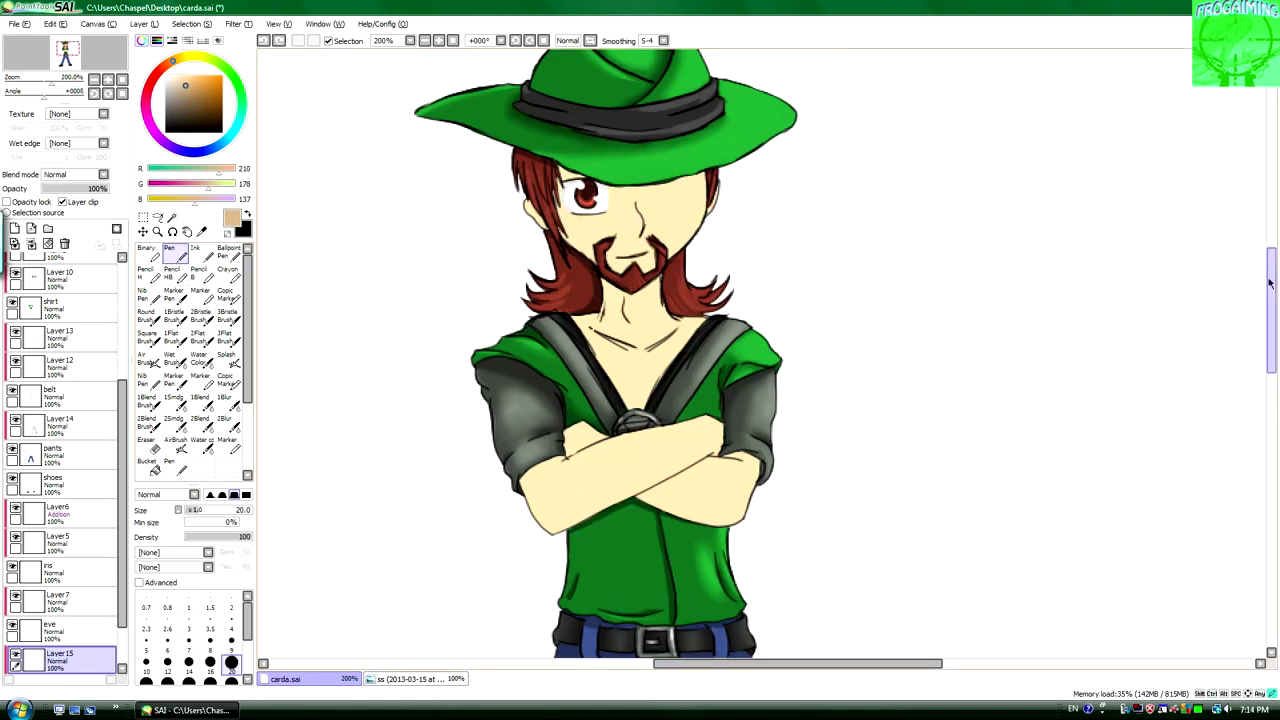
Paint skin tone across the face under the hat brim and pick paler skin highlight colours.
scroll(600, 340, "up", 3)
left_click_drag(612, 186, 689, 197)
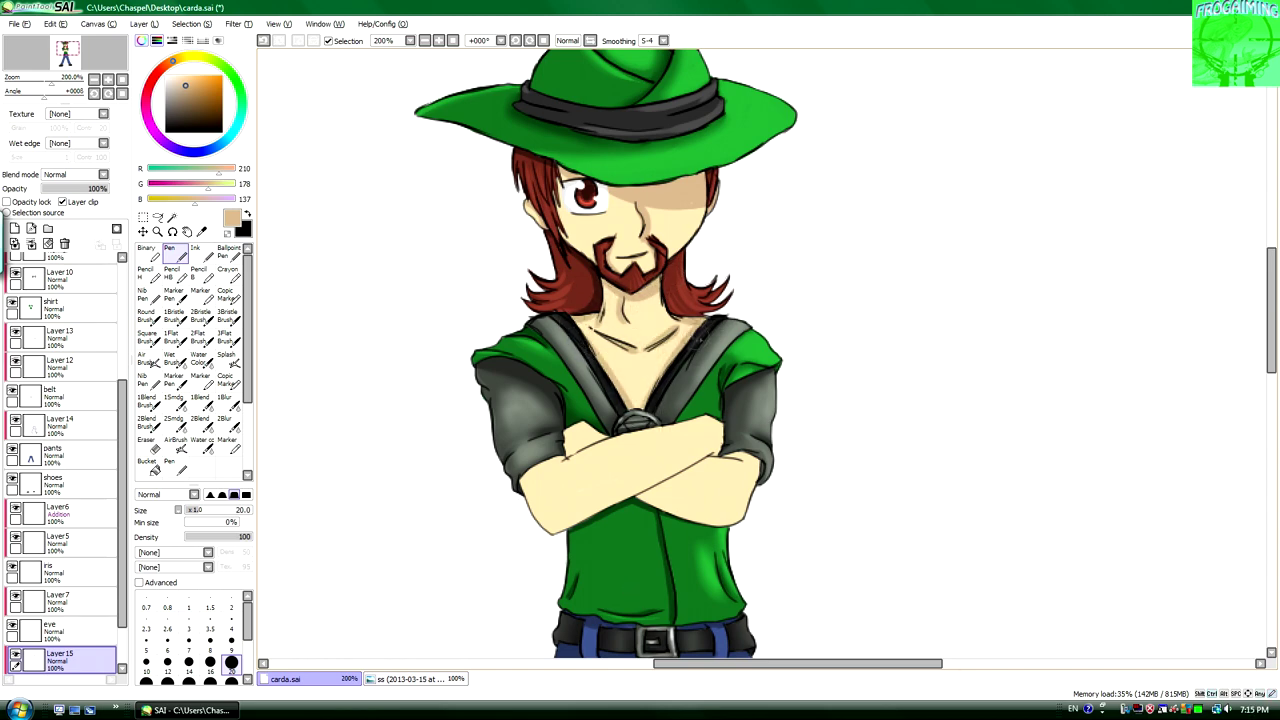
scroll(589, 379, "down", 2)
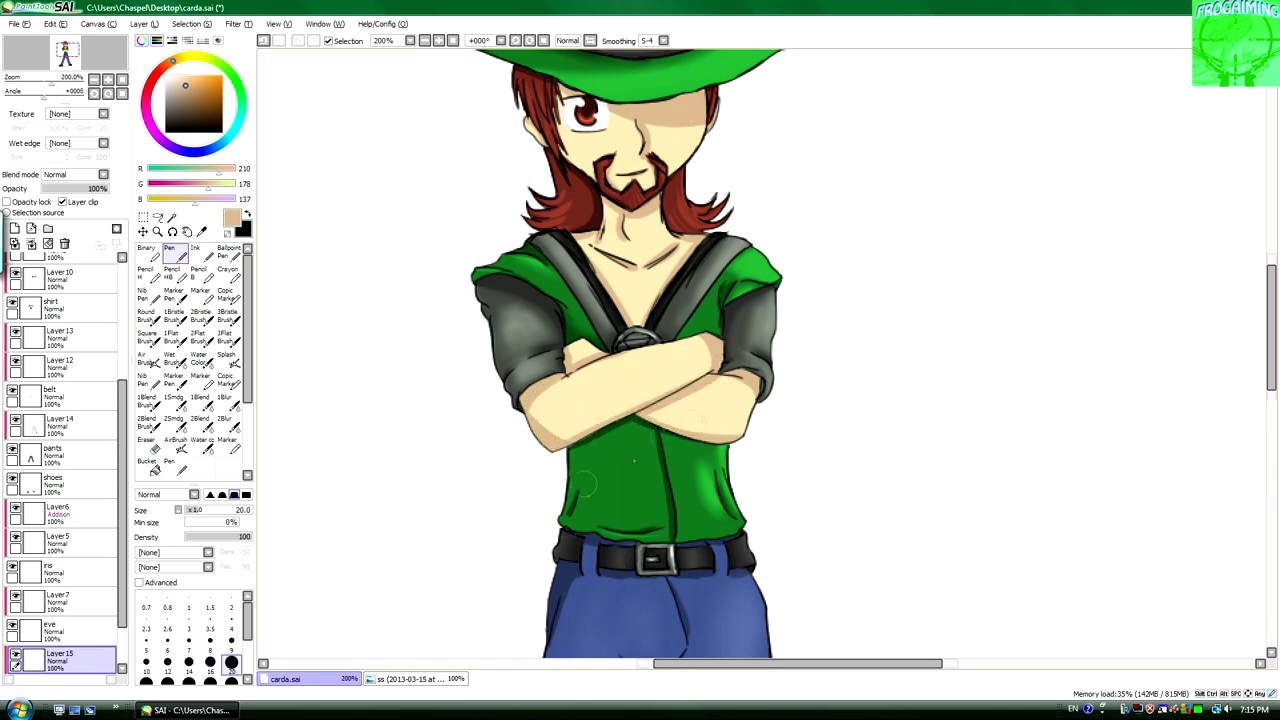
key("ctrl+minus")
left_click(640, 420, "alt")
left_click(640, 440, "alt")
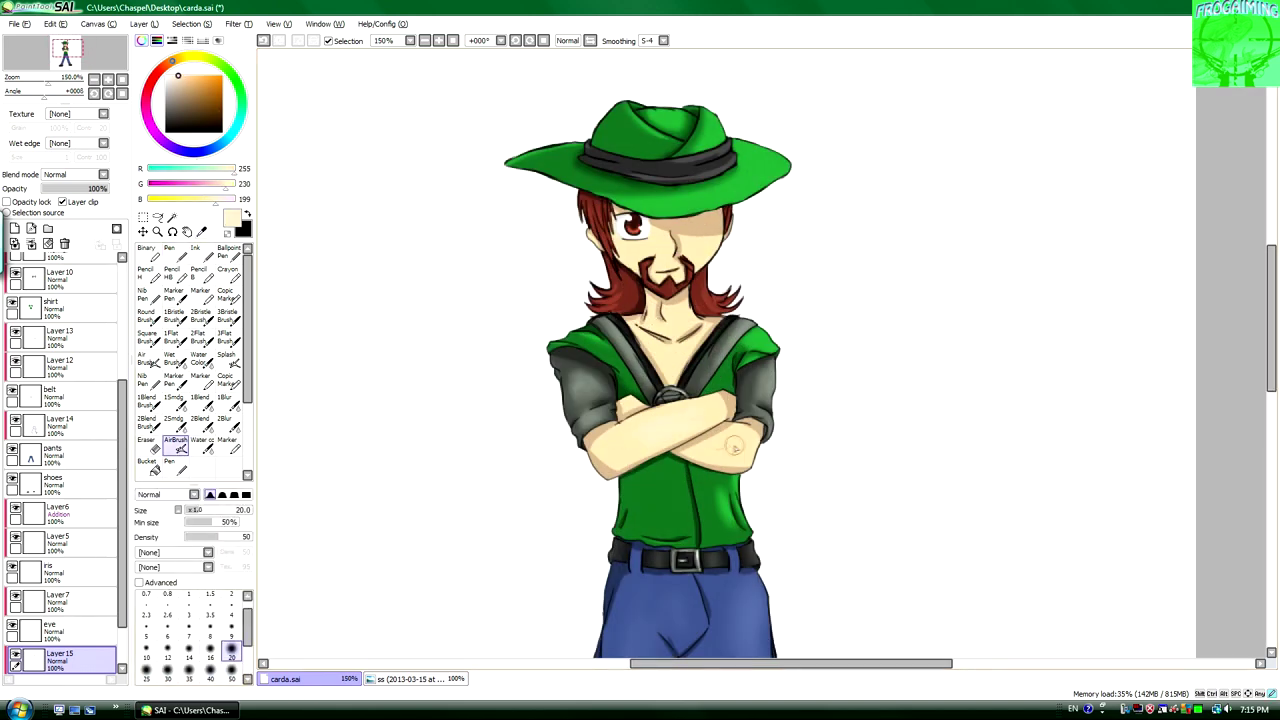
Create a new layer and place it between the pants and shoes layers.
key("ctrl+minus")
key("ctrl+minus")
left_click(14, 228)
left_click_drag(60, 600, 60, 425)
Paint dark-brown shadows and soles on both shoes, undoing stray strokes.
key("alt")
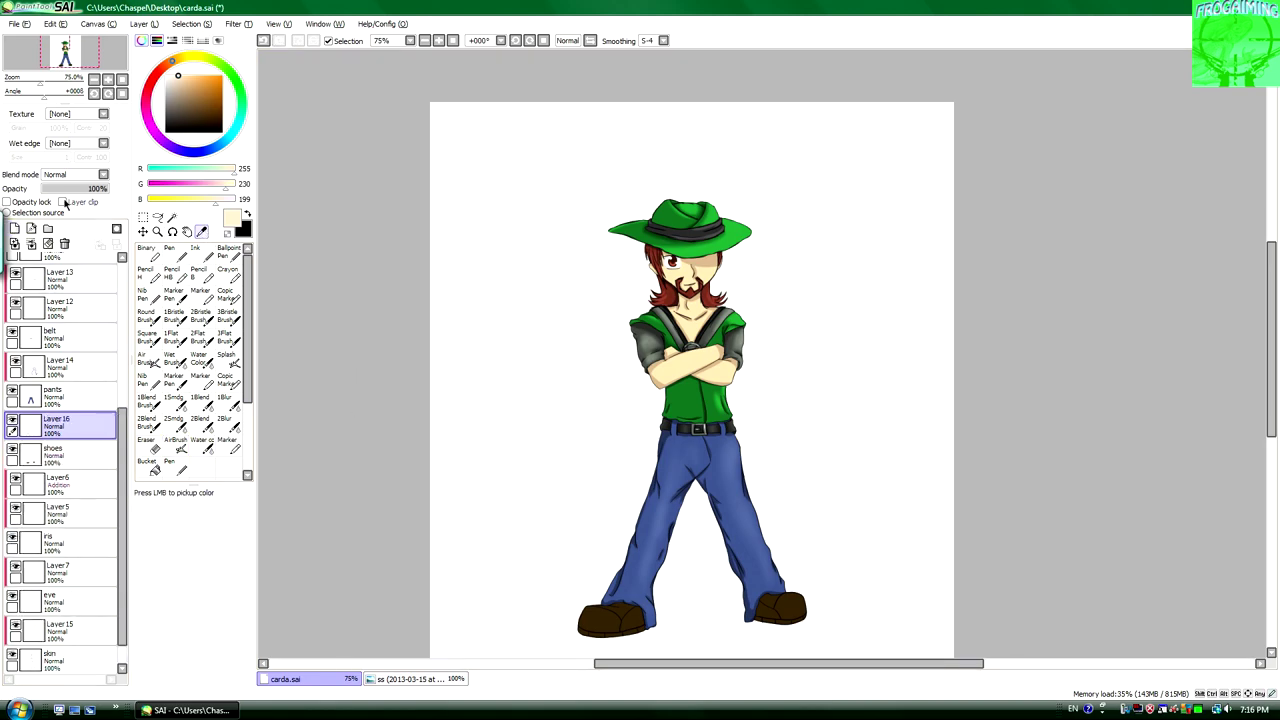
left_click(400, 679)
left_click(285, 679)
key("ctrl+plus")
key("ctrl+plus")
key("ctrl+plus")
left_click(168, 253)
mouse_move(520, 495)
left_mouse_down()
mouse_move(574, 526)
mouse_move(594, 491)
left_mouse_up()
key("ctrl+plus")
key("ctrl+z")
key("ctrl+z")
key("ctrl+z")
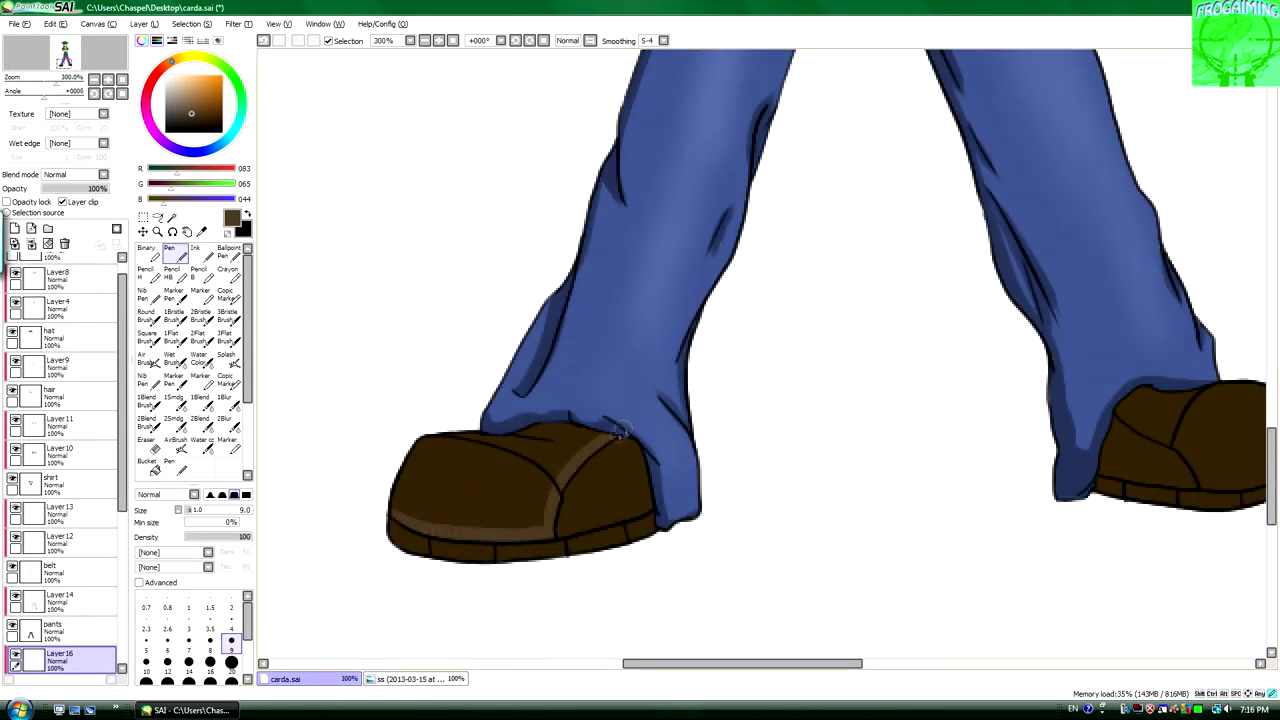
key("bracketleft")
key("bracketleft")
key("bracketleft")
key("bracketleft")
key("bracketleft")
left_click_drag(730, 664, 845, 664)
key("ctrl+z")
key("ctrl+z")
key("ctrl+z")
key("ctrl+z")
key("ctrl+z")
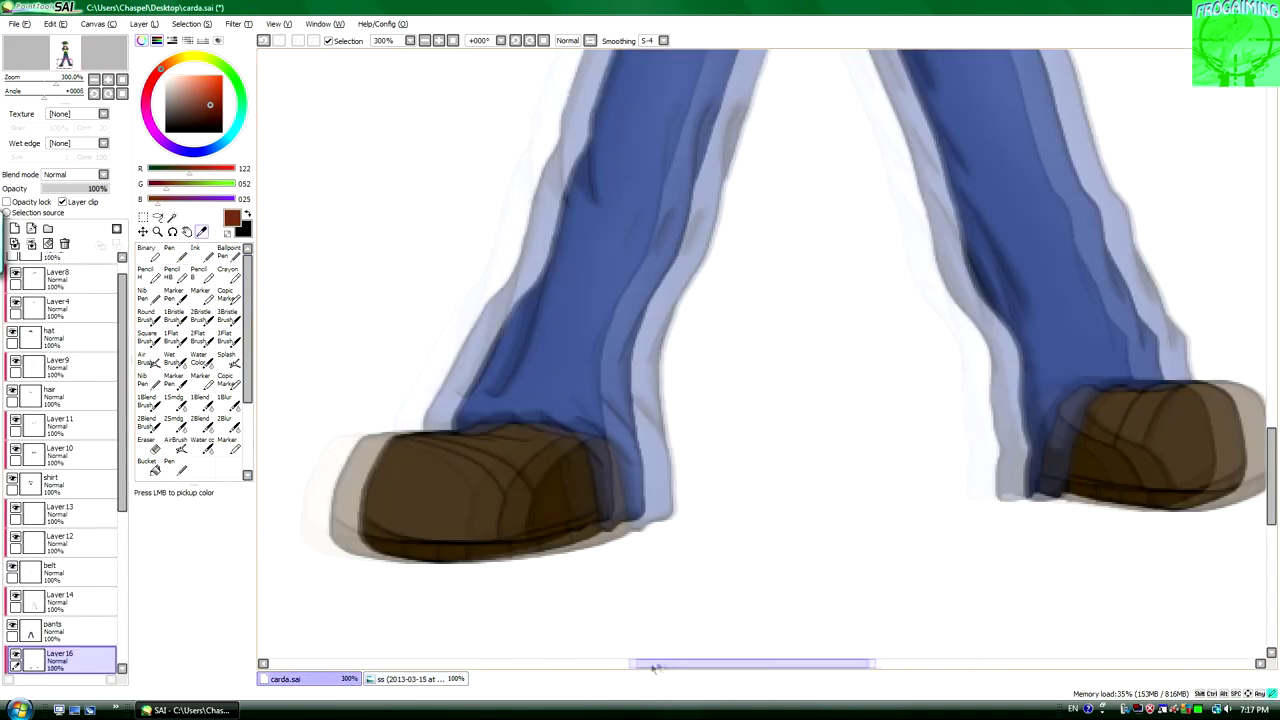
left_click_drag(430, 540, 496, 571)
scroll(760, 350, "right", 5)
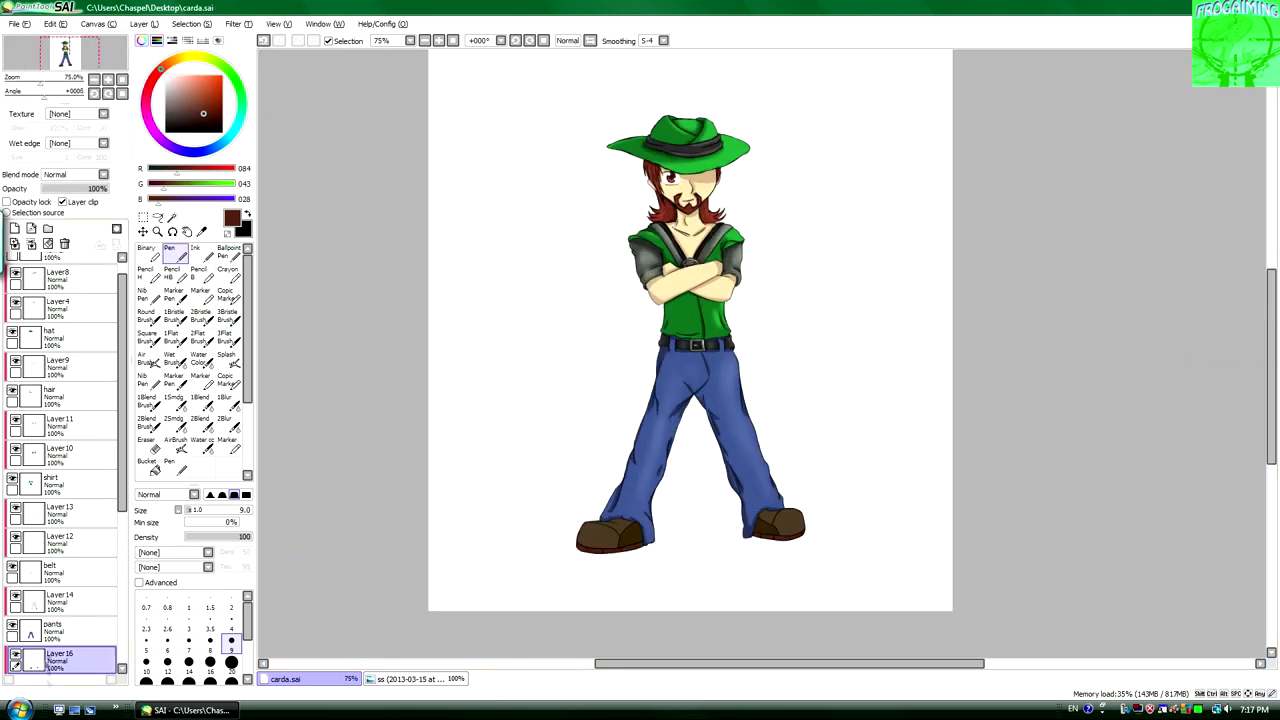
On a new layer, paint light-brown highlights on the shoe tops with a larger pen.
left_click(14, 228)
scroll(787, 540, "up", 1)
left_click(776, 461)
left_click(172, 252)
left_click(231, 662)
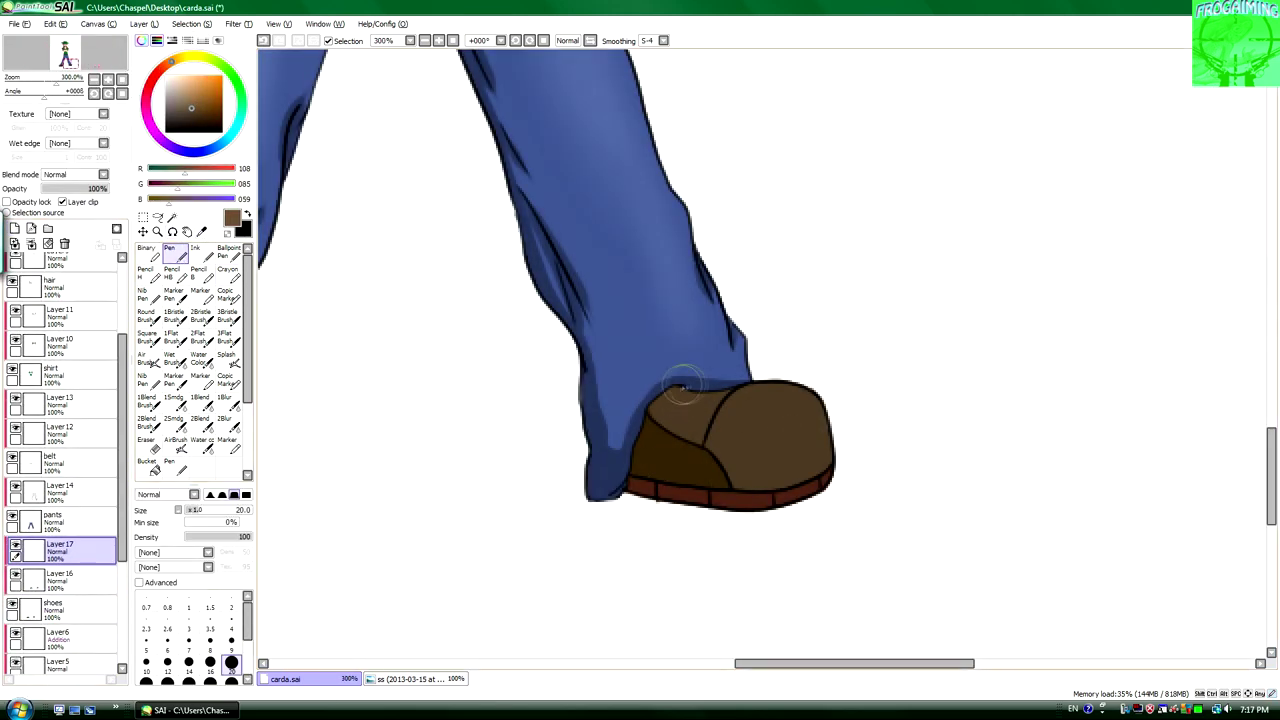
scroll(760, 350, "left", 5)
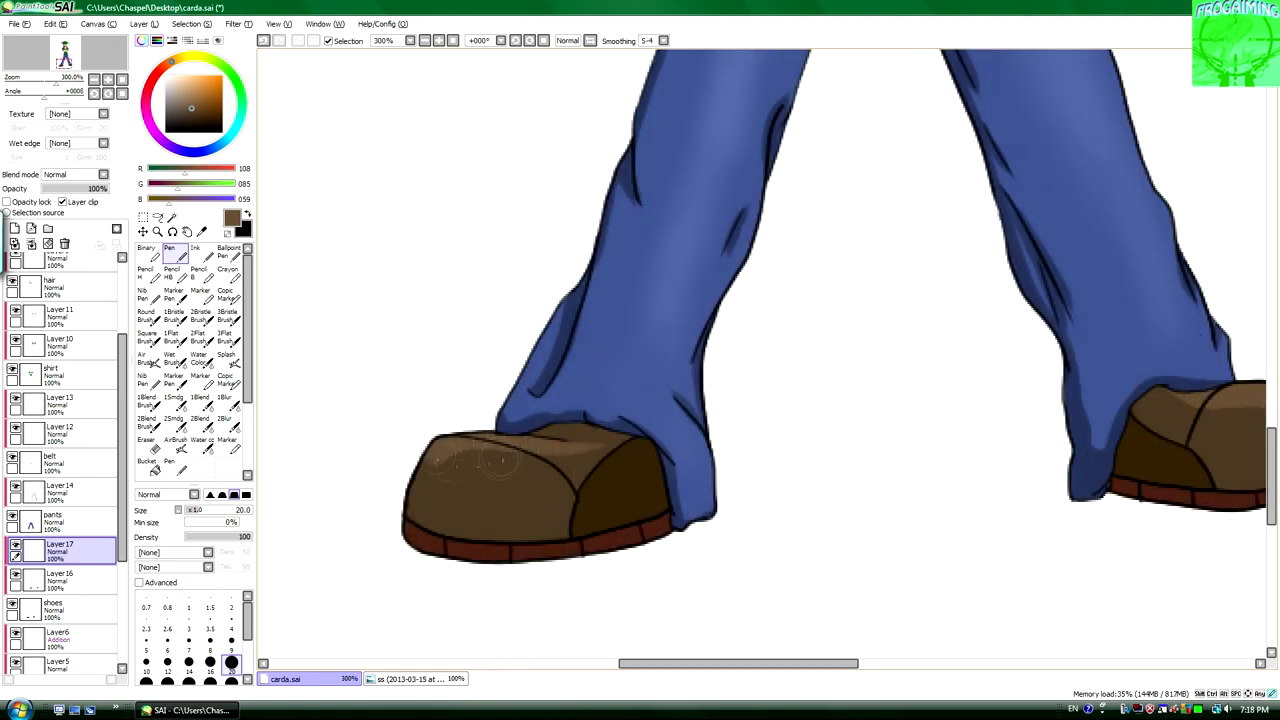
mouse_move(440, 510)
left_mouse_down()
mouse_move(580, 450)
mouse_move(573, 460)
left_mouse_up()
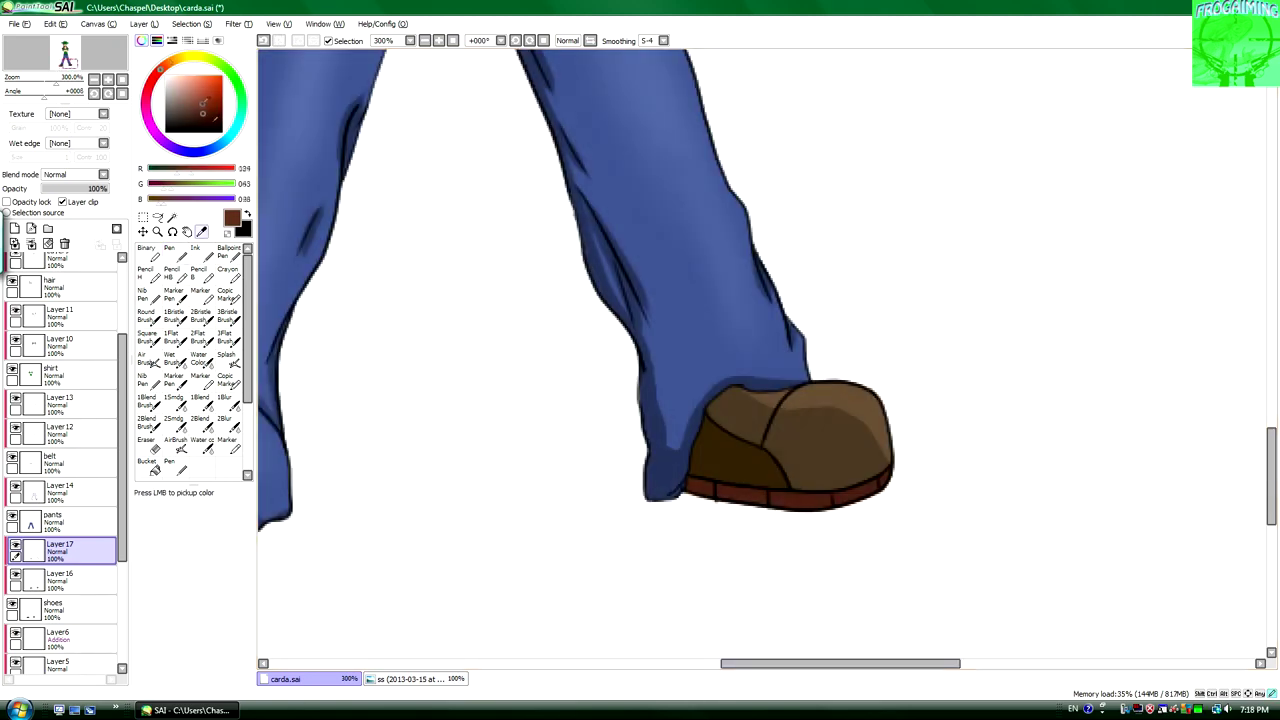
scroll(641, 566, "left", 5)
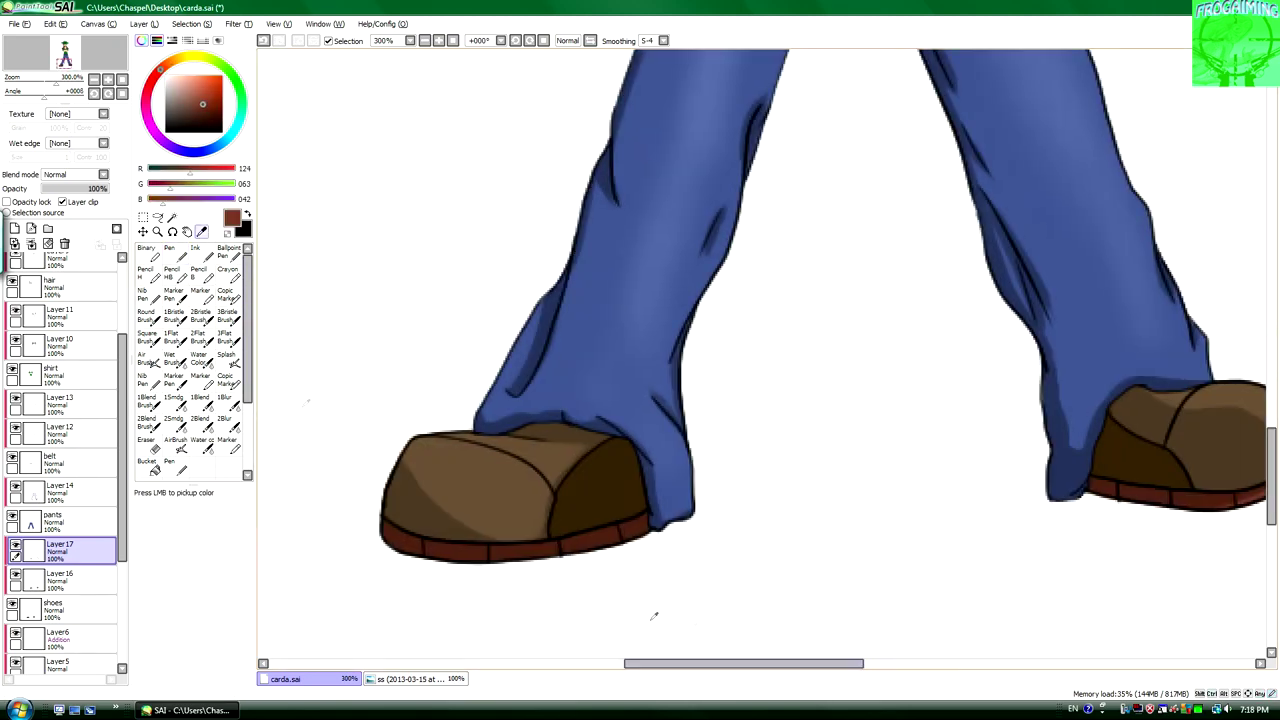
left_click(580, 500, "alt")
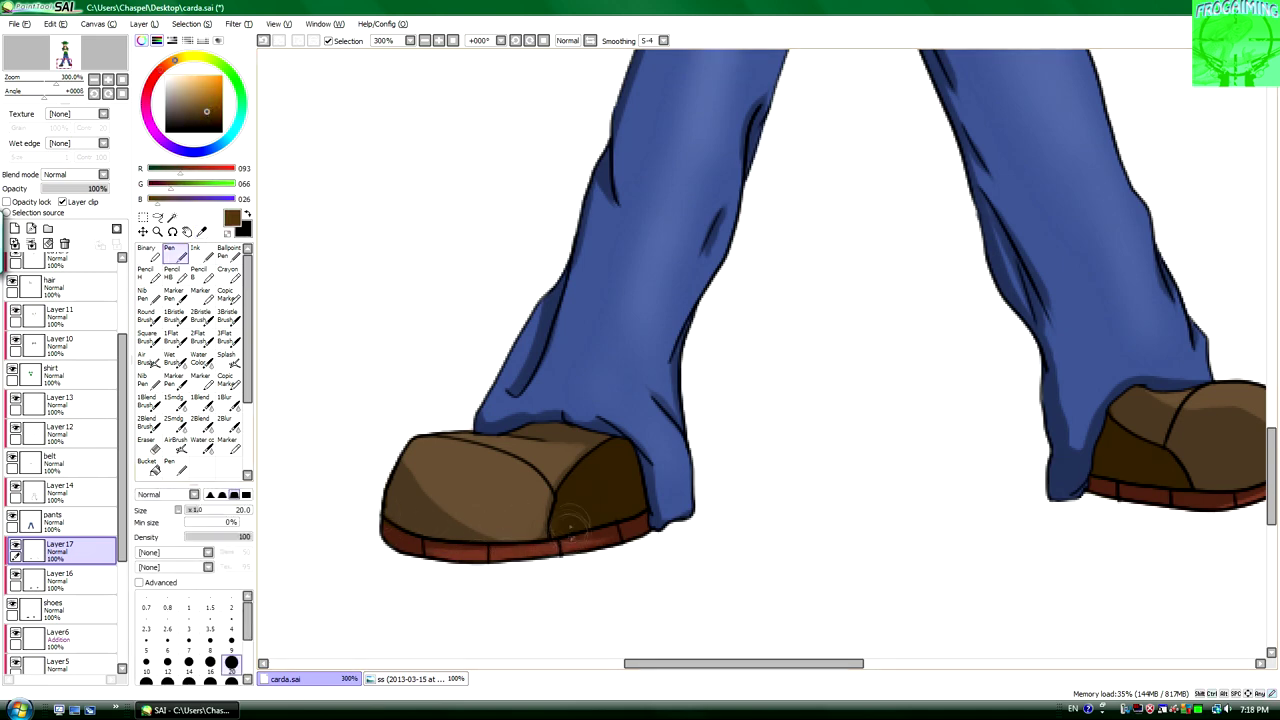
left_click(600, 495, "alt")
left_click_drag(570, 470, 590, 490)
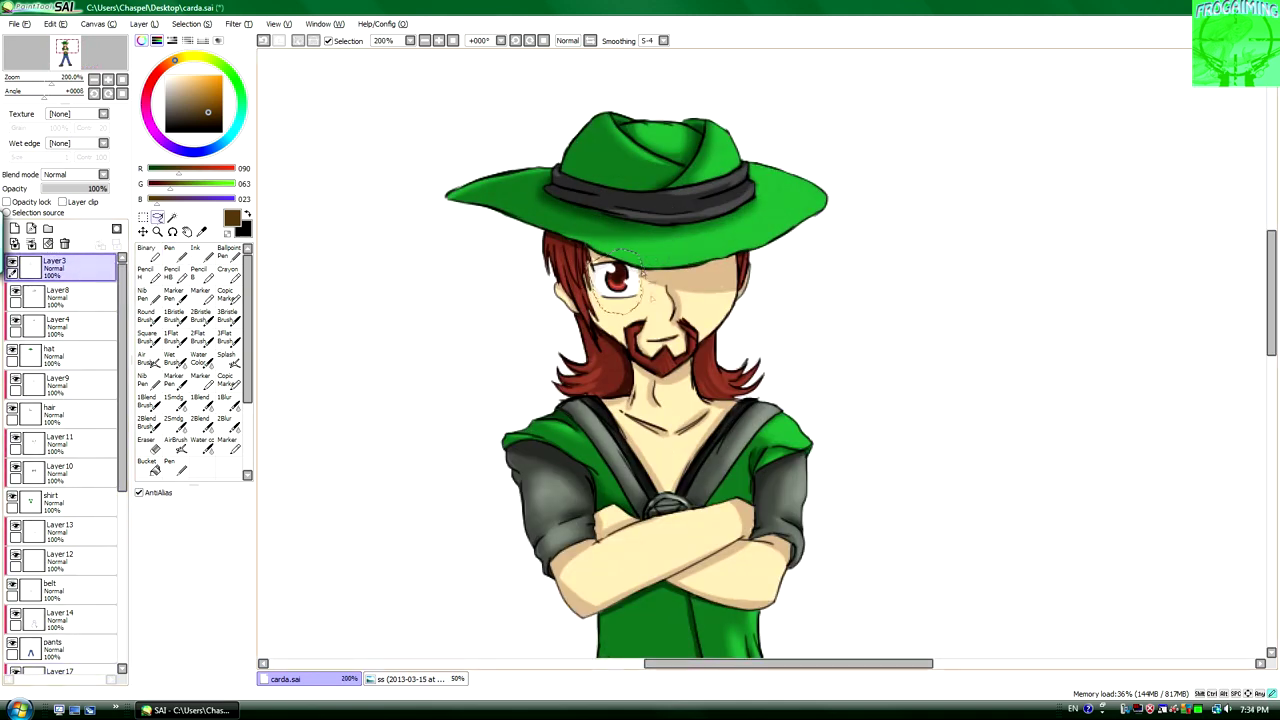
Paste the eye sketch onto a new layer and place it beside the head.
key("ctrl+v")
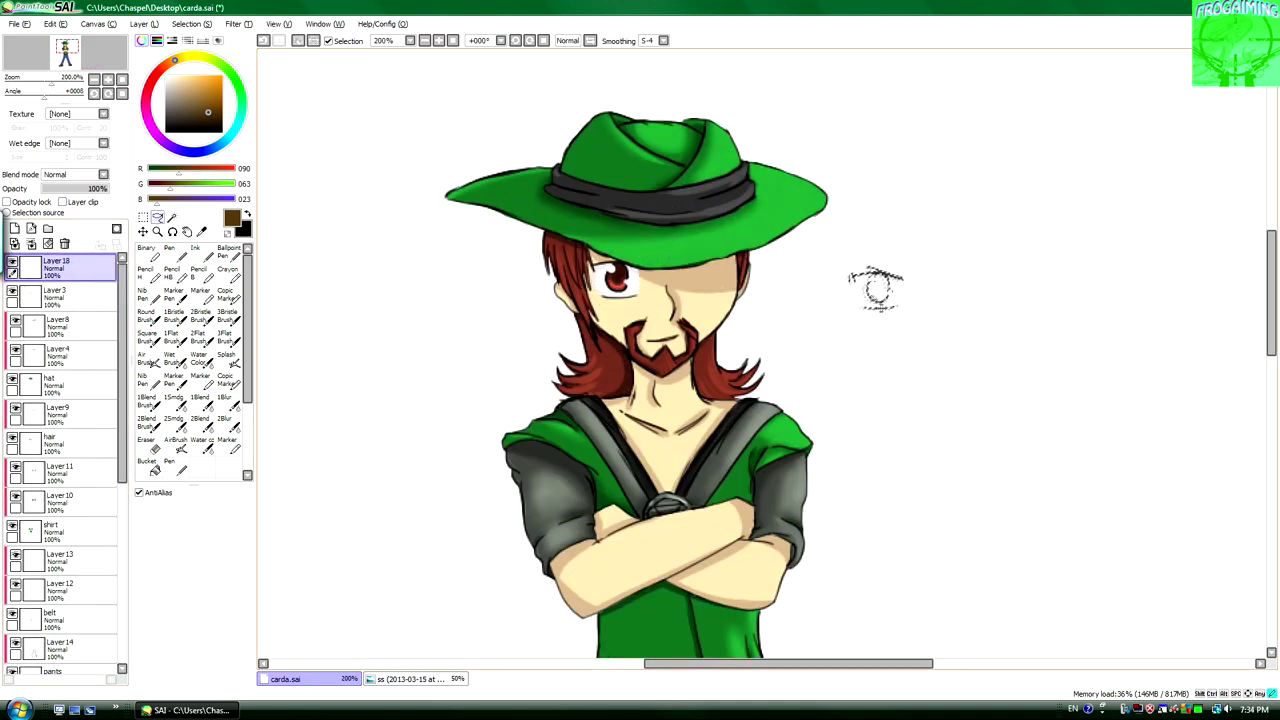
key("ctrl+t")
mouse_move(871, 300)
left_mouse_down()
mouse_move(893, 307)
mouse_move(615, 282)
mouse_move(700, 283)
mouse_move(690, 275)
mouse_move(918, 330)
left_mouse_up()
key("Return")
key("e")
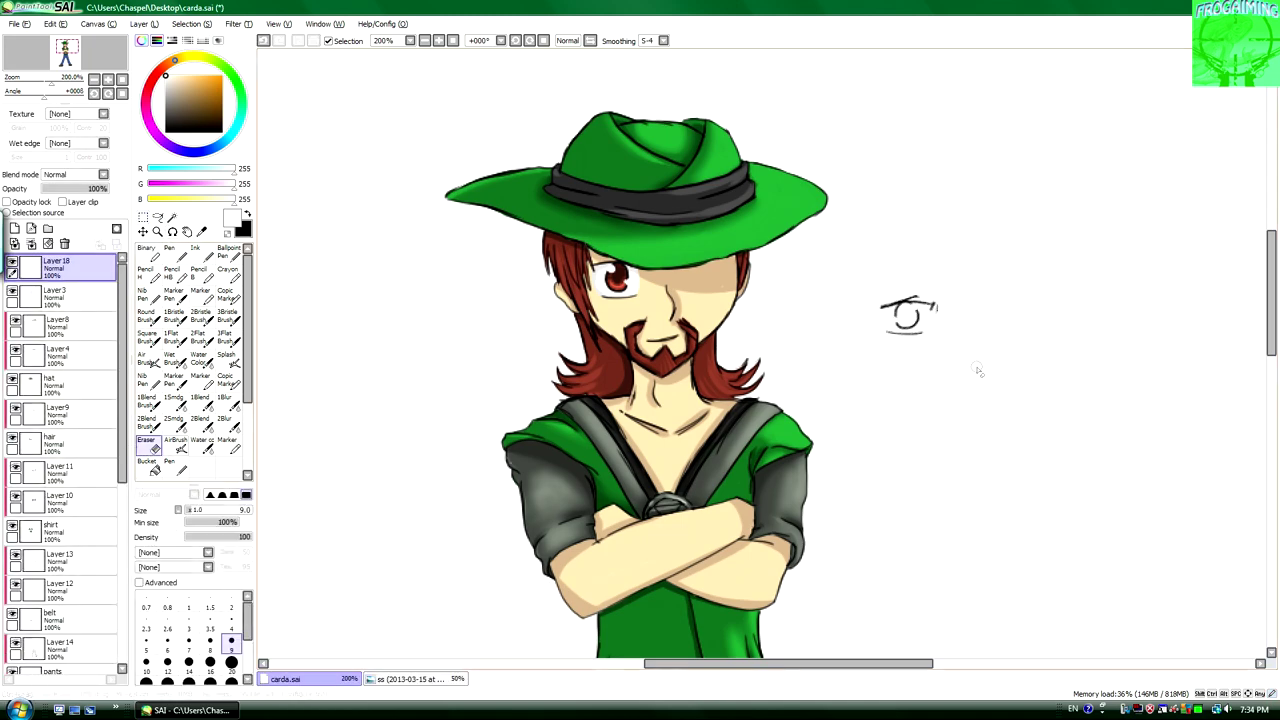
scroll(913, 354, "up", 1)
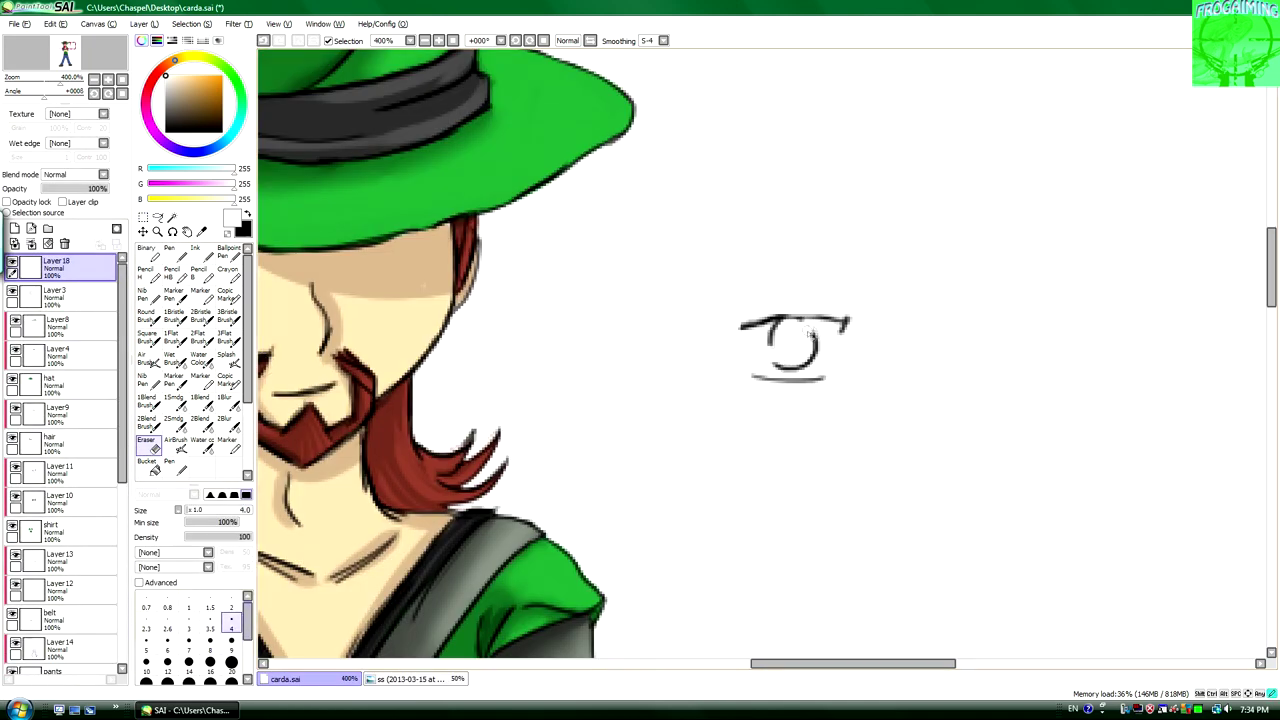
key("n")
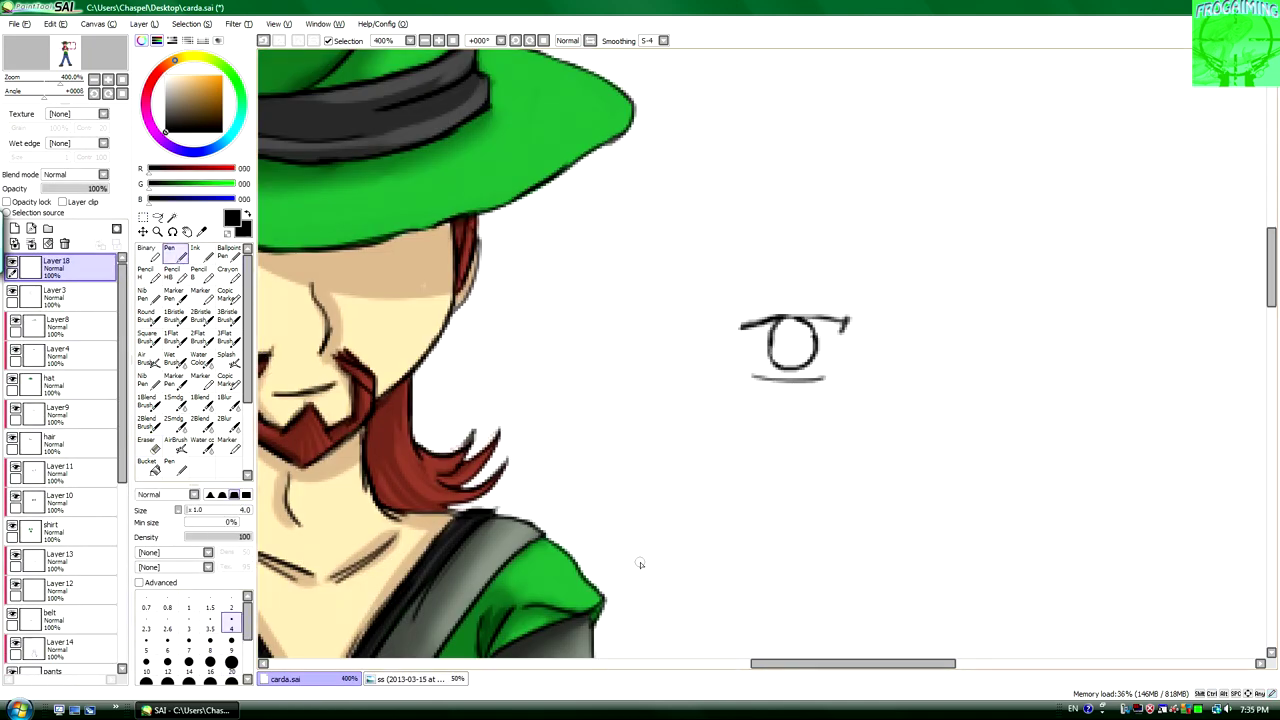
scroll(745, 464, "down", 1)
Move the eye sketch onto the face's shaded half and merge away the extra layer.
key("ctrl+t")
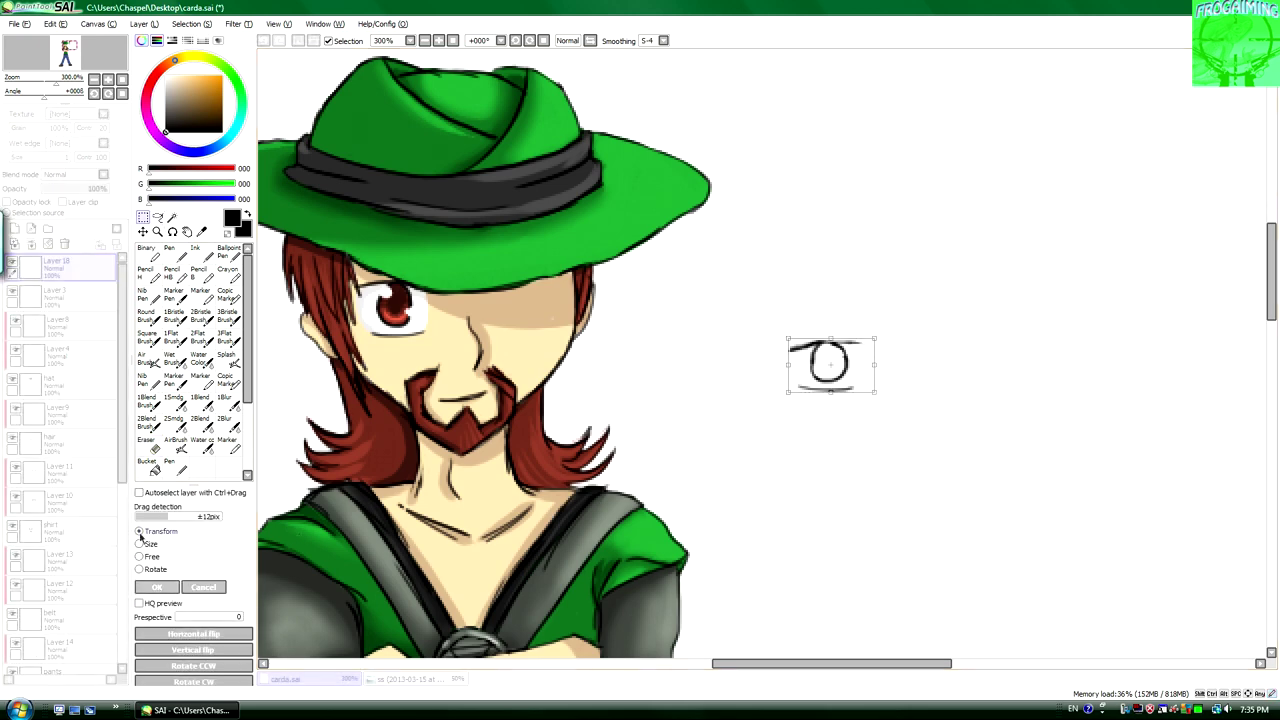
mouse_move(866, 343)
left_mouse_down()
mouse_move(553, 290)
mouse_move(765, 290)
left_mouse_up()
key("Return")
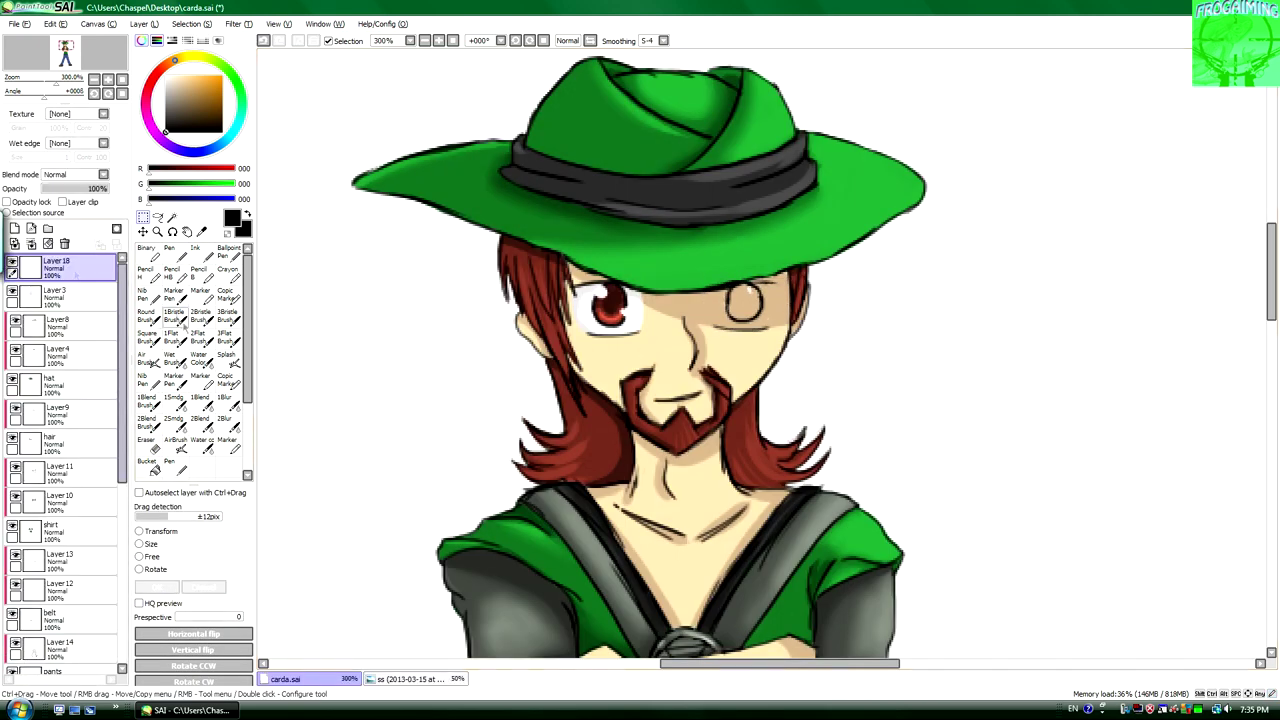
key("e")
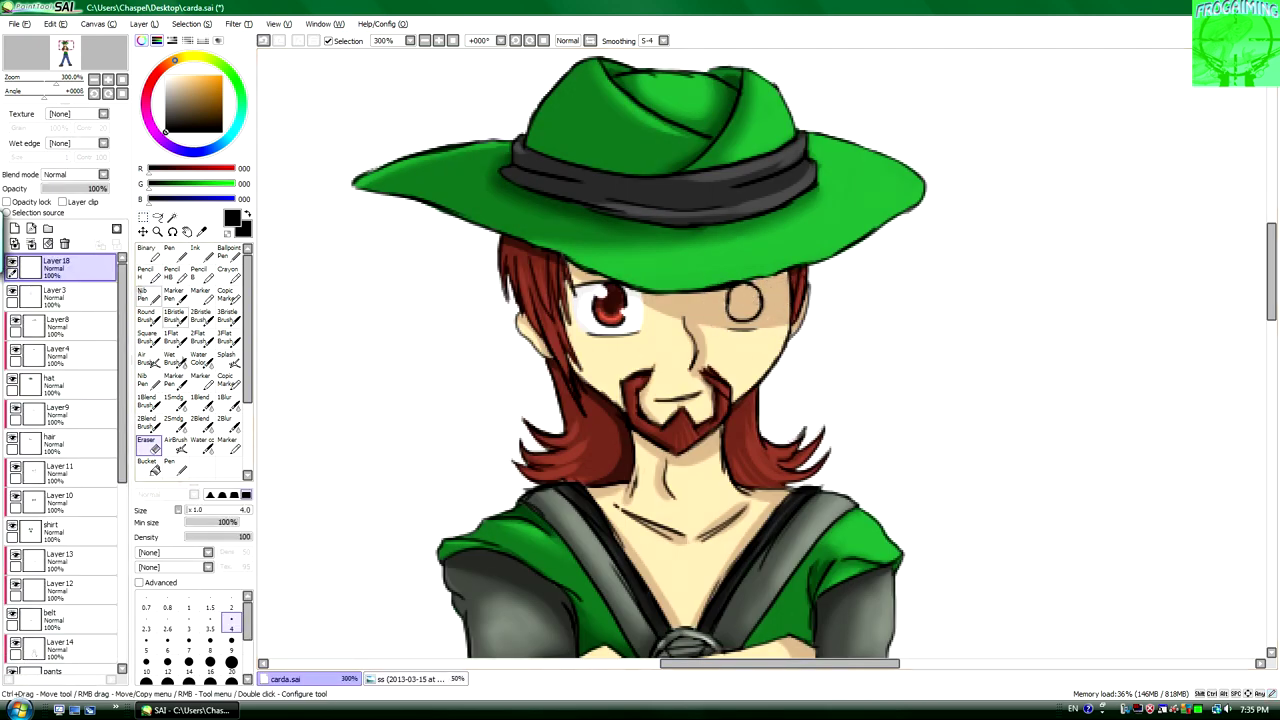
key("n")
key("ctrl+e")
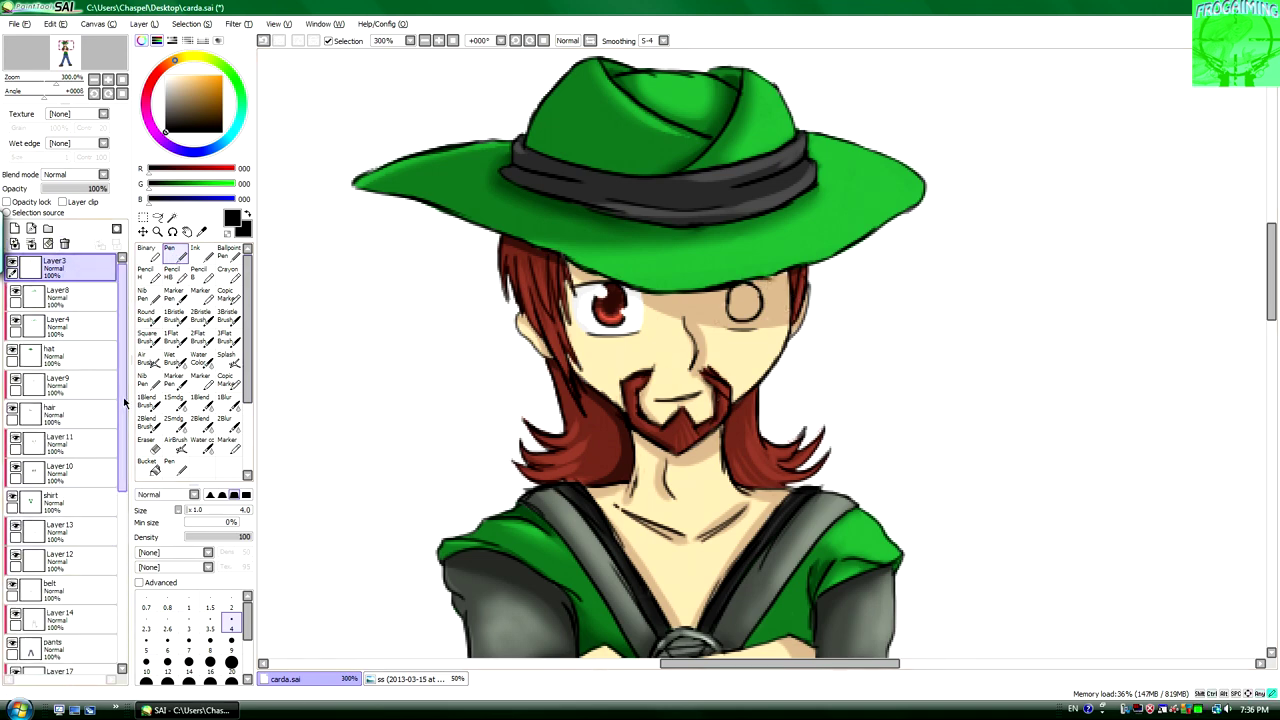
mouse_move(125, 402)
left_mouse_down()
mouse_move(124, 440)
mouse_move(124, 380)
mouse_move(143, 494)
left_mouse_up()
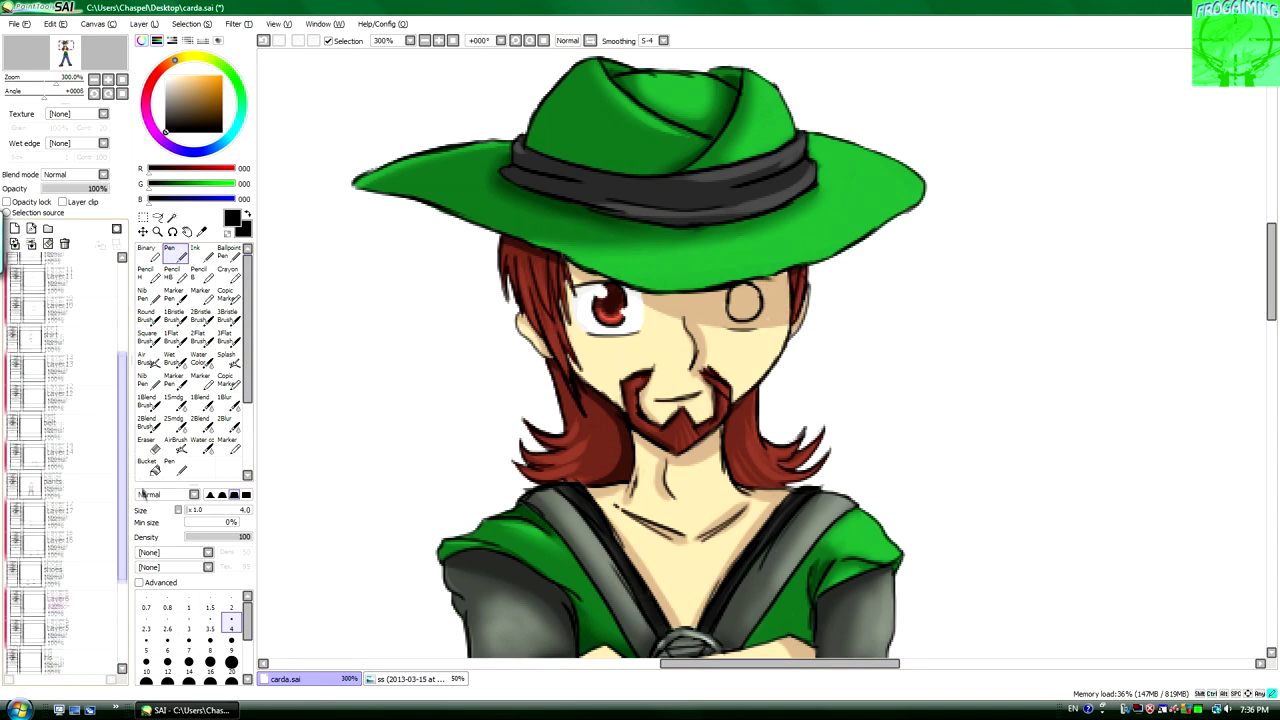
On the eye layer, lasso the left eye's white and drag a copy over the right eye.
scroll(60, 450, "down", 5)
left_click(60, 570)
left_click(142, 231)
left_click_drag(602, 303, 742, 303)
key("ctrl+t")
Commit the copied eye white and merge Layer 18 down into Layer 7.
left_click(165, 589)
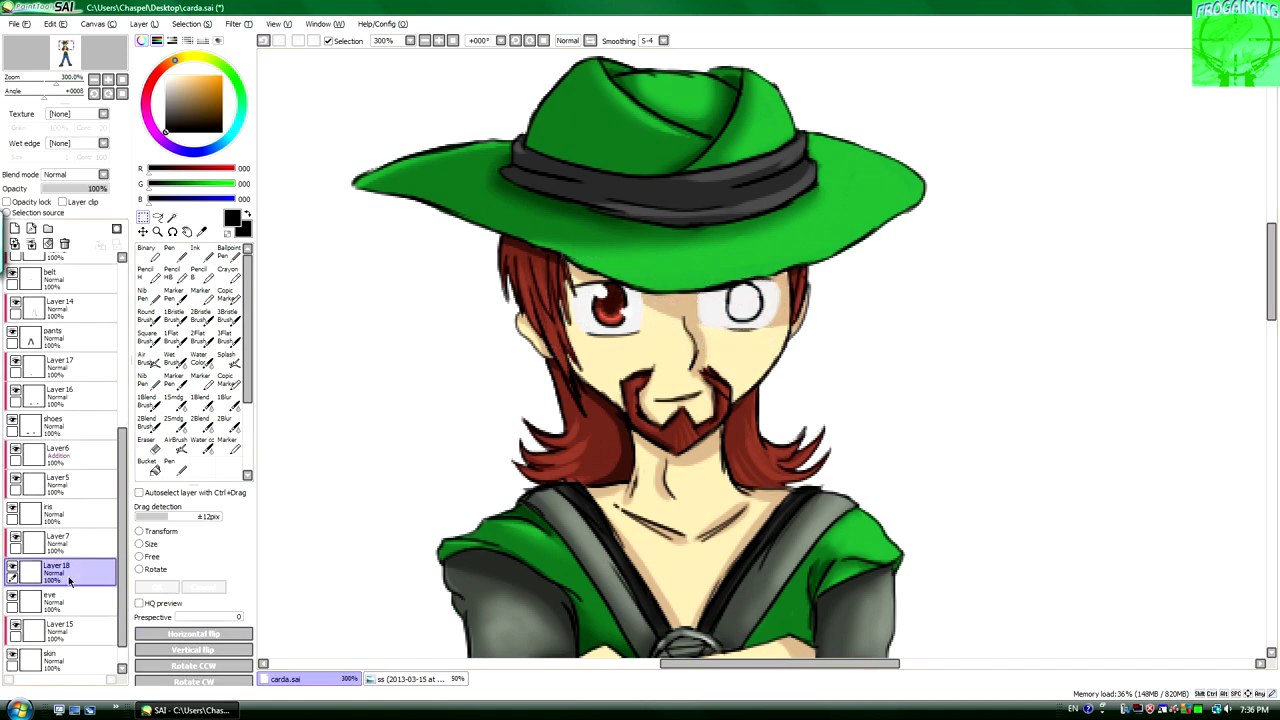
left_click_drag(60, 568, 60, 540)
key("e")
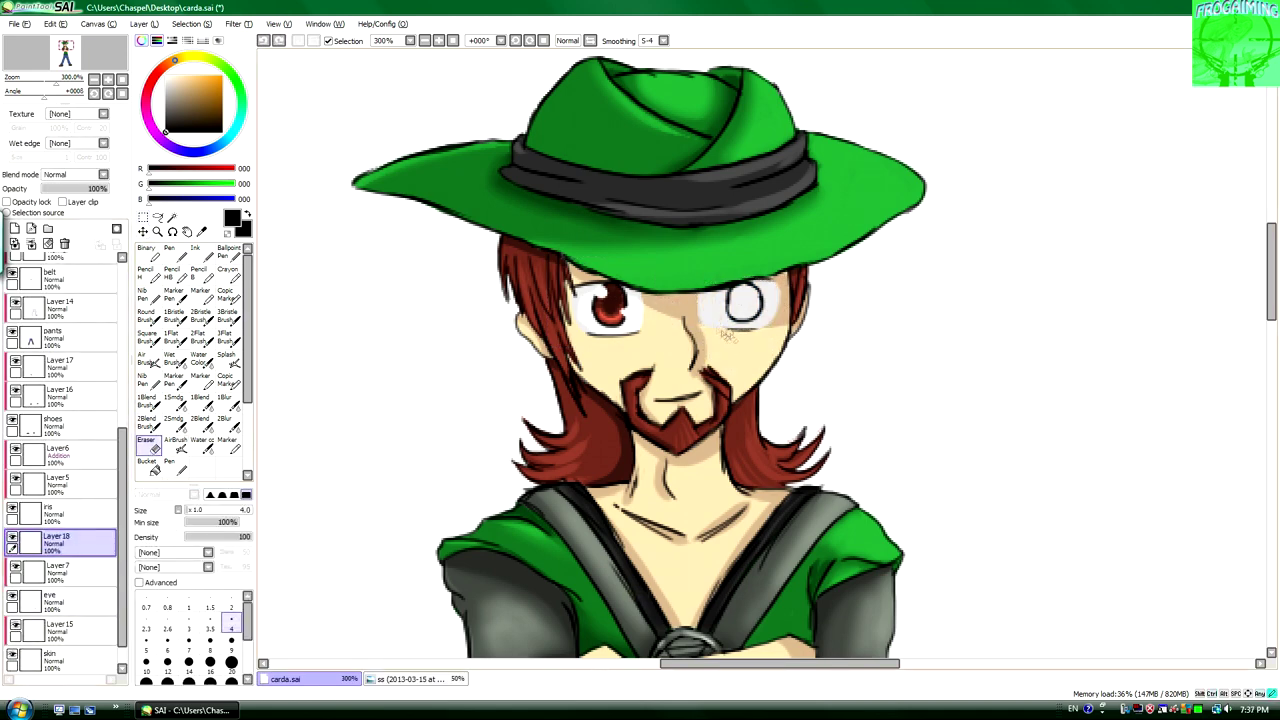
left_click(15, 570)
left_click(15, 570)
key("ctrl+e")
Sample the red-brown iris colour and paint the right eye's iris on the iris layer.
key("alt")
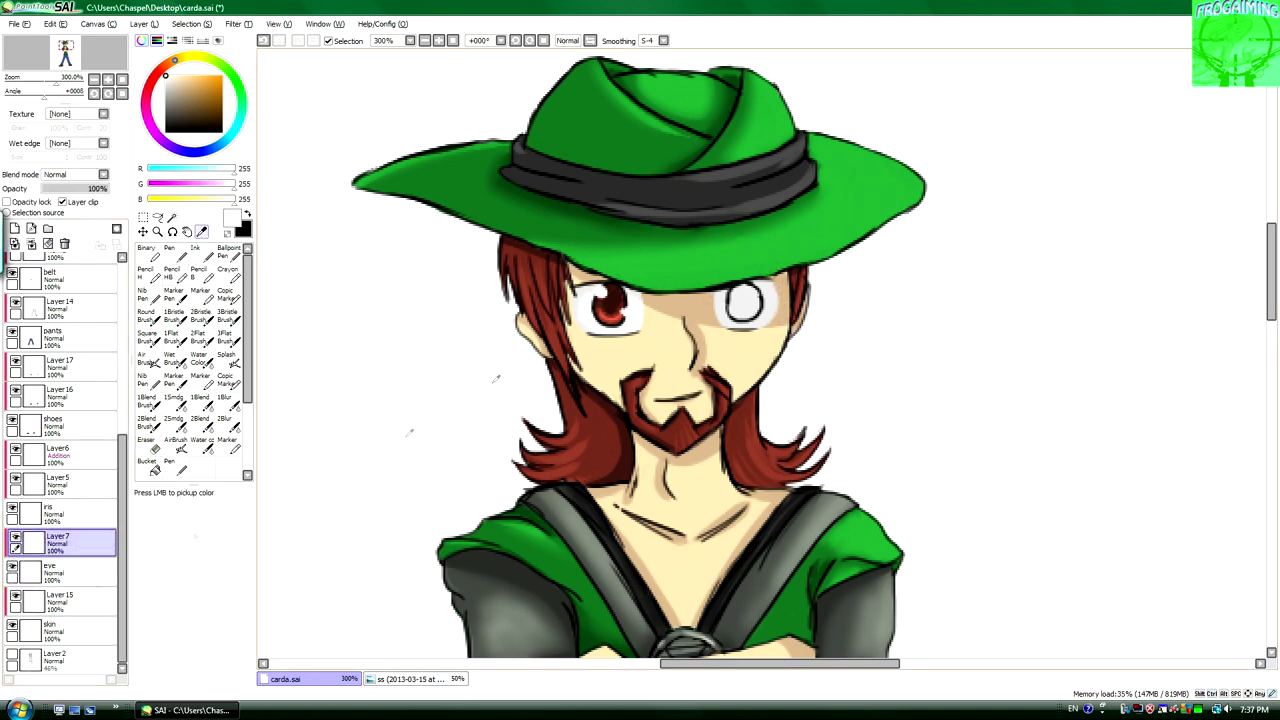
left_click(50, 513)
left_click(605, 310, "alt")
left_click_drag(740, 295, 748, 312)
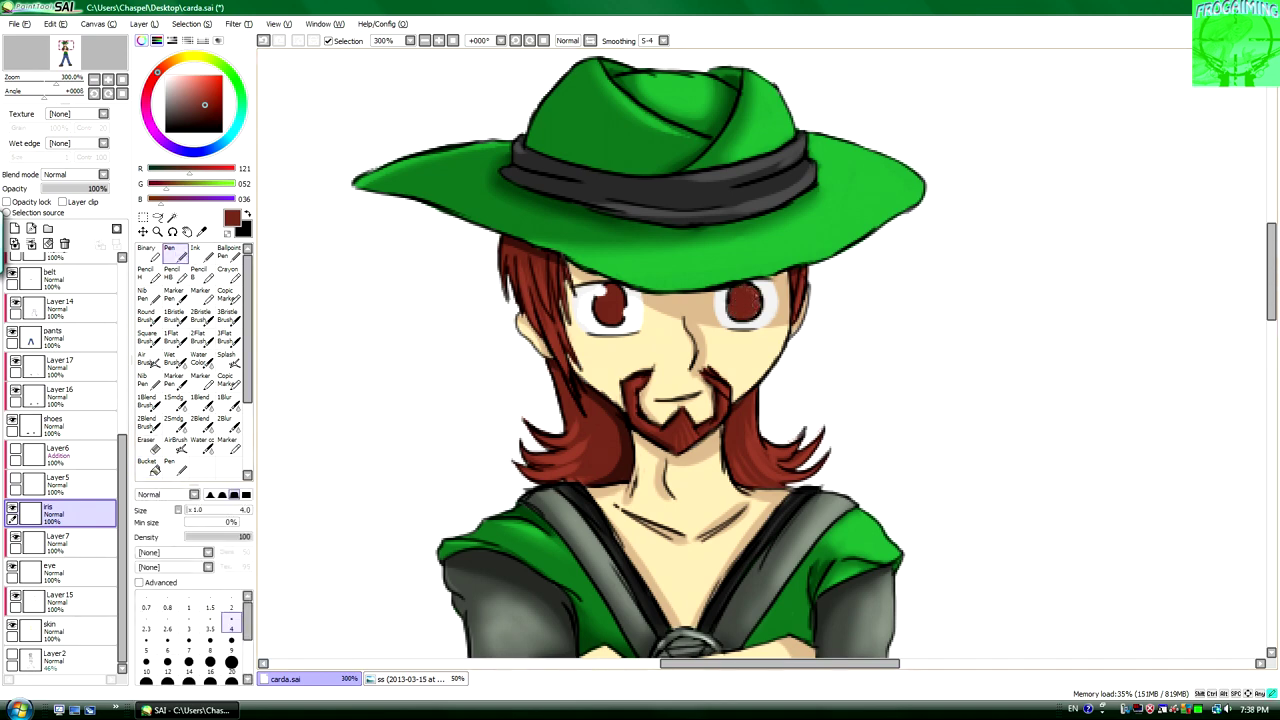
left_click(57, 482)
left_click(176, 465)
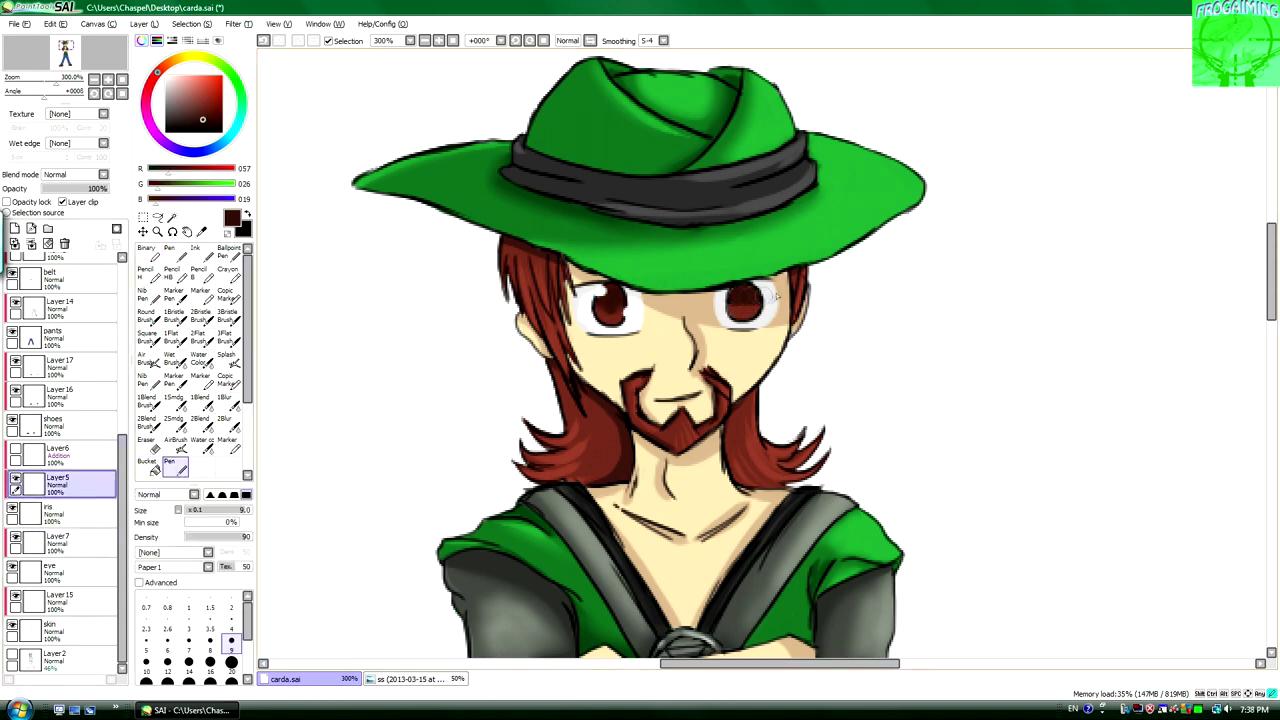
left_click(30, 512)
left_click(176, 255)
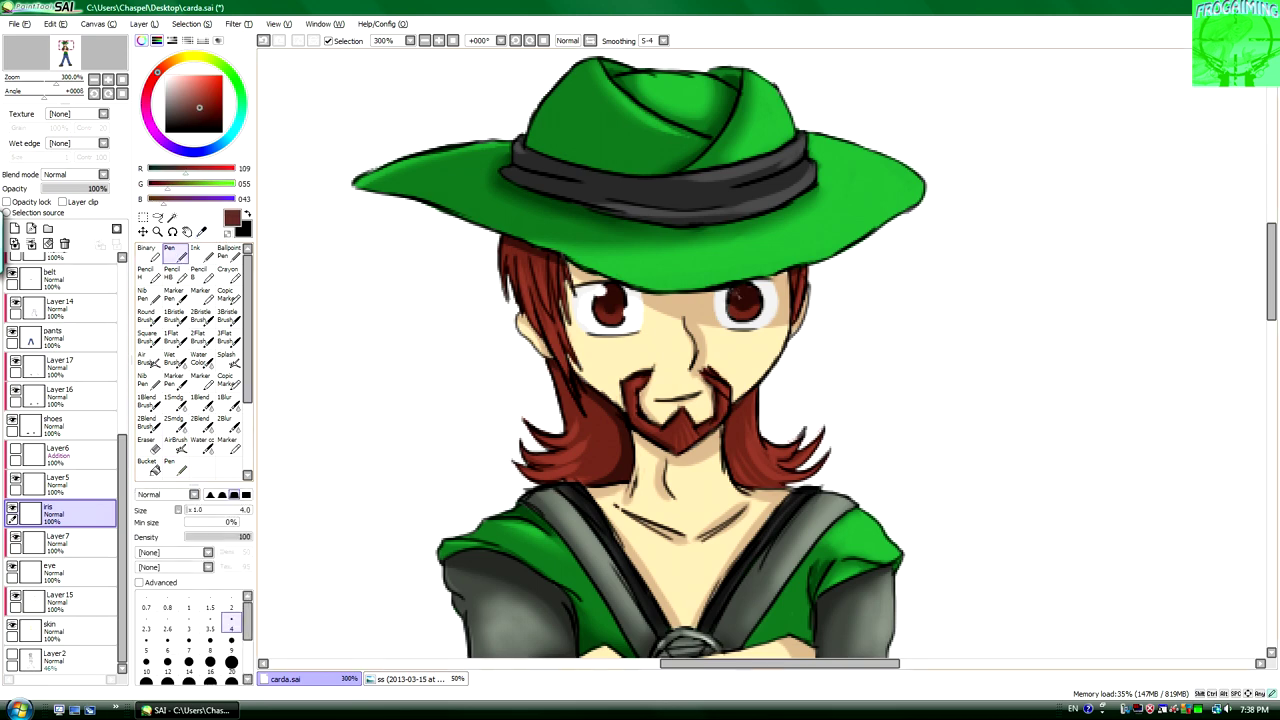
Blend iris shading on Layer 5 and add highlights on Addition Layer6.
left_click(57, 482)
left_click(229, 425)
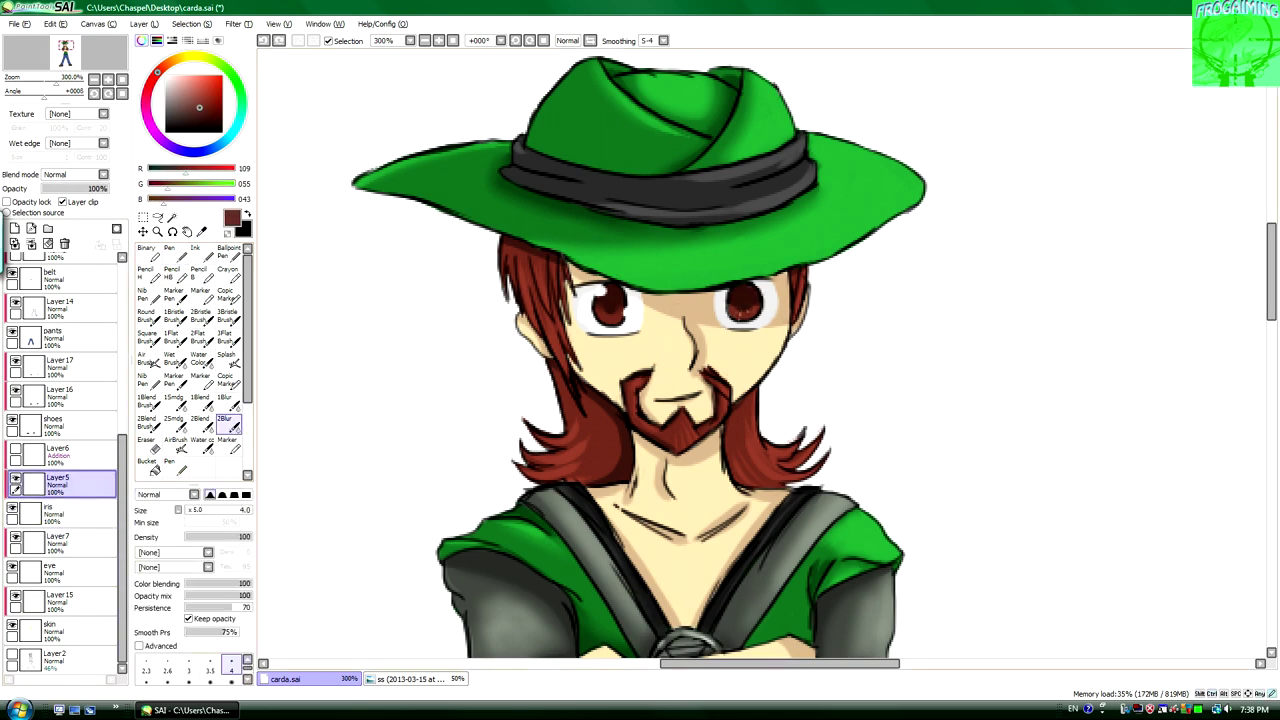
left_click(57, 453)
left_click(172, 254)
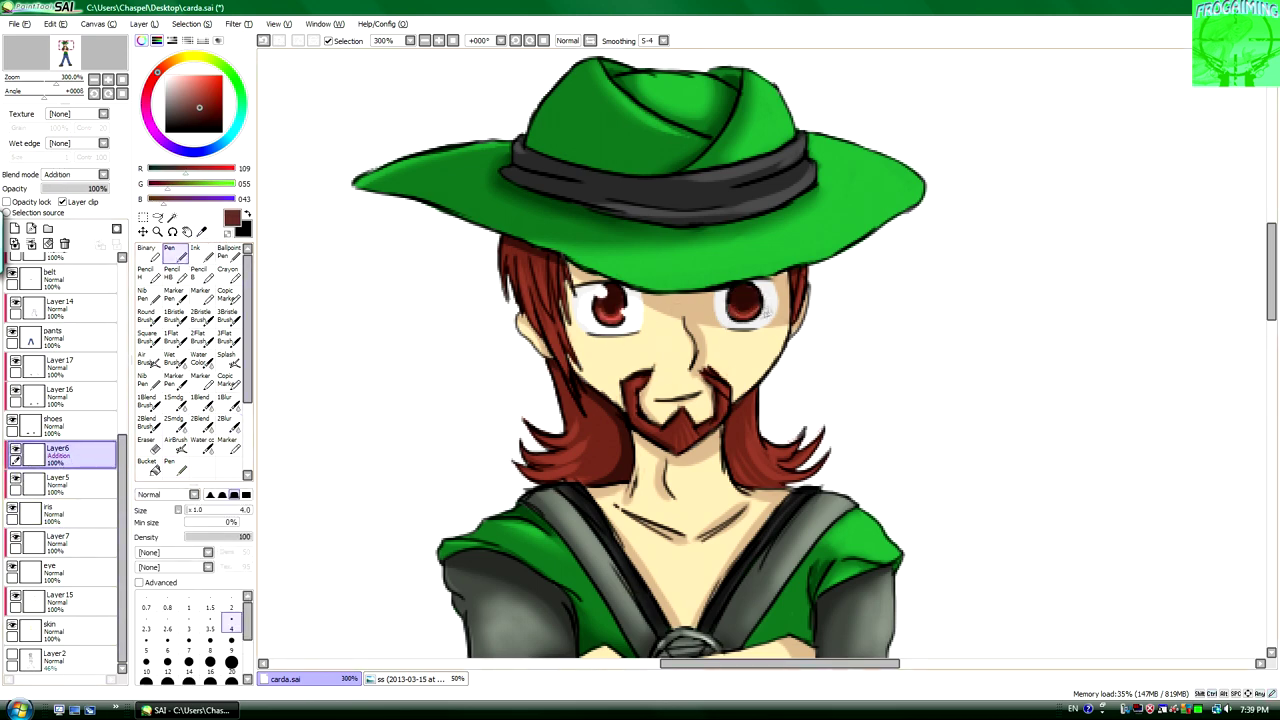
scroll(729, 298, "up", 1)
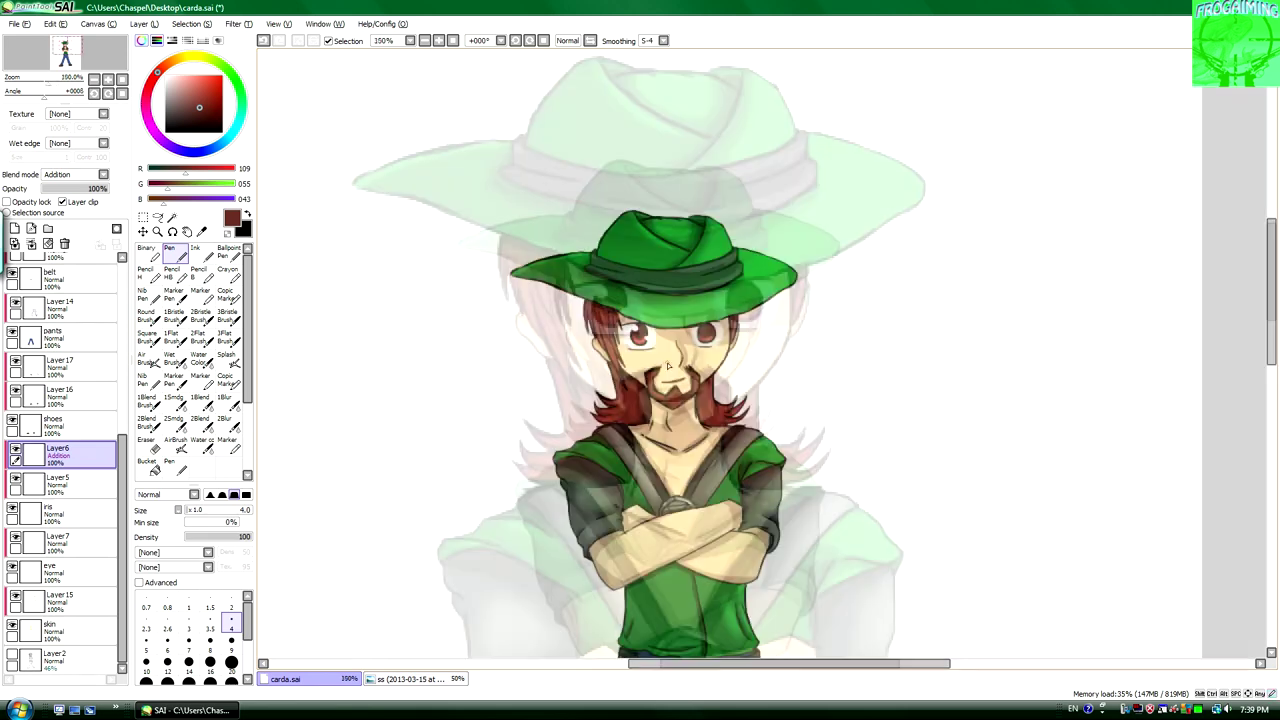
left_click(776, 350, "ctrl+alt")
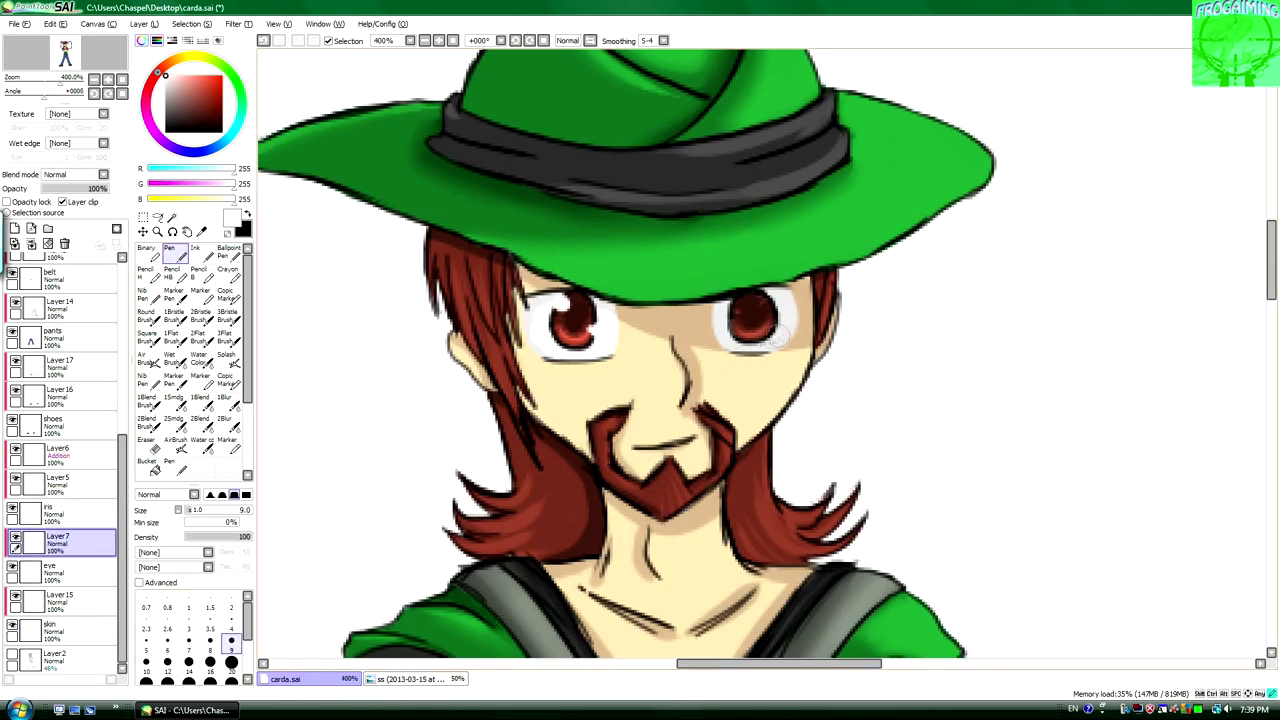
left_click(57, 453)
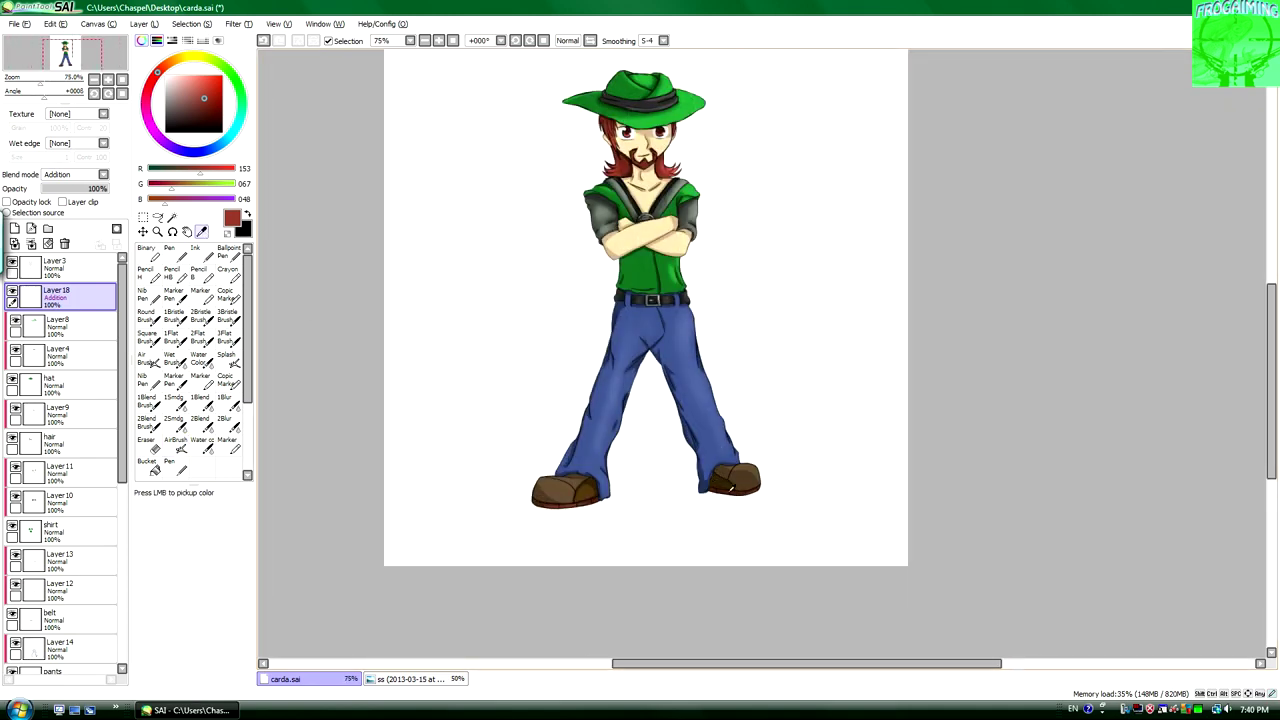
left_click(230, 672)
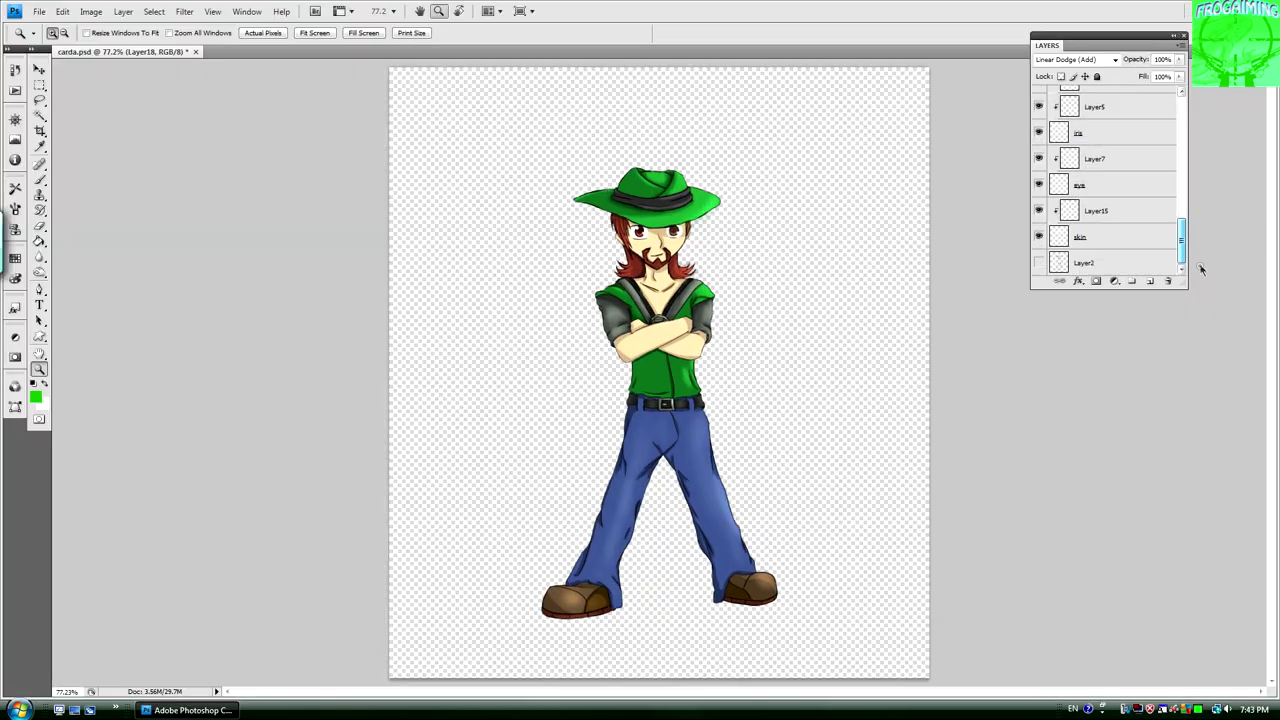
Add a new layer and touch up the cowboy figure with the brush.
key("ctrl+shift+n")
key("Return")
left_click(655, 255)
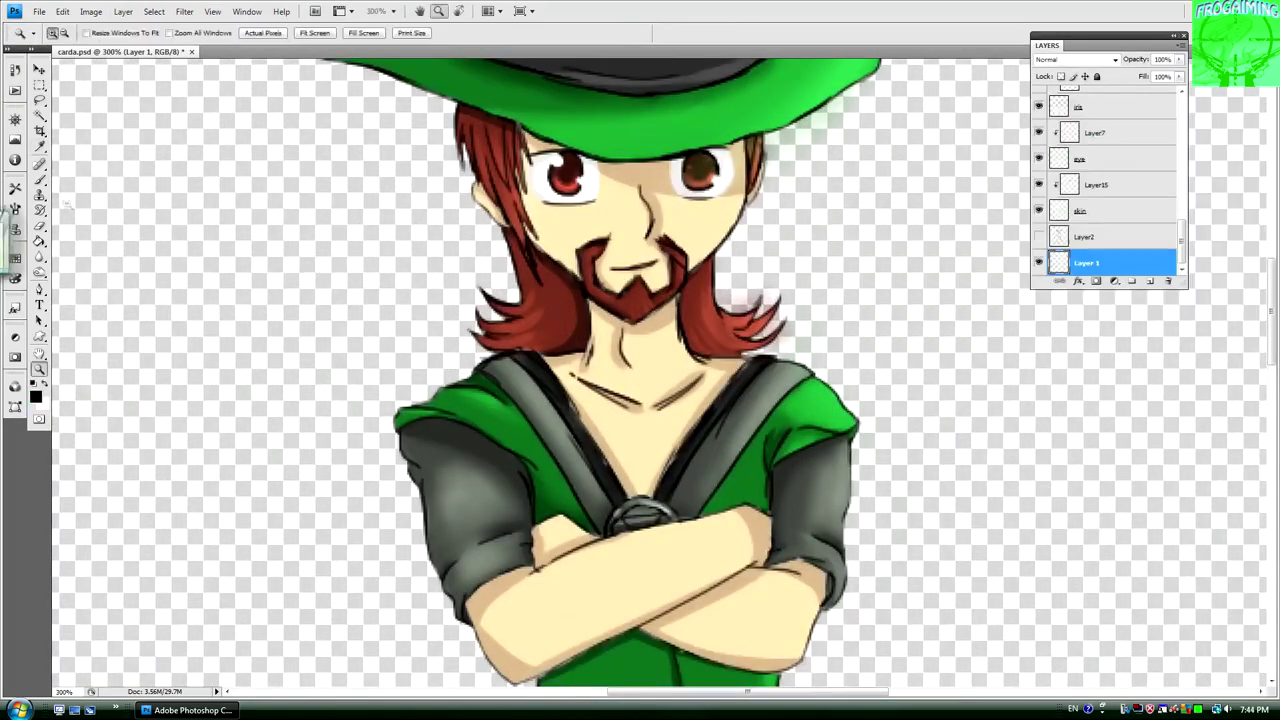
key("b")
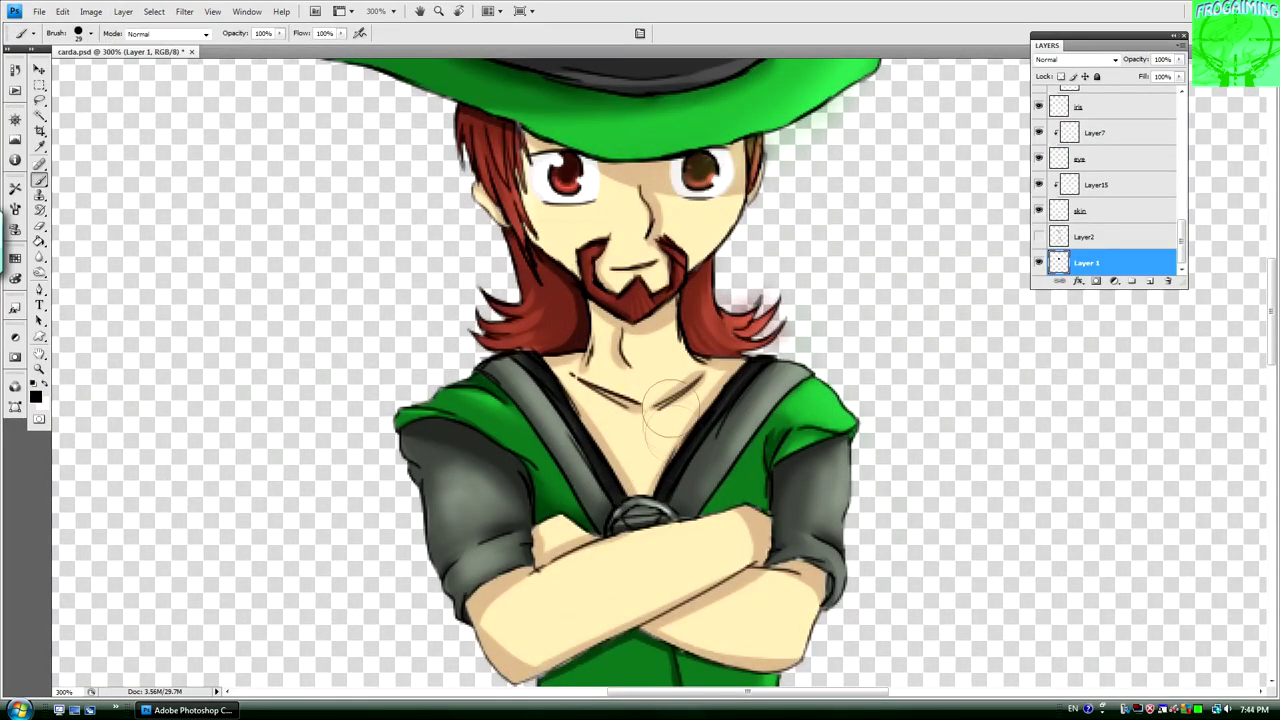
scroll(672, 405, "up", 3)
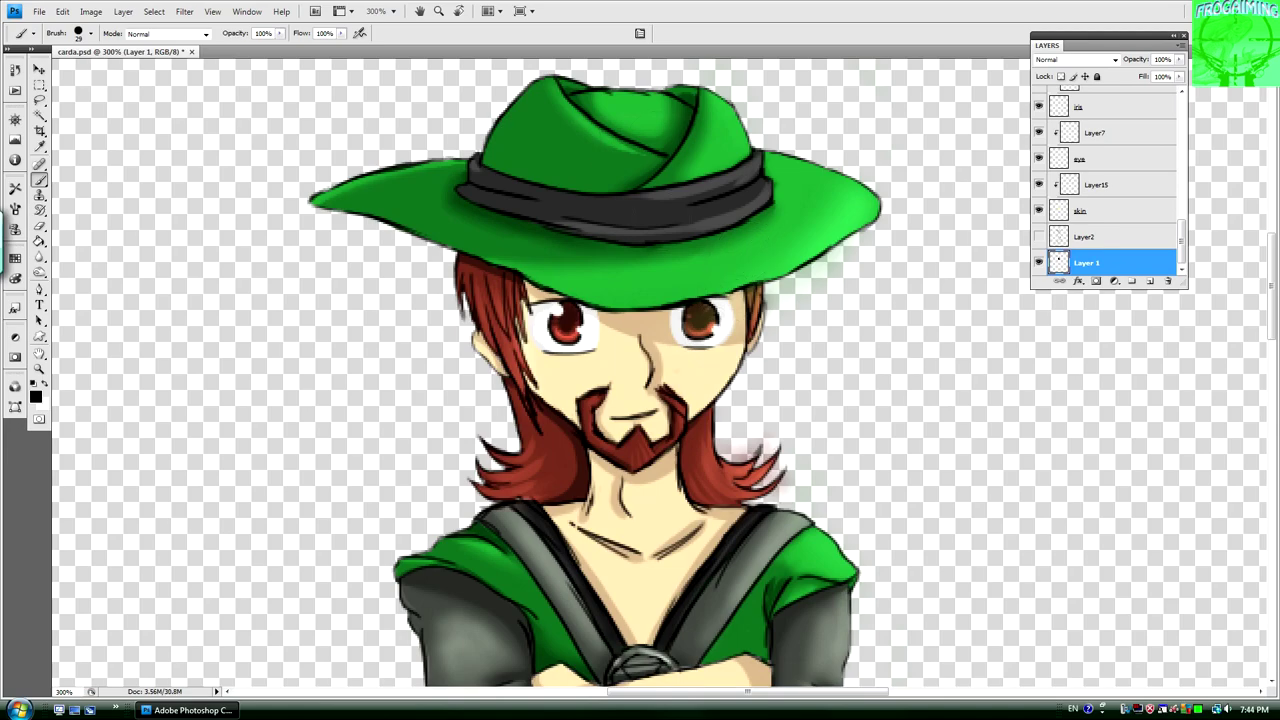
scroll(570, 486, "down", 7)
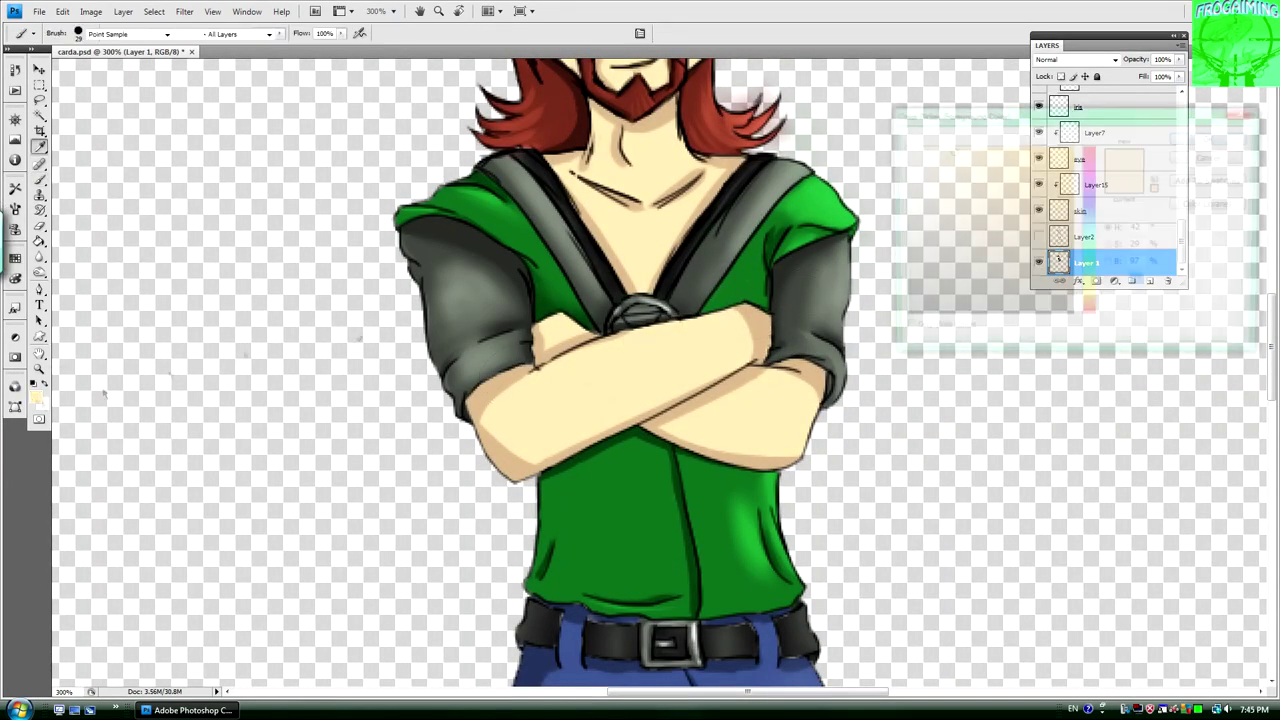
scroll(645, 355, "down", 5)
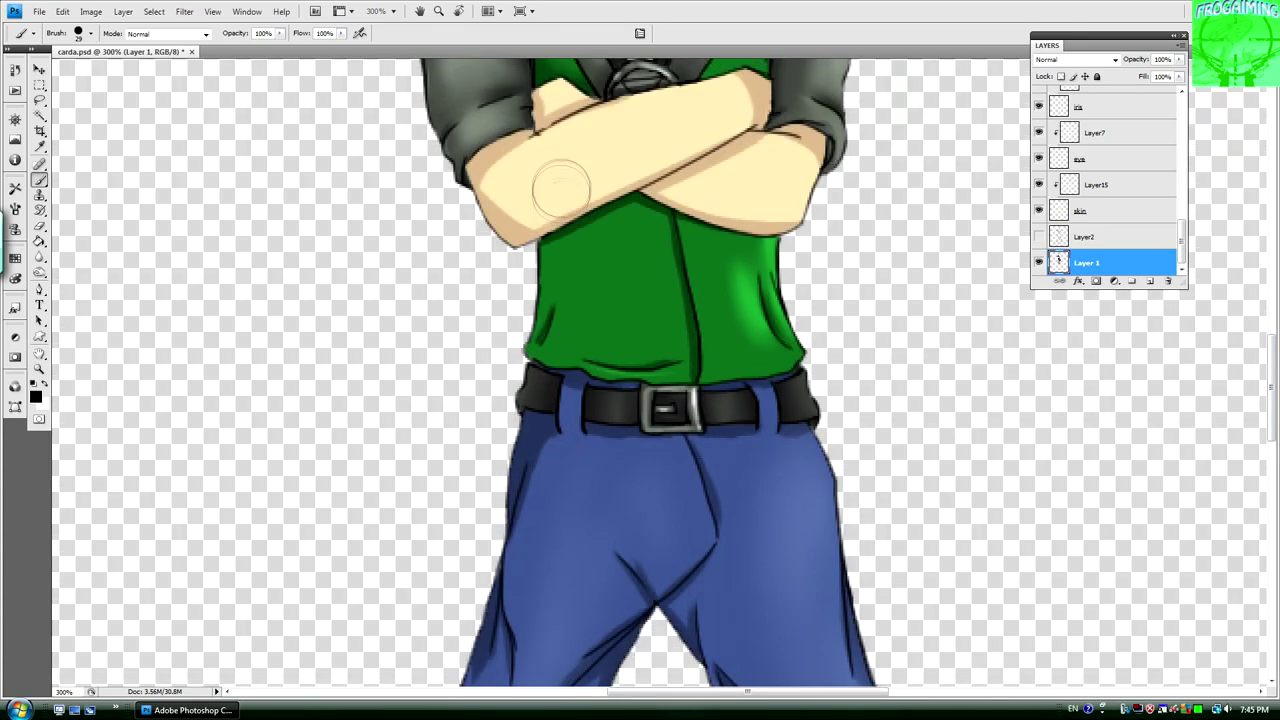
scroll(609, 257, "down", 10)
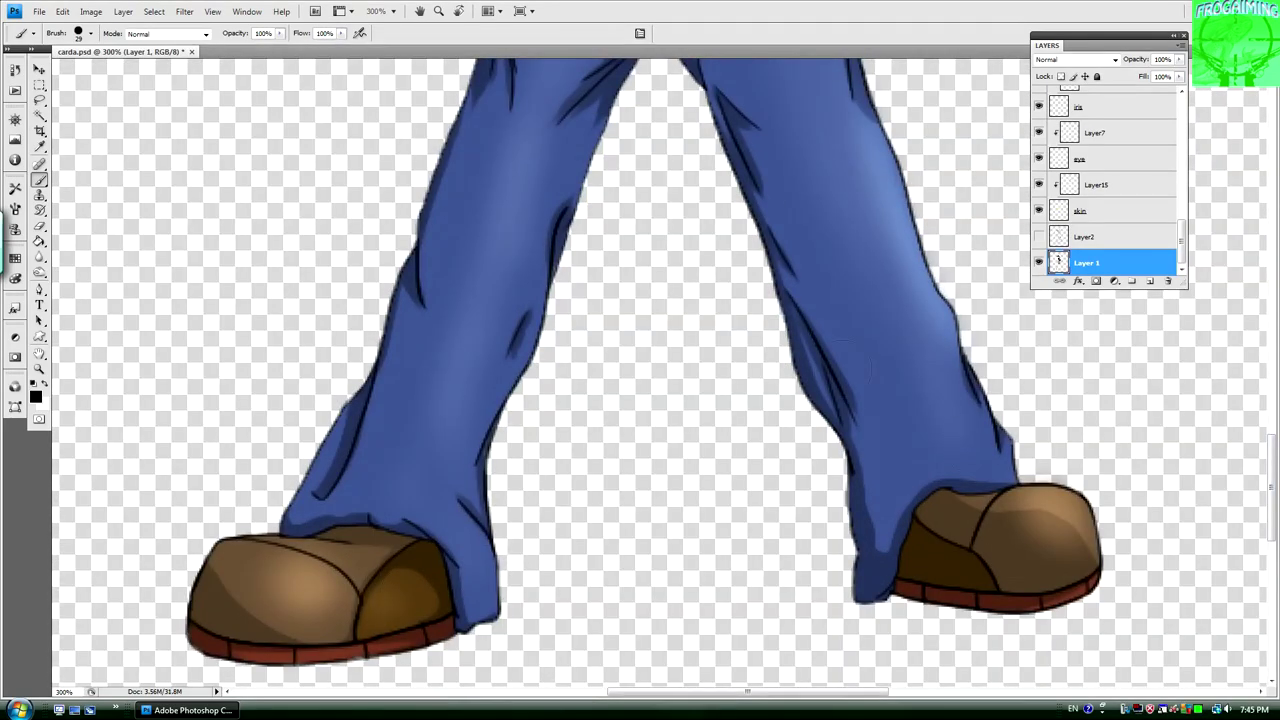
scroll(640, 370, "up", 15)
key("z")
key("ctrl+0")
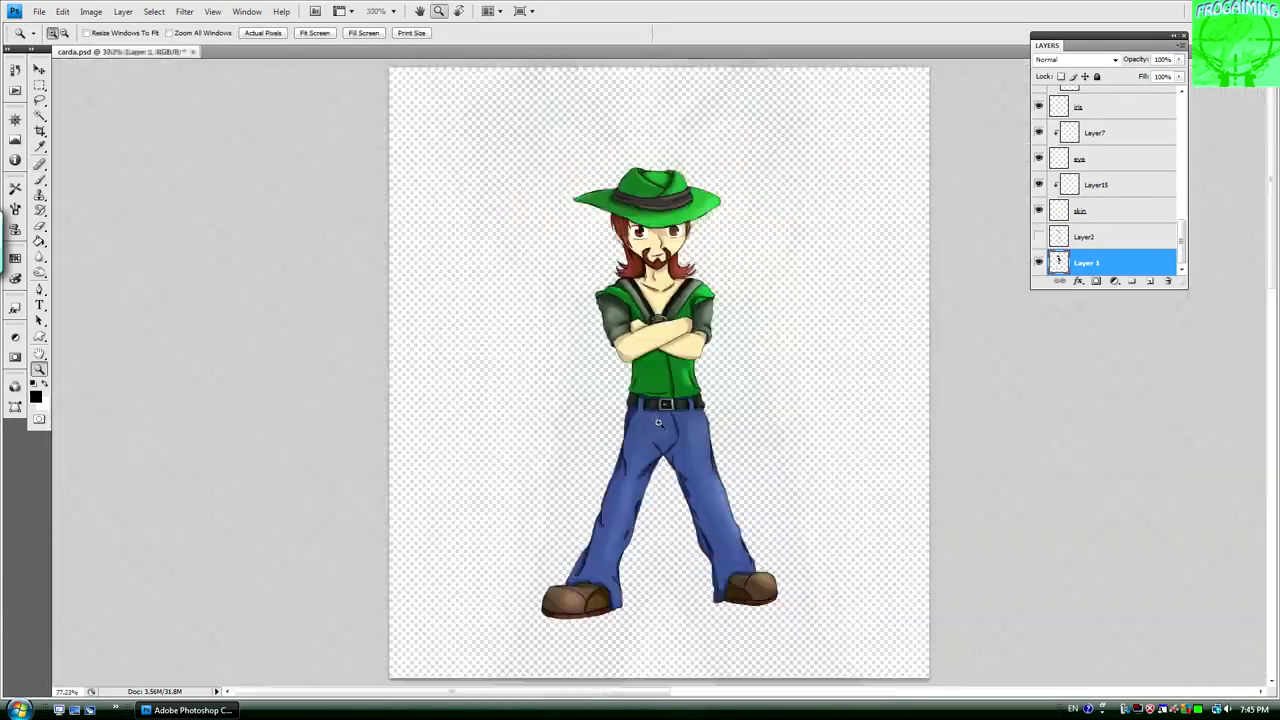
Save the cowboy character as a PNG file.
left_click(39, 11)
left_click(80, 124)
left_click(829, 378)
left_click(790, 503)
left_click(957, 369)
left_click(677, 340)
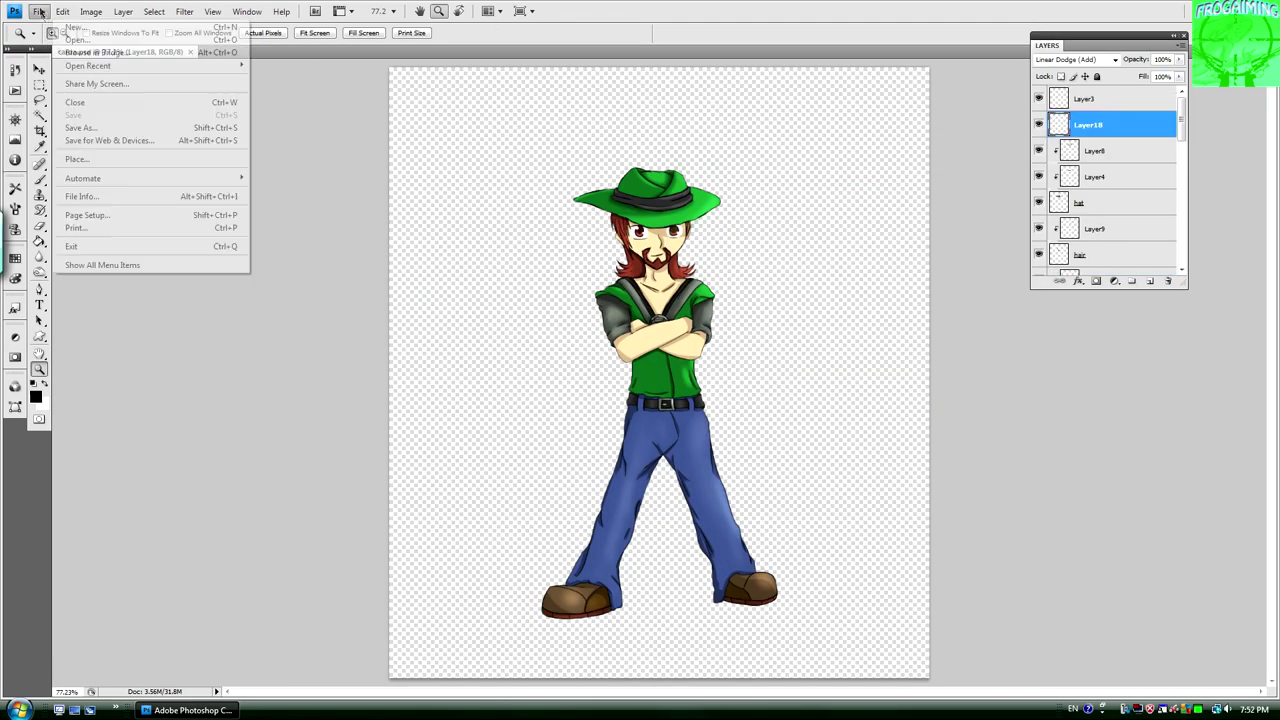
left_click(75, 25)
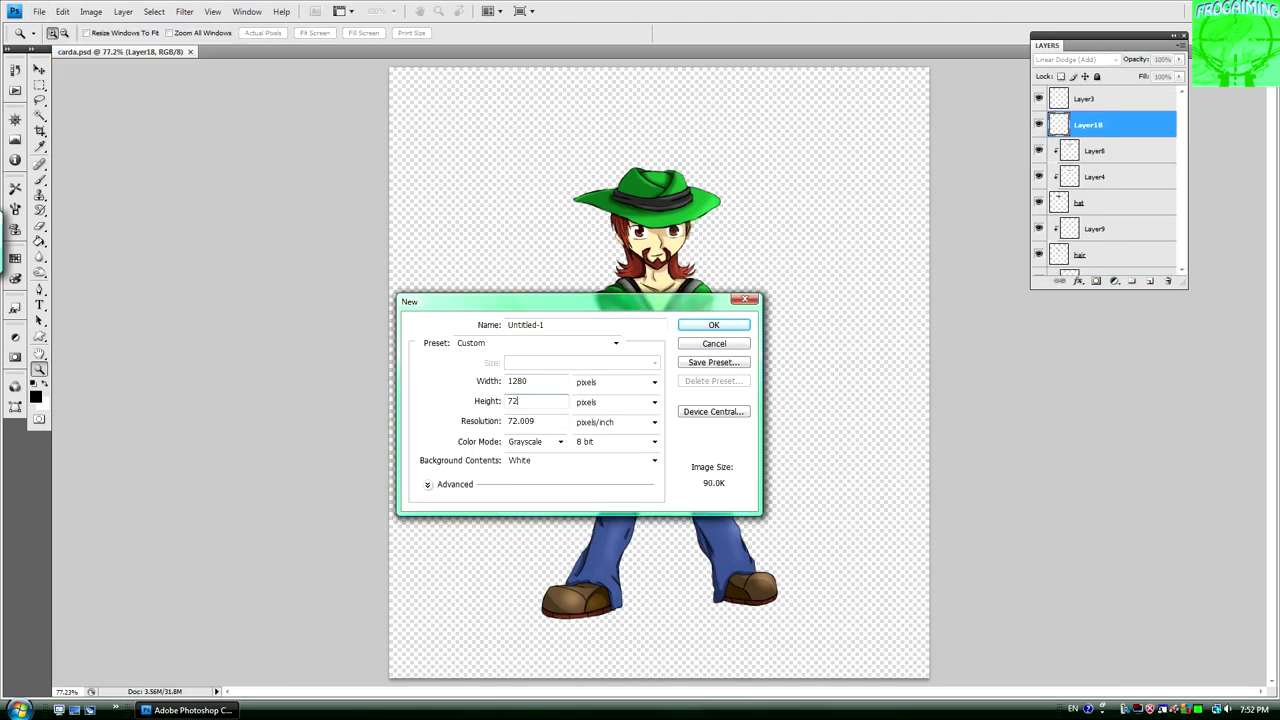
Create the new document in RGB Color with a Transparent background.
left_click(540, 477)
left_click(620, 460)
left_click(540, 498)
left_click(714, 325)
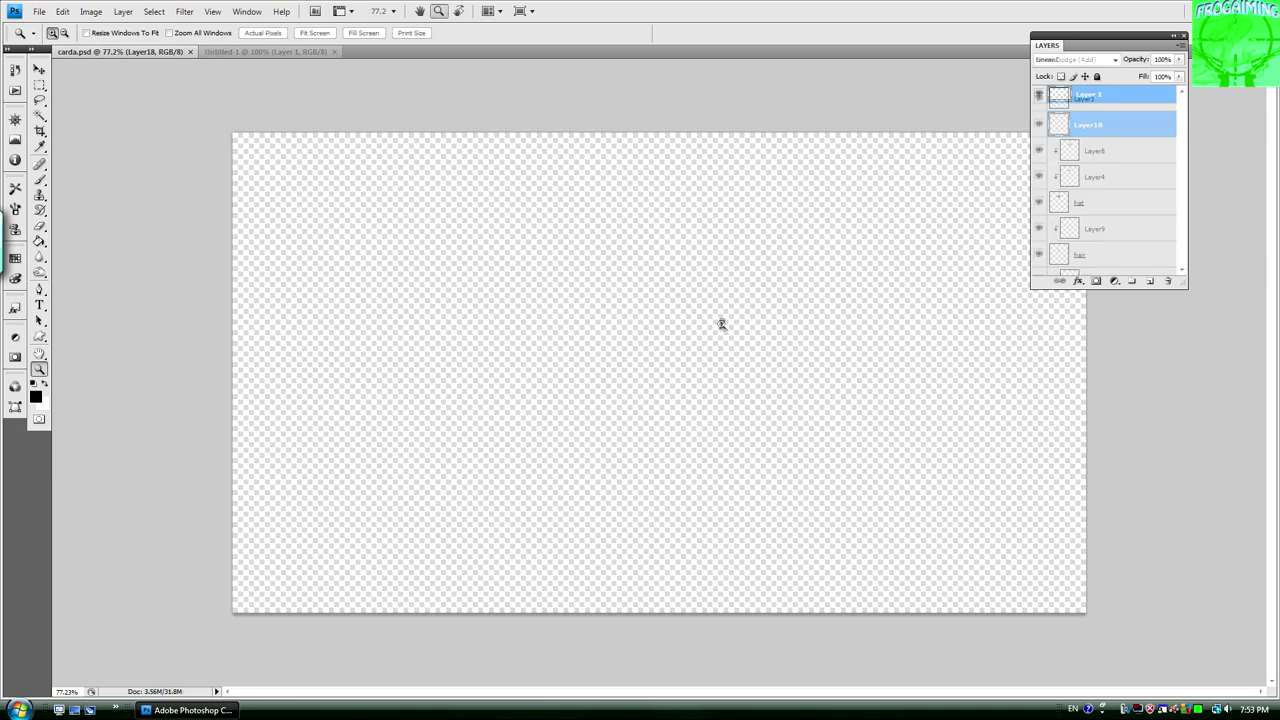
left_click(39, 11)
Place the space picture and stretch it to fill the whole canvas.
left_click(101, 161)
left_click(1157, 494)
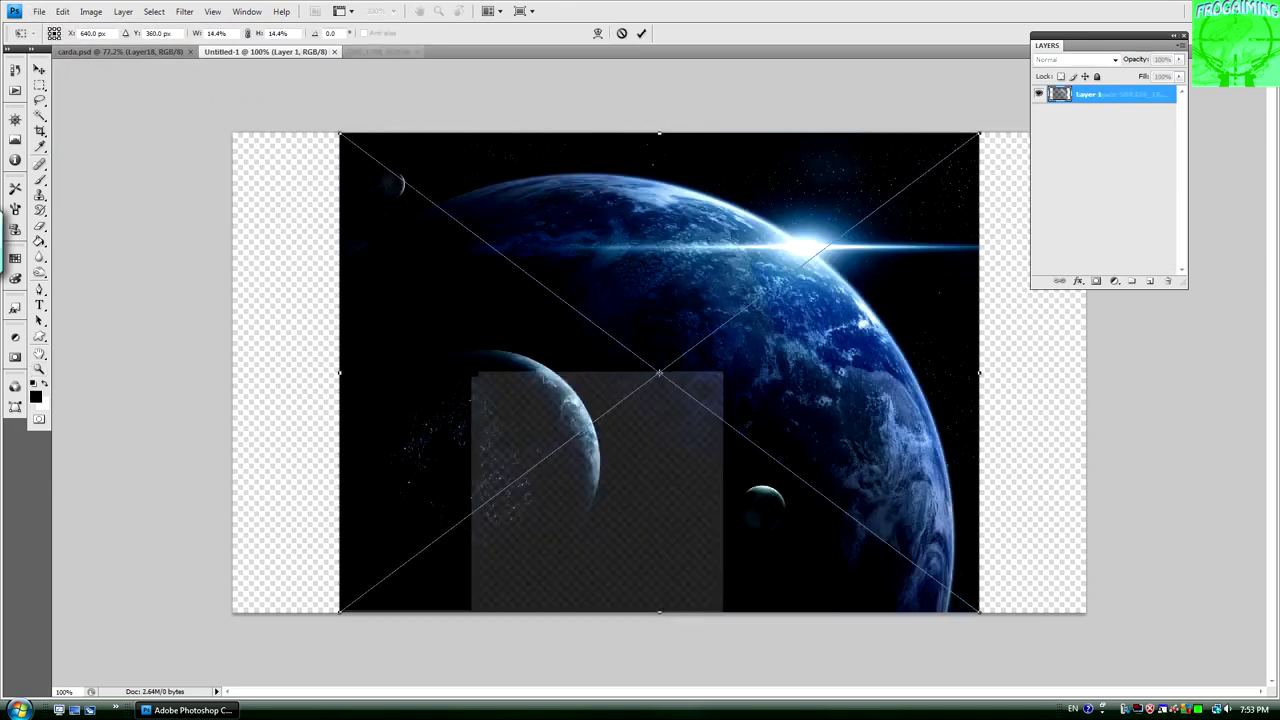
left_click_drag(986, 606, 1090, 640)
left_click_drag(1100, 45, 1182, 101)
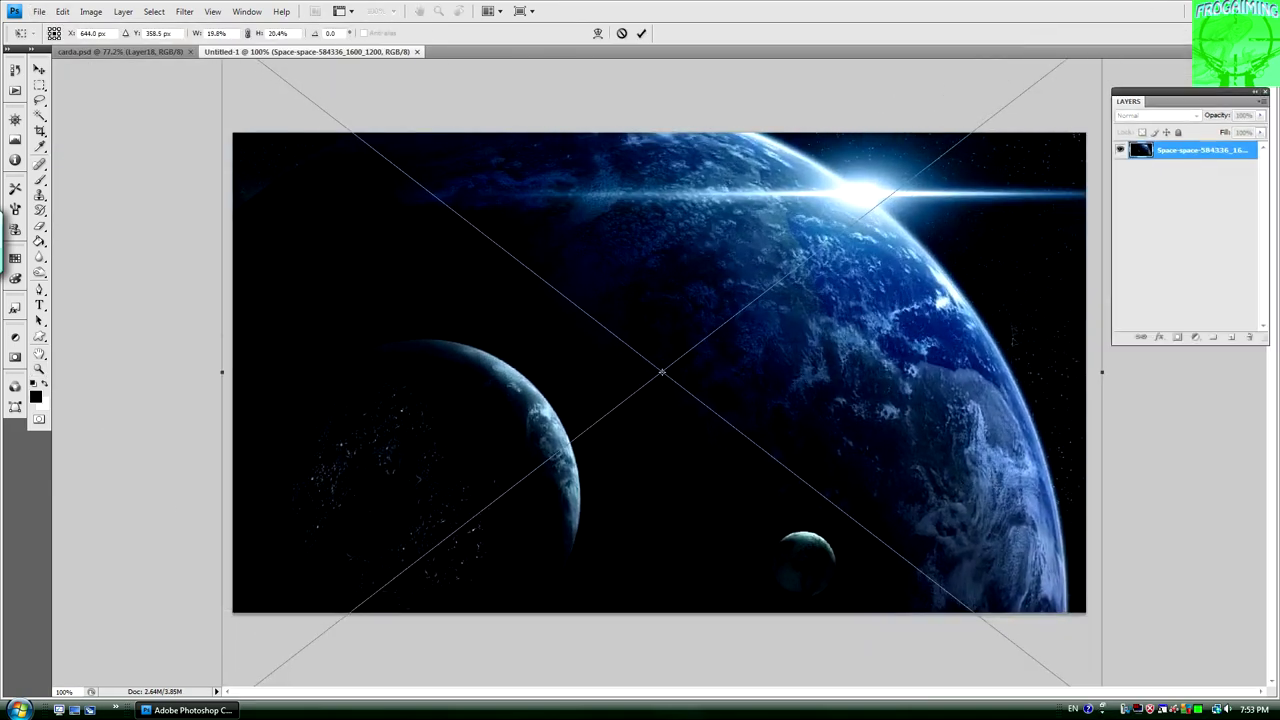
left_click(39, 85)
Place the Terraria logo, shrinking it to sit across the top.
left_click(900, 270)
left_click(39, 11)
left_click(101, 161)
left_click(788, 240)
double_click(800, 250)
left_click_drag(800, 262, 695, 296)
key("Return")
left_click(39, 85)
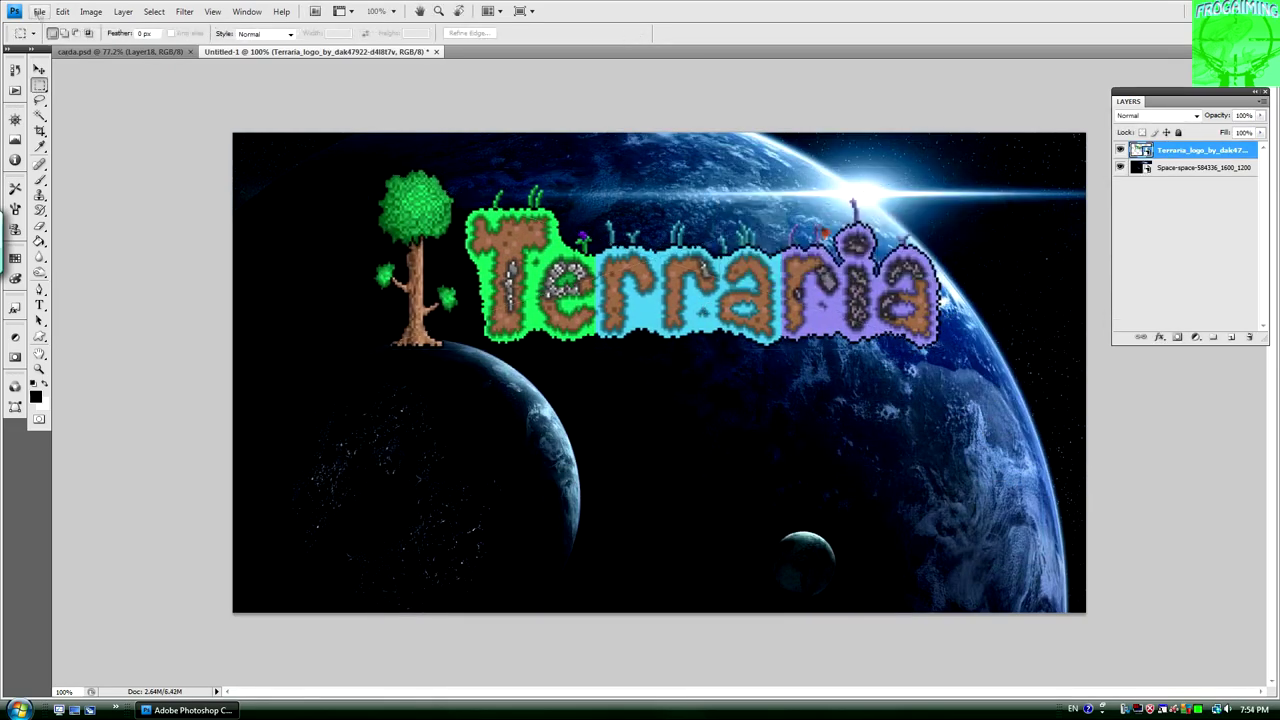
Place the carda cowboy, scaling it down and centring it on the canvas.
left_click(39, 11)
left_click(101, 161)
scroll(787, 272, "up", 5)
left_click(800, 300)
left_click(1011, 499)
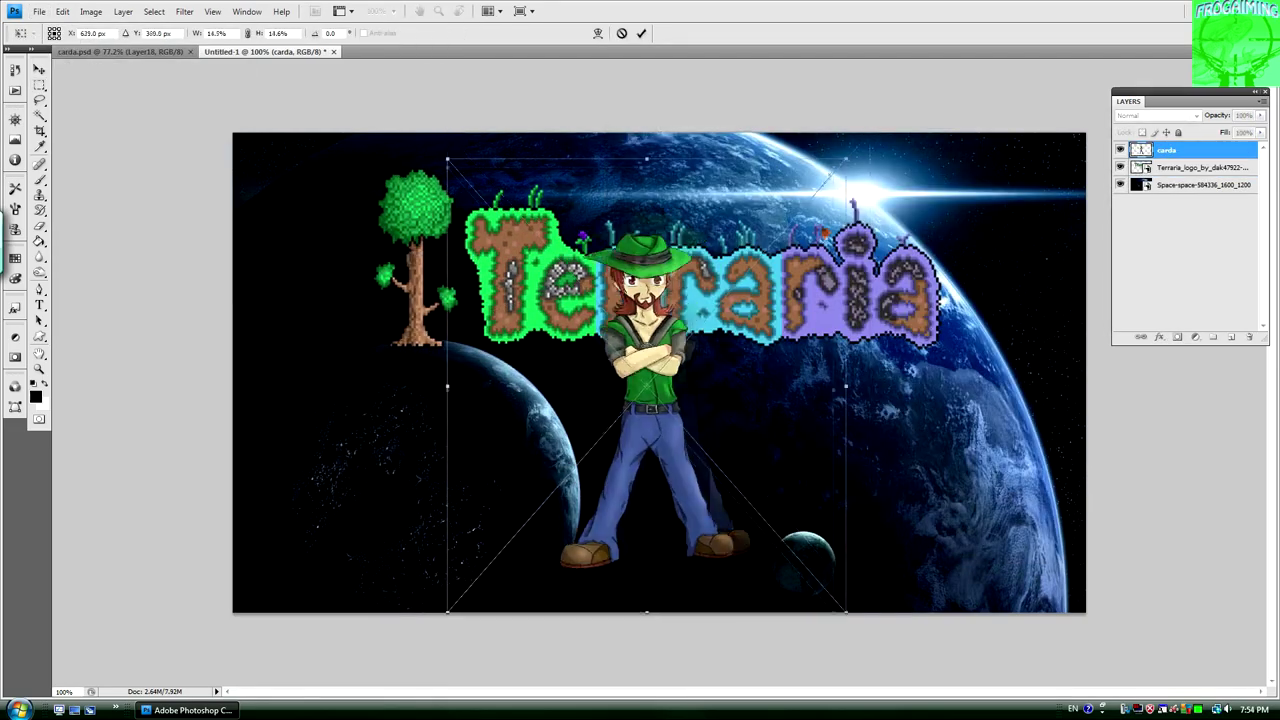
left_click_drag(657, 429, 912, 428)
key("Return")
left_click(39, 11)
left_click(80, 159)
Place the frog-hat chibi at about 30% scale beside the cowboy.
double_click(737, 411)
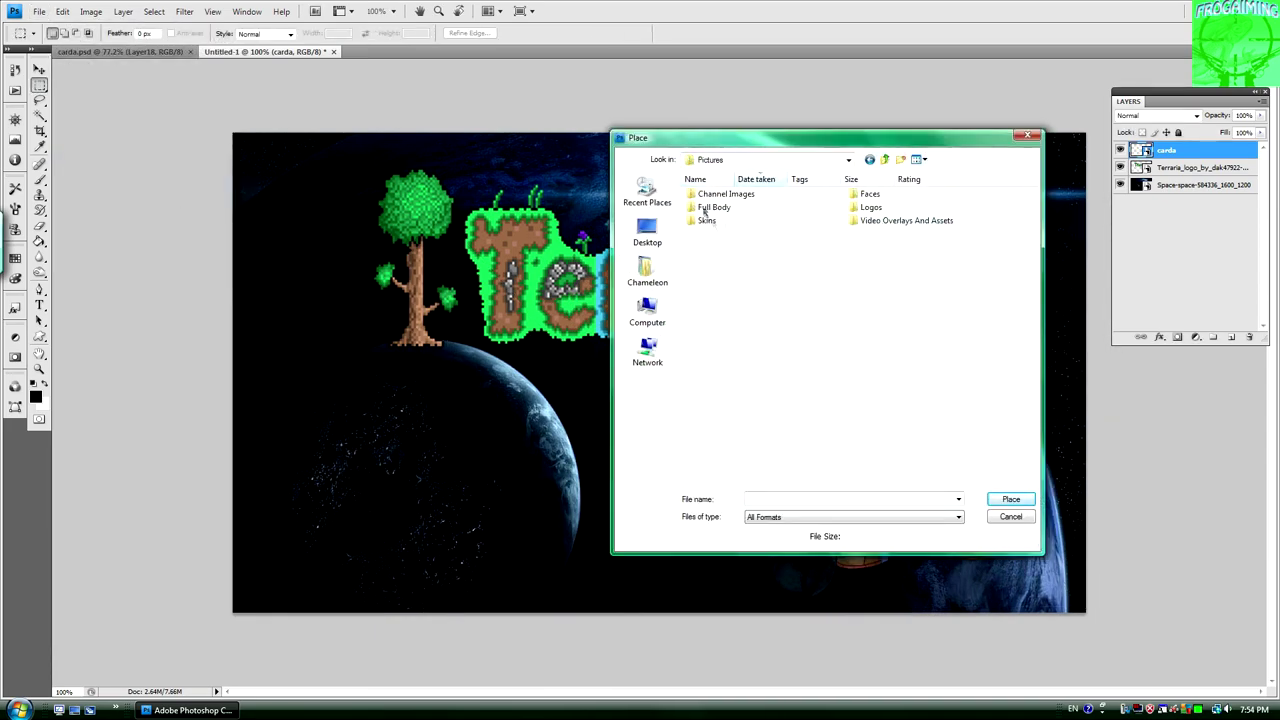
double_click(700, 126)
double_click(737, 229)
left_click_drag(810, 133, 663, 377)
left_click_drag(585, 494, 765, 450)
key("Return")
left_click(1165, 167)
Move the cowboy left and delete the frog-hat chibi layer.
left_click_drag(905, 430, 640, 430)
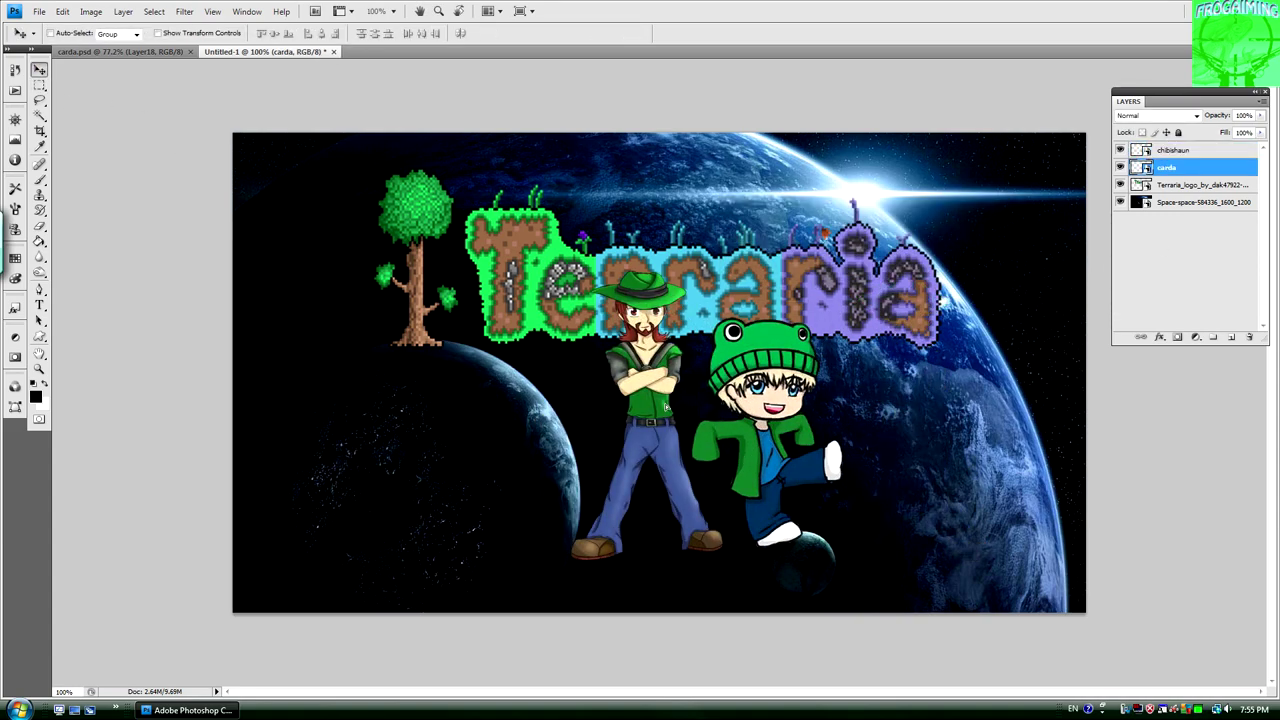
left_click(1175, 149)
left_click_drag(765, 440, 765, 440)
key("Delete")
Place fightsabershaun, shrink it and position it on the right planet.
left_click(39, 11)
left_click(80, 159)
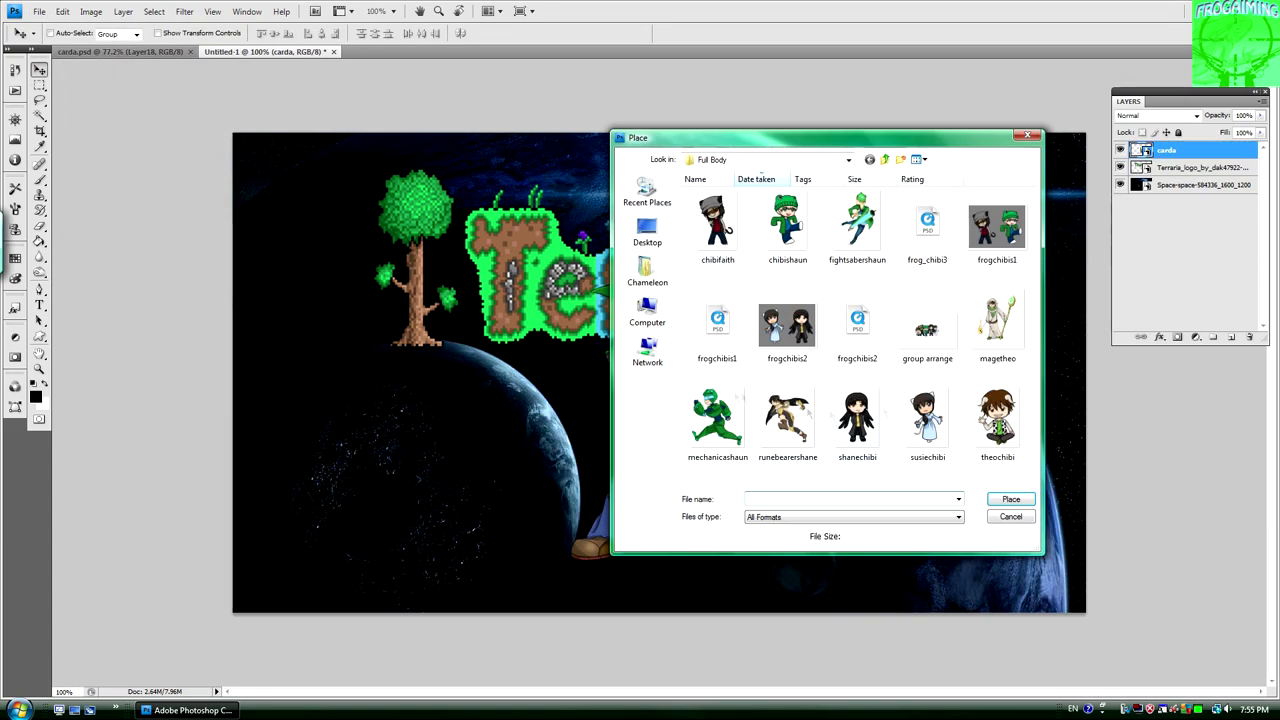
double_click(700, 470)
left_click_drag(857, 172, 721, 336)
left_click_drag(640, 428, 981, 366)
key("Return")
Delete the carda layer, re-place carda larger and drag it to the left.
left_click(1190, 167)
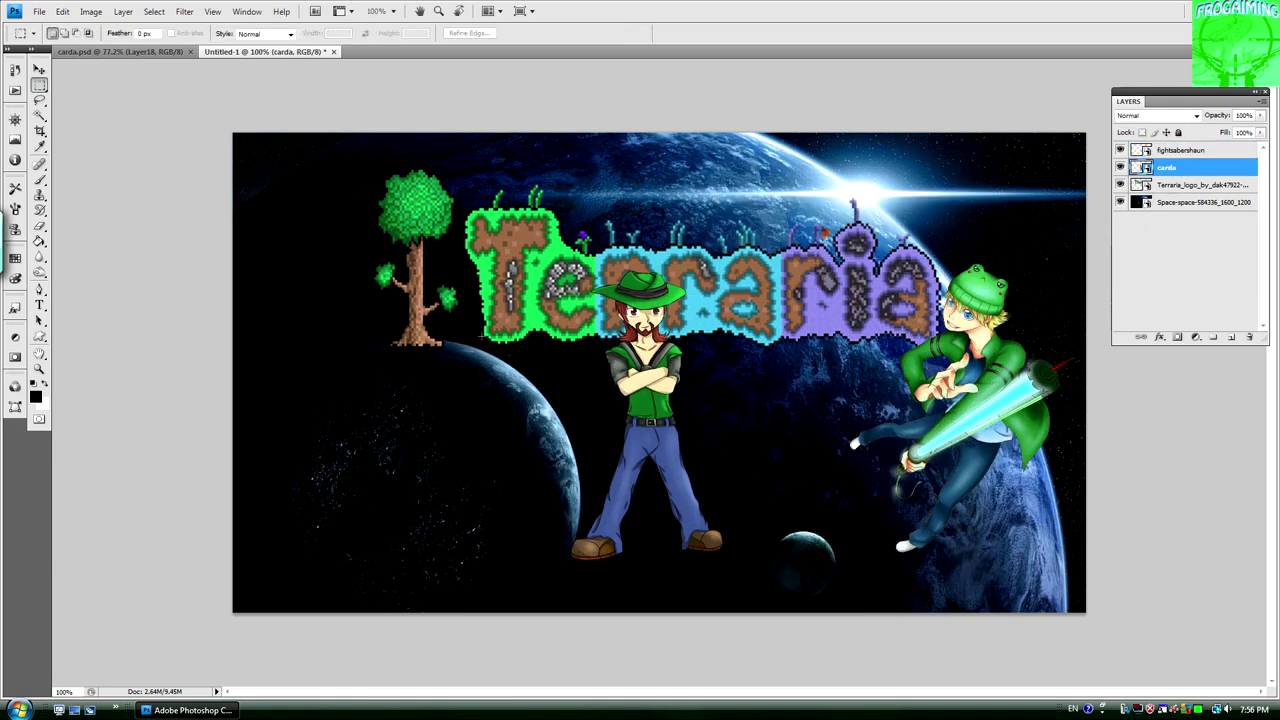
key("Delete")
left_click(39, 11)
left_click(80, 159)
scroll(823, 276, "up", 10)
left_click(740, 195)
left_click(1011, 499)
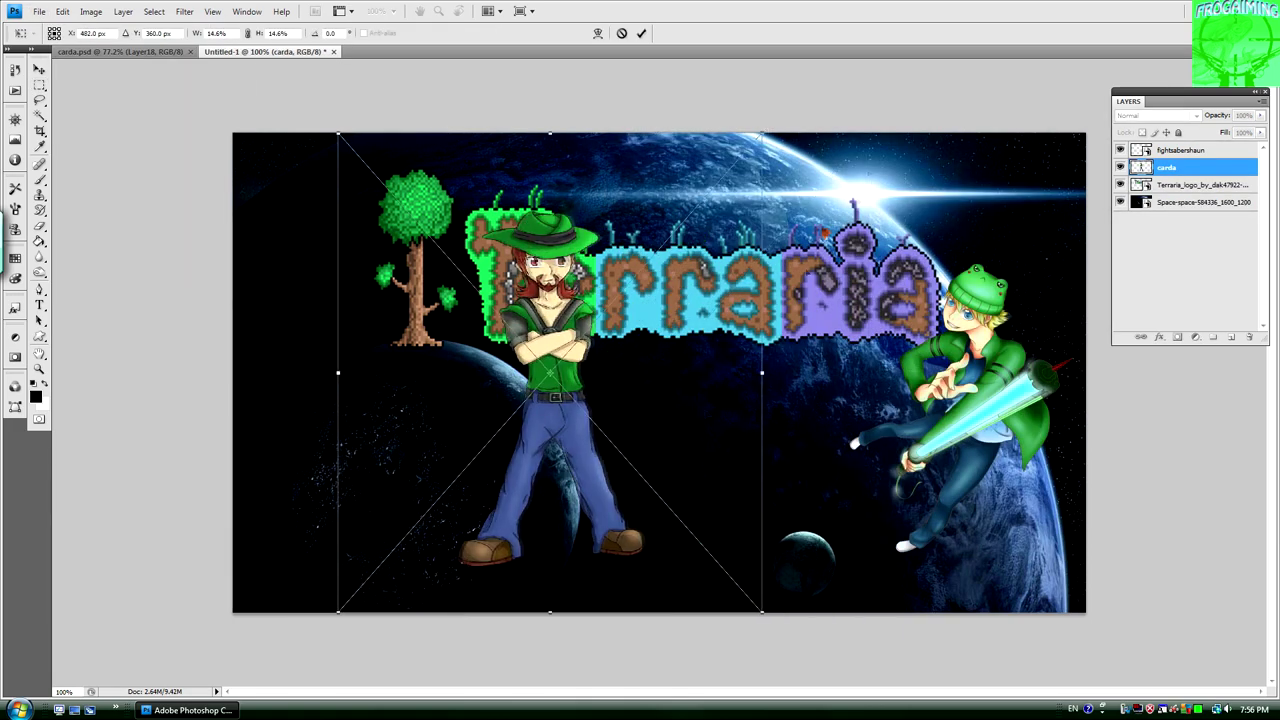
left_click_drag(626, 399, 466, 400)
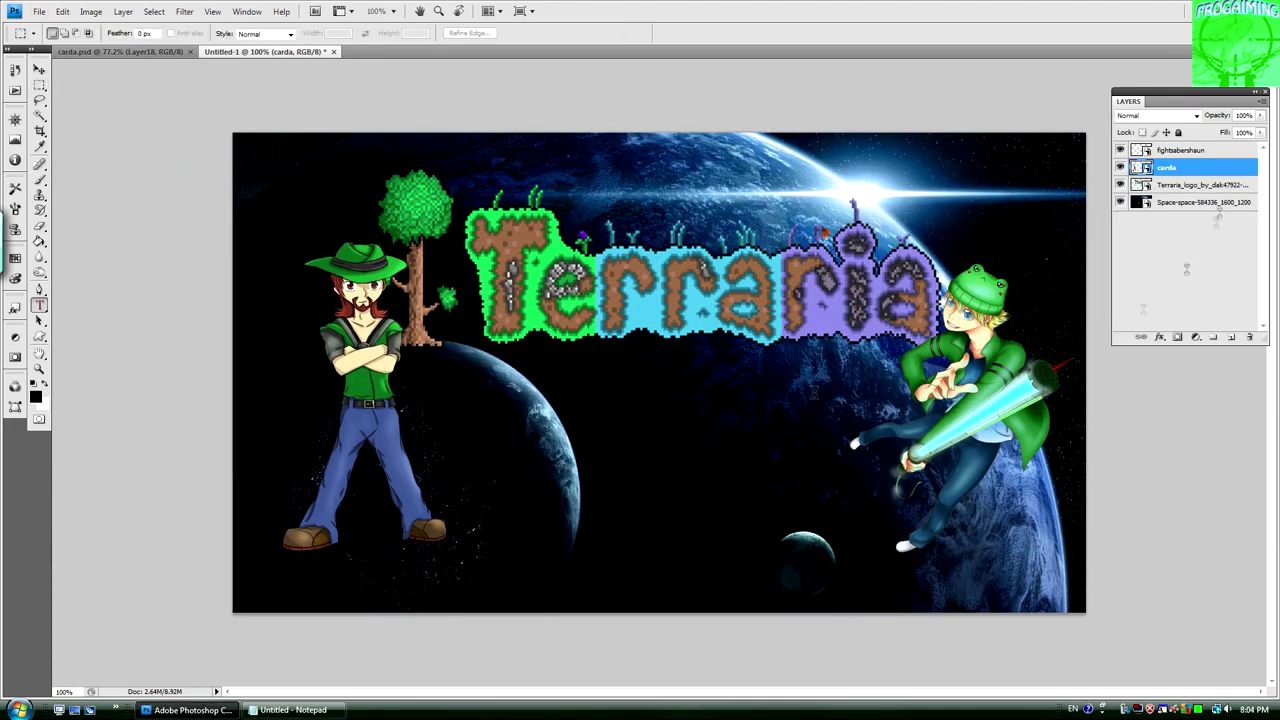
Paste 'Firma:' into a new text box under the logo, set in Cataneo BT at a smaller size.
left_click_drag(510, 340, 1010, 540)
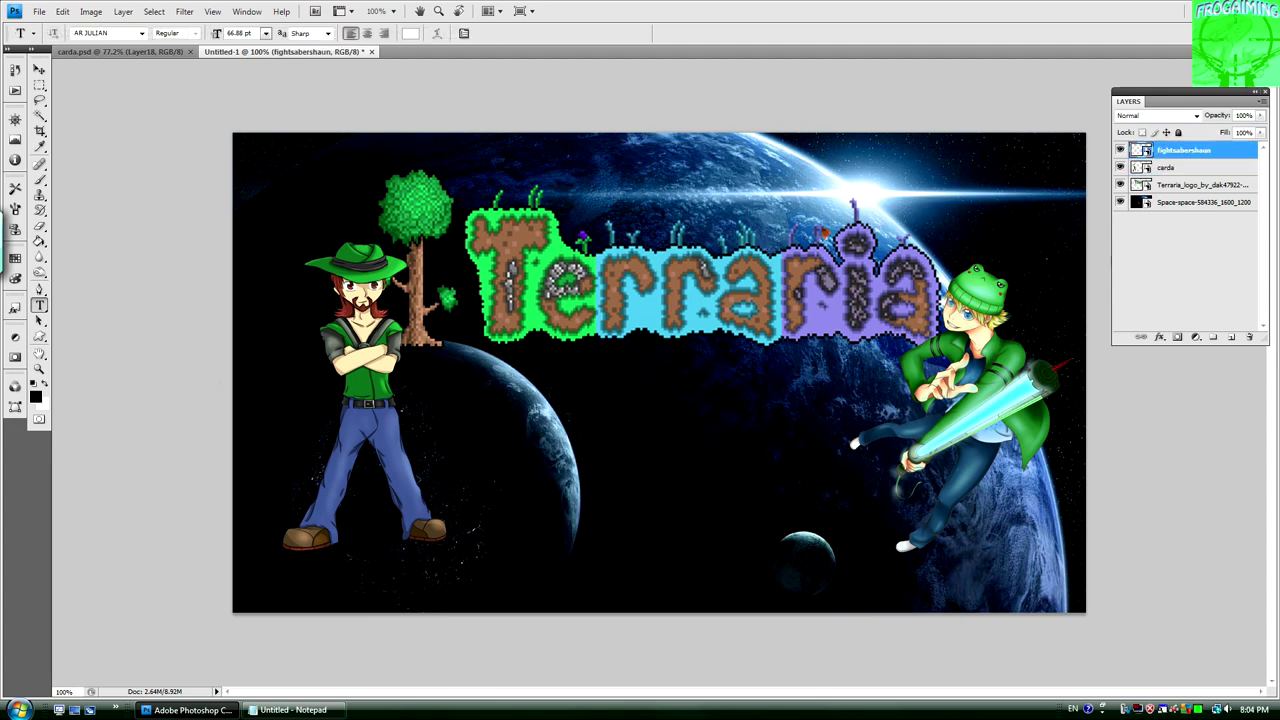
type("FIRMA")
left_click(142, 33)
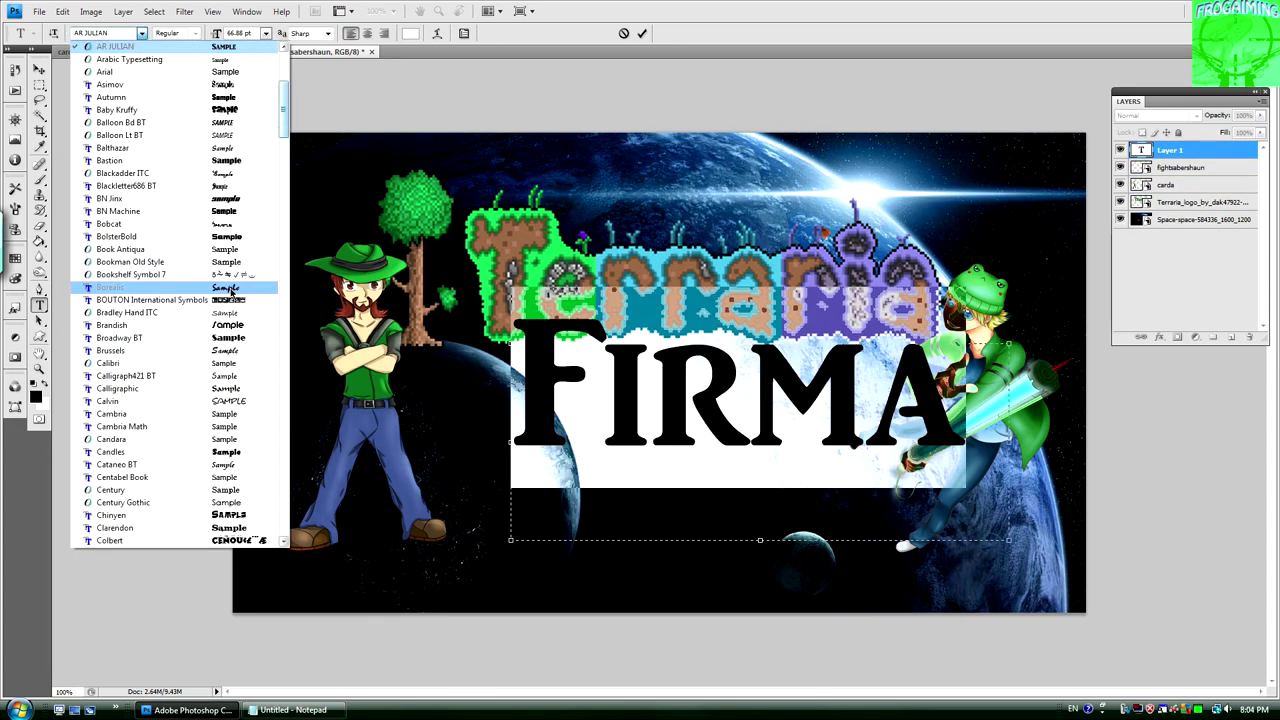
key("Up")
key("Up")
key("Up")
key("Up")
key("Up")
key("Up")
key("Up")
key("Down")
key("Down")
key("Down")
key("Down")
key("Down")
key("Down")
key("Down")
key("Down")
key("Down")
key("Down")
key("Down")
key("Down")
key("Down")
key("Down")
key("Down")
key("Down")
key("Down")
key("Down")
key("Down")
key("Down")
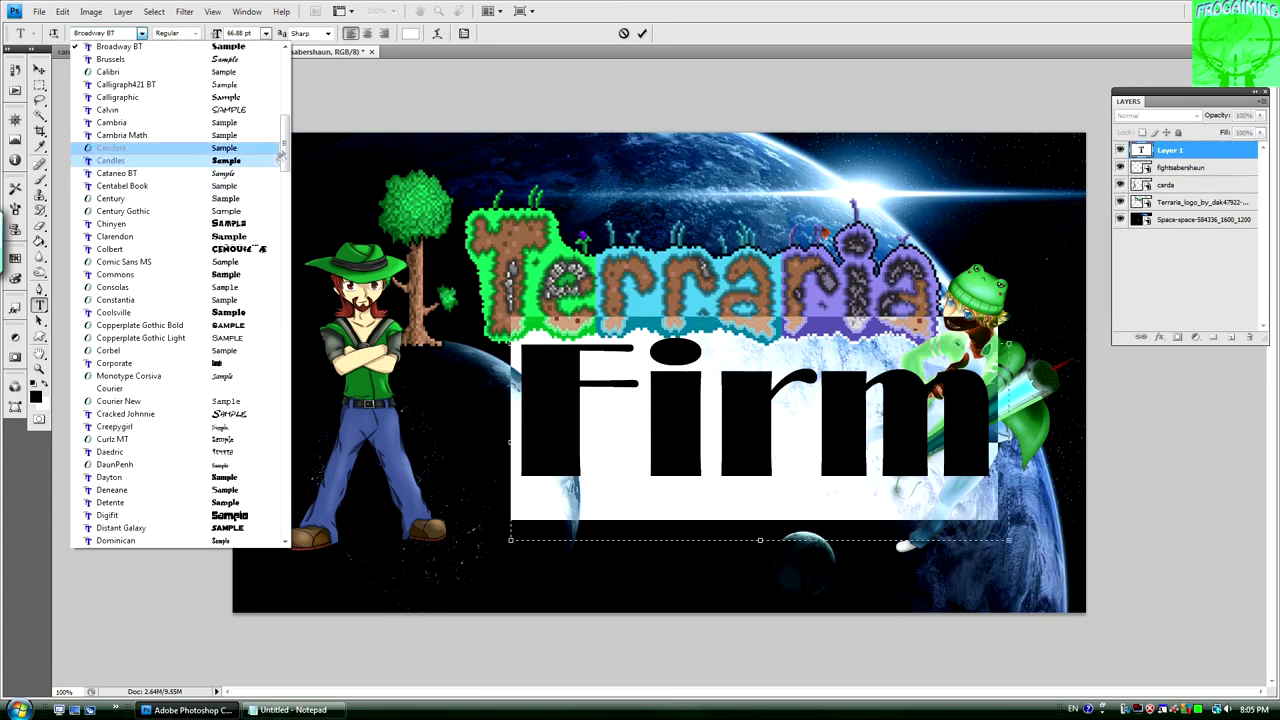
left_click(279, 160)
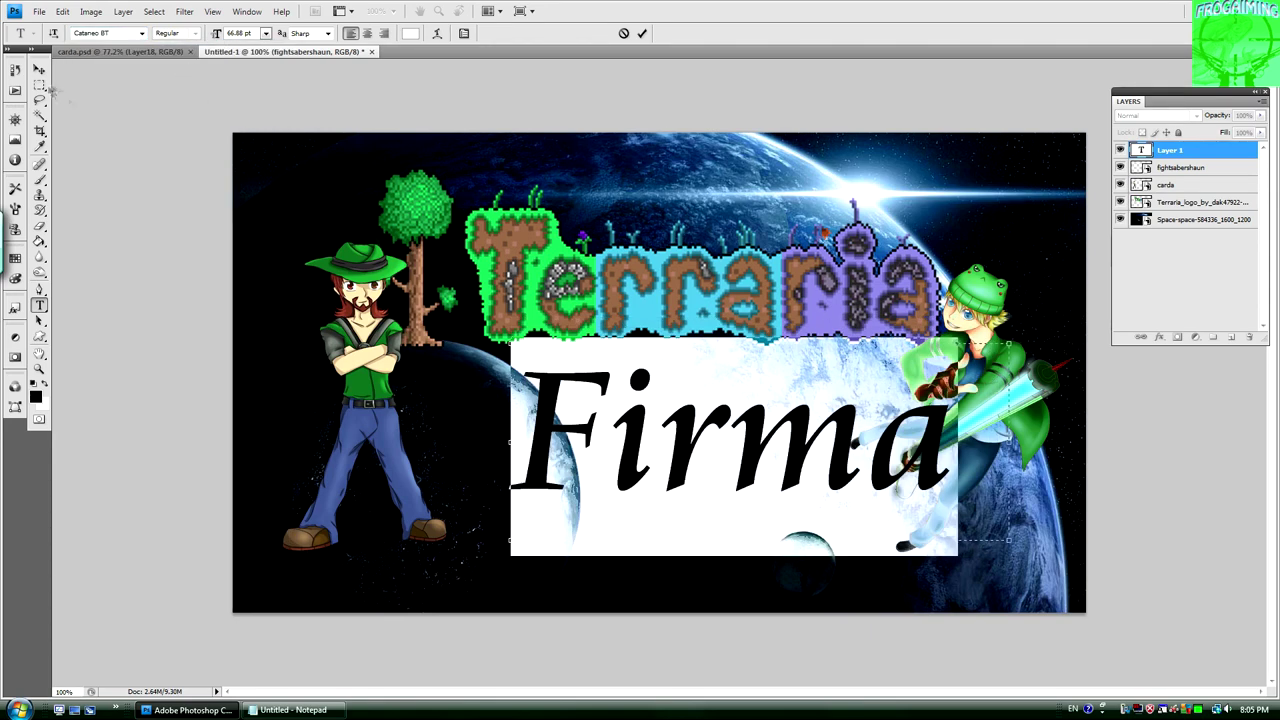
left_click(265, 33)
left_click(250, 120)
left_click(265, 33)
left_click(250, 209)
key("ctrl+Return")
key("v")
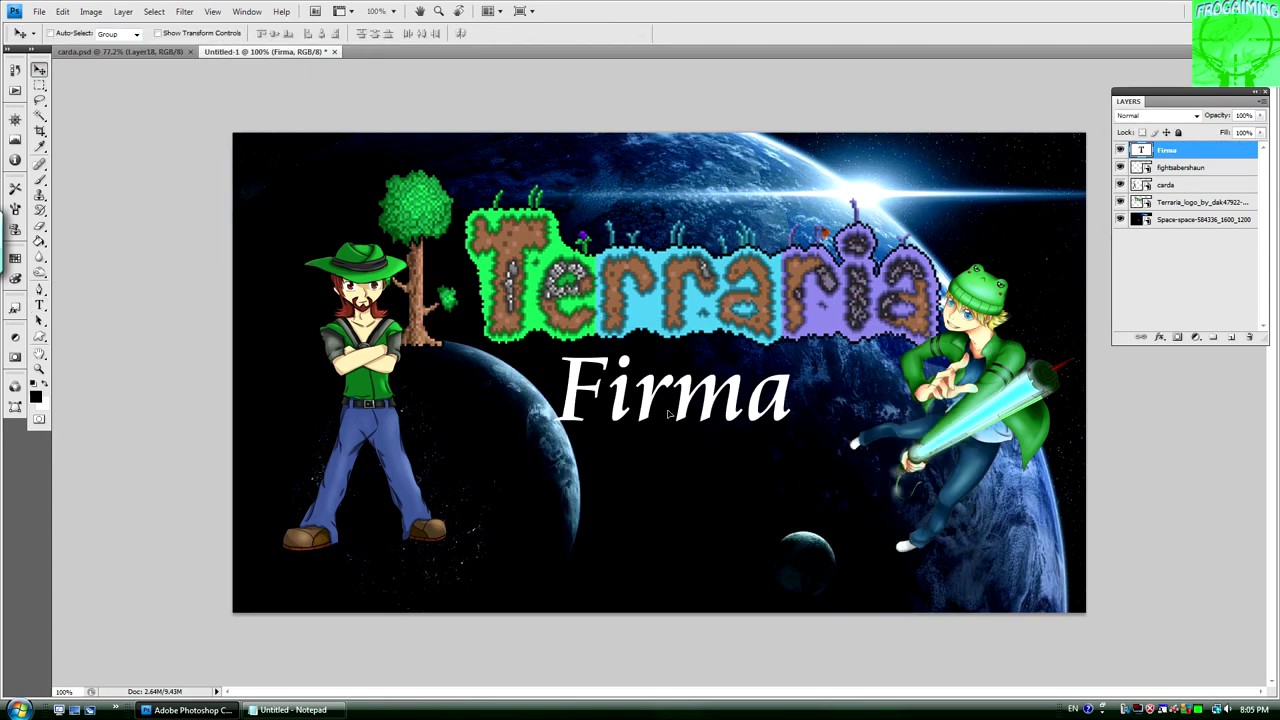
Recolour the 'Firma:' title text white.
double_click(1141, 149)
left_click(410, 33)
key("Escape")
key("ctrl+Return")
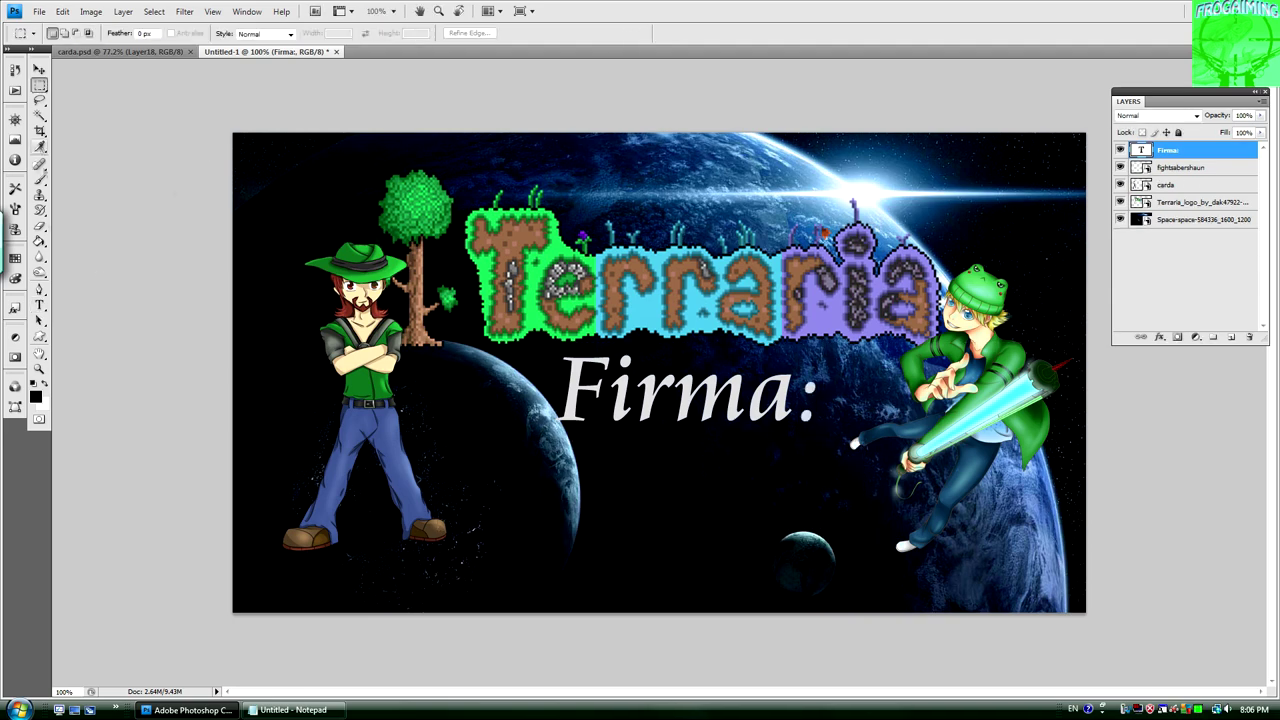
Add the 'Destination Space' subtitle text and nudge it up just under the title.
left_click_drag(452, 434, 875, 550)
type("Destinatio")
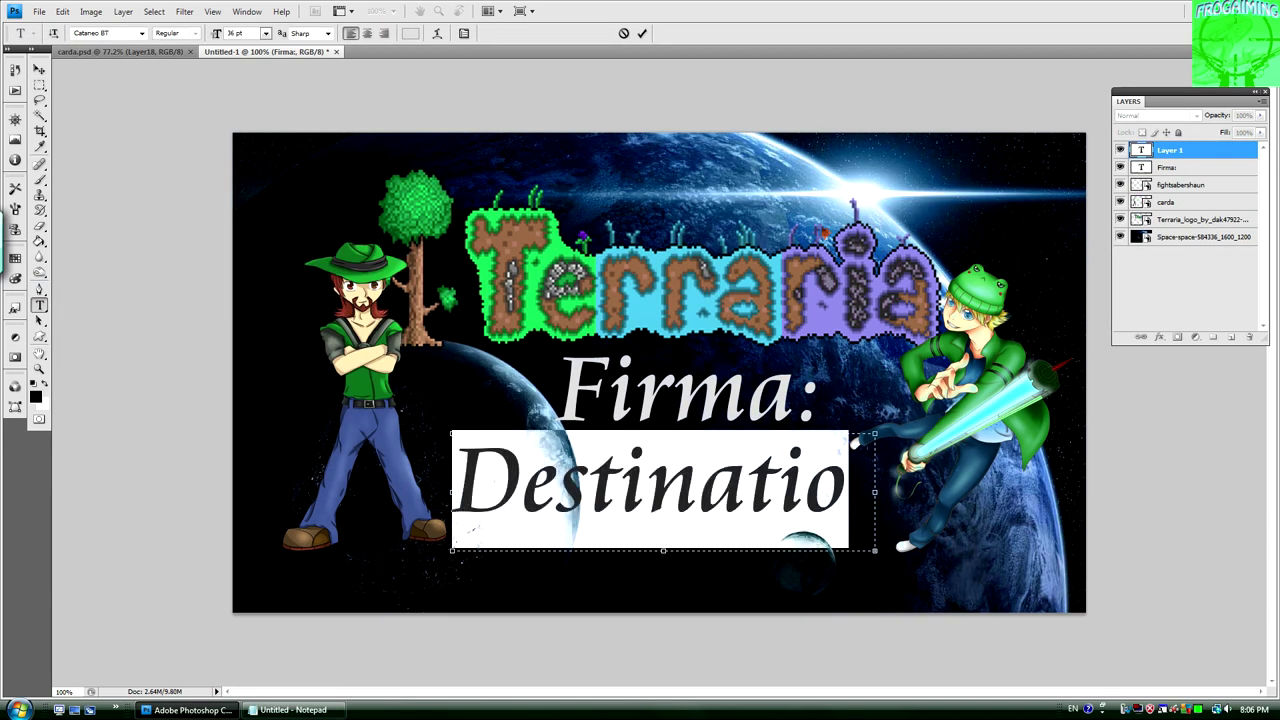
type("n")
key("BackSpace")
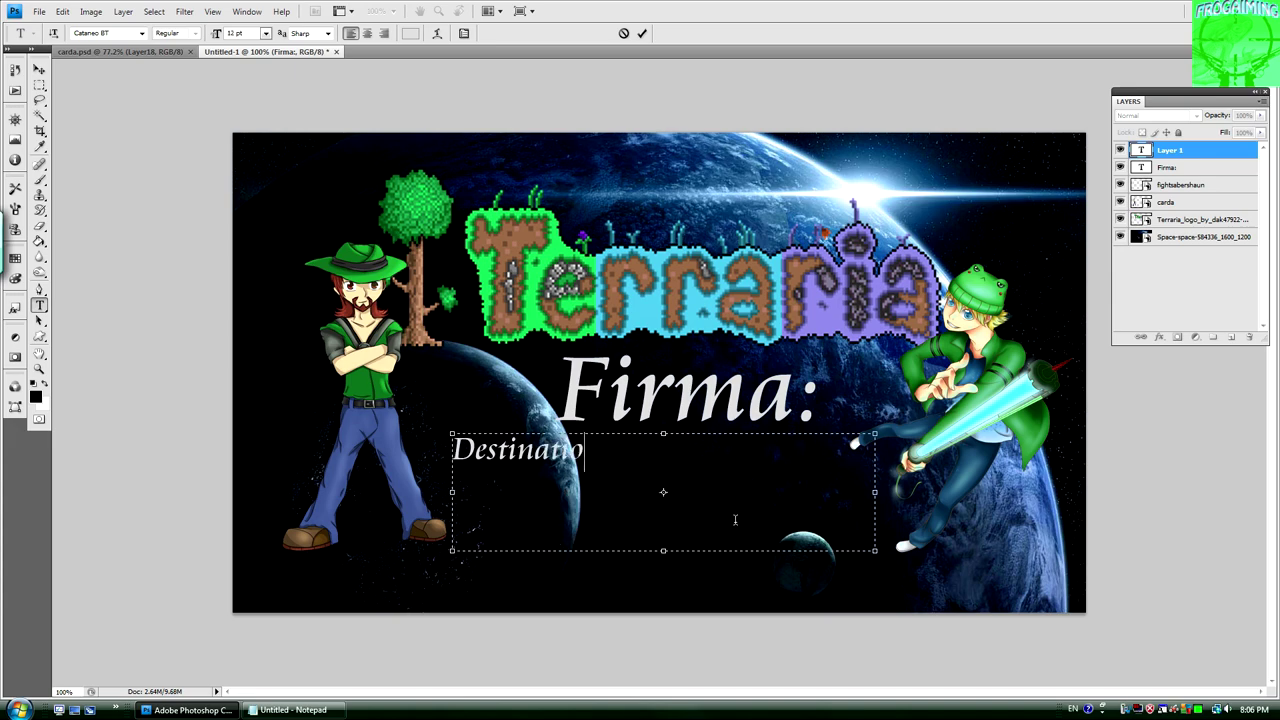
key("ctrl+a")
key("ctrl+Return")
key("v")
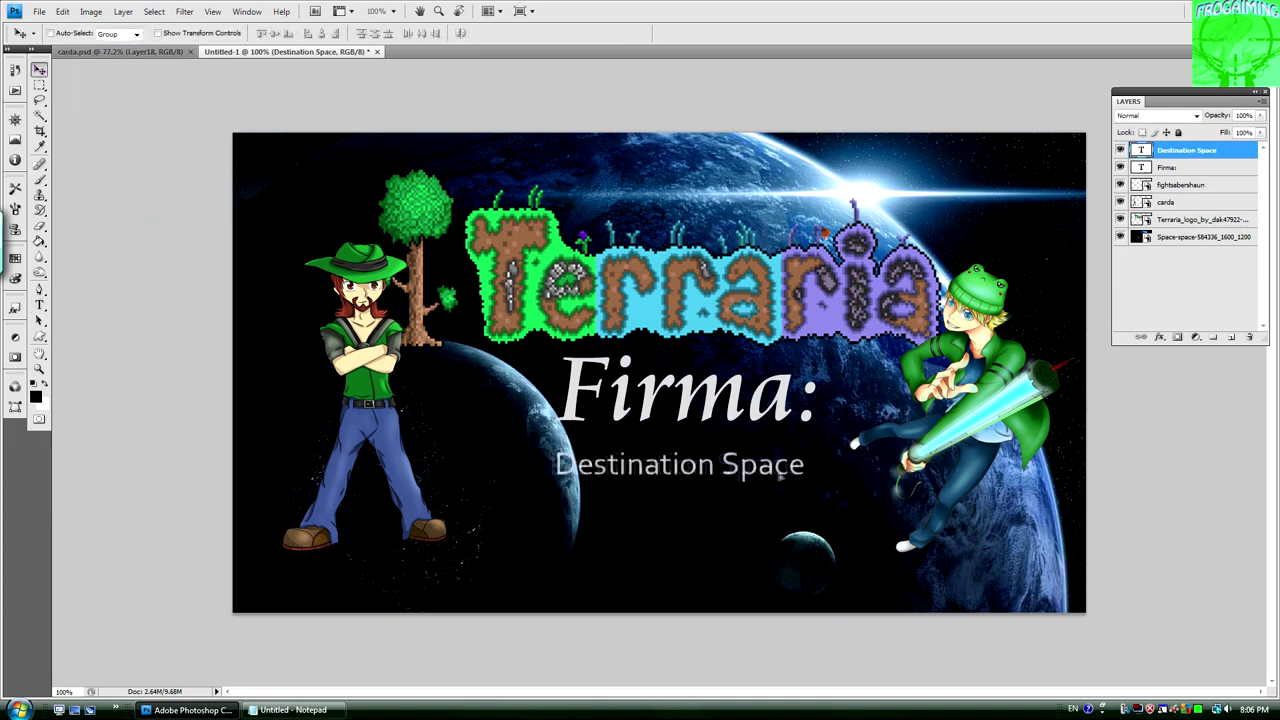
left_click_drag(784, 496, 780, 477)
Create new empty layers and merge the 'Firma:' title into one.
left_click(123, 11)
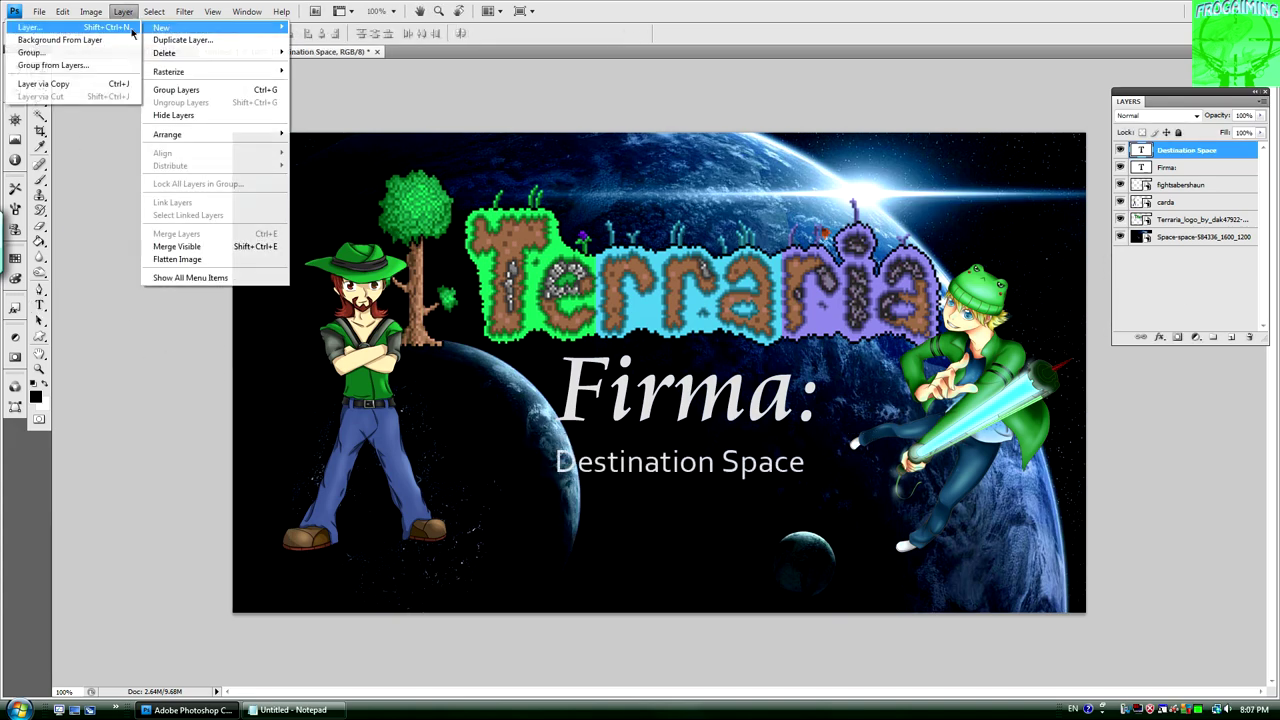
right_click(1180, 150)
key("ctrl+shift+n")
key("Return")
key("ctrl+e")
Apply a Bevel and Emboss layer style to the 'Firma:' title, leaving Inner Glow off.
double_click(1215, 150)
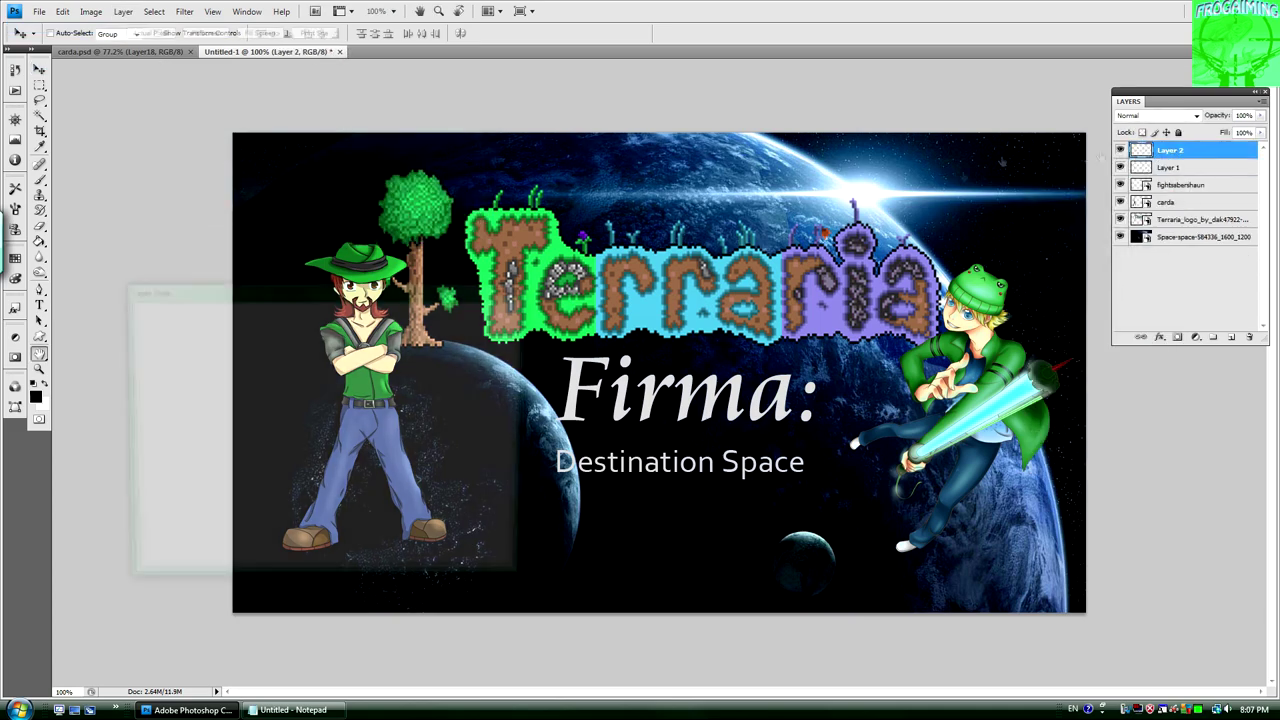
left_click(87, 305)
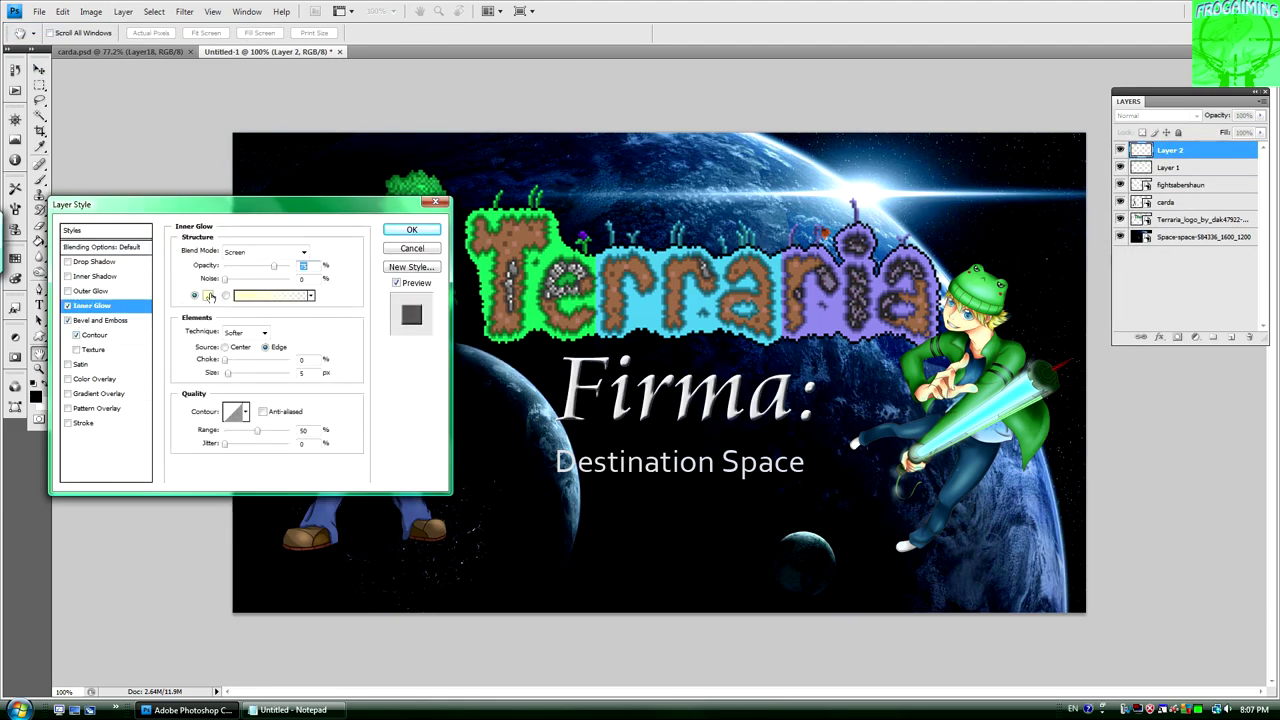
left_click(207, 295)
key("Escape")
left_click(67, 305)
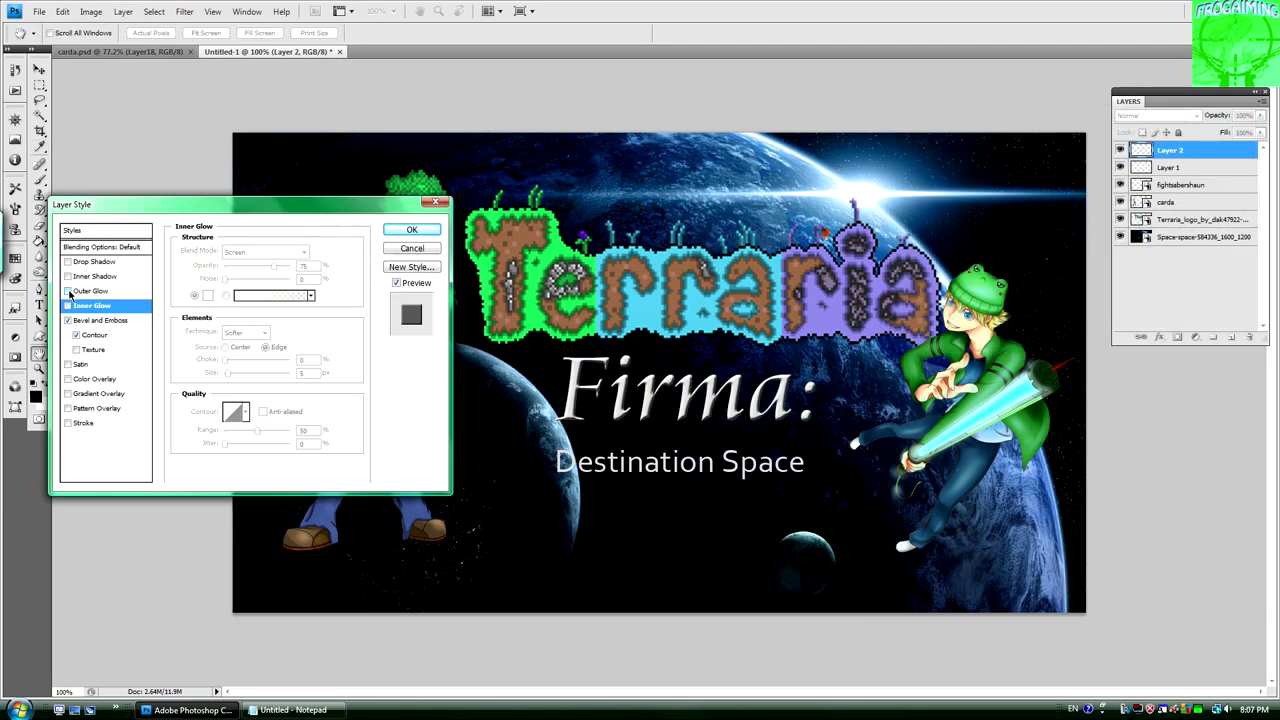
left_click(430, 230)
Copy the title's layer style and paste it onto the 'Destination Space' subtitle.
right_click(1141, 150)
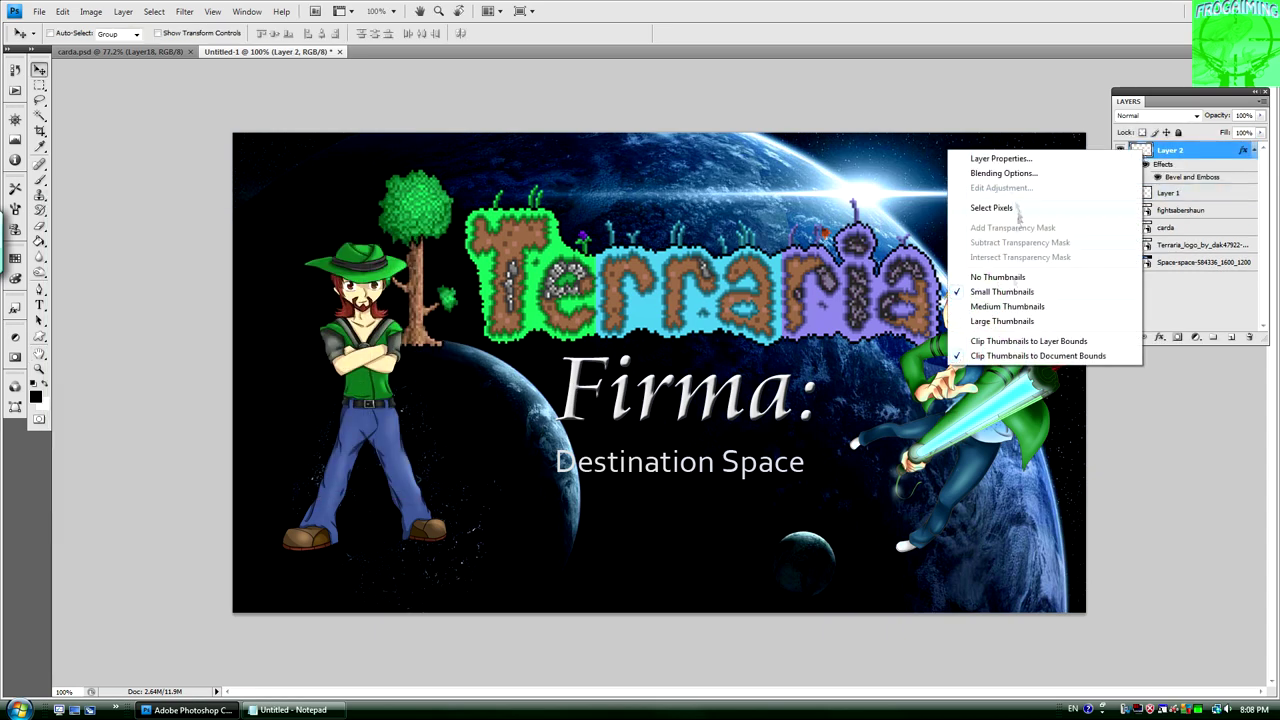
right_click(1195, 150)
left_click(1050, 387)
right_click(1168, 192)
left_click(1050, 442)
Try a larger green Outer Glow on the subtitle, then hide it and reselect the title layer.
double_click(1210, 192)
left_click(90, 290)
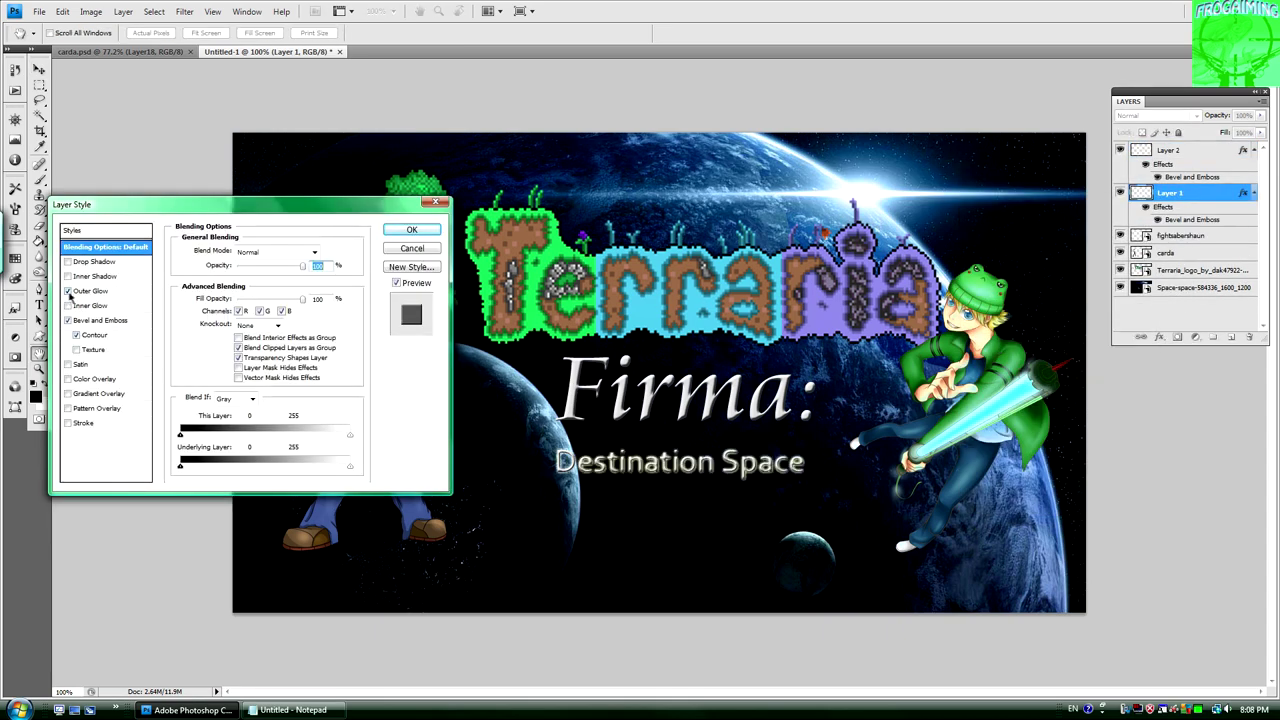
left_click(207, 295)
left_click(1000, 190)
left_click(1206, 143)
mouse_move(228, 359)
left_mouse_down()
mouse_move(248, 359)
mouse_move(233, 346)
left_mouse_up()
key("Return")
left_click(1158, 220)
left_click(1168, 150)
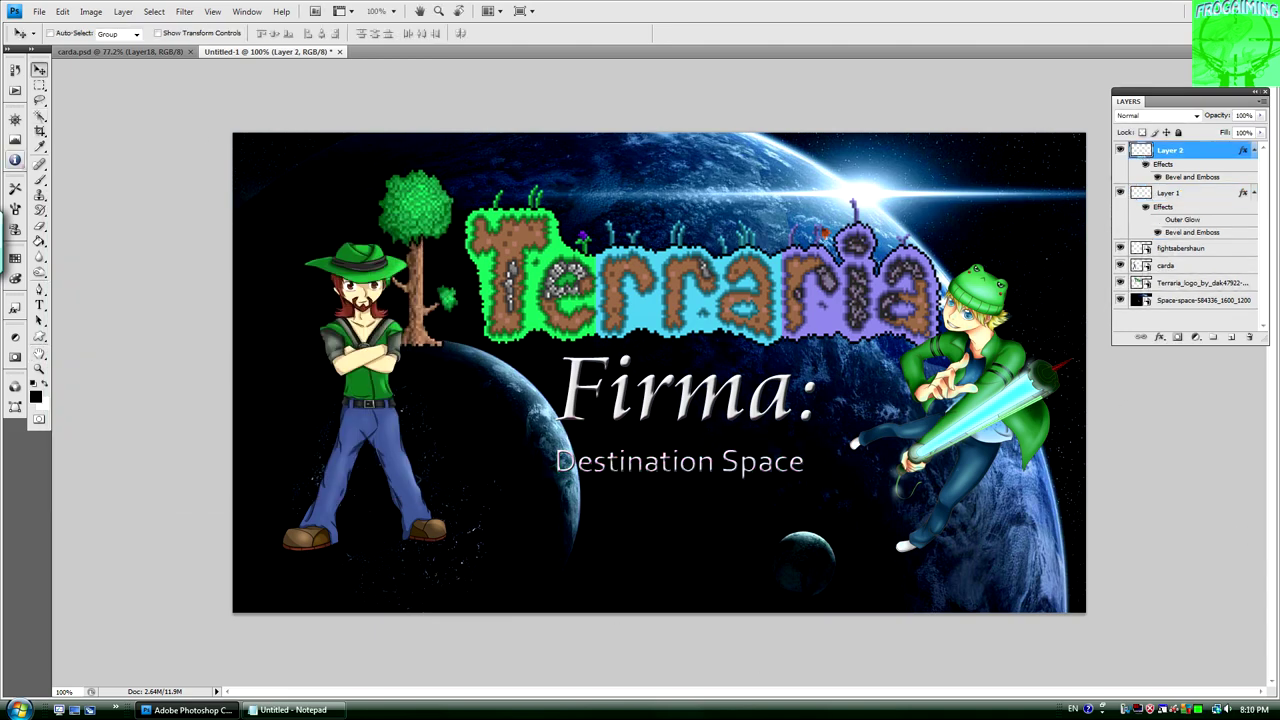
Create an EP 1 text box at lower right set in the Good Times font.
left_click_drag(1073, 422, 791, 601)
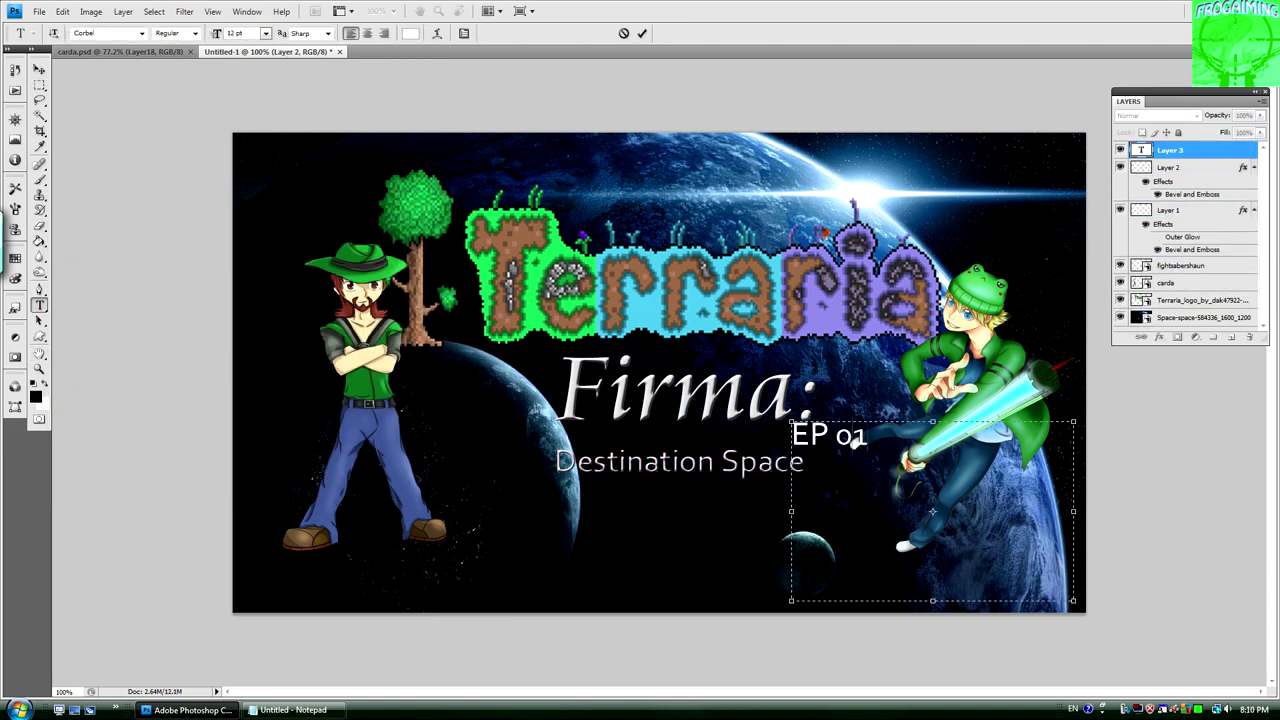
key("ctrl+a")
left_click(141, 33)
scroll(180, 300, "down", 5)
key("Return")
left_click(141, 33)
scroll(180, 300, "down", 3)
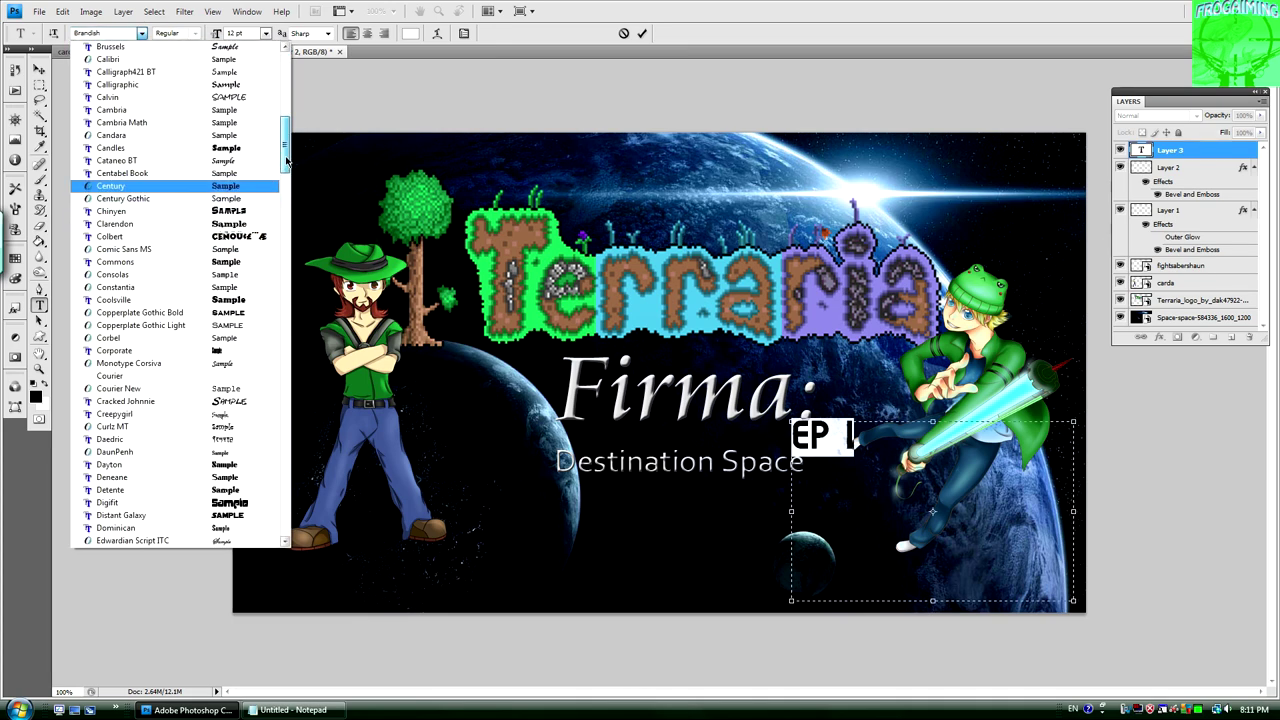
scroll(286, 160, "down", 3)
key("Return")
left_click(141, 33)
key("Return")
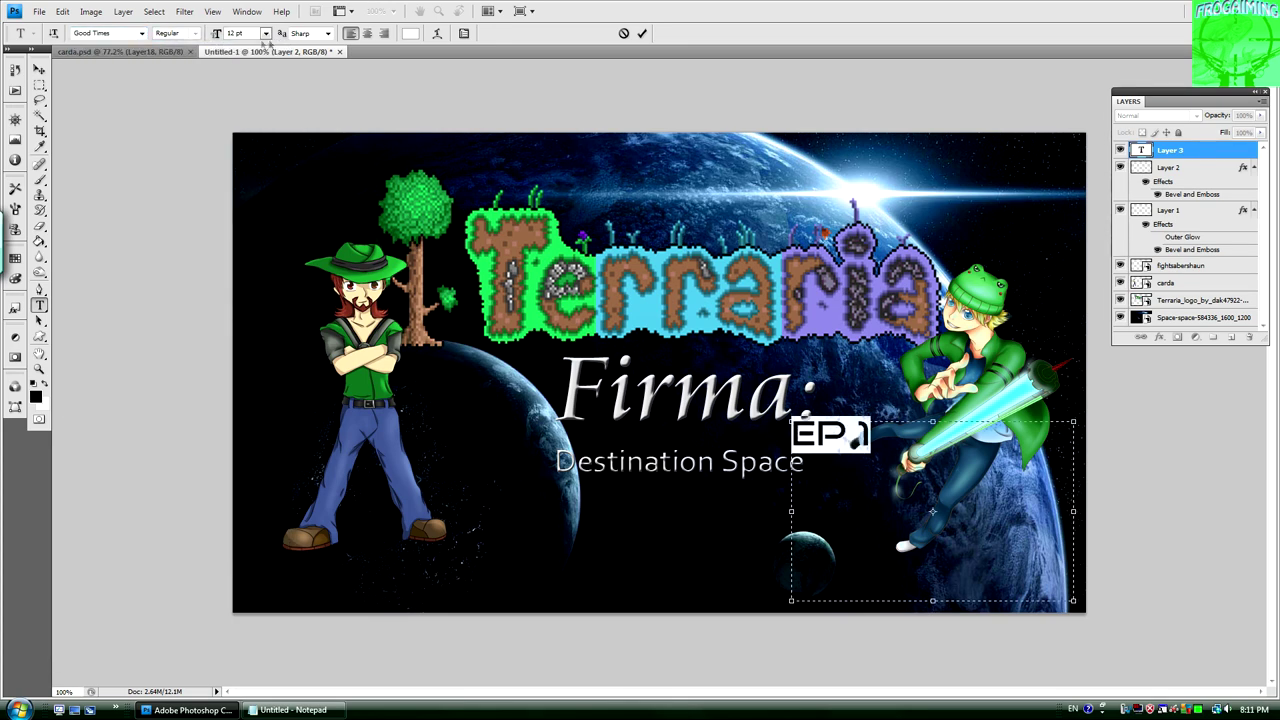
Enlarge the EP 1 text and move it lower in the bottom-right corner.
left_click(265, 33)
key("Down")
key("Down")
key("Down")
key("Down")
key("Down")
key("Down")
key("Down")
key("Down")
key("Return")
left_click(39, 69)
left_click_drag(920, 490, 920, 560)
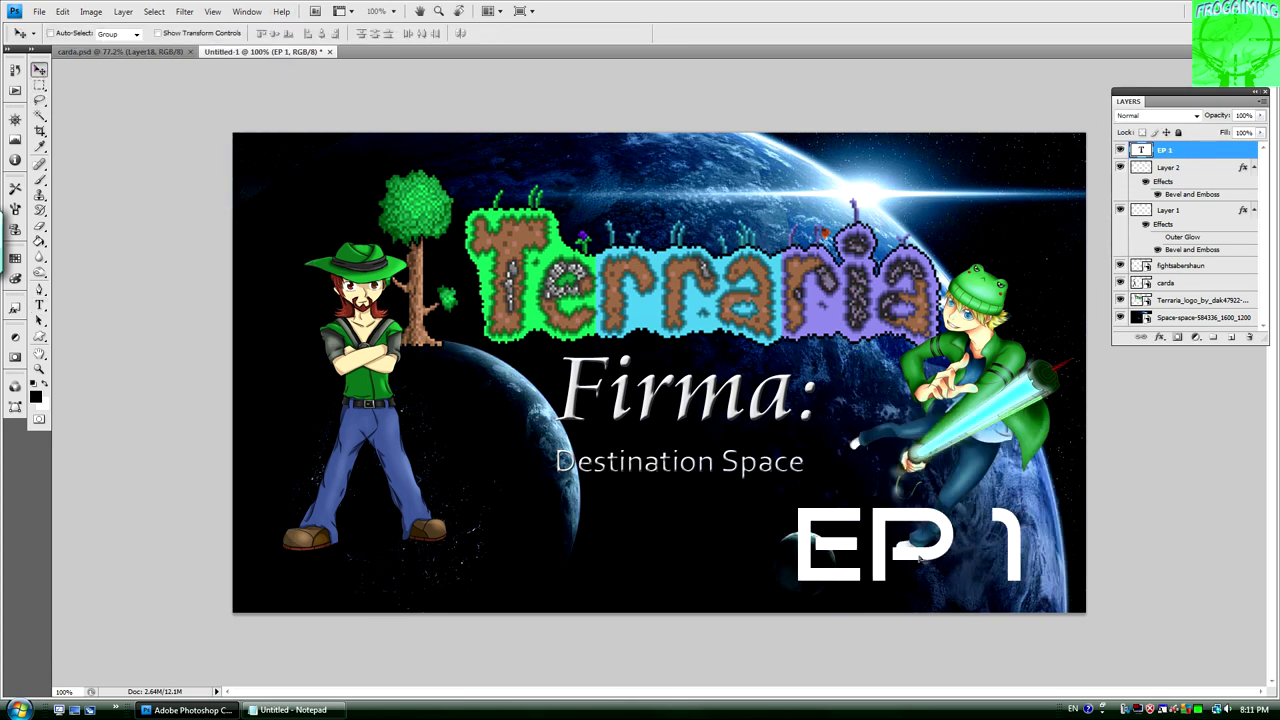
Make the EP 1 layer visible and paste the copied green-glow layer style onto it.
right_click(1190, 150)
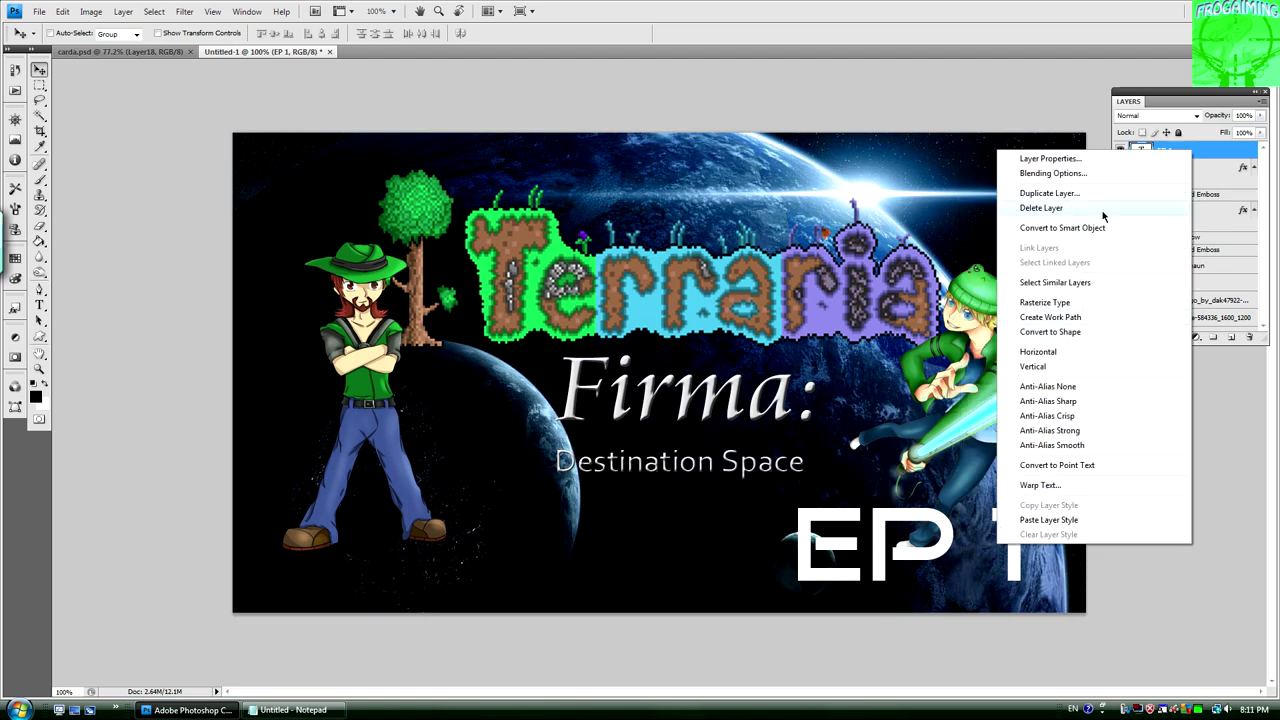
key("Escape")
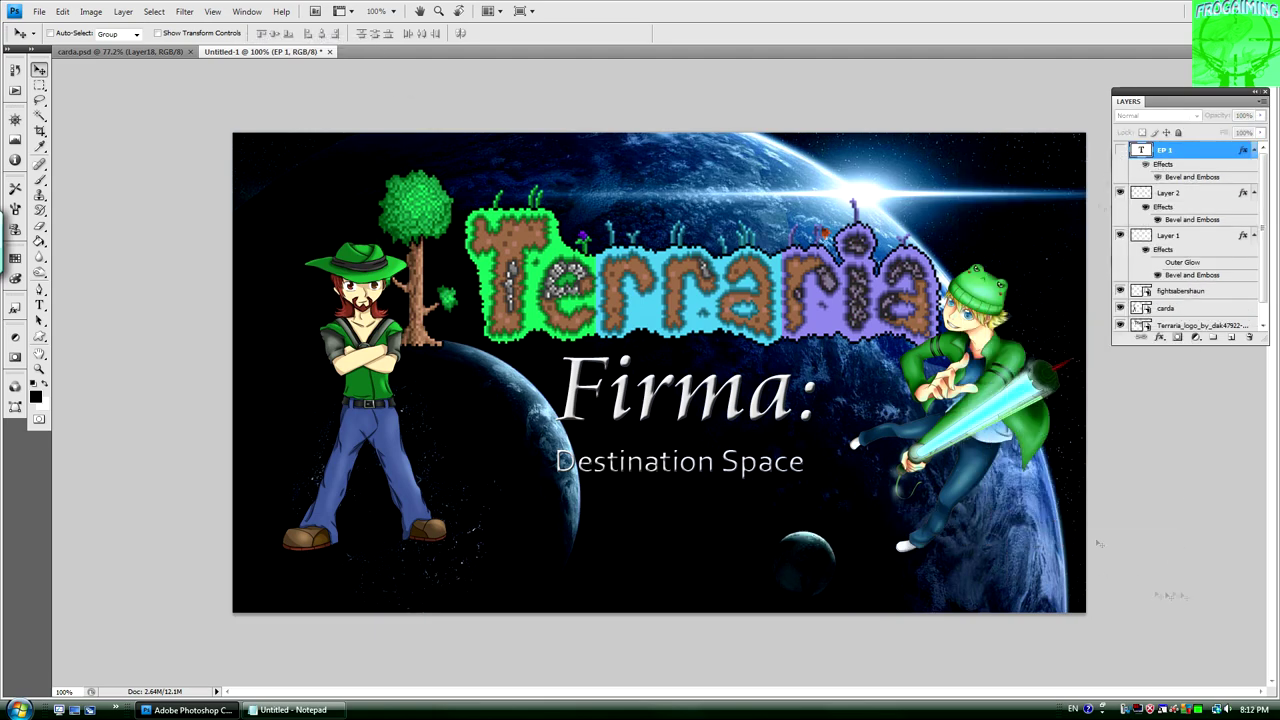
left_click(1120, 150)
right_click(1172, 235)
right_click(1176, 150)
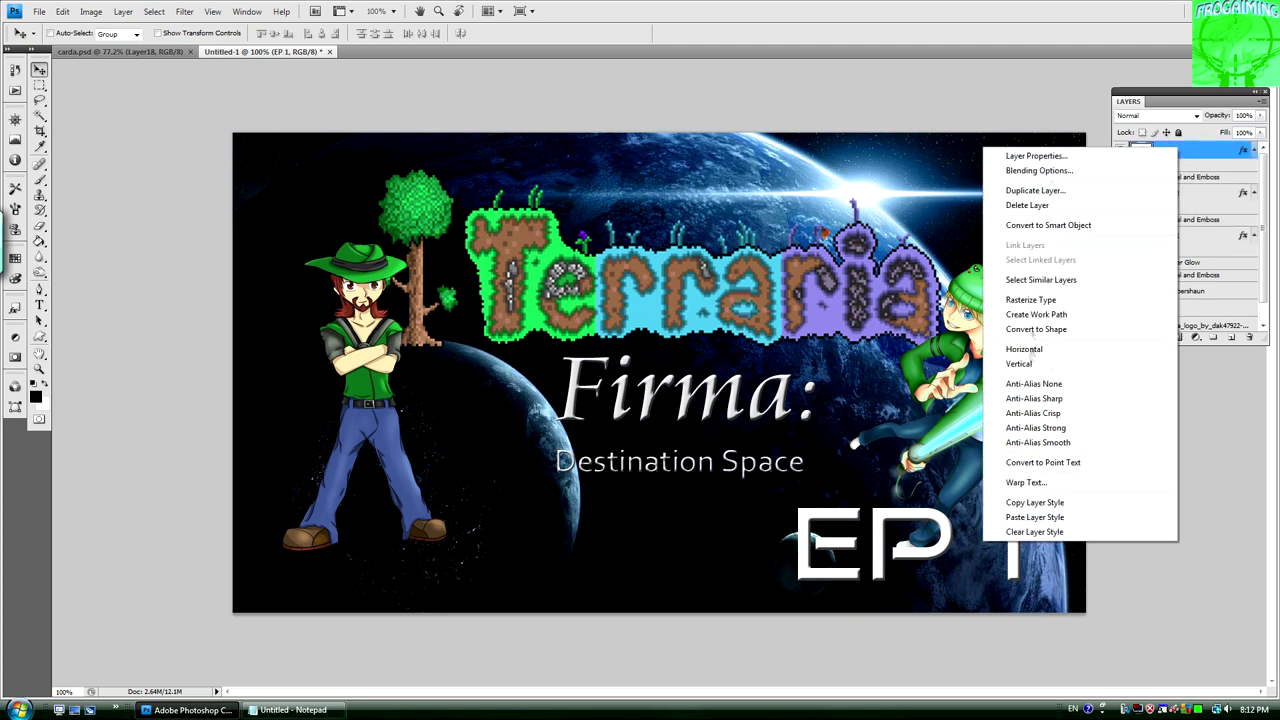
right_click(1200, 150)
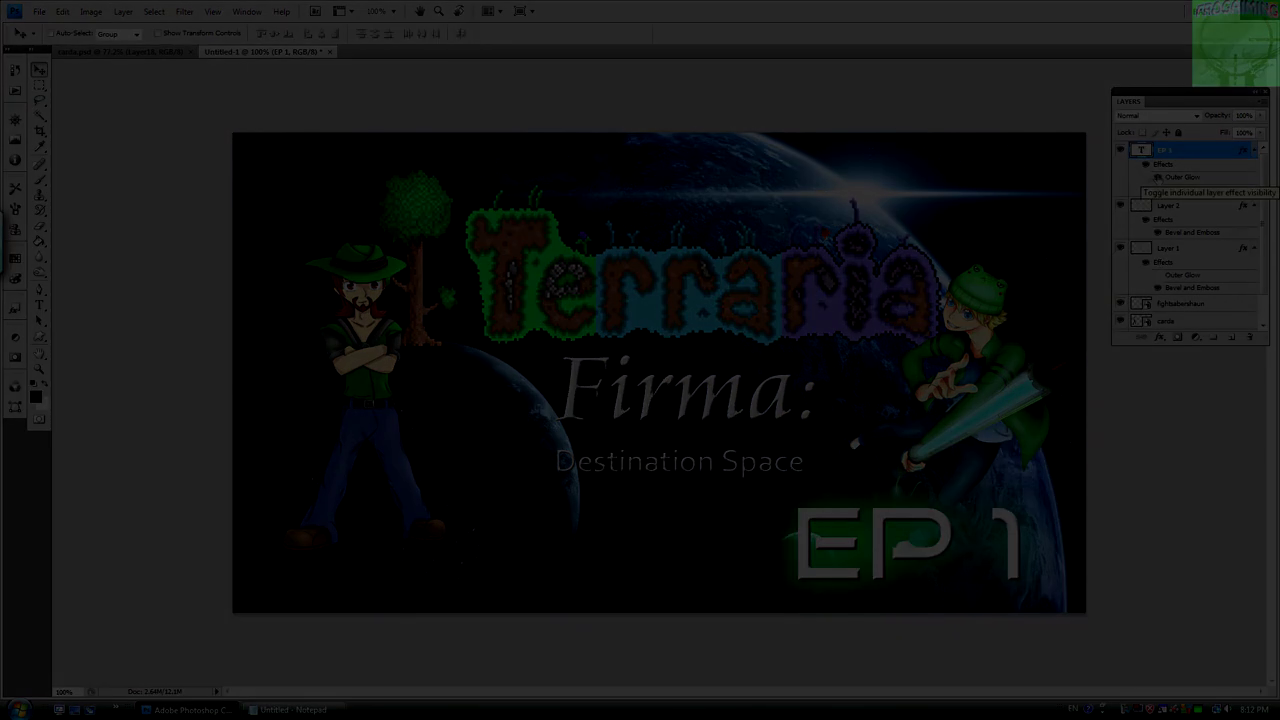